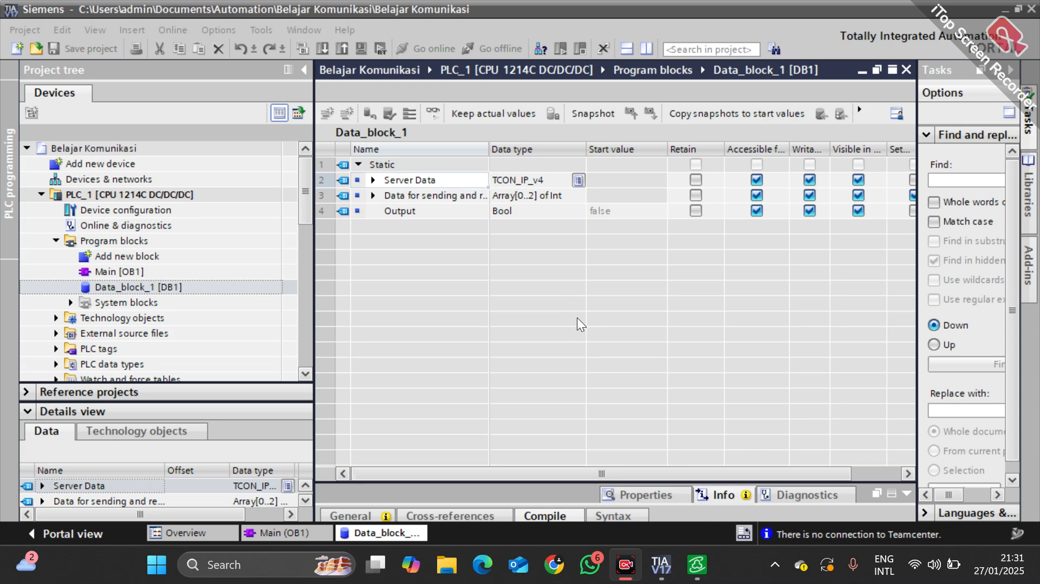
pyautogui.click(697, 565)
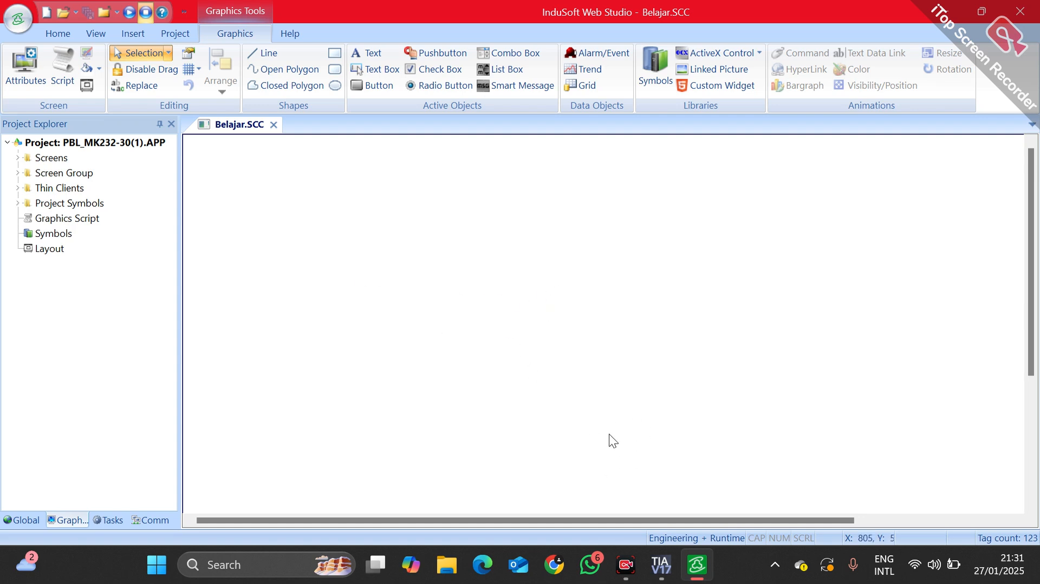
pyautogui.click(671, 574)
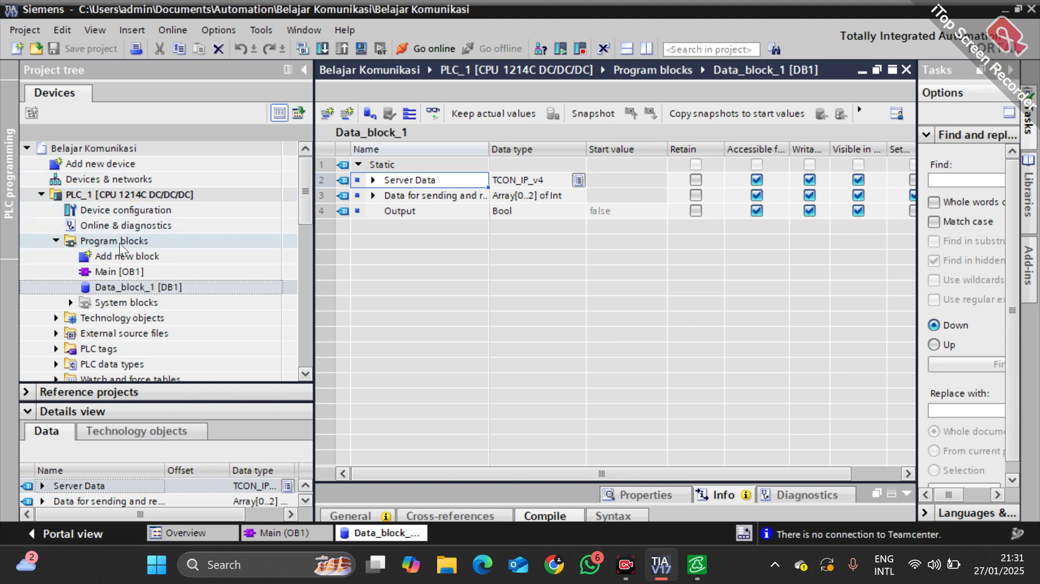
# Step: Create a new project named Belajar_Komunikasi in the existing Automation folder
pyautogui.click(25, 30)
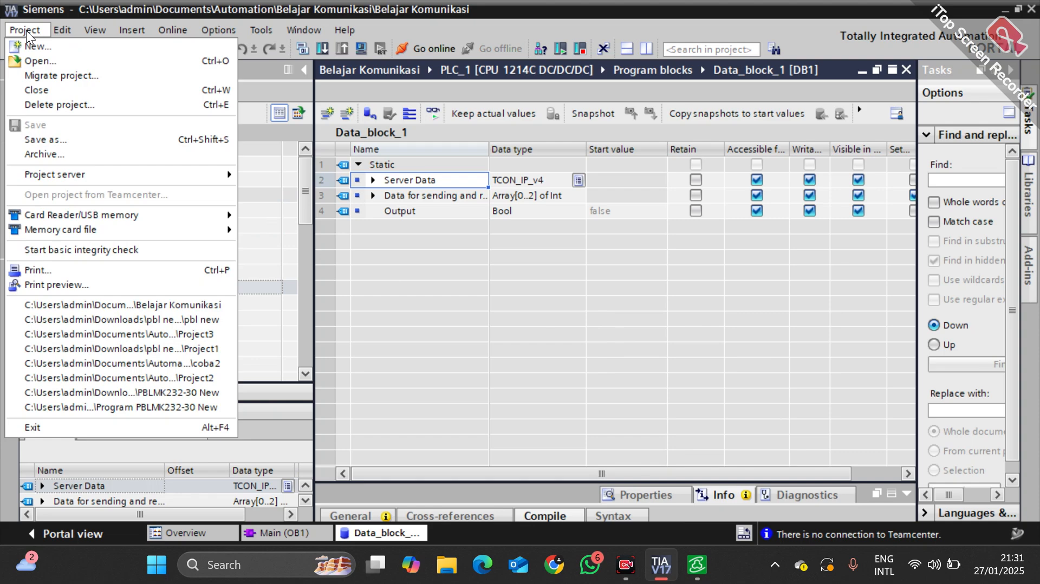
pyautogui.click(42, 46)
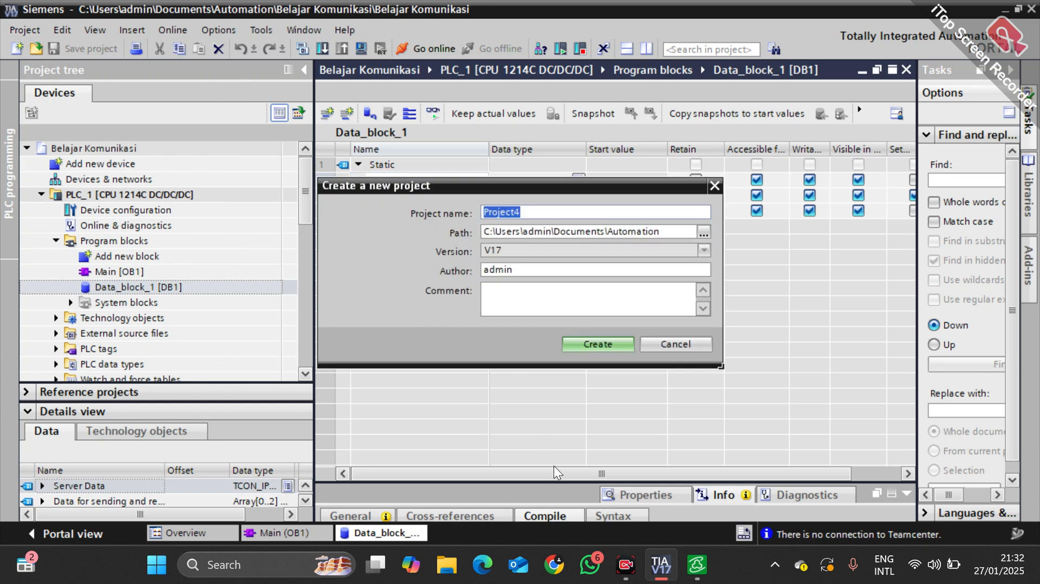
pyautogui.write('Belajar _Komunikasi')
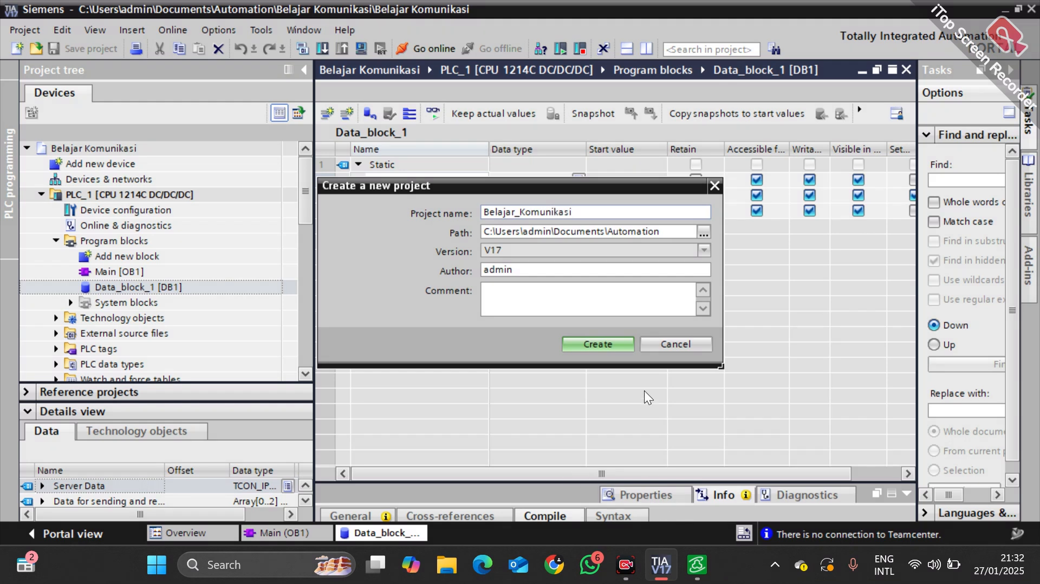
pyautogui.click(614, 346)
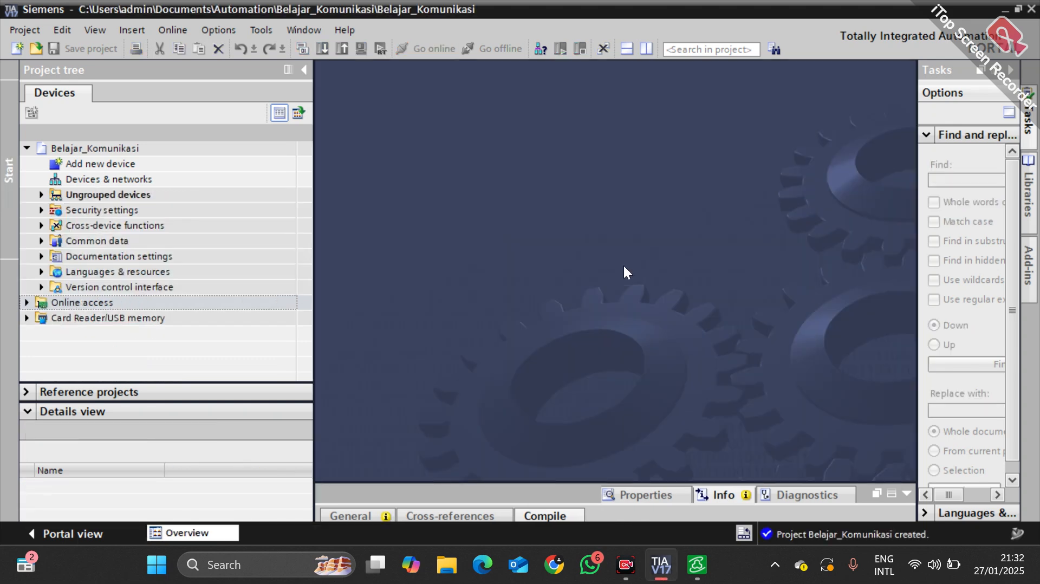
# Step: Add a SIMATIC S7-1200 controller, CPU 1214C DC/DC/DC with article number 6ES7 214-1AG40-0XB0, to the project
pyautogui.click(116, 164)
pyautogui.doubleClick(116, 164)
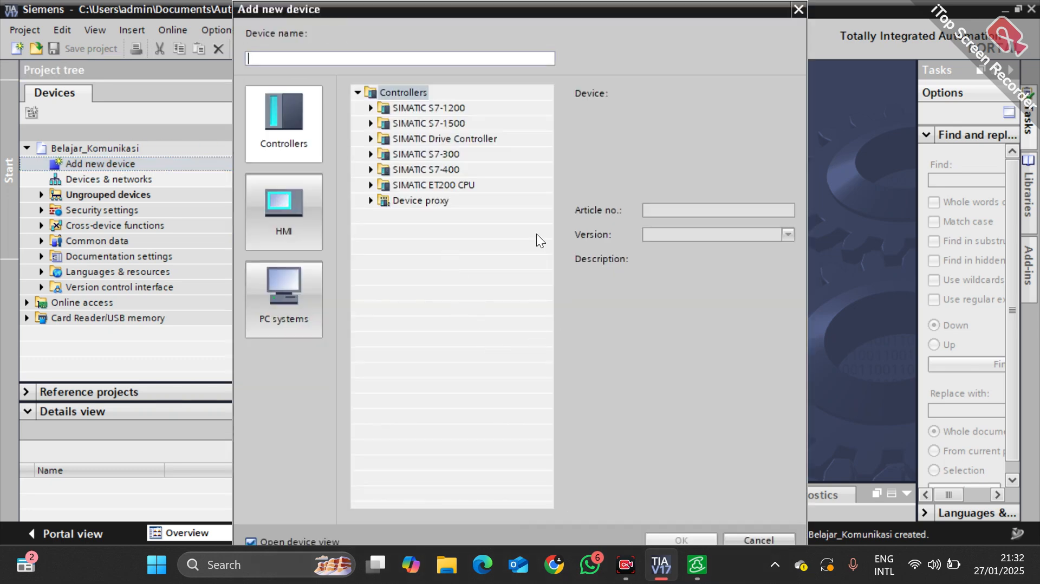
pyautogui.click(370, 108)
pyautogui.click(383, 123)
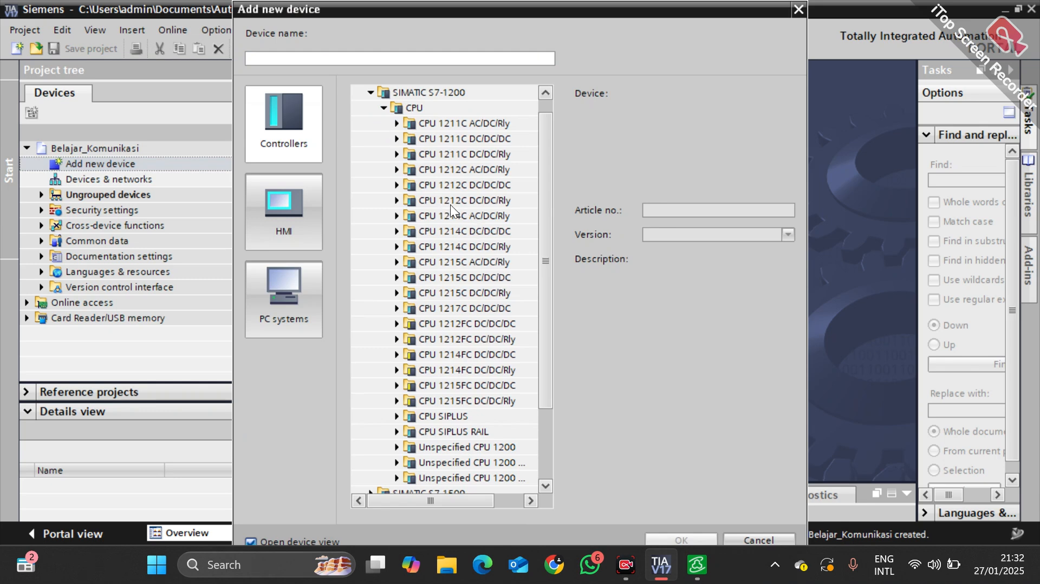
pyautogui.click(397, 231)
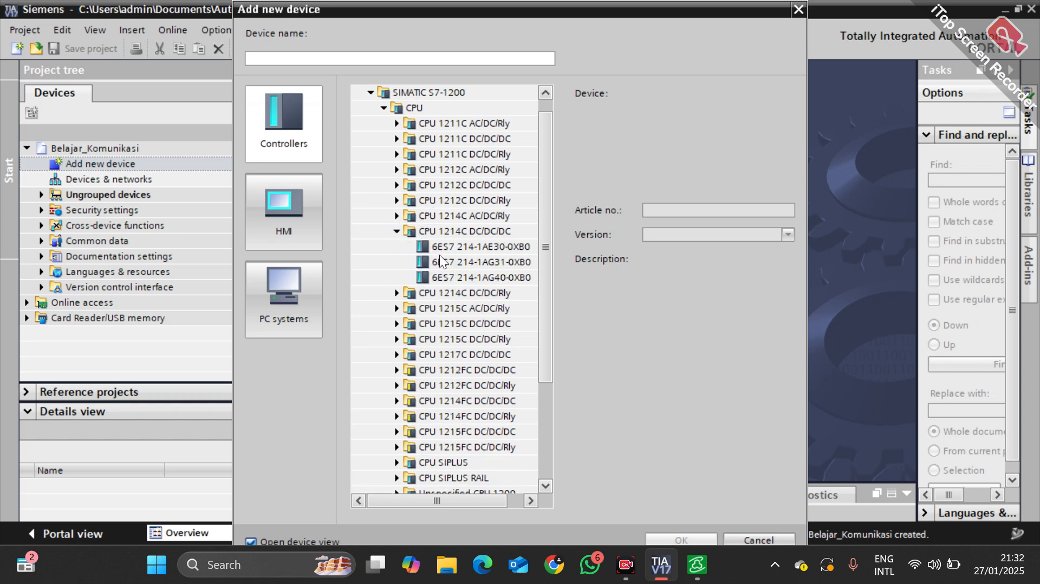
pyautogui.click(447, 278)
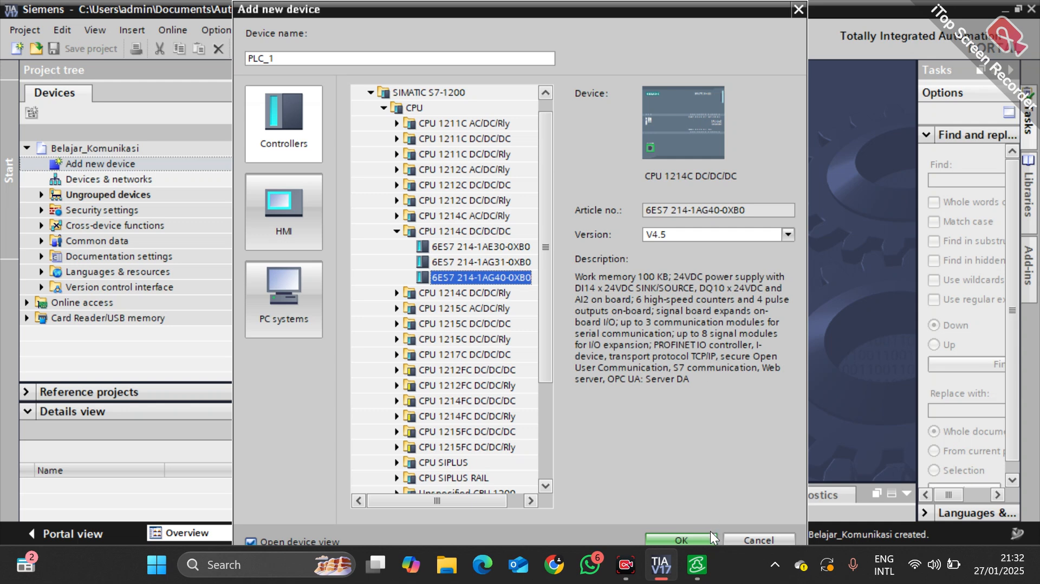
pyautogui.click(682, 540)
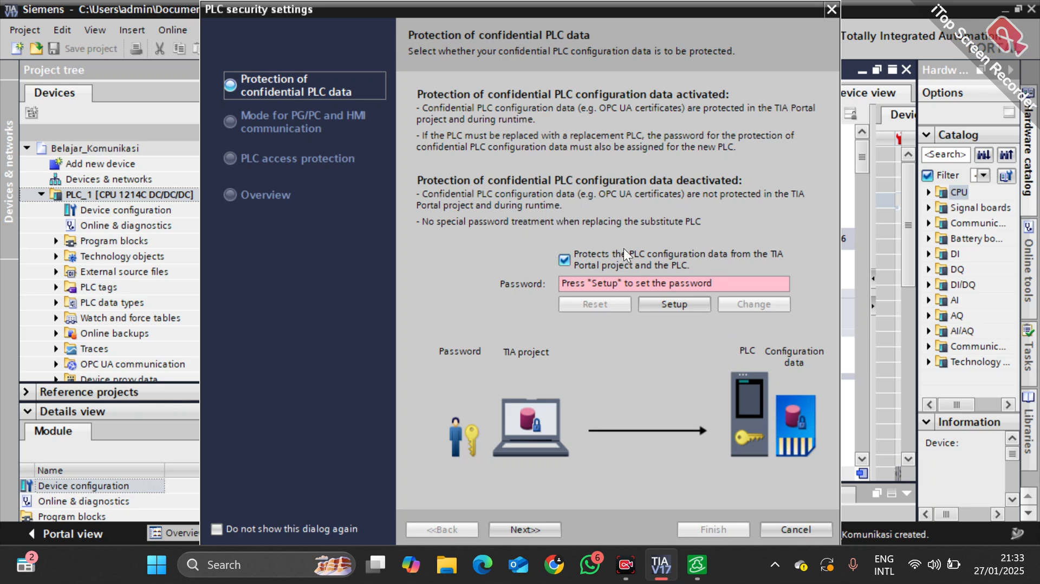
# Step: Complete the PLC security settings with confidential data protection disabled and the access level set to Full access (no protection)
pyautogui.click(648, 257)
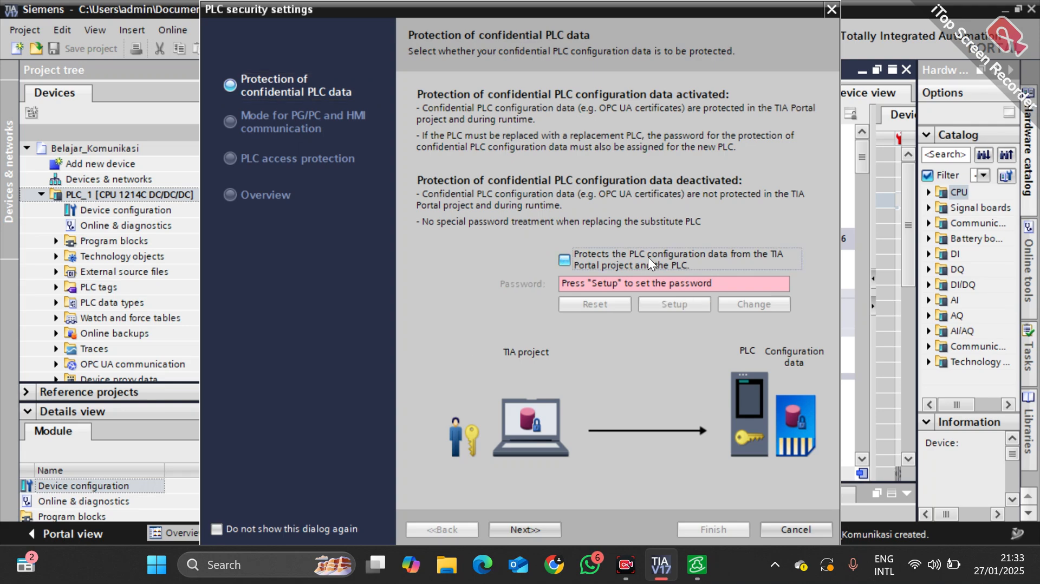
pyautogui.click(525, 531)
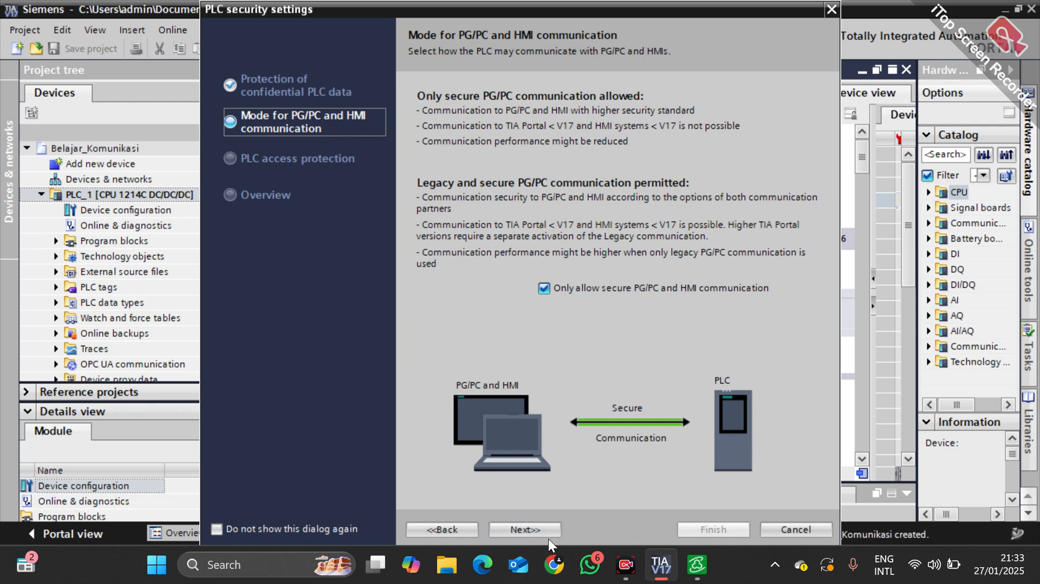
pyautogui.click(535, 529)
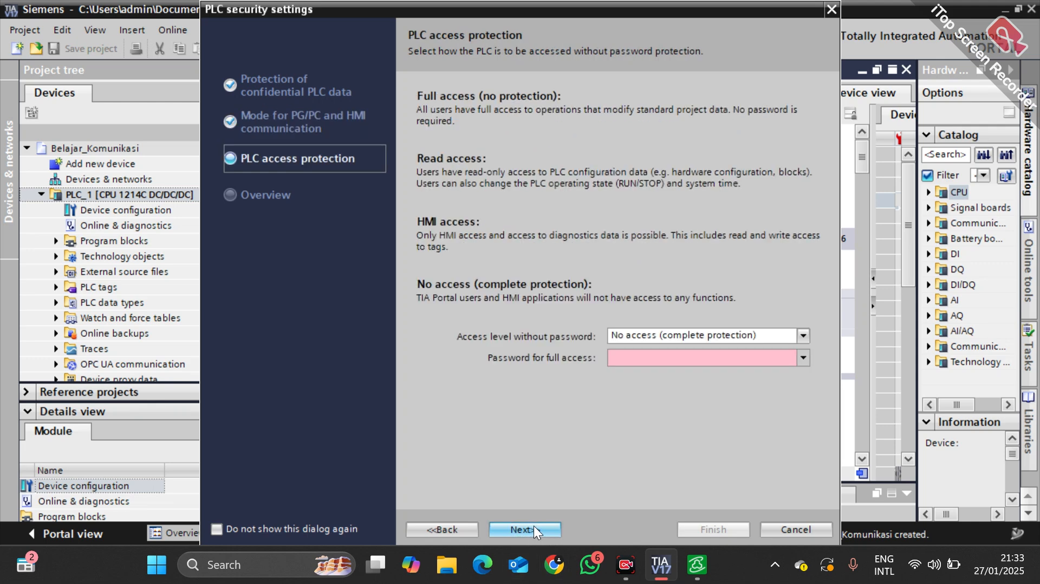
pyautogui.click(720, 331)
pyautogui.click(691, 352)
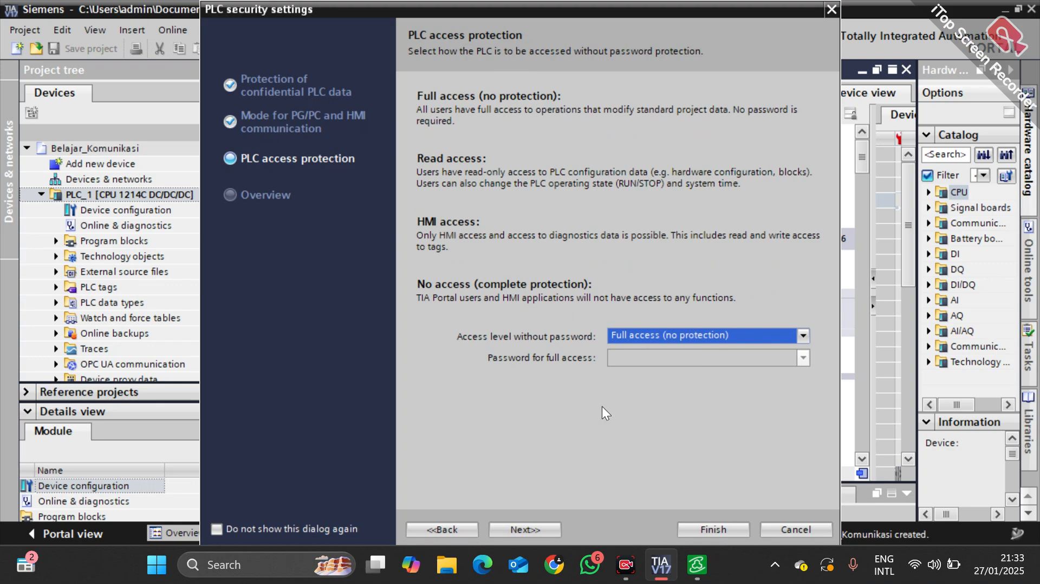
pyautogui.click(554, 528)
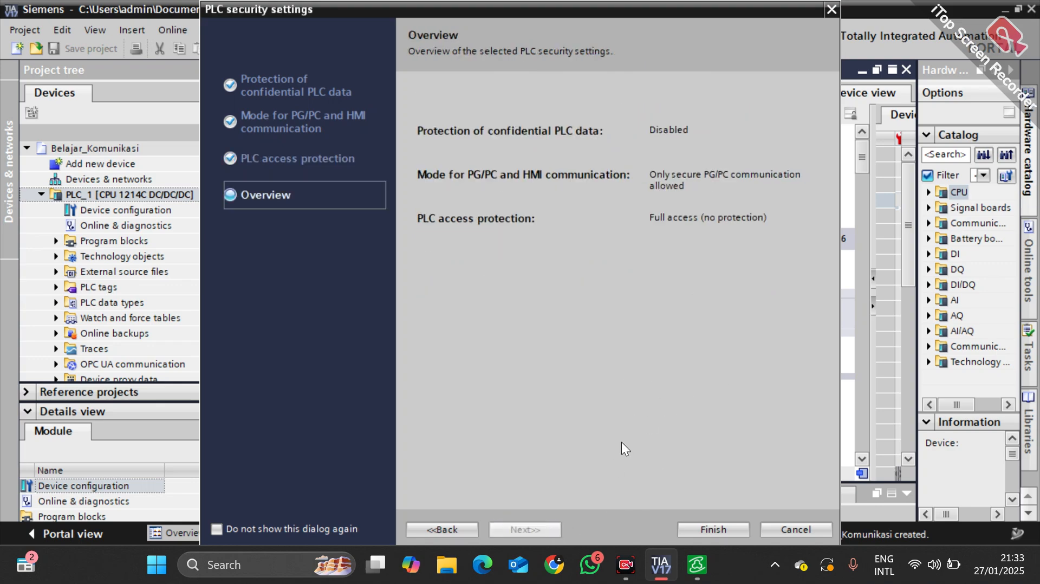
pyautogui.click(712, 529)
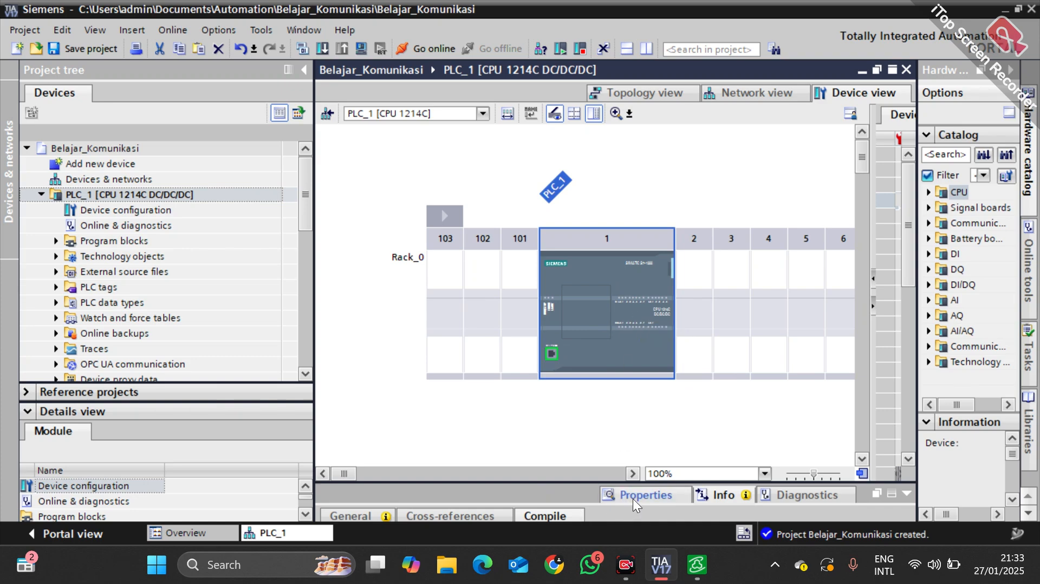
# Step: Permit access with PUT/GET communication from remote partner in PLC_1's connection mechanisms
pyautogui.click(616, 501)
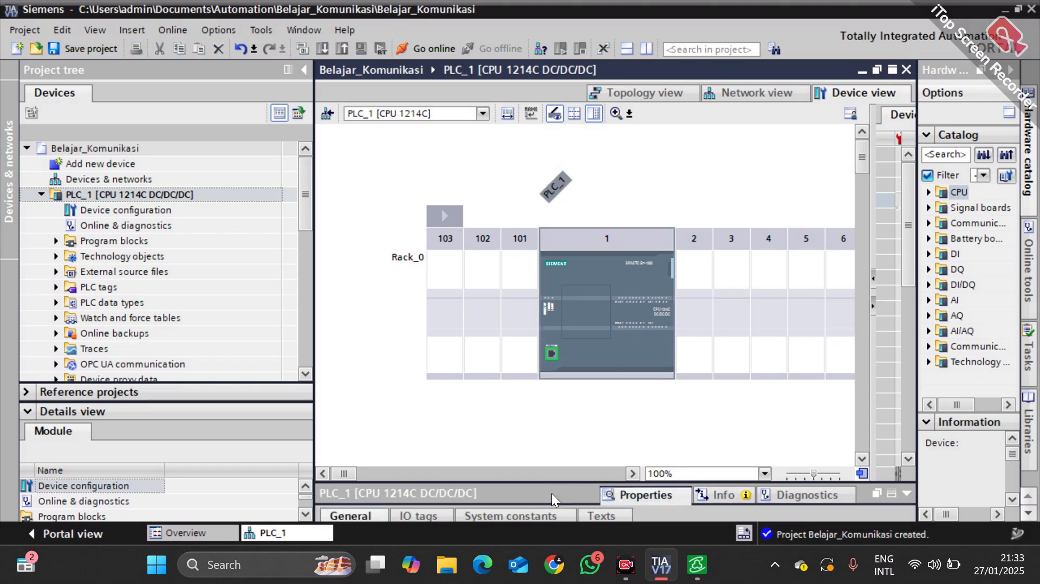
pyautogui.moveTo(544, 481); pyautogui.dragTo(592, 269)
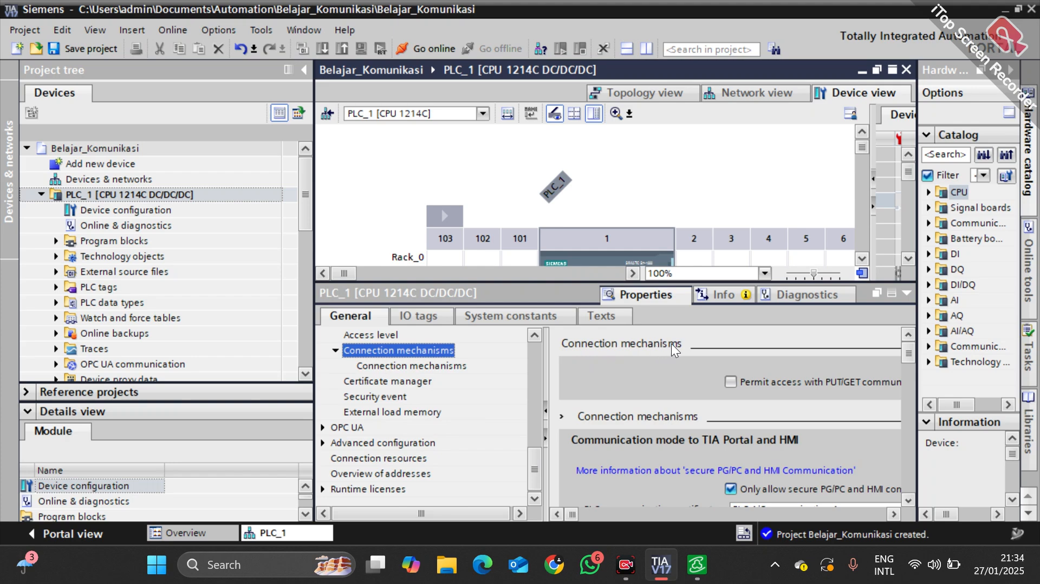
pyautogui.click(731, 381)
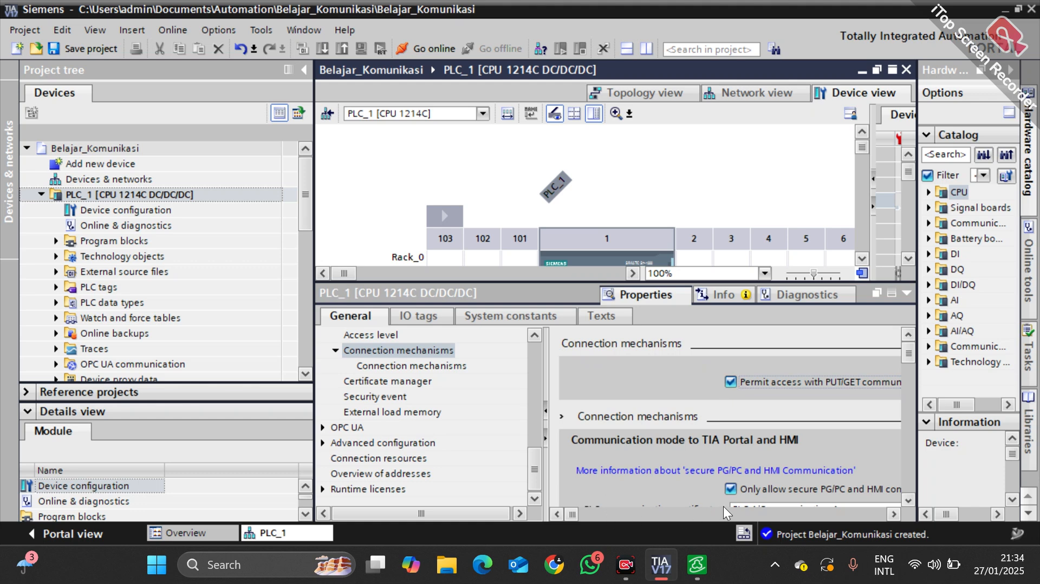
# Step: Examine the full PUT/GET permission and the secure PG/PC and HMI communication options under PLC_1's connection mechanisms
pyautogui.click(894, 514)
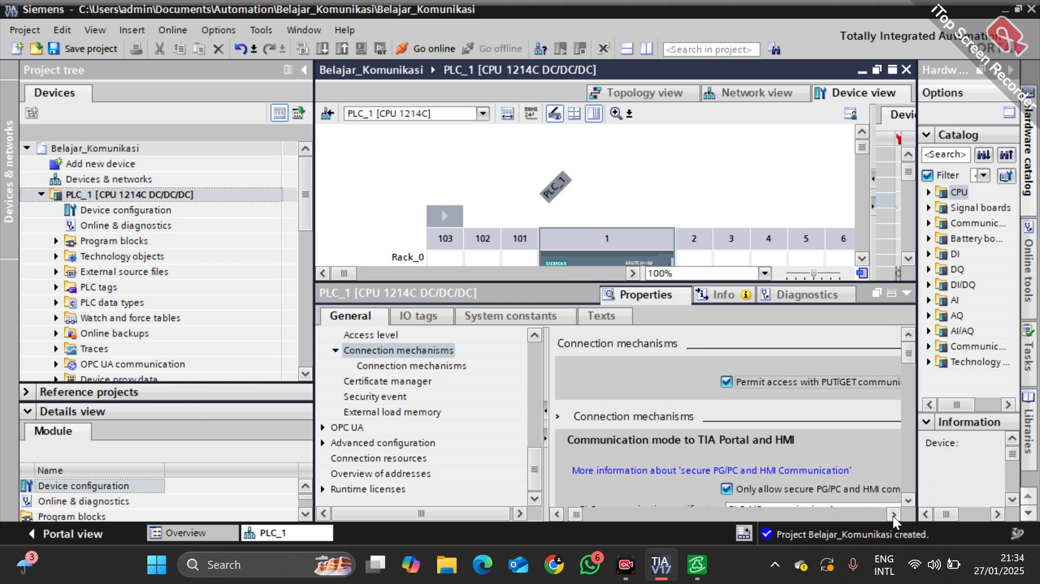
pyautogui.click(893, 513)
pyautogui.click(892, 514)
pyautogui.click(893, 514)
pyautogui.click(893, 515)
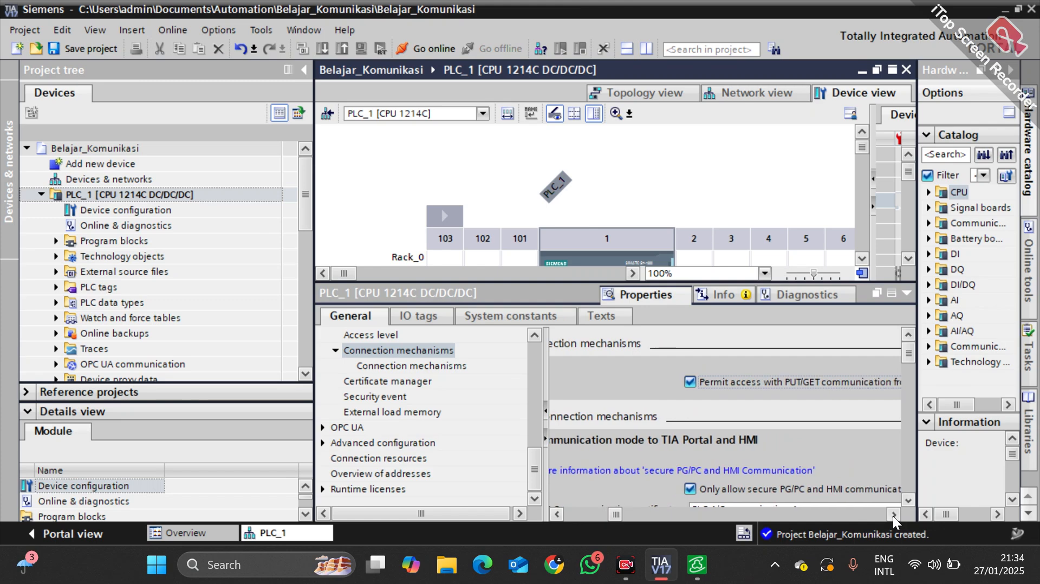
pyautogui.click(893, 514)
pyautogui.click(893, 514)
pyautogui.click(893, 515)
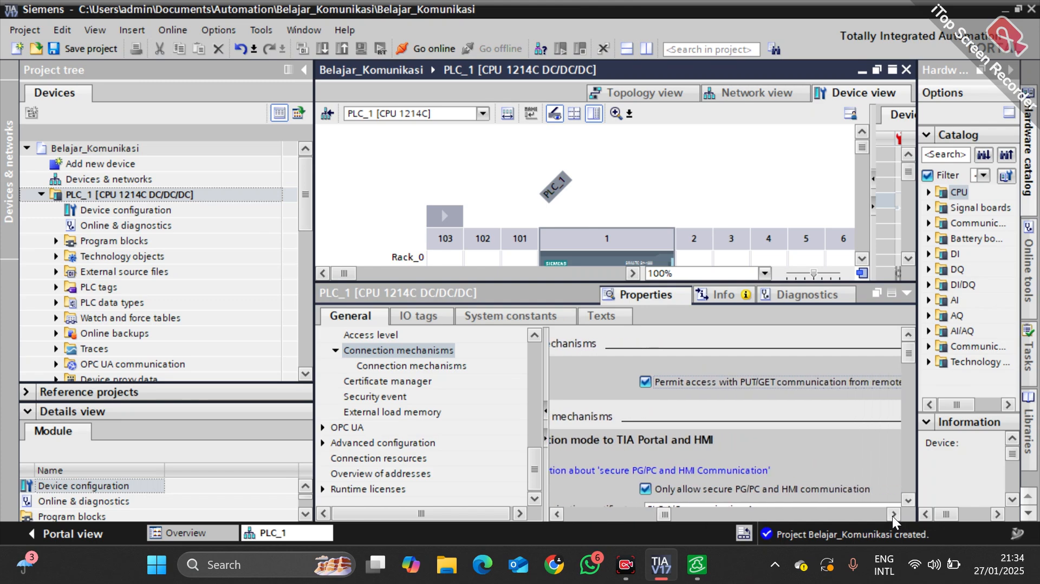
pyautogui.click(892, 514)
pyautogui.click(892, 515)
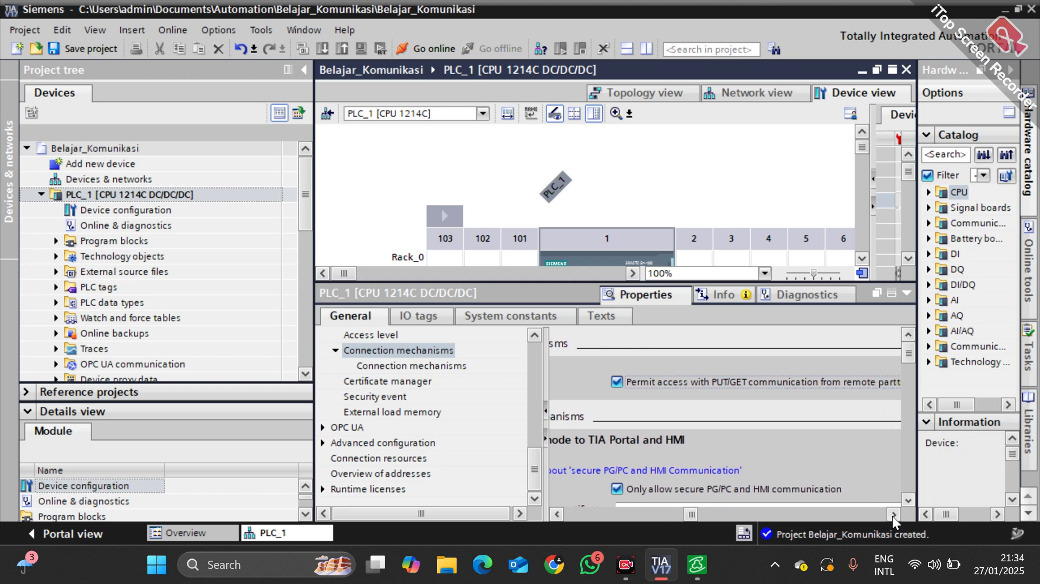
pyautogui.click(892, 515)
pyautogui.click(892, 515)
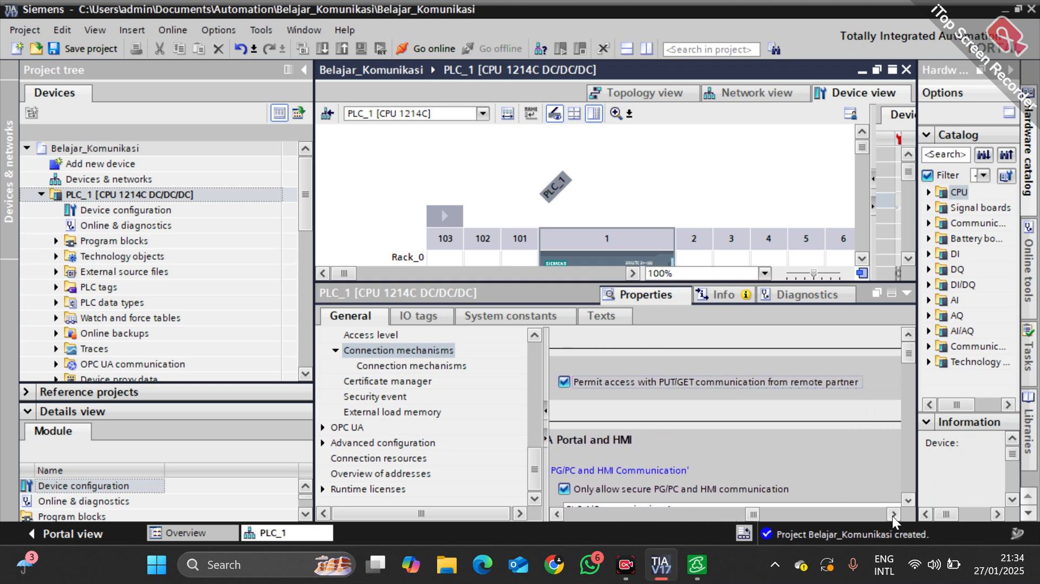
pyautogui.click(635, 510)
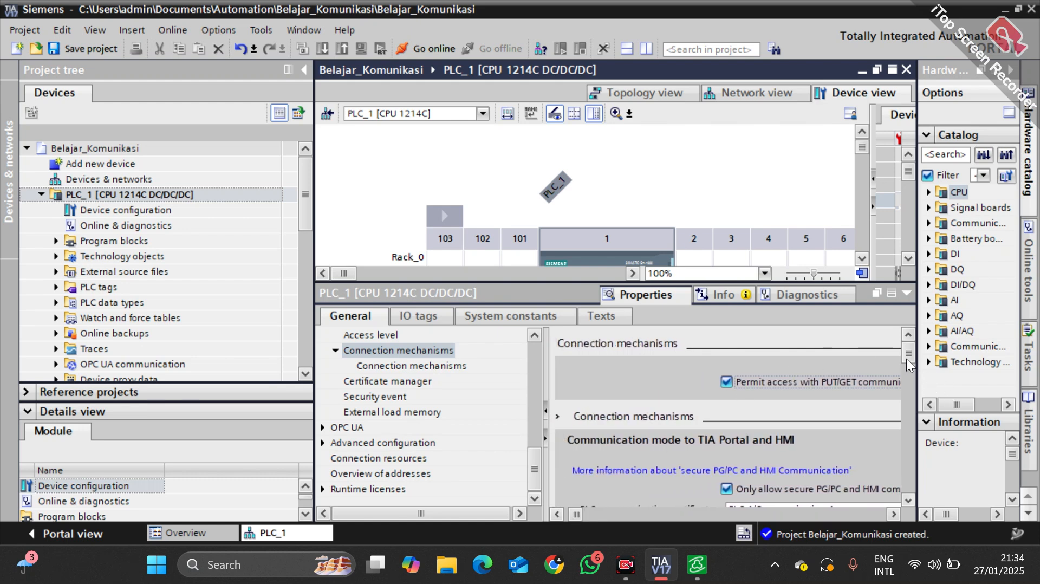
pyautogui.click(727, 488)
pyautogui.click(563, 514)
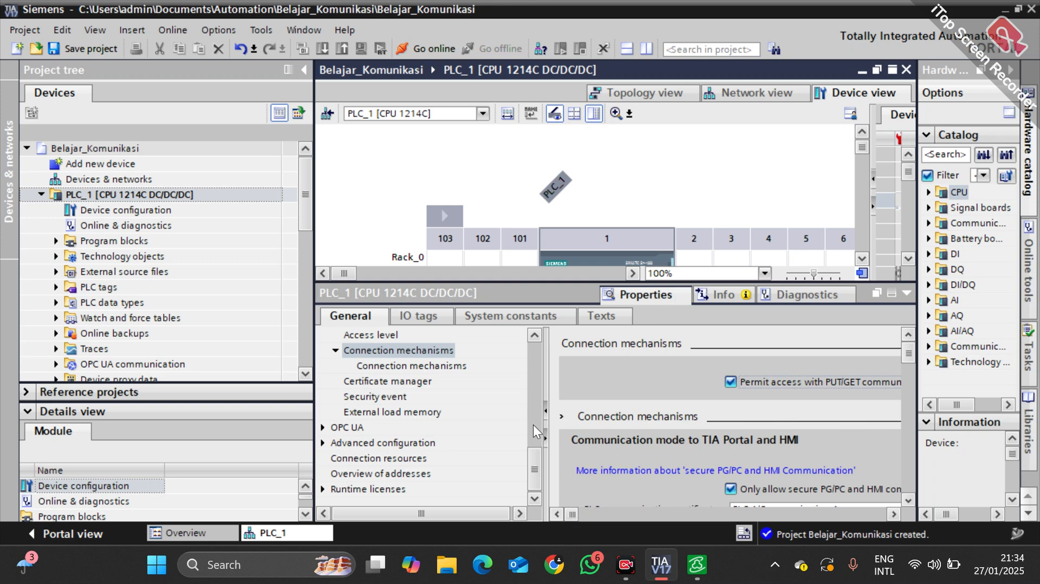
# Step: Set the IP address of the CPU's PROFINET interface to 192.168.1.100 in its Ethernet addresses
pyautogui.click(531, 372)
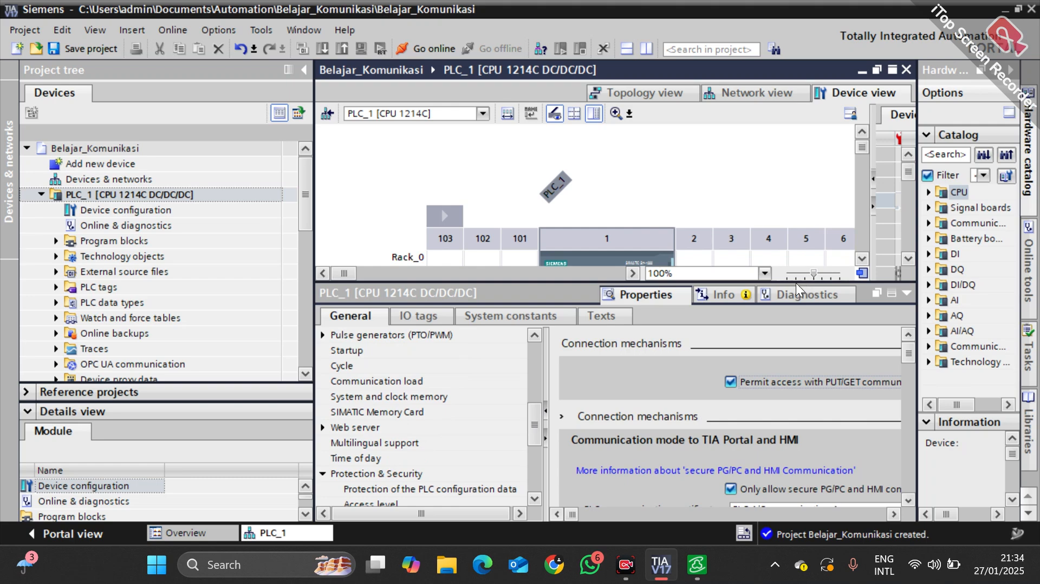
pyautogui.moveTo(792, 283); pyautogui.dragTo(755, 376)
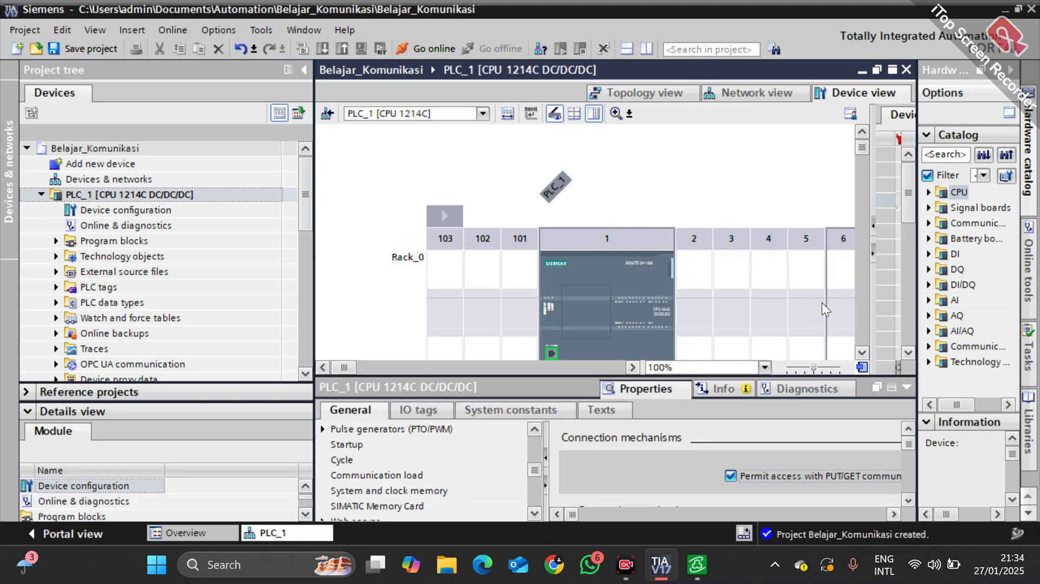
pyautogui.click(552, 350)
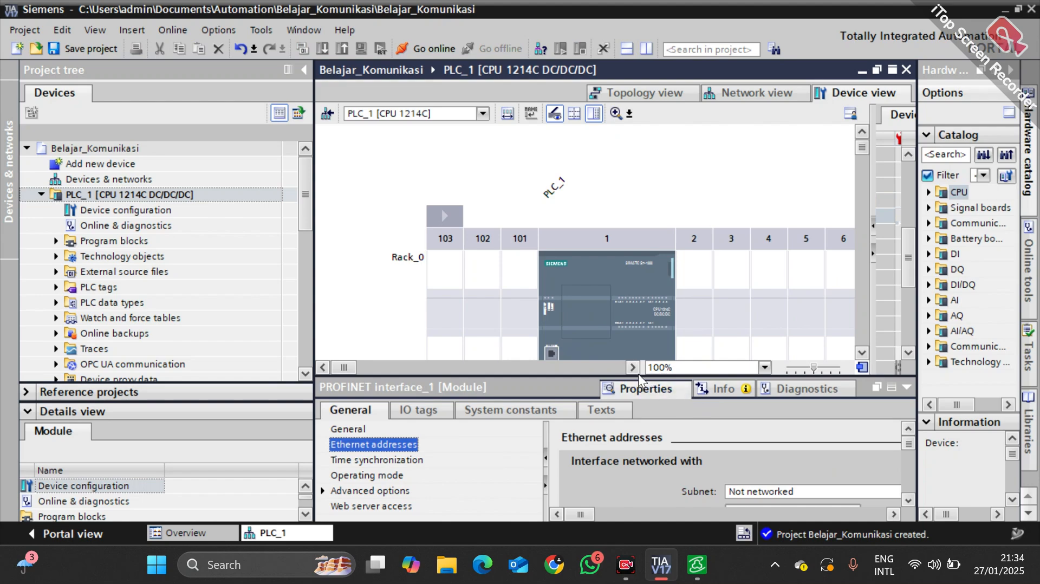
pyautogui.moveTo(614, 363); pyautogui.dragTo(613, 326)
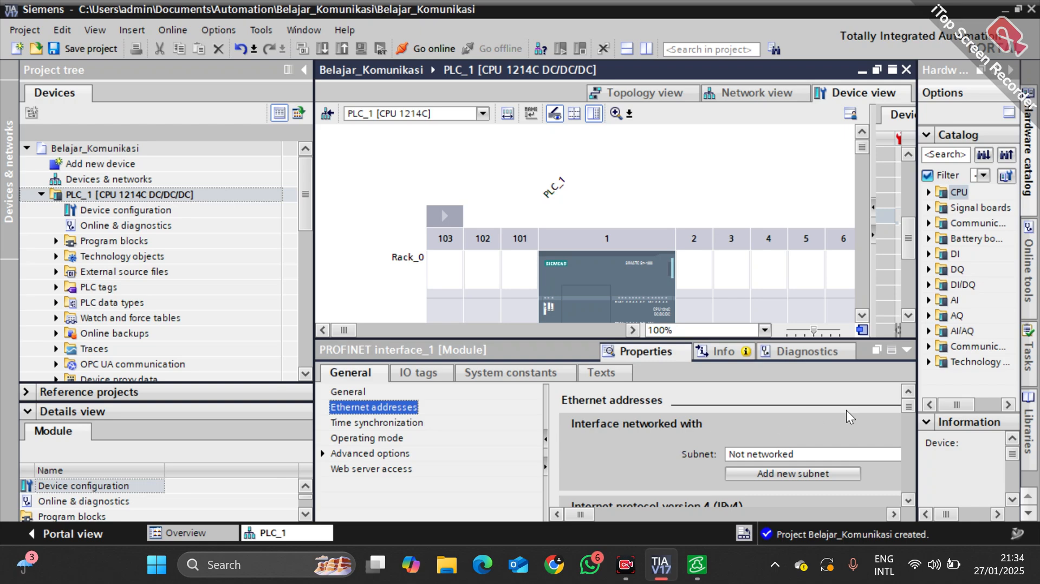
pyautogui.click(912, 426)
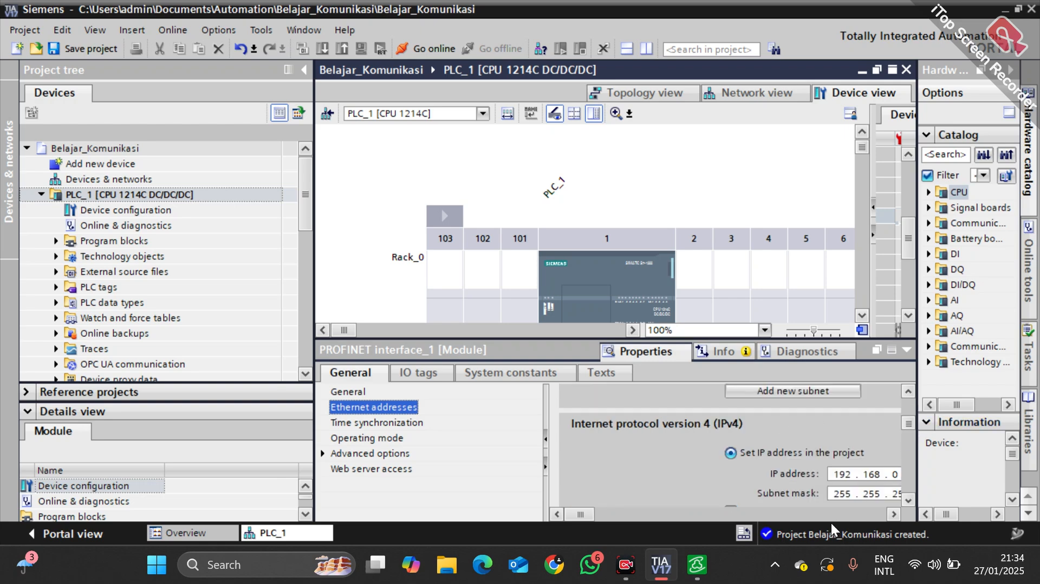
pyautogui.click(819, 509)
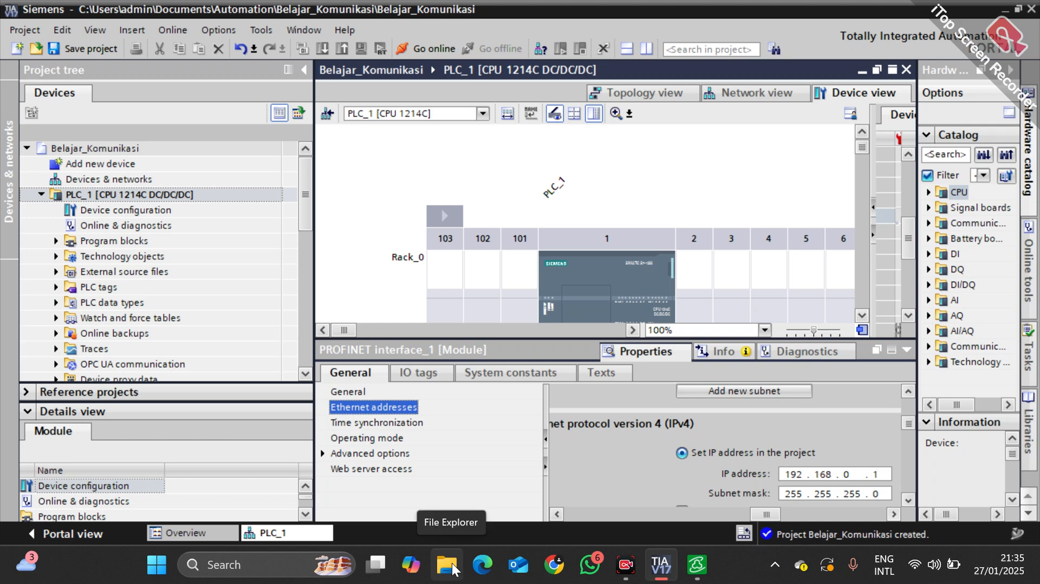
pyautogui.click(845, 473)
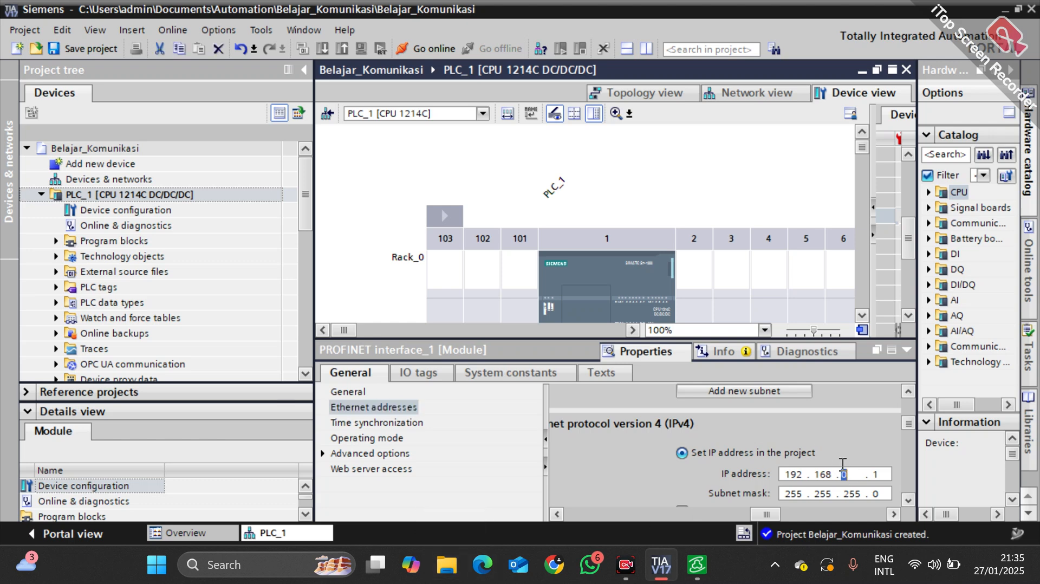
pyautogui.write('1')
pyautogui.doubleClick(875, 473)
pyautogui.click(875, 472)
pyautogui.write('00')
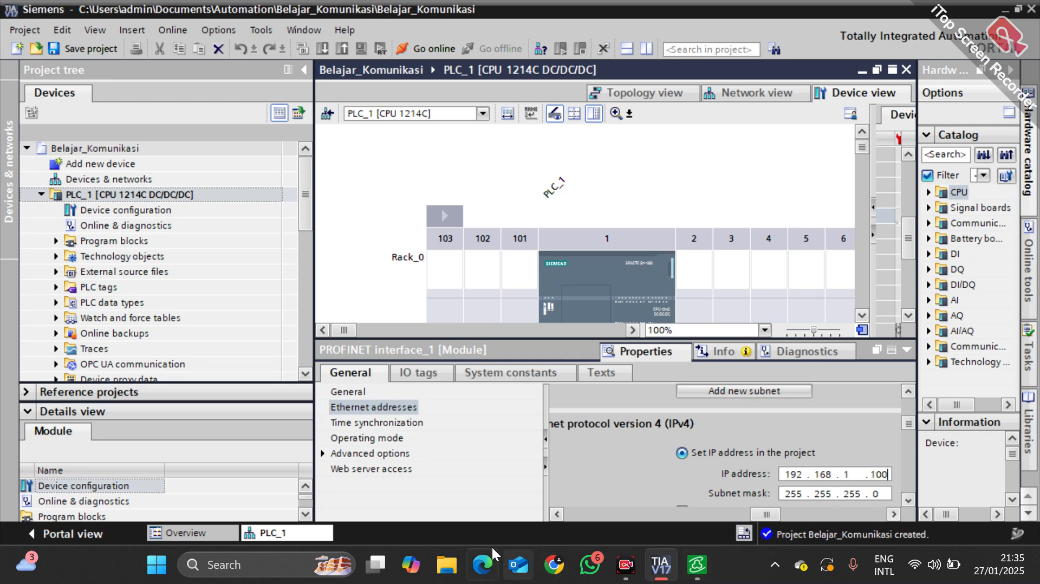
# Step: Switch to the Windows Control Panel and open its Network and Internet category
pyautogui.press('super')
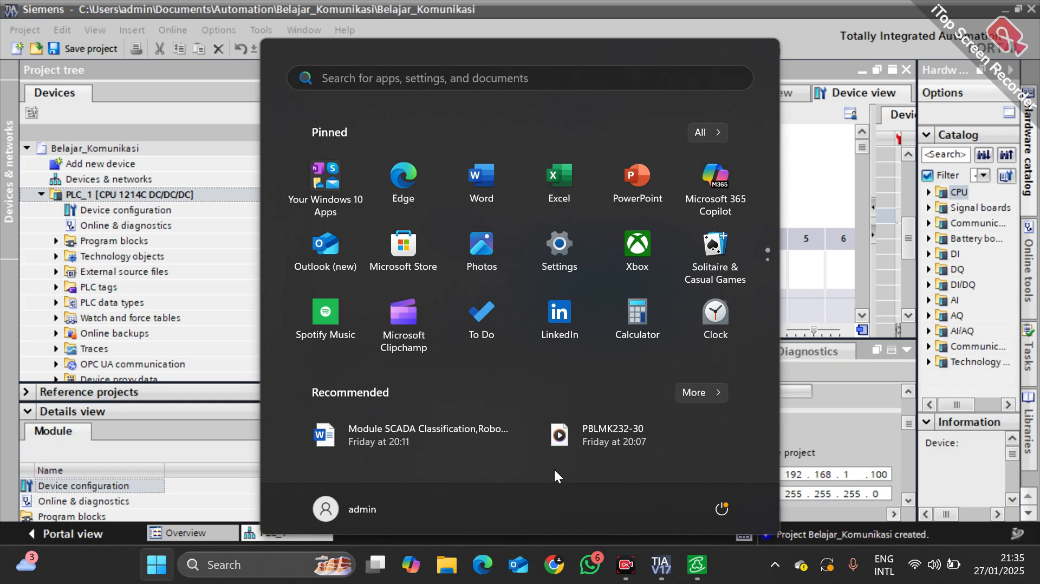
pyautogui.write('control')
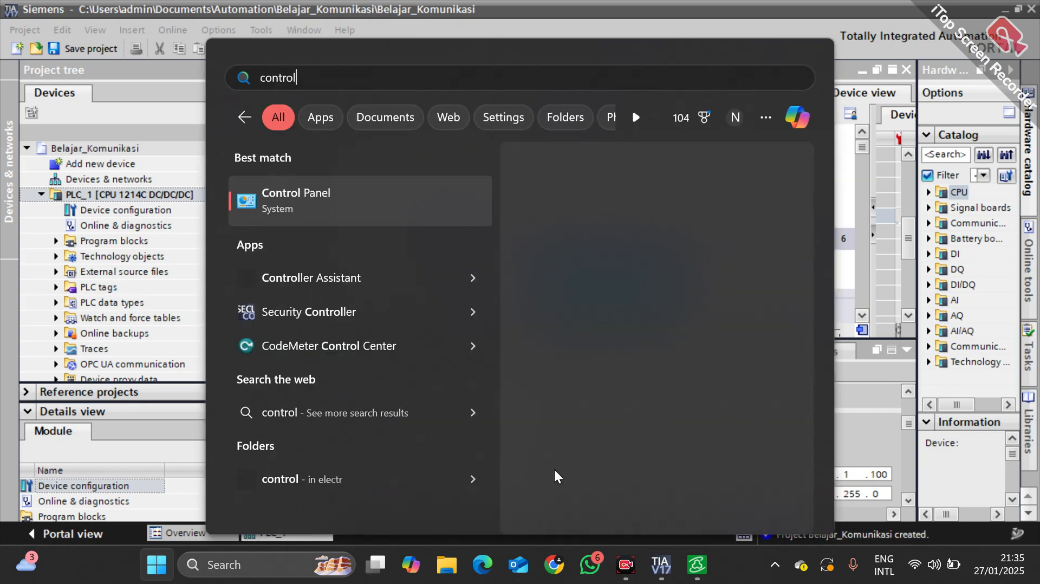
pyautogui.click(353, 196)
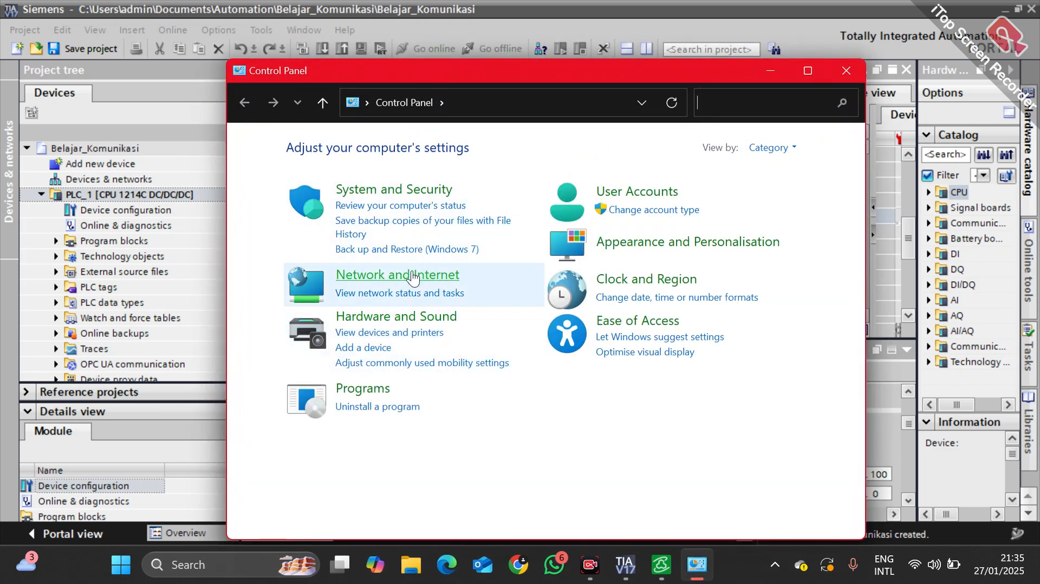
pyautogui.click(418, 272)
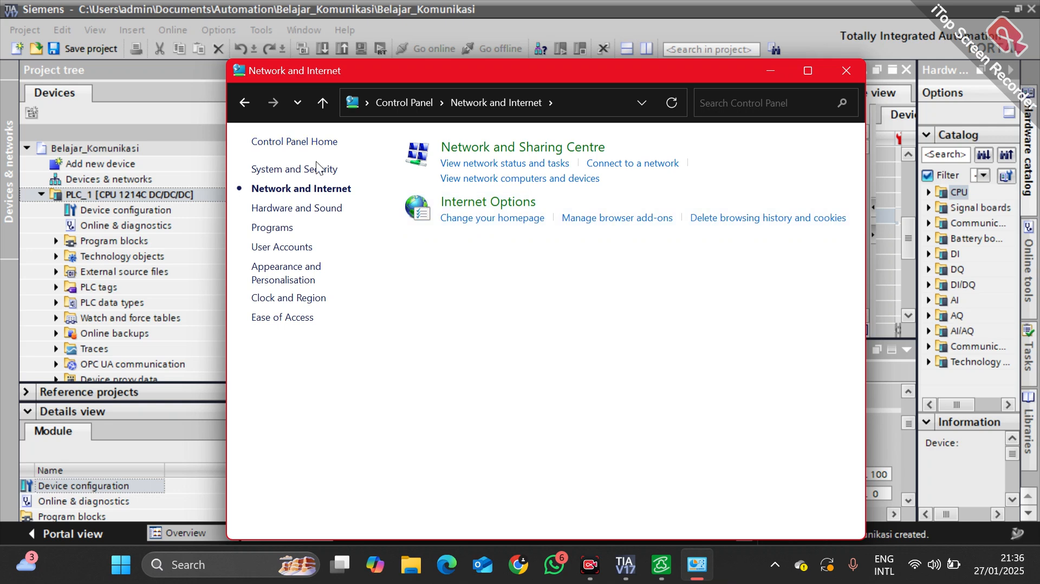
pyautogui.click(310, 209)
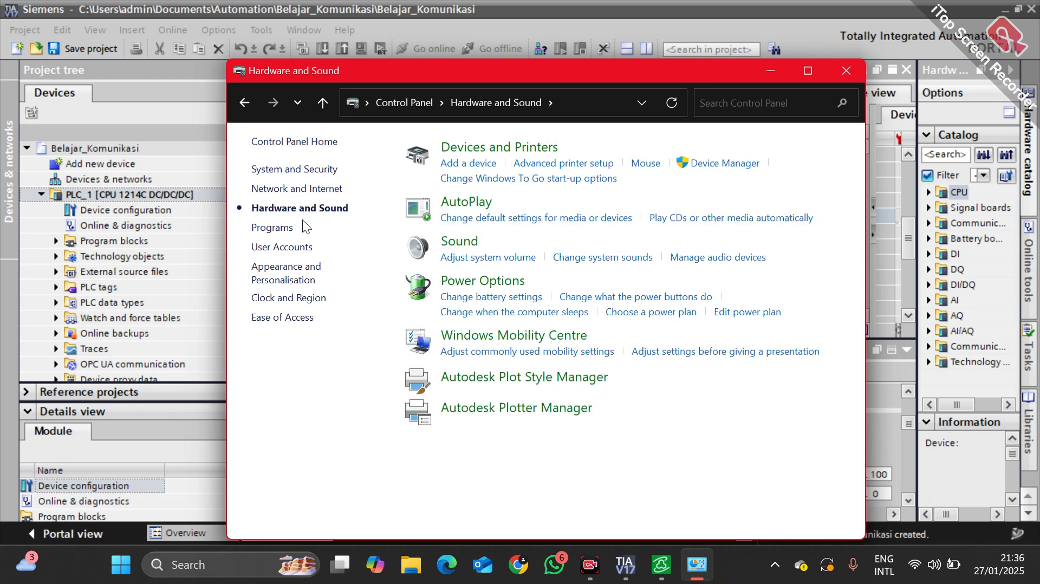
pyautogui.click(281, 232)
pyautogui.click(299, 189)
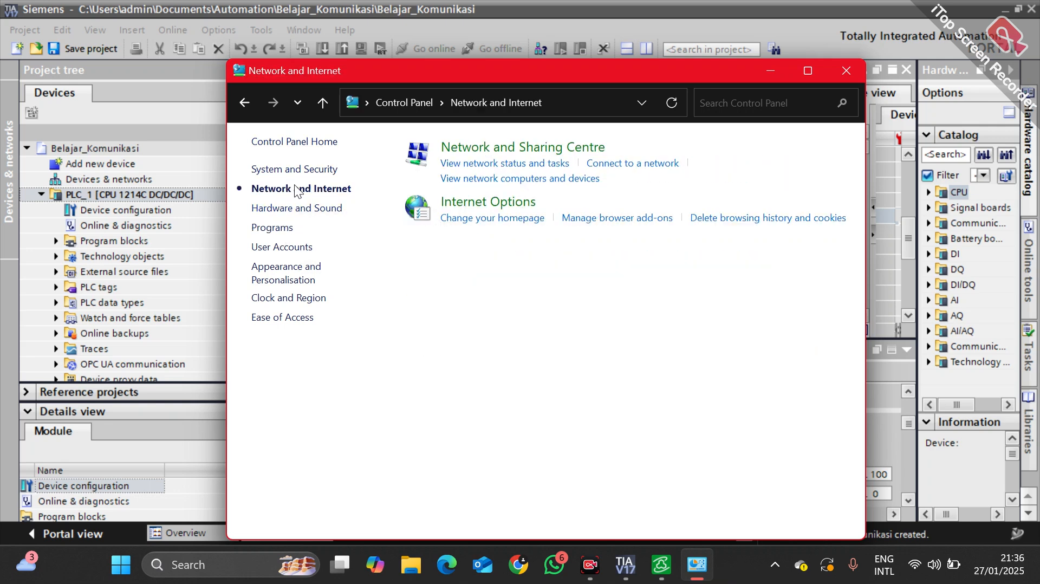
pyautogui.click(290, 170)
pyautogui.click(282, 142)
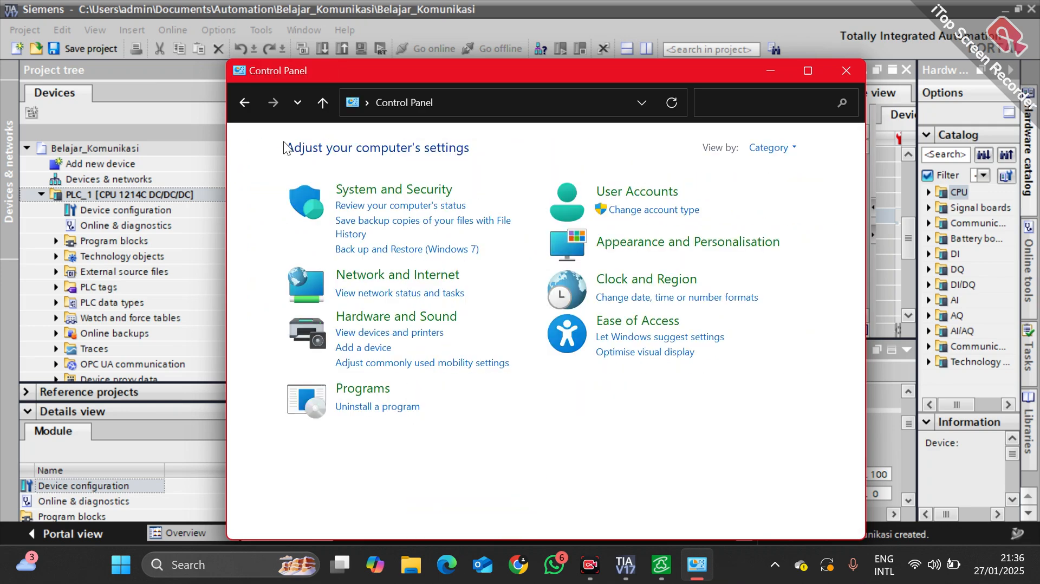
# Step: Check the IP address and subnet mask in the Ethernet adapter's Internet Protocol Version 4 (TCP/IPv4) properties, leaving the settings as they are
pyautogui.click(364, 293)
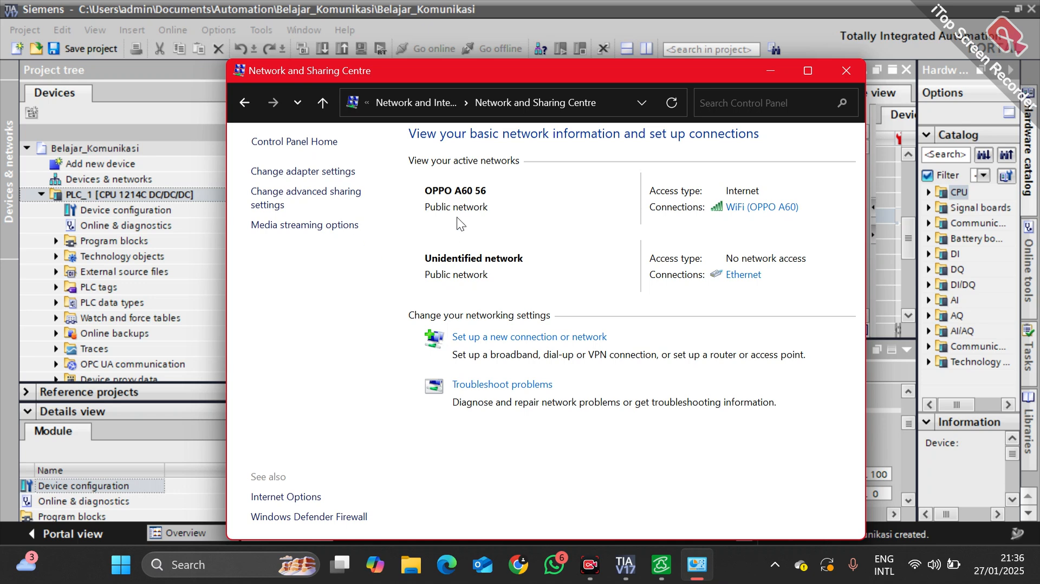
pyautogui.click(337, 178)
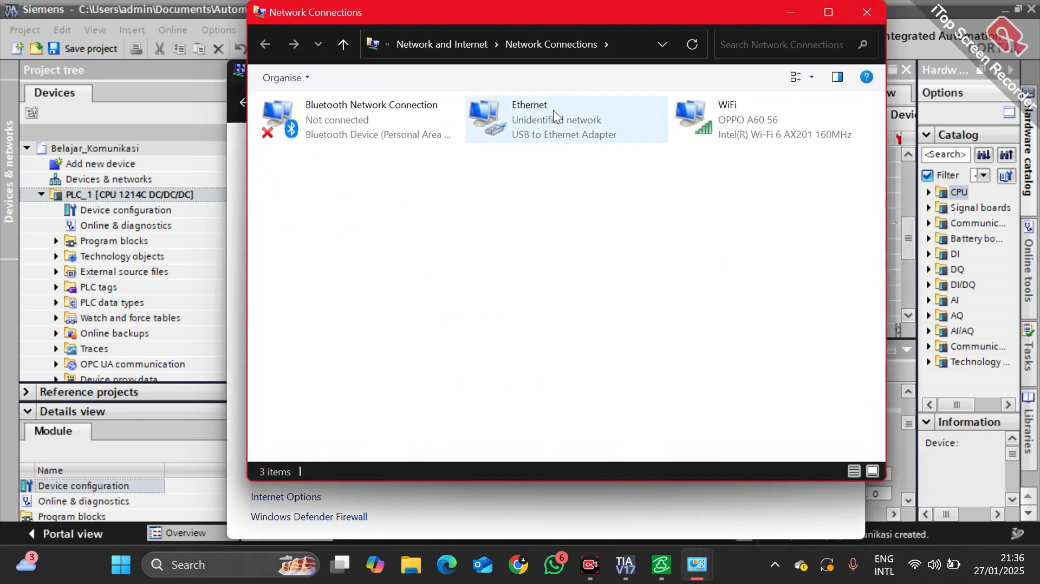
pyautogui.click(554, 109)
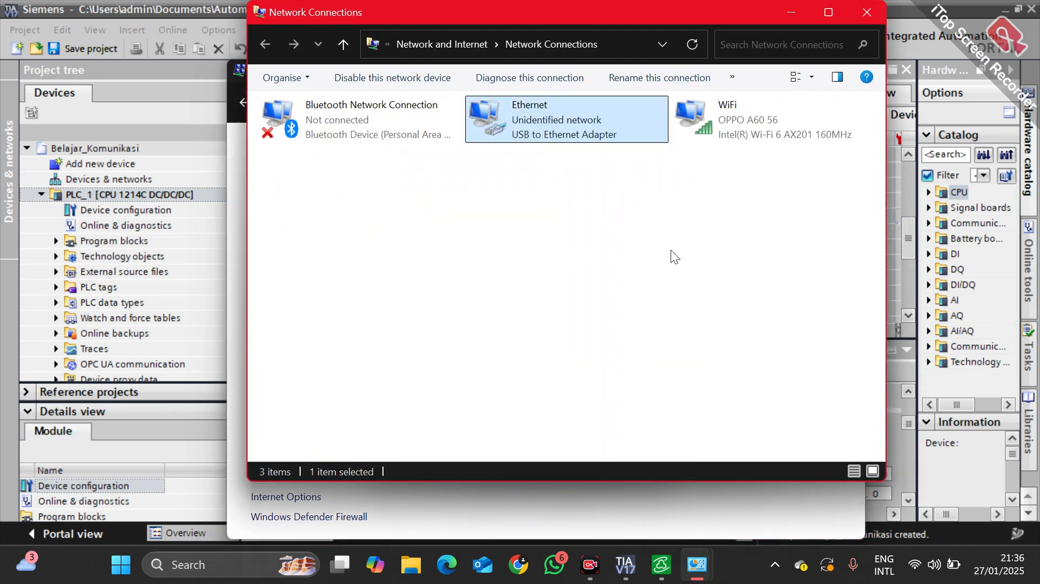
pyautogui.moveTo(697, 565)
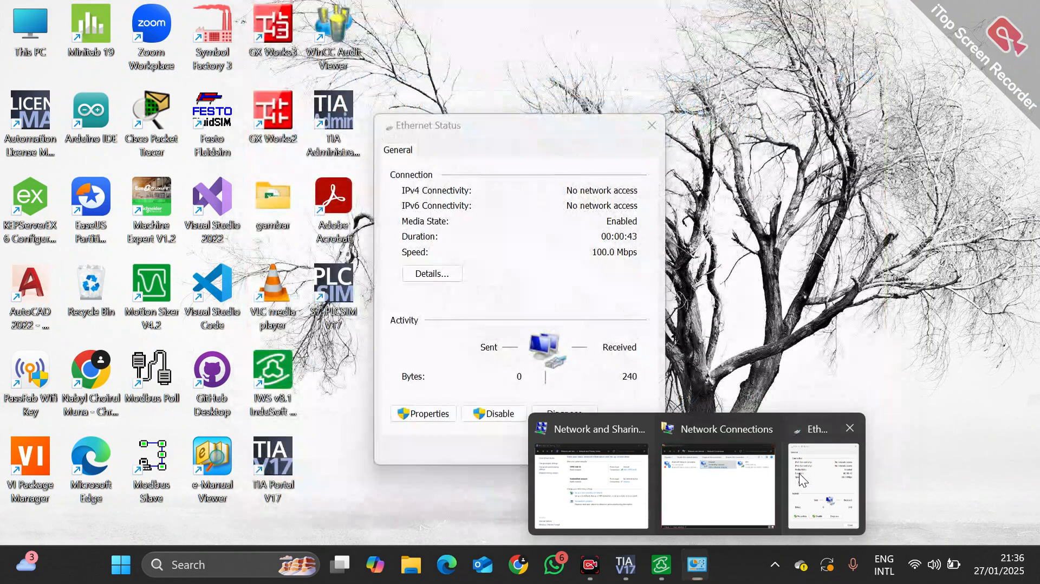
pyautogui.click(798, 474)
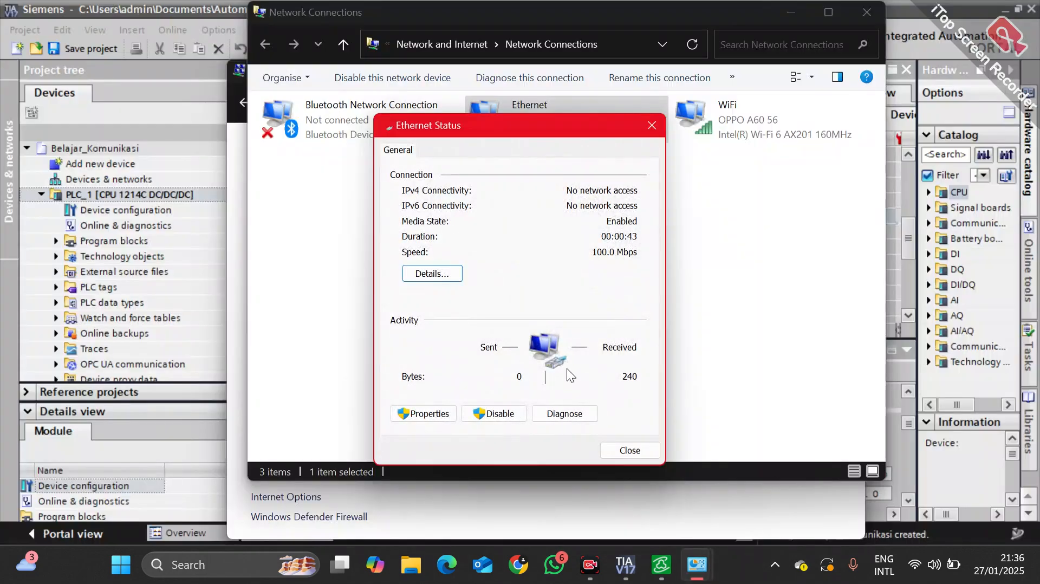
pyautogui.click(411, 413)
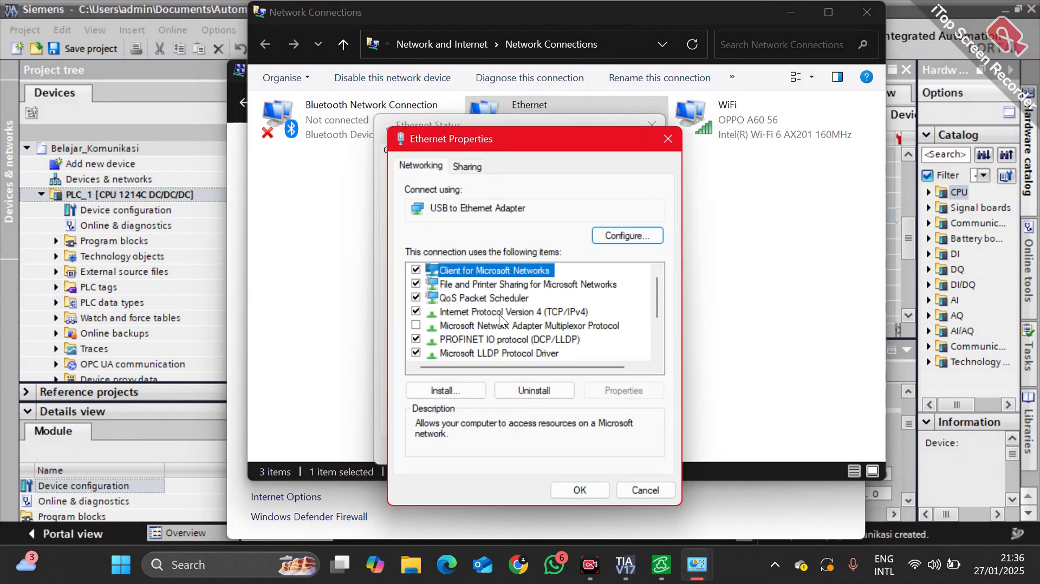
pyautogui.doubleClick(499, 314)
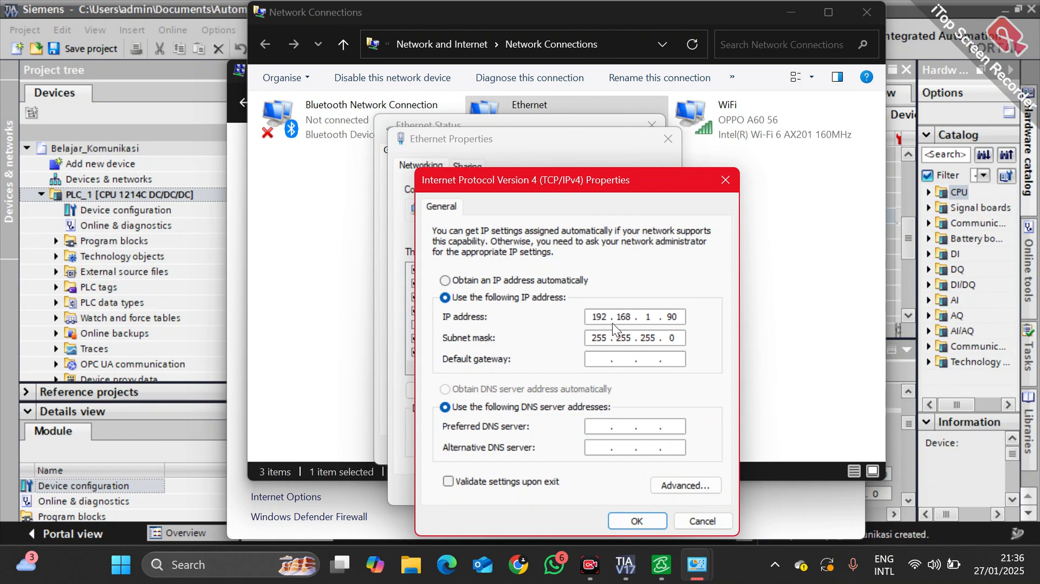
pyautogui.click(726, 189)
pyautogui.click(688, 147)
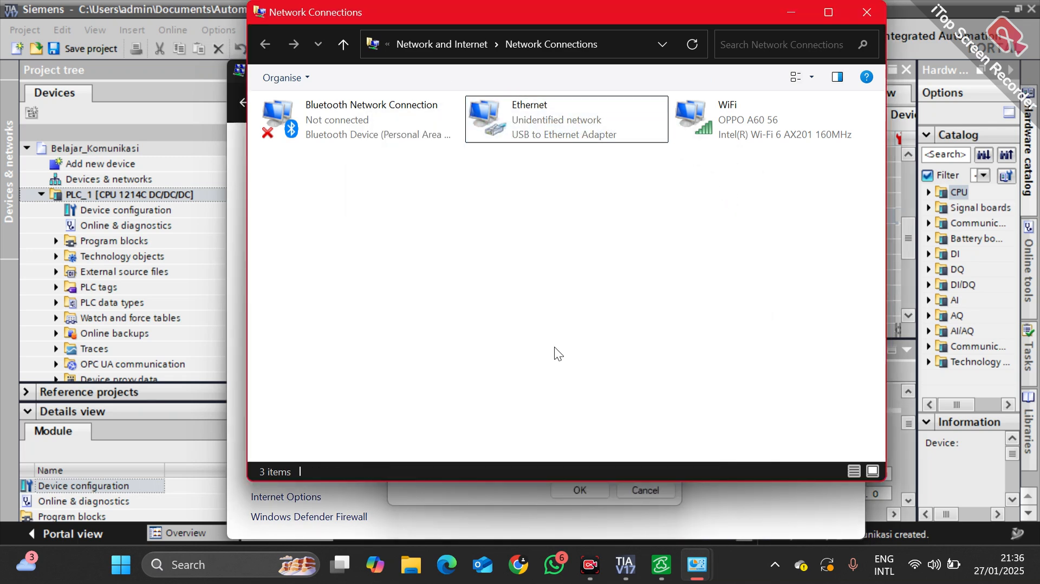
# Step: Test the connection to the PLC by pinging 192.168.1.100 from Command Prompt, and close the console
pyautogui.press('super')
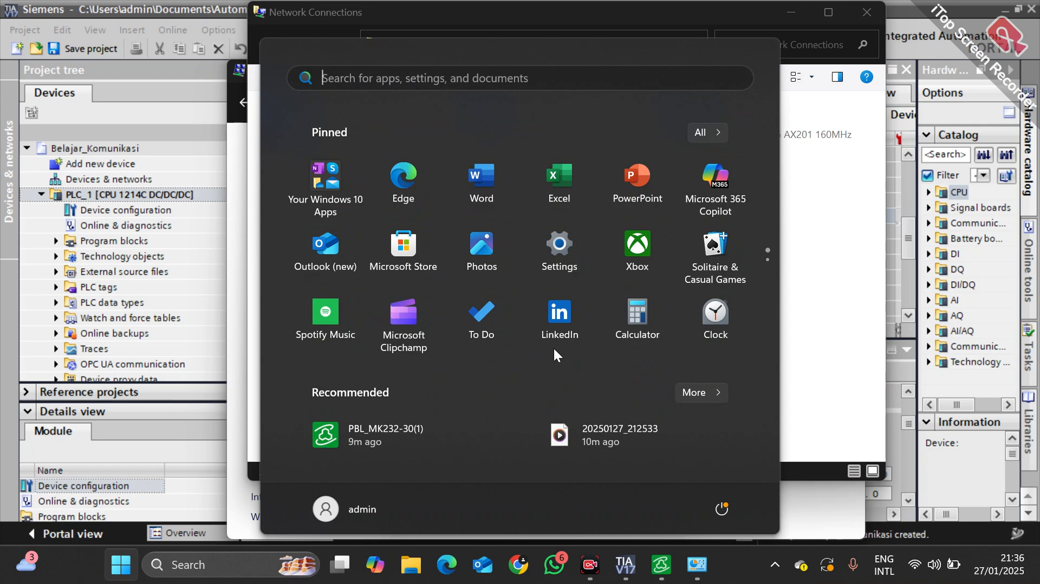
pyautogui.write('cdm')
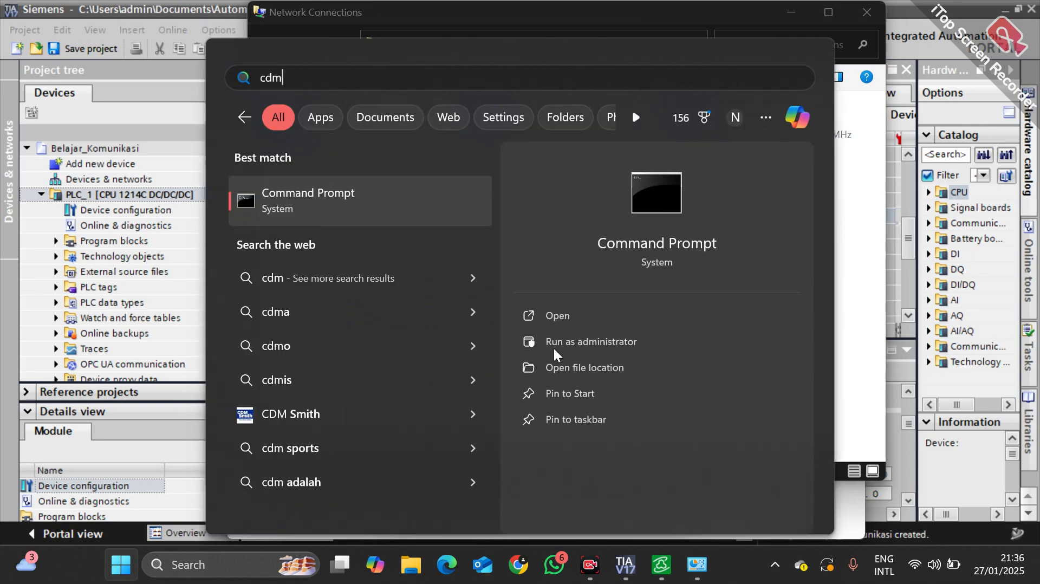
pyautogui.press('Return')
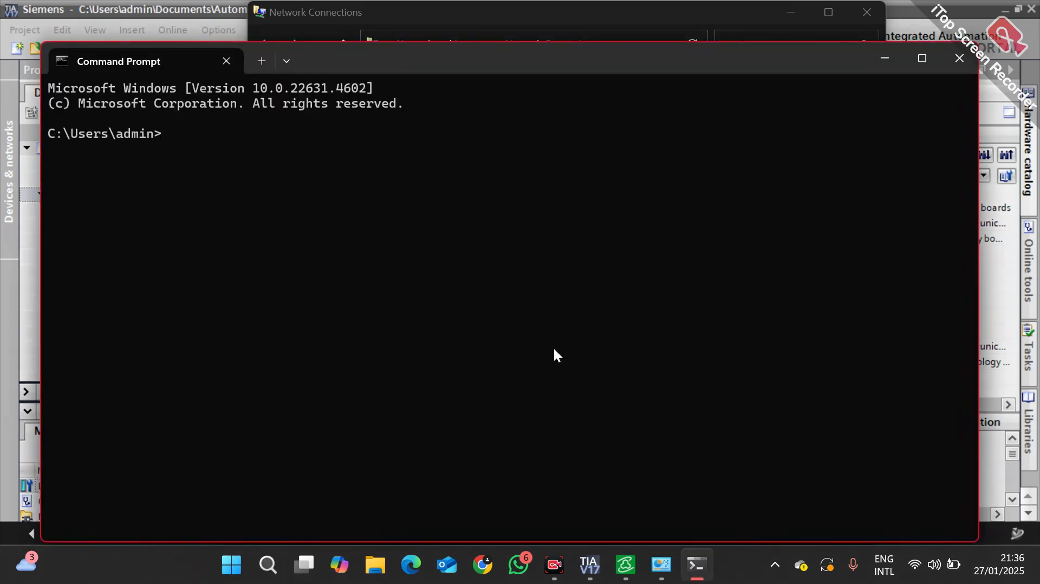
pyautogui.write('ping 192.168.1.100')
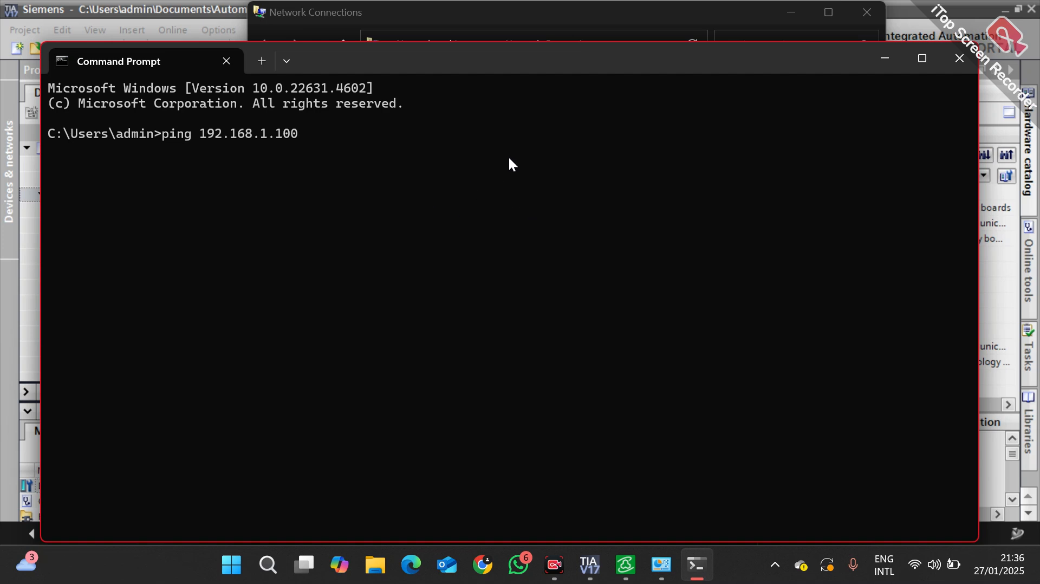
pyautogui.press('Return')
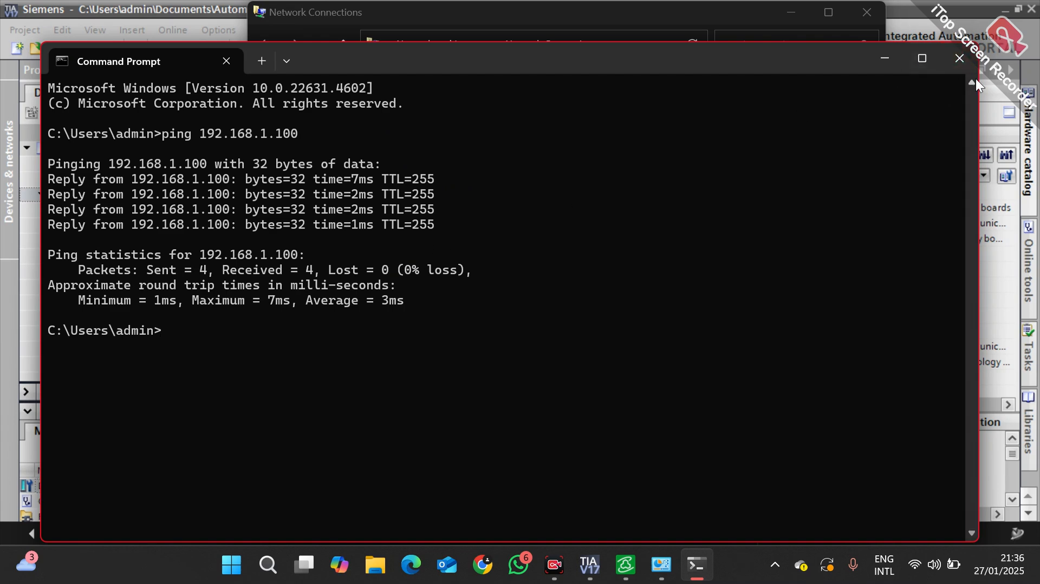
pyautogui.click(963, 61)
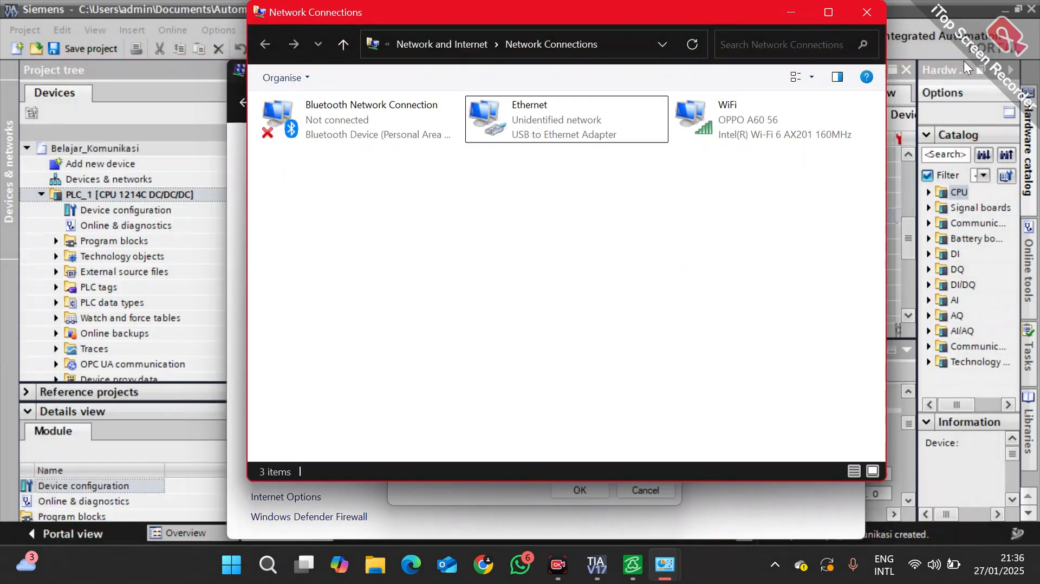
# Step: Close the Windows network connection, Ethernet and sharing windows to return to TIA Portal
pyautogui.click(872, 21)
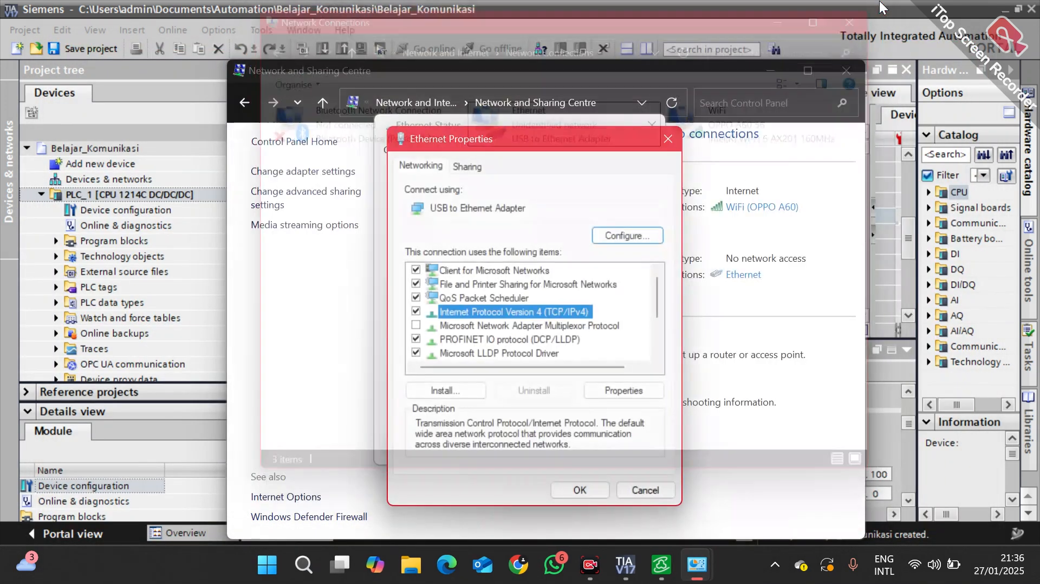
pyautogui.click(668, 139)
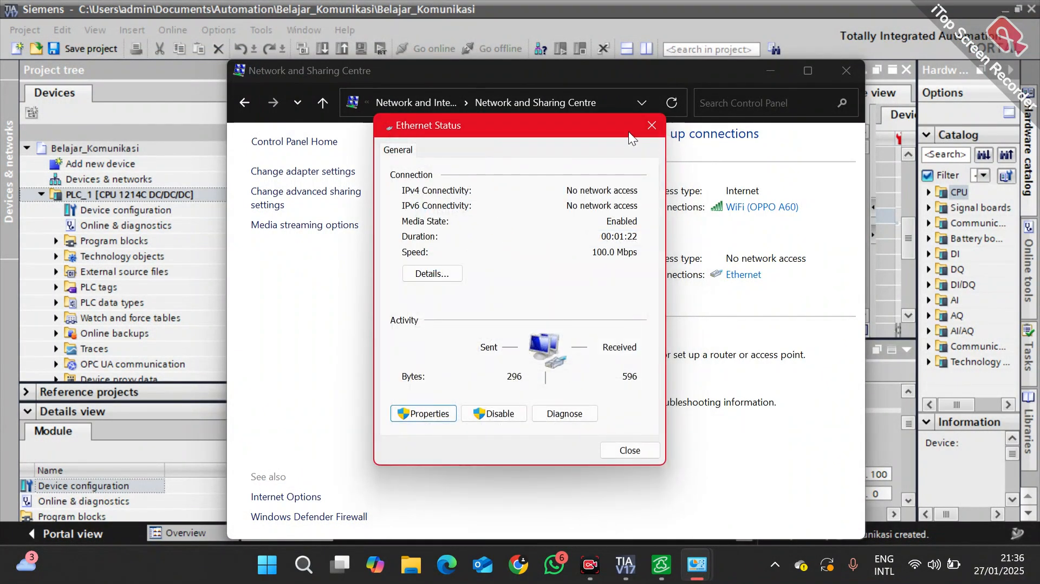
pyautogui.click(649, 126)
pyautogui.click(846, 71)
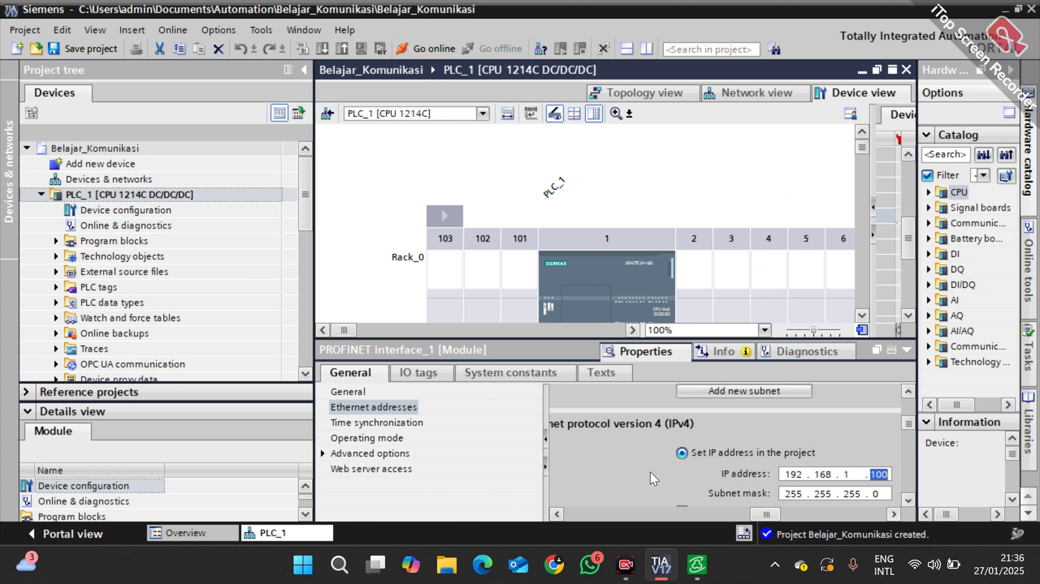
# Step: Compile the PLC_1 station with the CPU selected in the device view
pyautogui.scroll(-3, 905, 474)
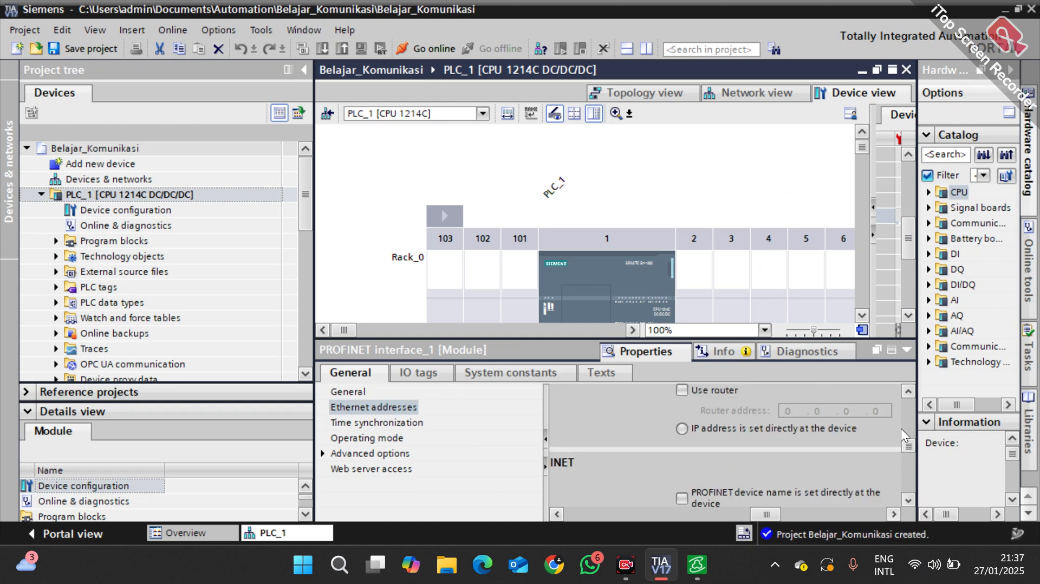
pyautogui.scroll(3, 903, 419)
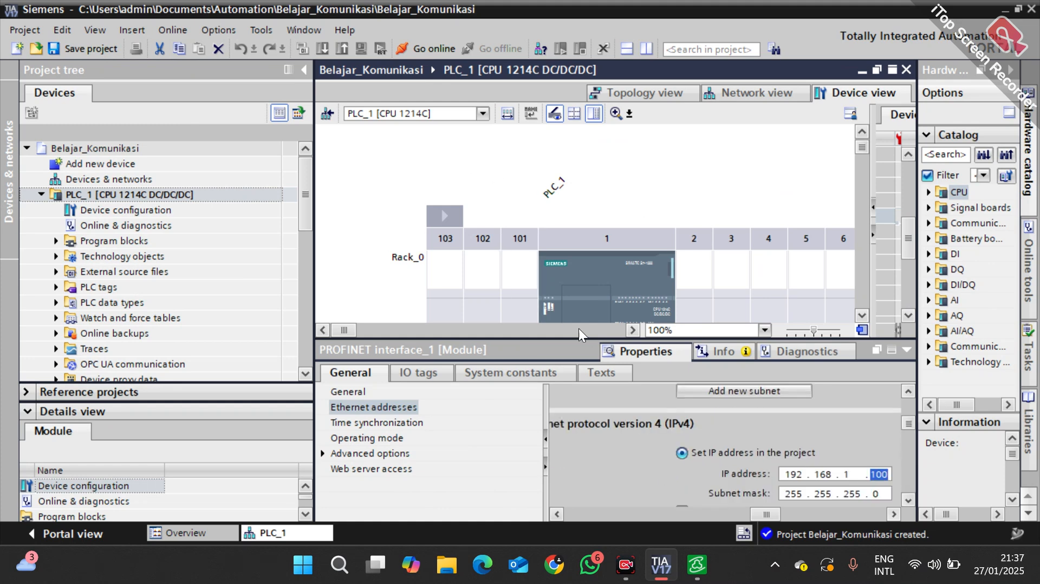
pyautogui.click(613, 292)
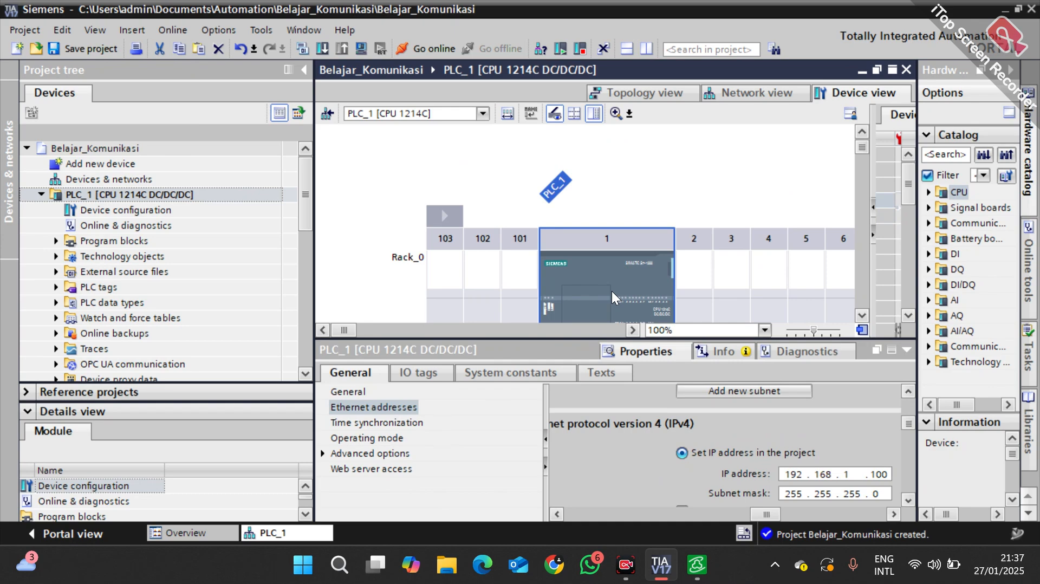
pyautogui.click(302, 48)
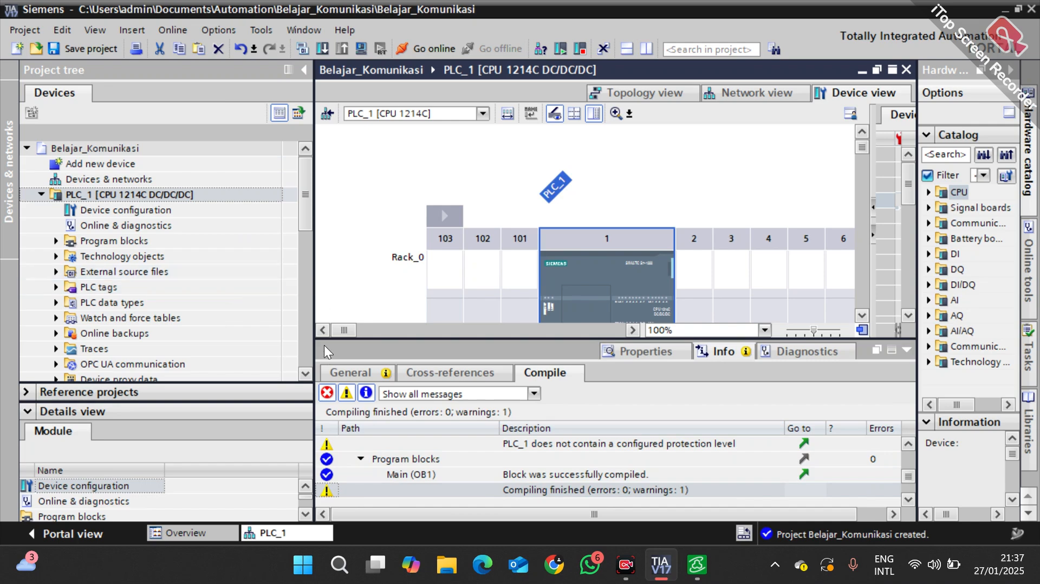
# Step: Open the overview of all PLC tags of PLC_1 from the project tree
pyautogui.moveTo(306, 197); pyautogui.dragTo(310, 168)
pyautogui.click(56, 239)
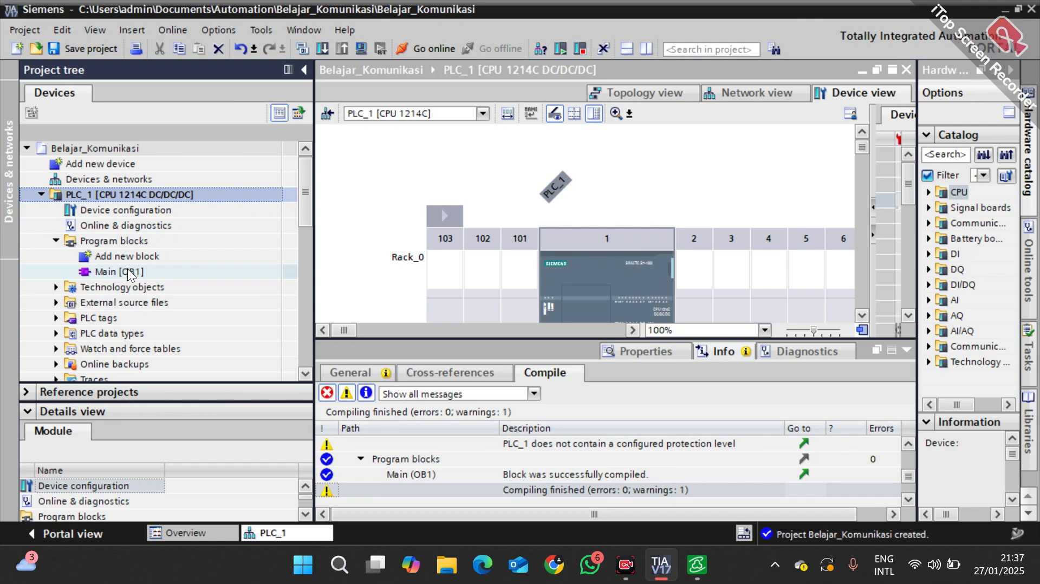
pyautogui.moveTo(304, 198); pyautogui.dragTo(301, 228)
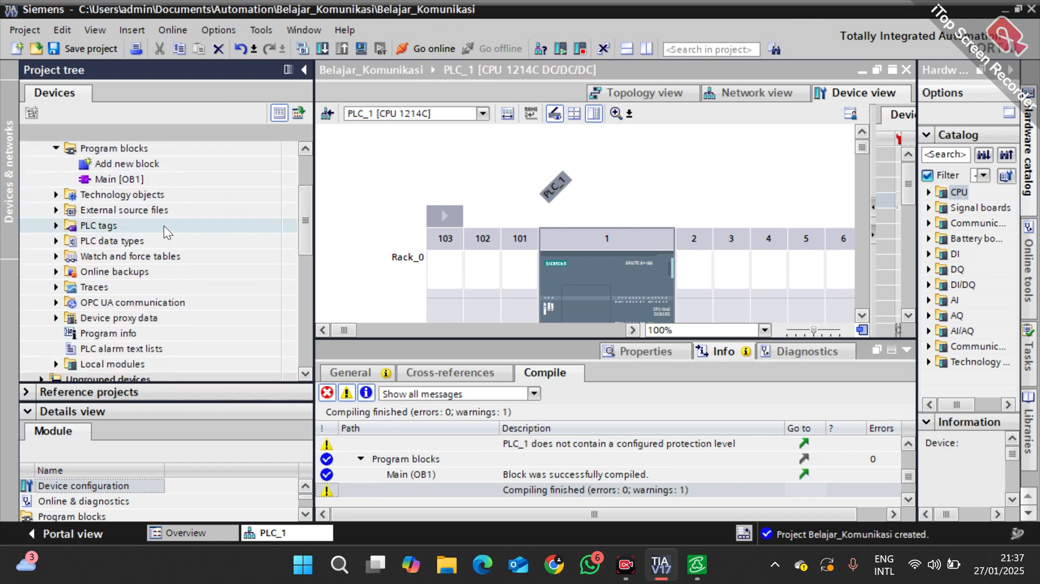
pyautogui.doubleClick(68, 227)
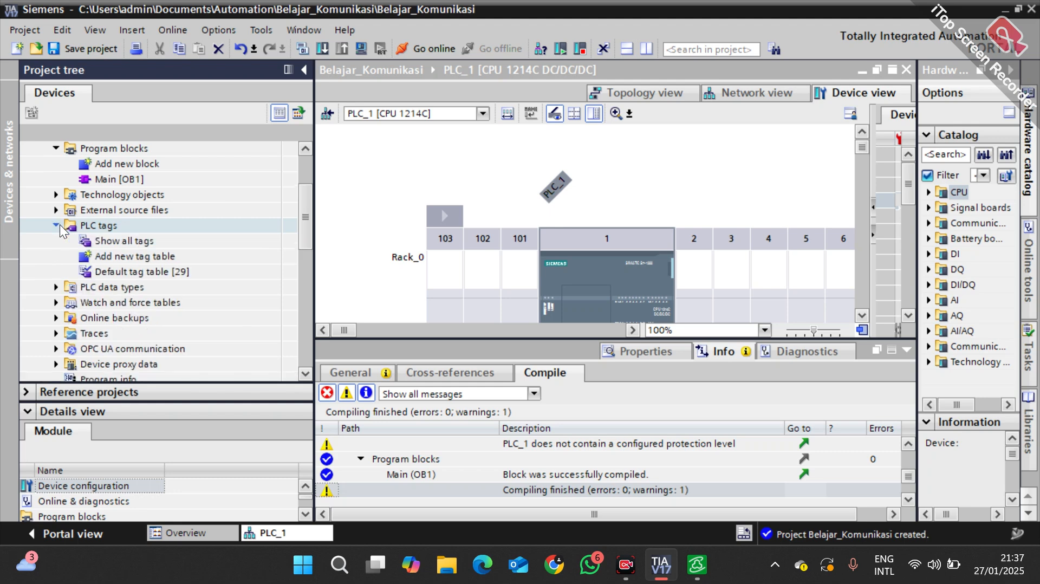
pyautogui.click(113, 242)
pyautogui.doubleClick(112, 243)
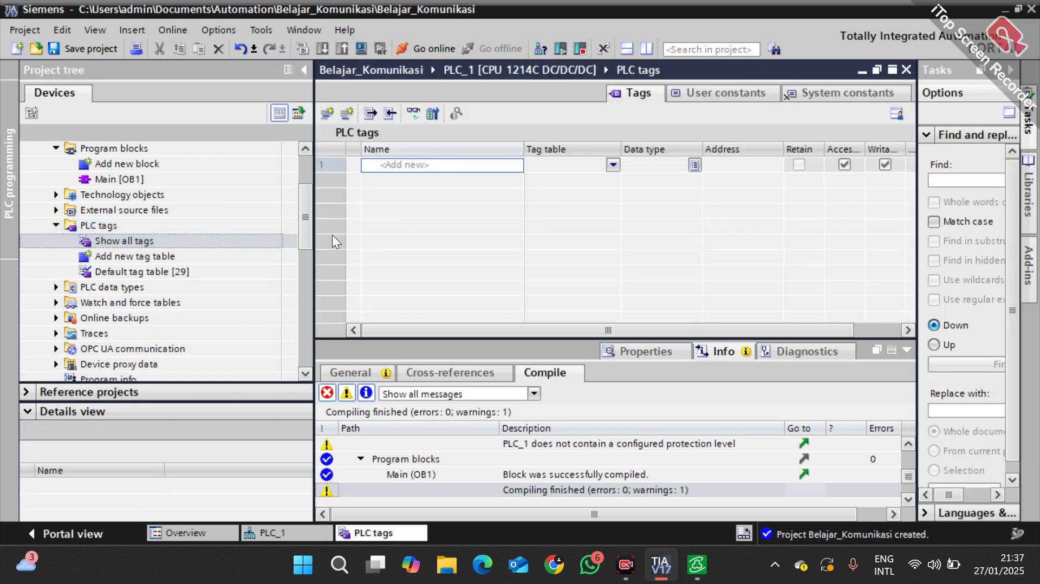
# Step: Add two PLC tags named Start and Stop
pyautogui.click(422, 167)
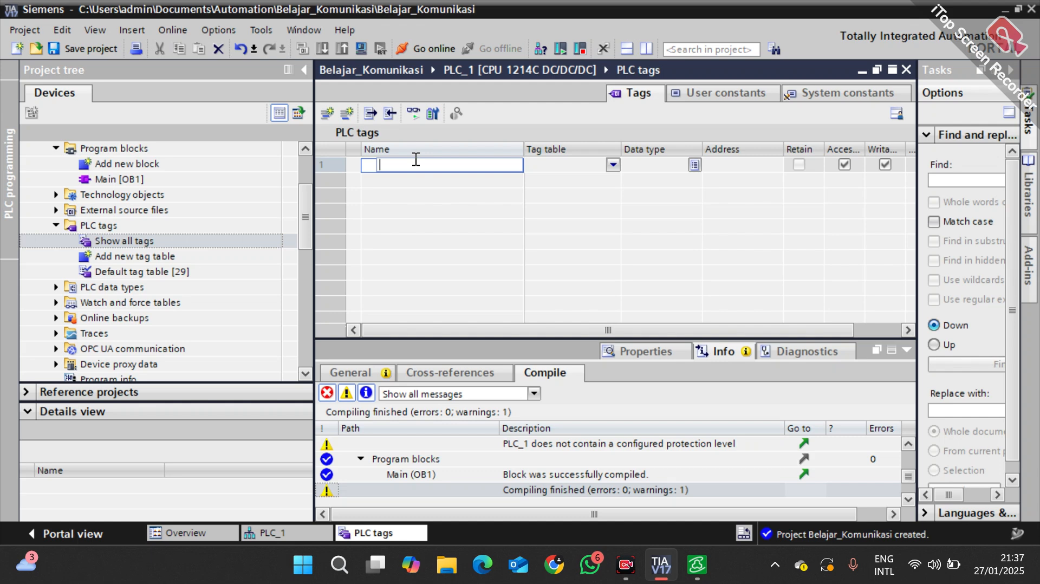
pyautogui.press('BackSpace')
pyautogui.write('Start')
pyautogui.press('Return')
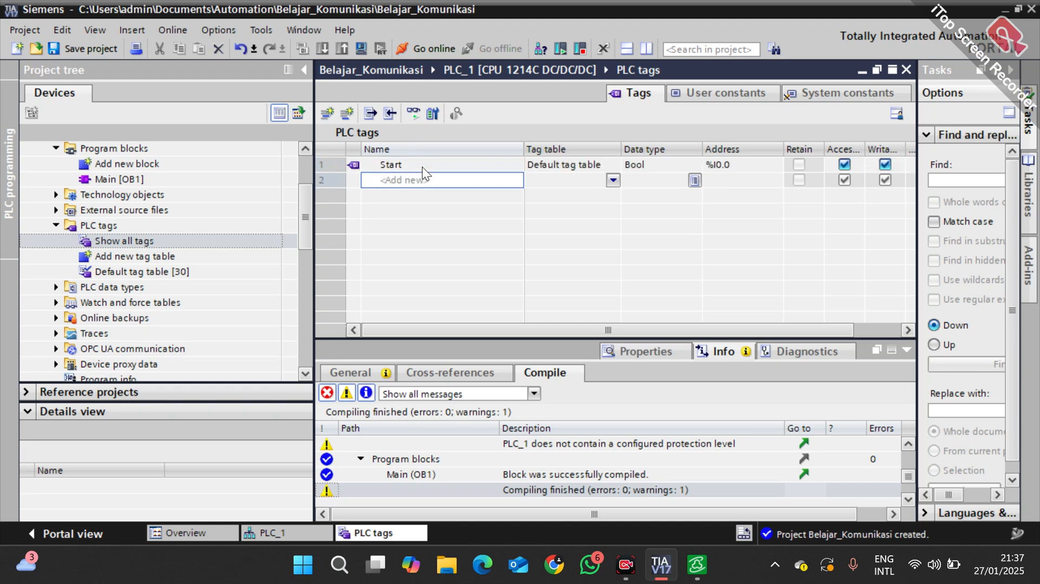
pyautogui.write('Stop')
pyautogui.press('Return')
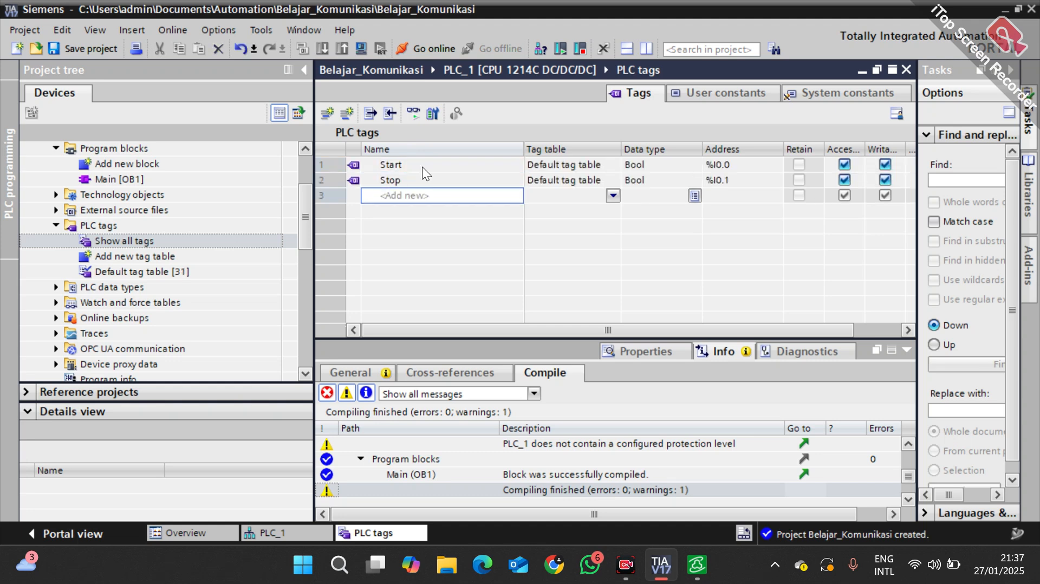
# Step: Add a third PLC tag named Lampu below Stop
pyautogui.write('H')
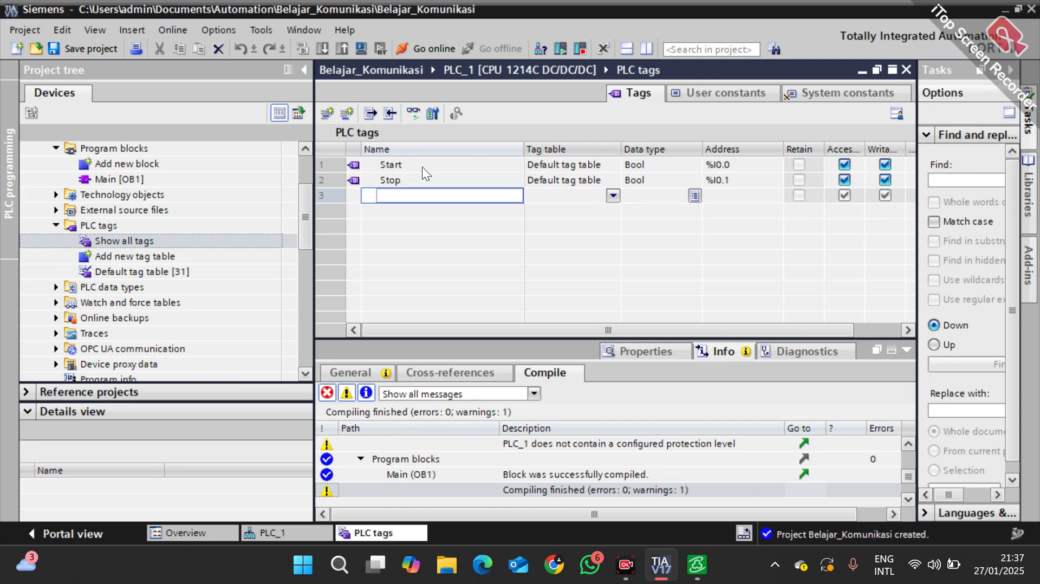
pyautogui.press('BackSpace')
pyautogui.write('Lampu')
pyautogui.click(534, 173)
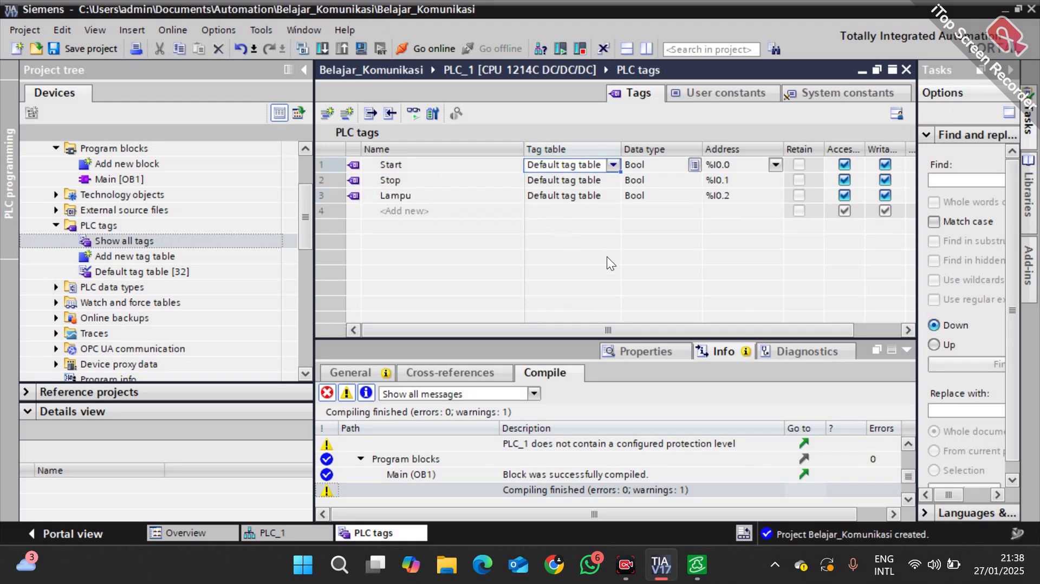
pyautogui.moveTo(604, 325); pyautogui.dragTo(729, 340)
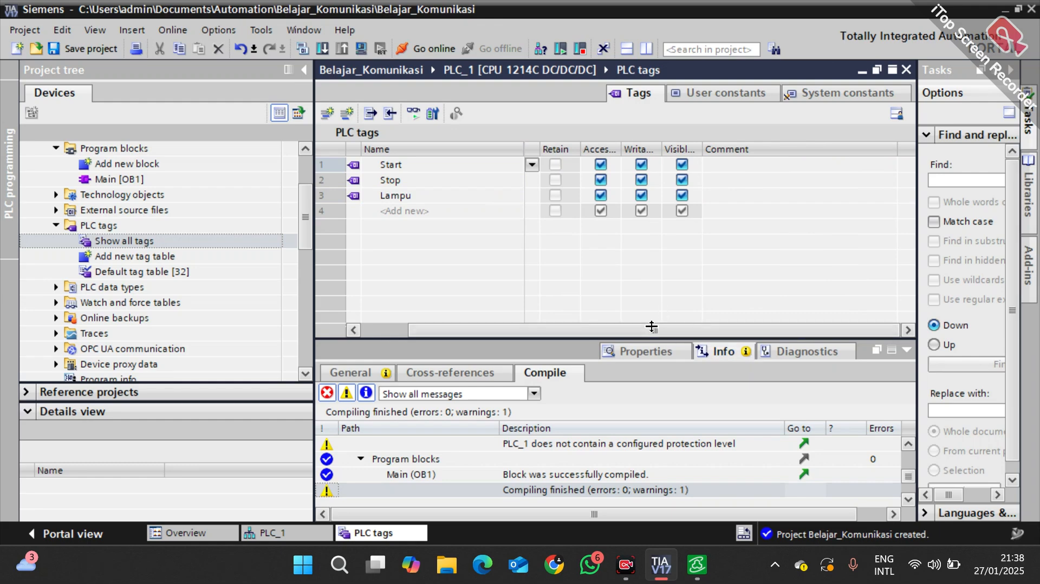
pyautogui.moveTo(649, 324); pyautogui.dragTo(611, 327)
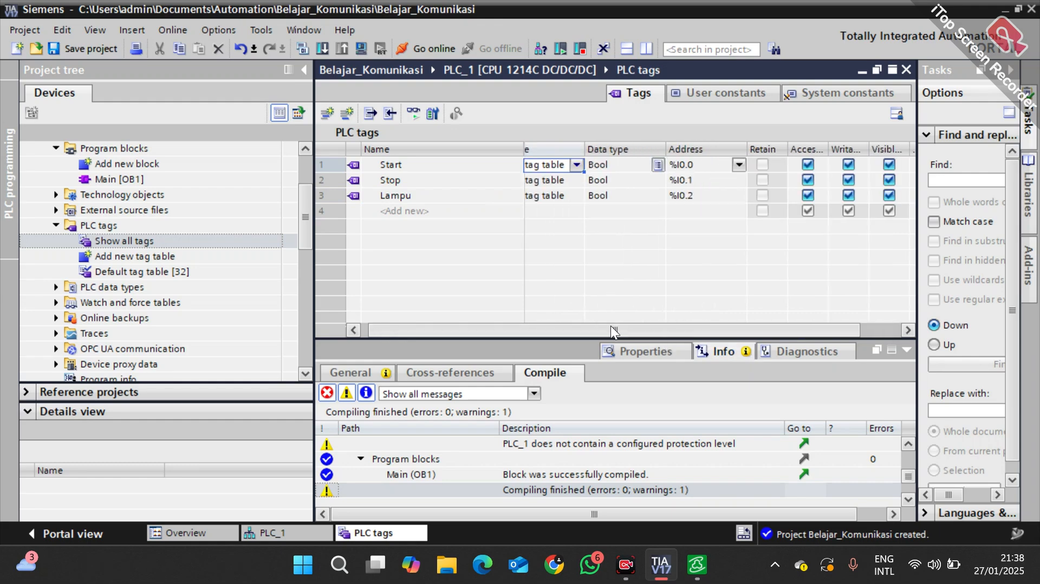
pyautogui.click(698, 164)
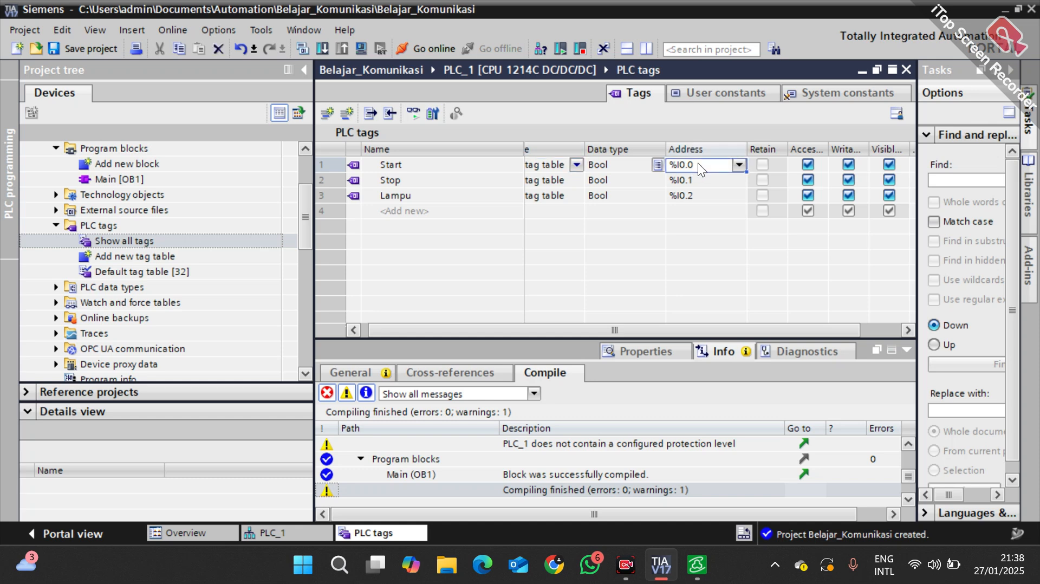
pyautogui.click(737, 165)
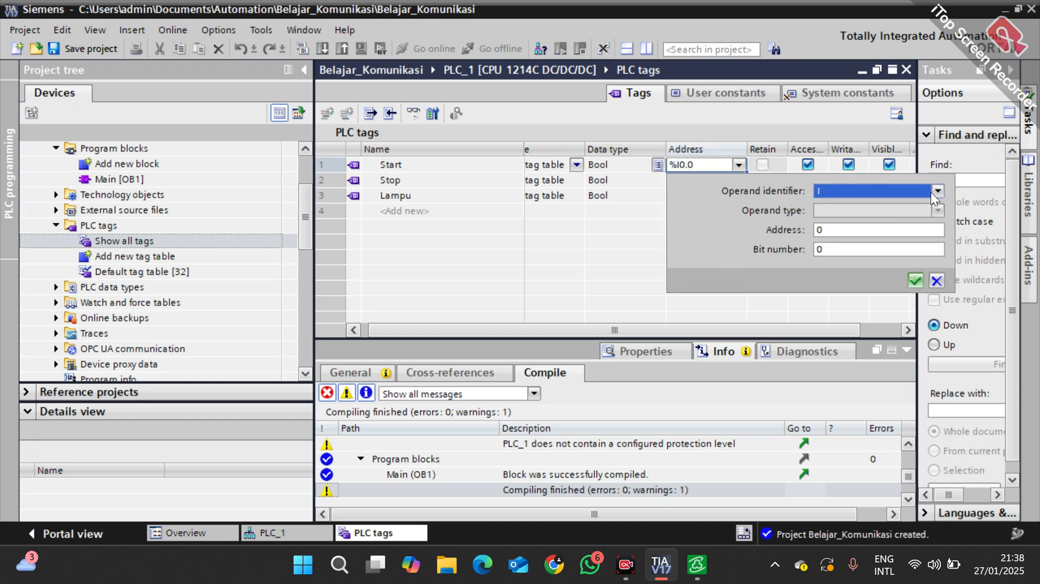
pyautogui.click(934, 190)
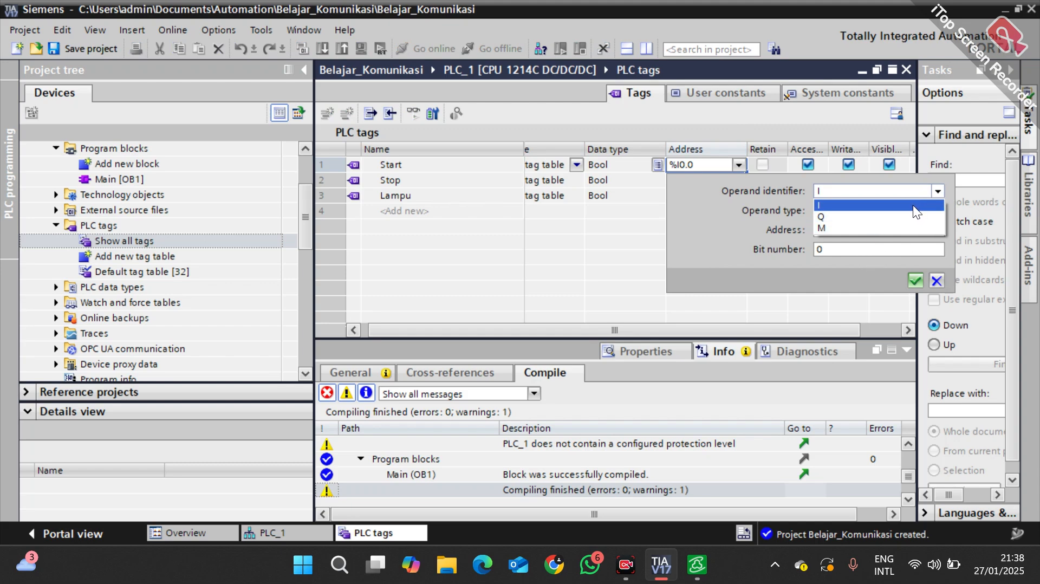
pyautogui.click(846, 229)
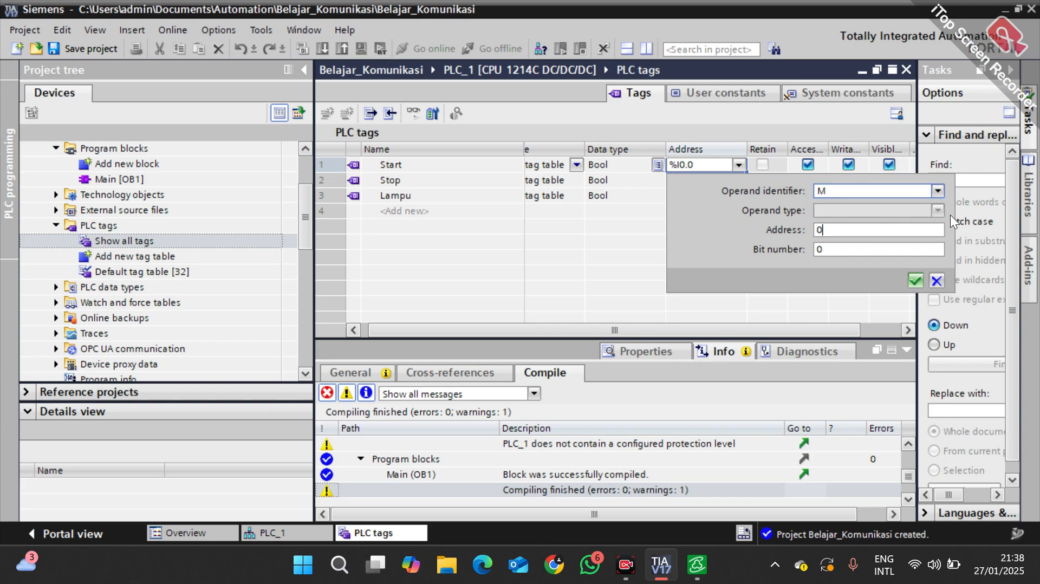
pyautogui.press('Escape')
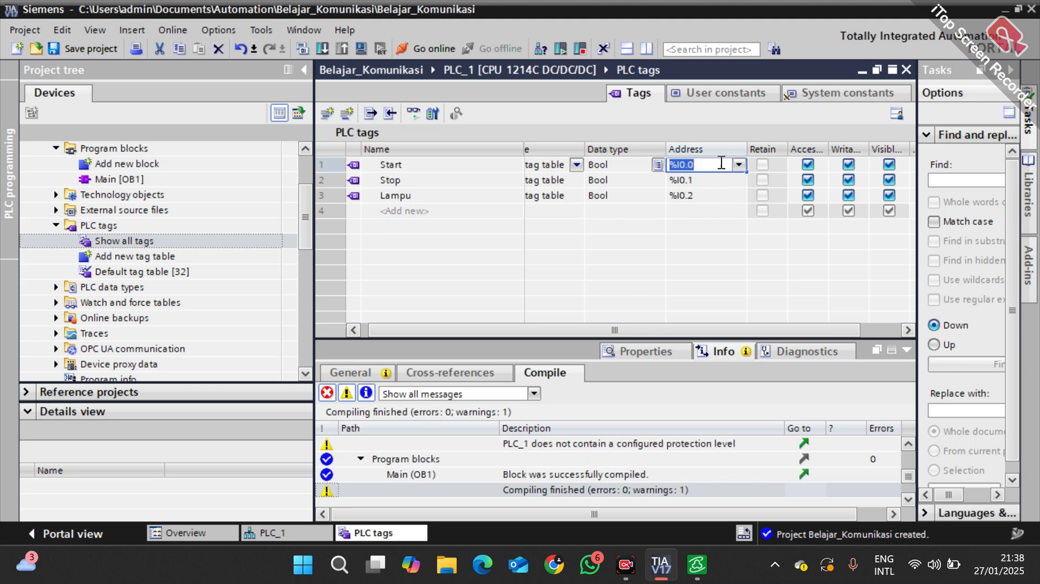
# Step: Set the Start tag's address to %M0.0 using operand identifier M
pyautogui.click(738, 165)
pyautogui.click(906, 197)
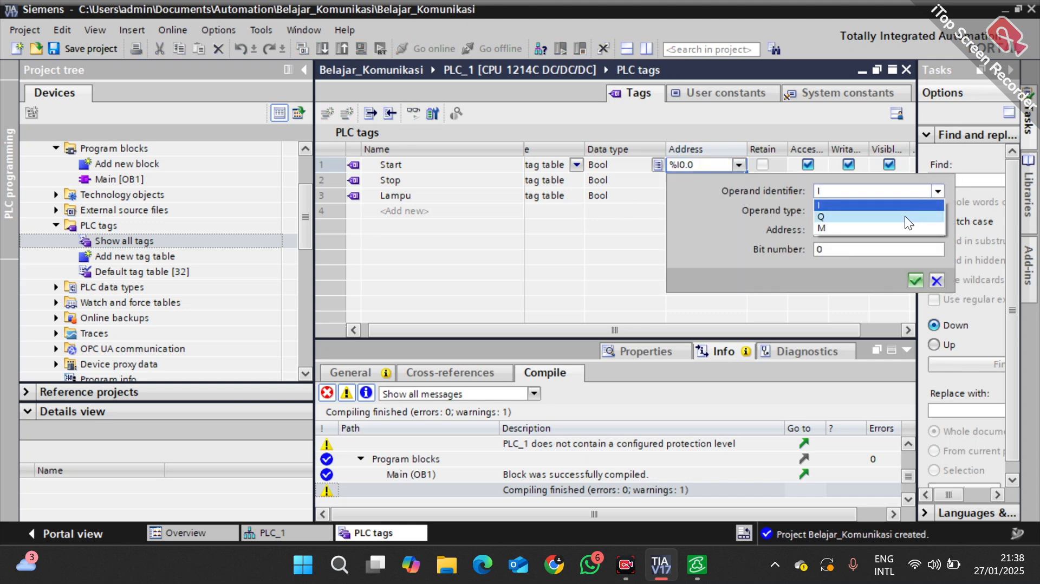
pyautogui.click(883, 227)
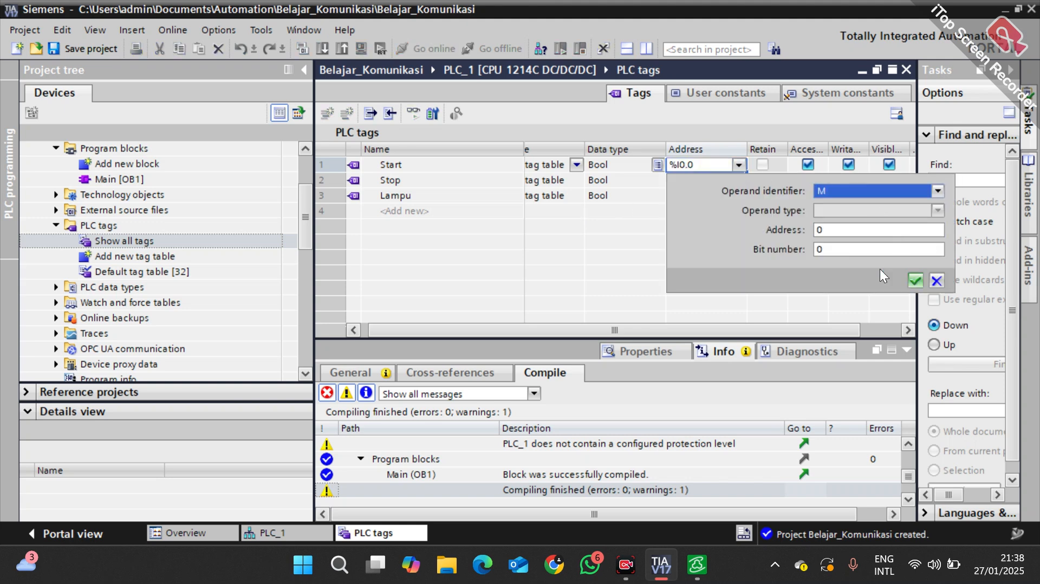
pyautogui.click(914, 283)
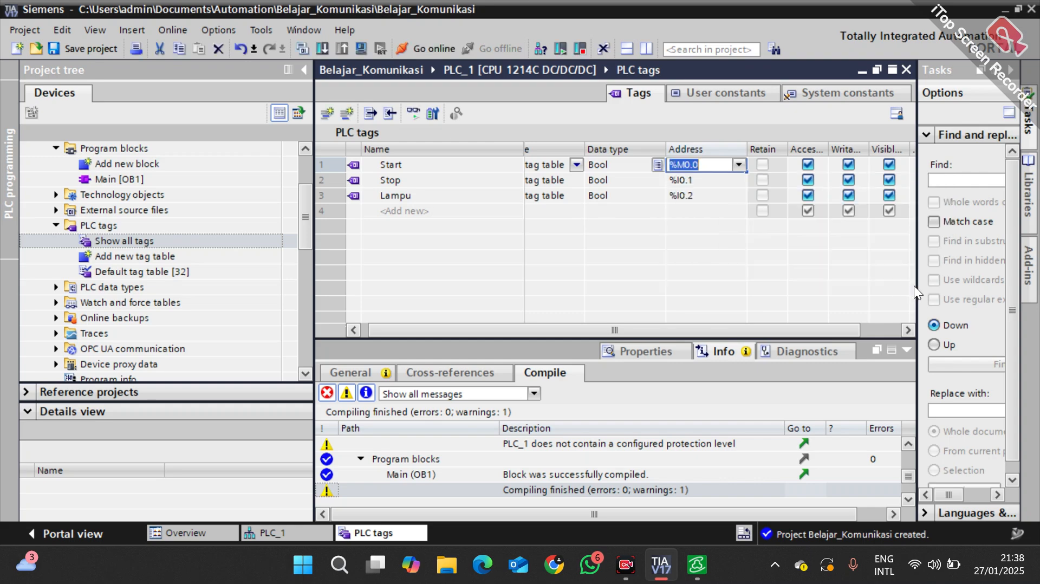
# Step: Set the Stop tag's address to %M0.1 using operand identifier M
pyautogui.click(732, 182)
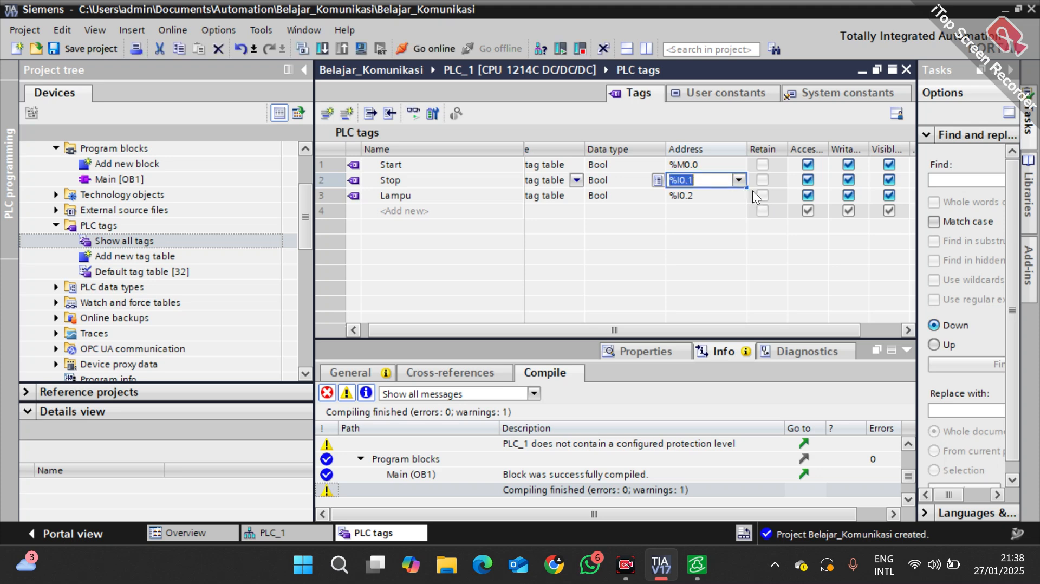
pyautogui.click(739, 181)
pyautogui.click(915, 205)
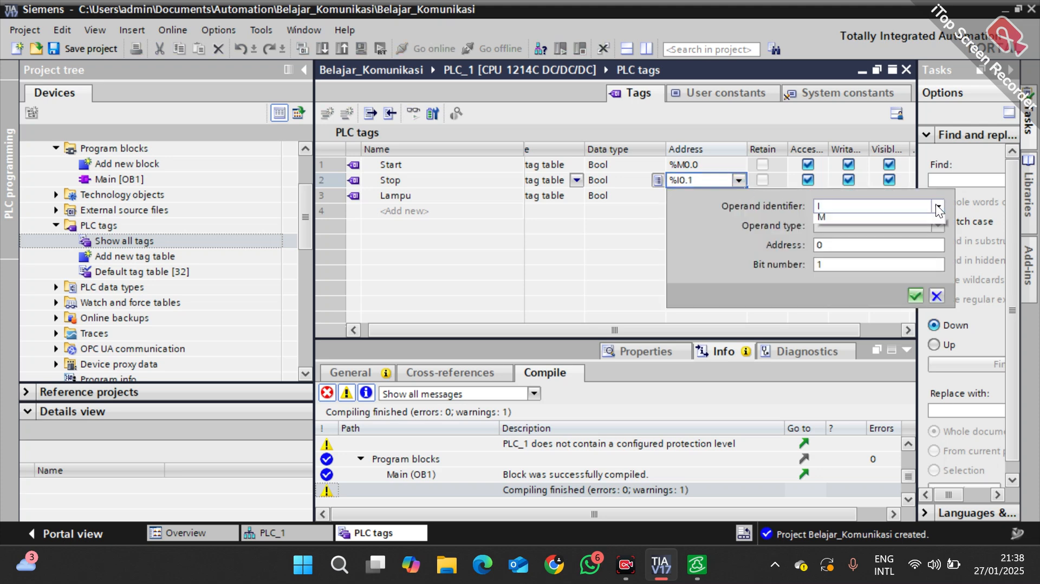
pyautogui.click(877, 238)
pyautogui.click(914, 294)
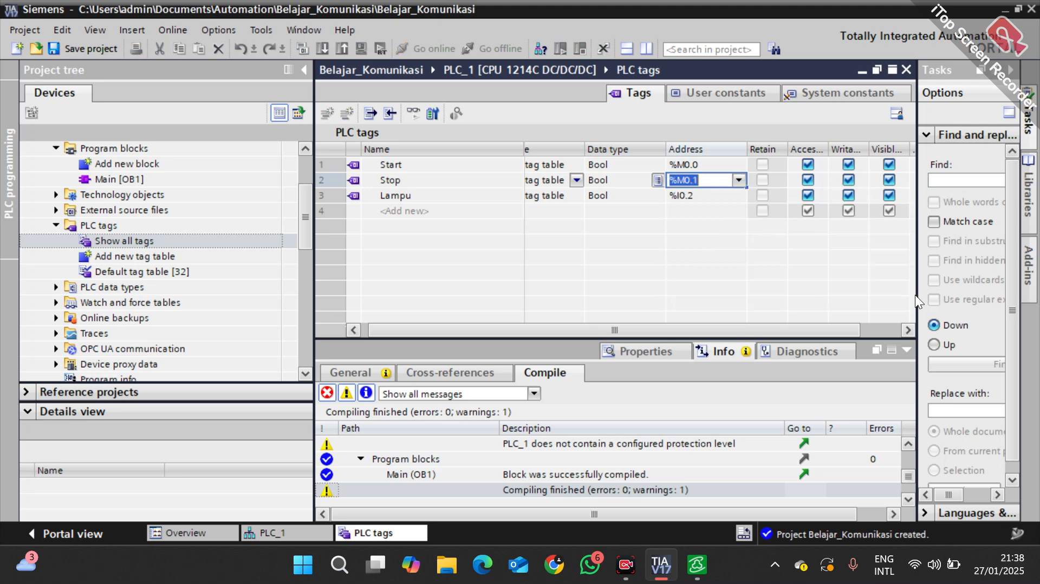
# Step: Set the Lampu tag's address to %Q0.0 using operand identifier Q and bit number 0
pyautogui.click(703, 196)
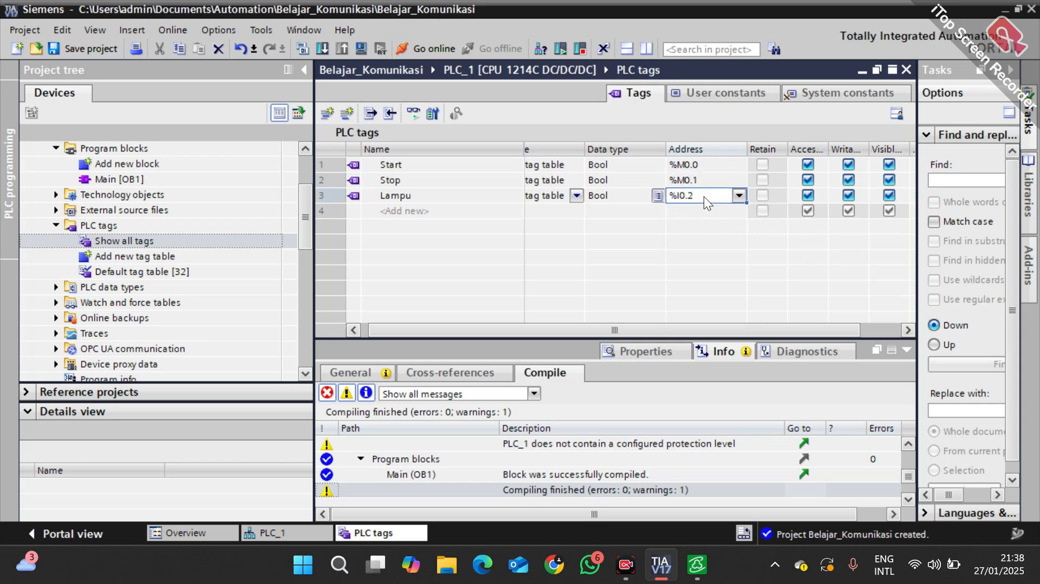
pyautogui.click(739, 198)
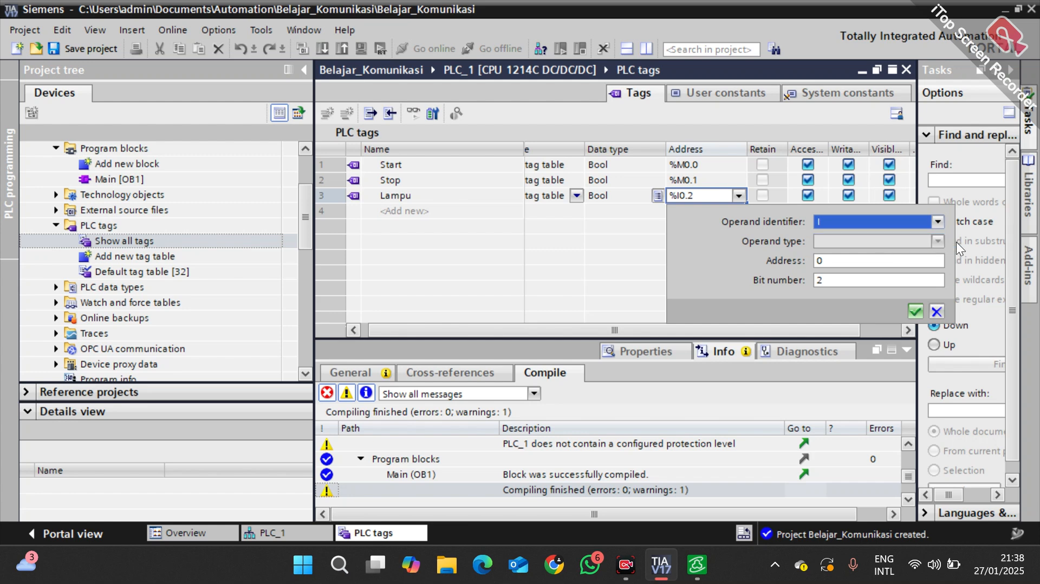
pyautogui.click(938, 220)
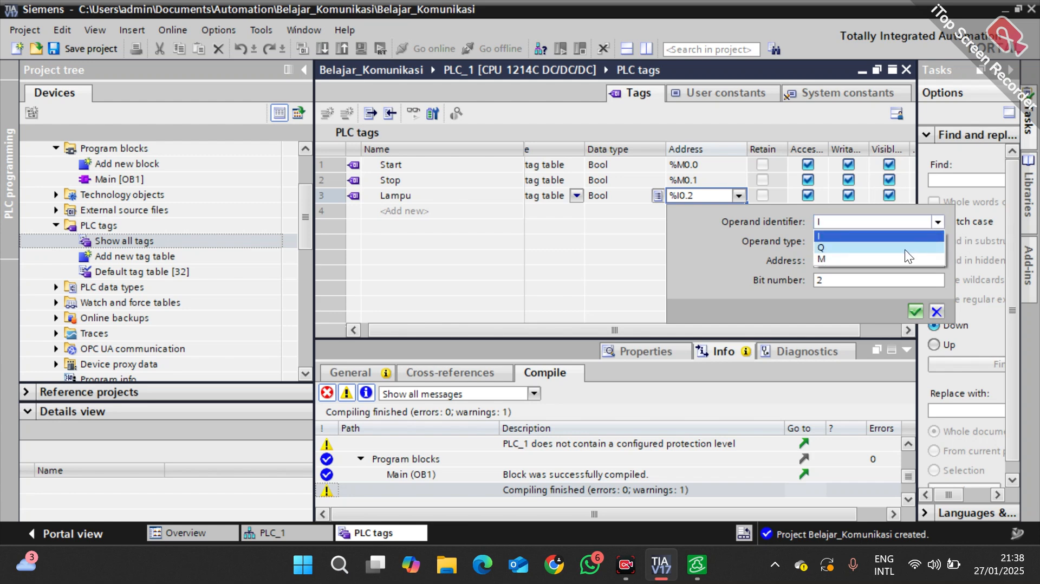
pyautogui.click(888, 248)
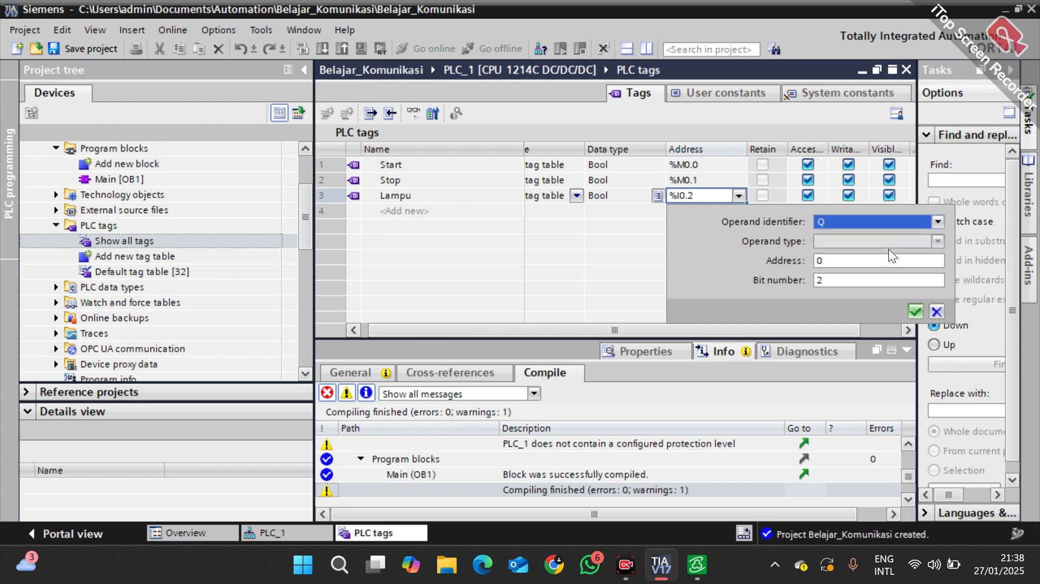
pyautogui.click(865, 274)
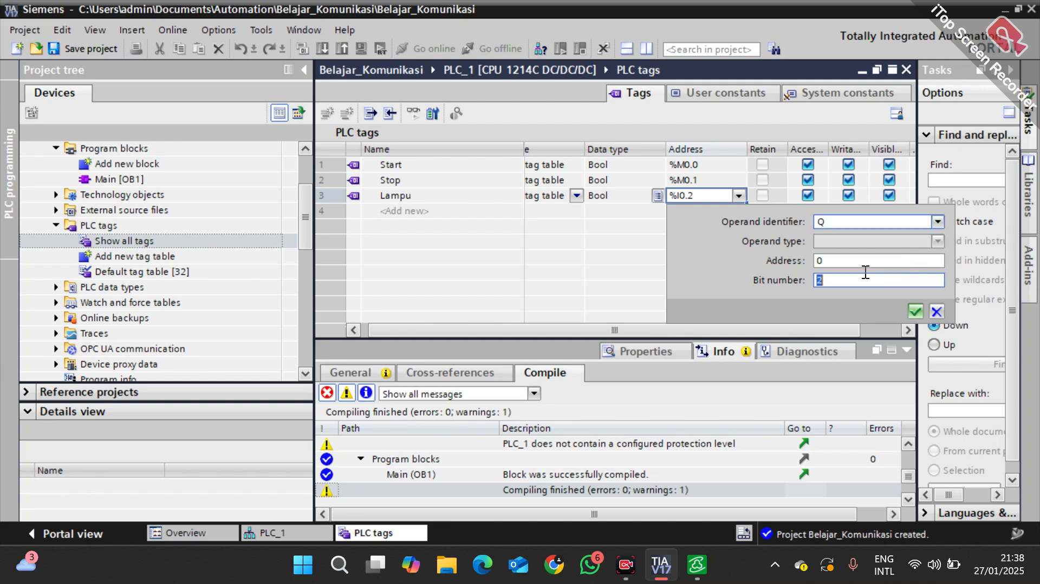
pyautogui.write('0')
pyautogui.press('Return')
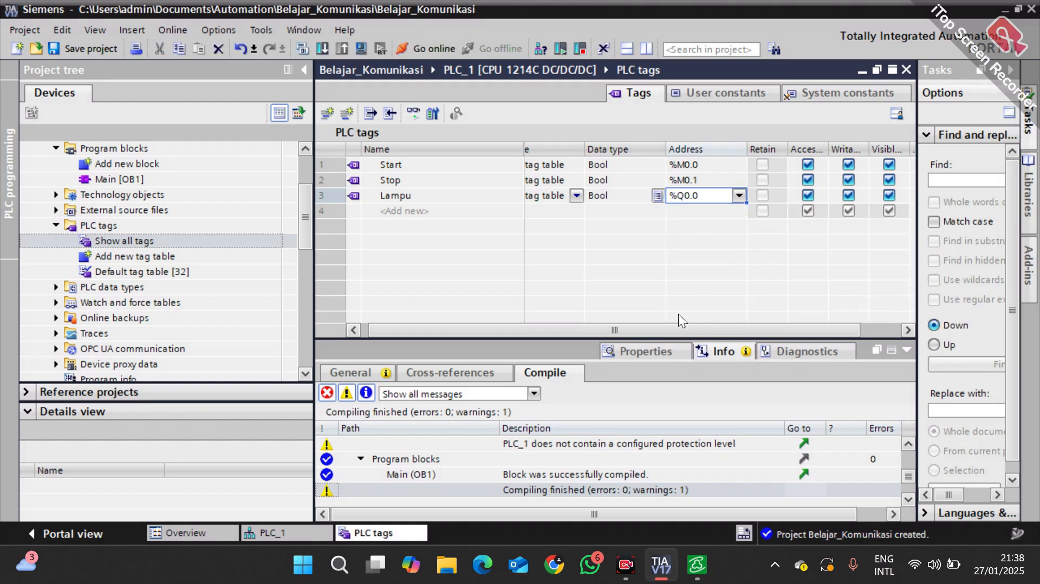
# Step: Open the Main [OB1] program block of PLC_1 from the project tree
pyautogui.moveTo(696, 326); pyautogui.dragTo(601, 335)
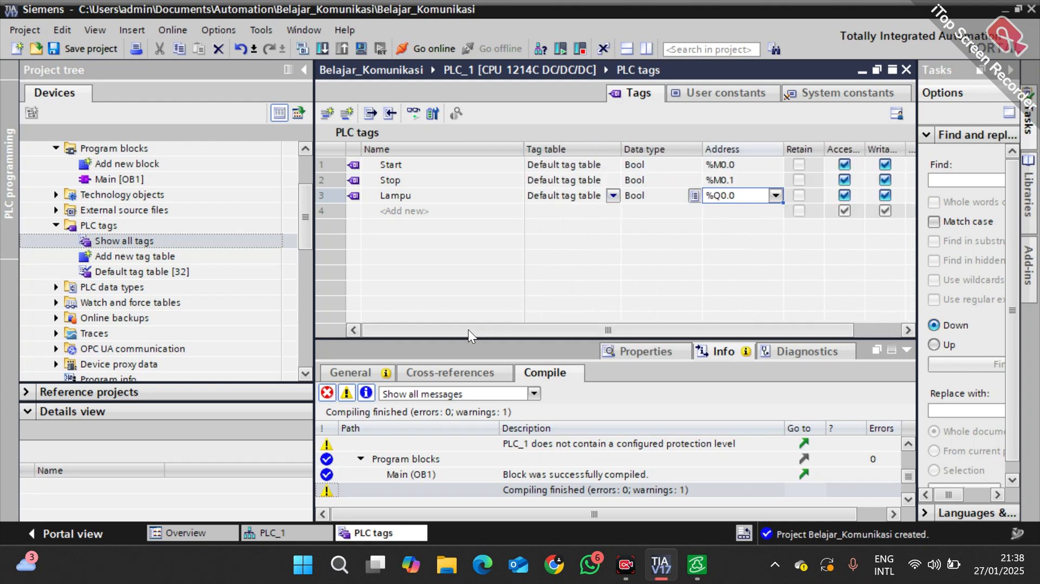
pyautogui.moveTo(304, 219); pyautogui.dragTo(311, 171)
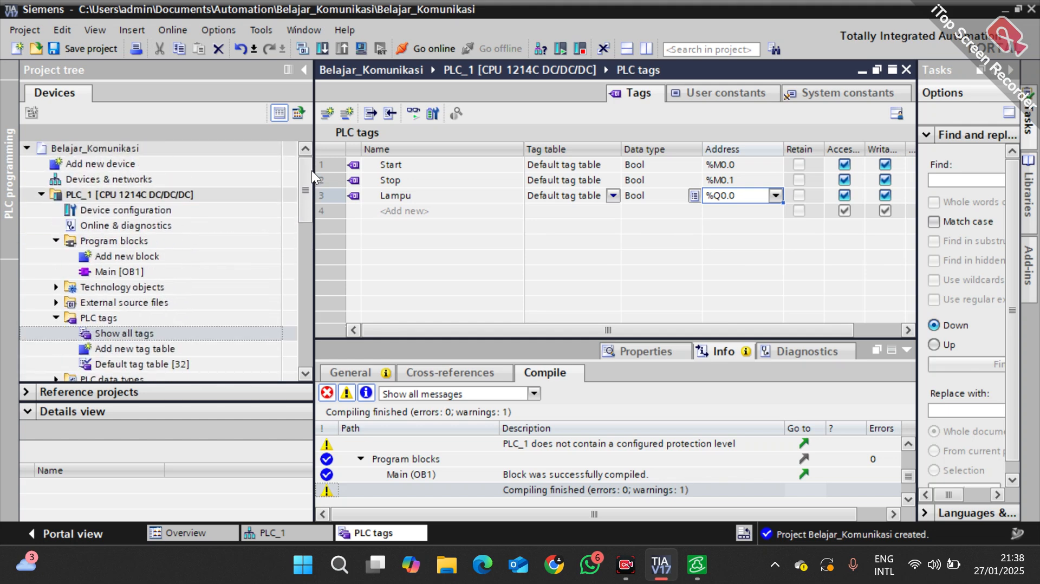
pyautogui.doubleClick(134, 270)
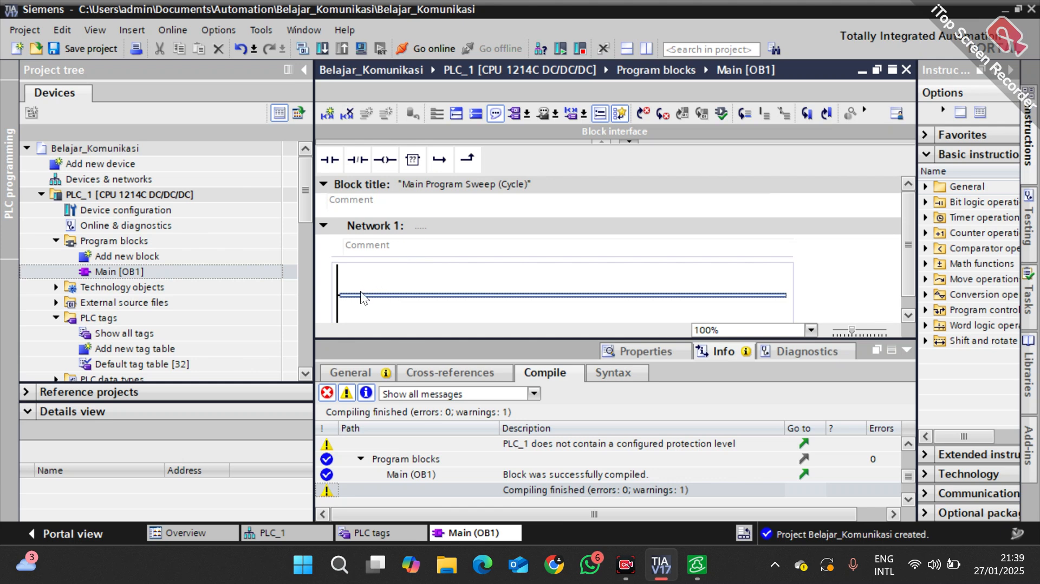
# Step: Insert a normally open contact, a normally closed contact and a coil in series on Network 1
pyautogui.click(329, 159)
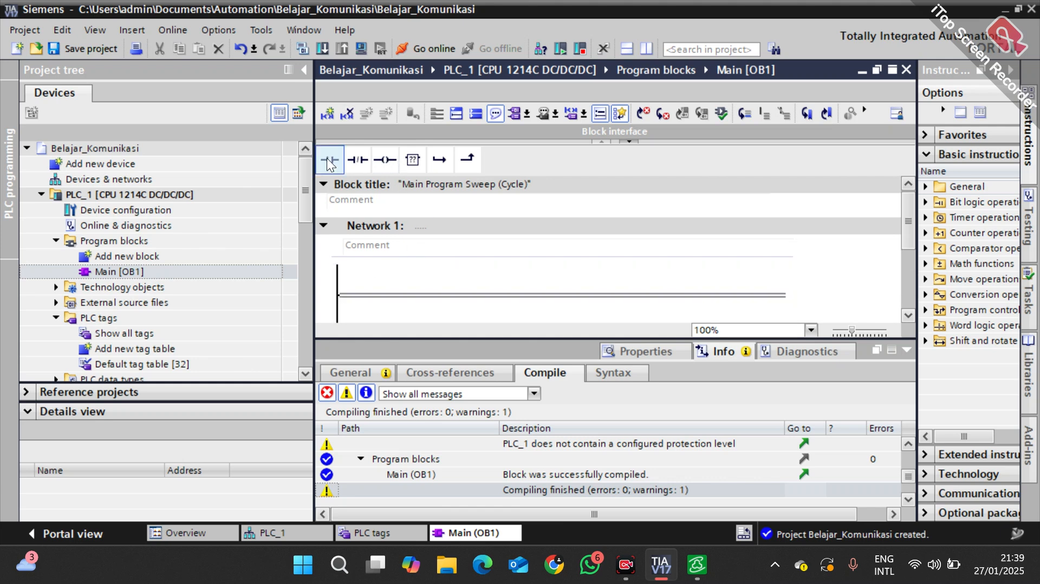
pyautogui.click(362, 164)
pyautogui.click(383, 158)
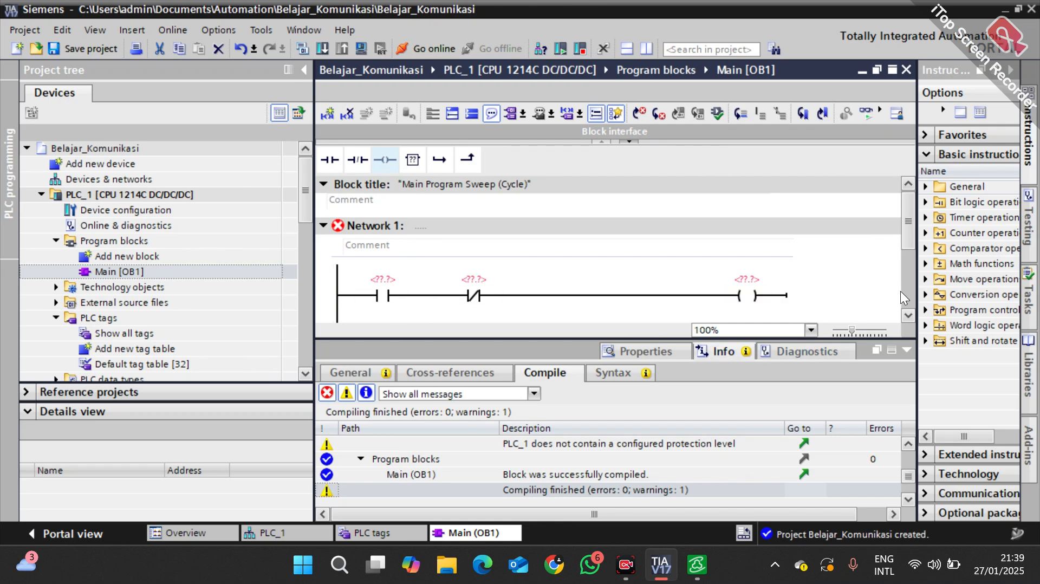
# Step: Add a parallel branch with a normally open contact around the first contact of Network 1 for latching
pyautogui.scroll(-3, 900, 291)
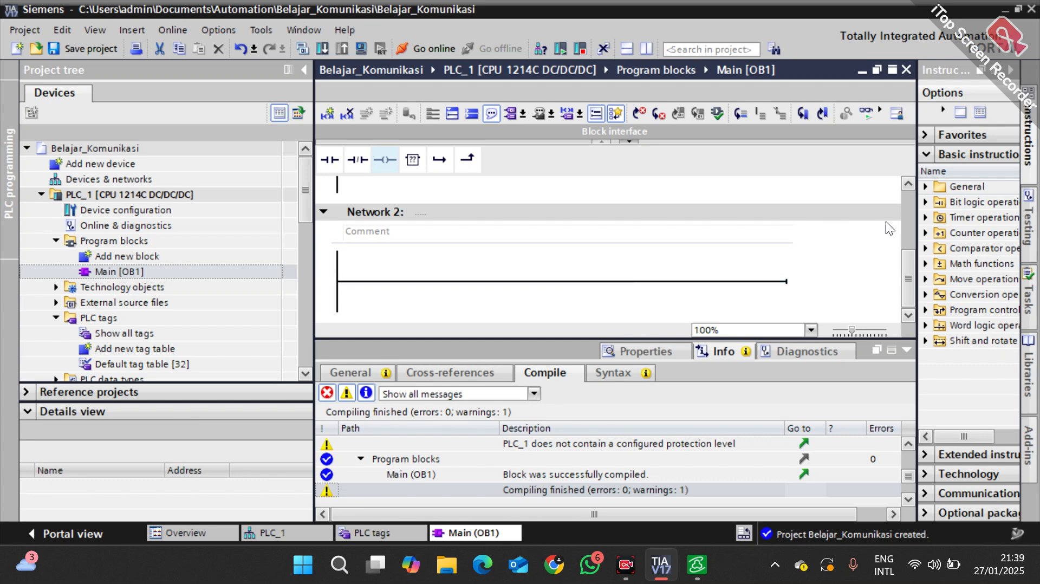
pyautogui.click(905, 213)
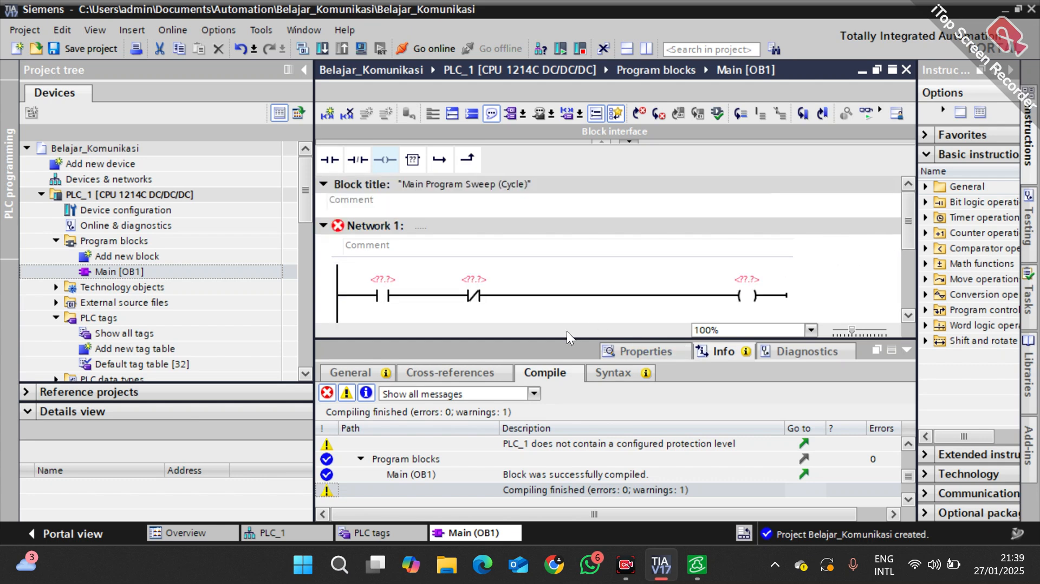
pyautogui.click(910, 317)
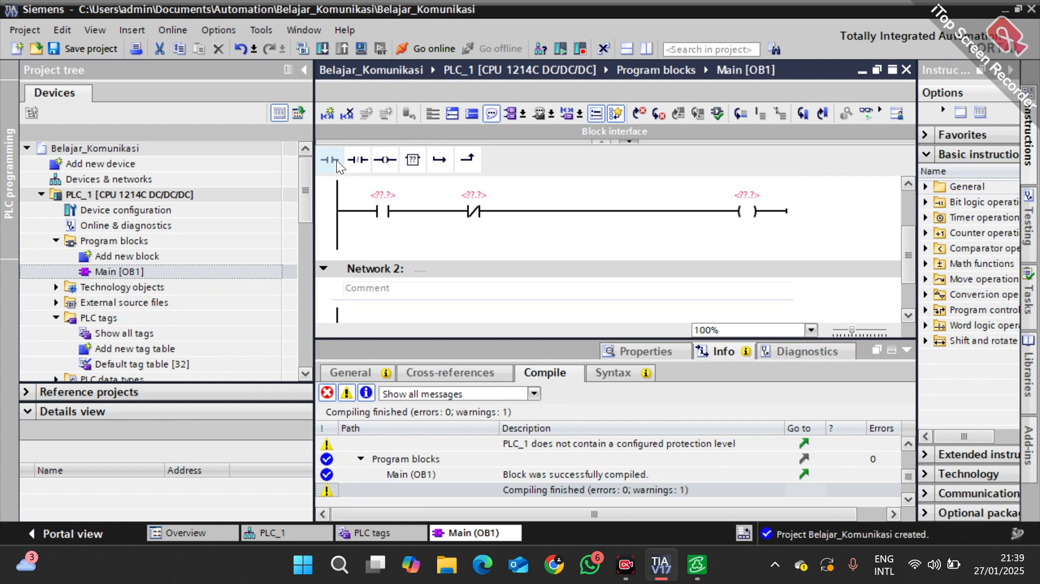
pyautogui.click(379, 245)
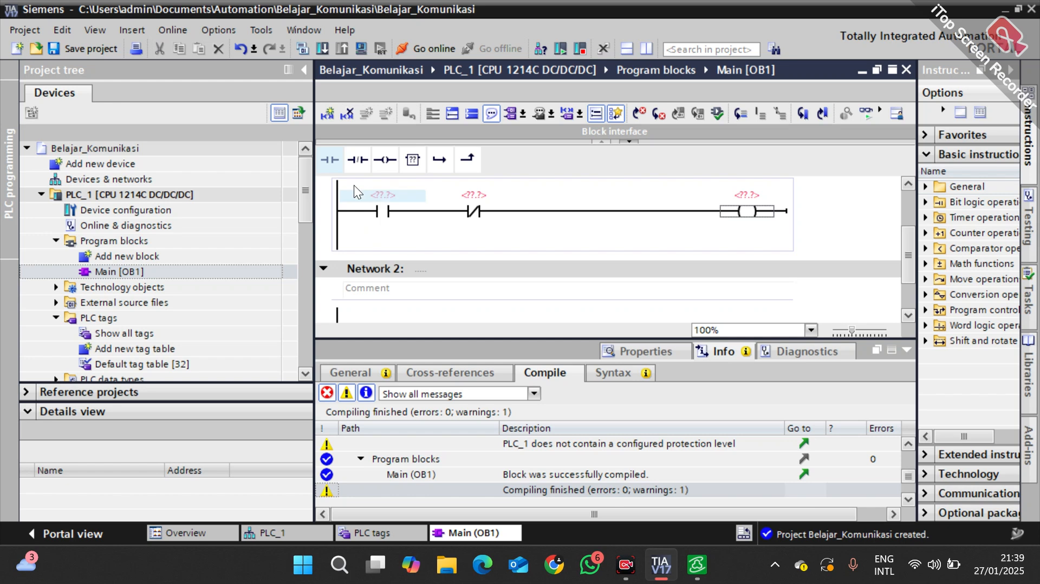
pyautogui.click(336, 157)
pyautogui.moveTo(415, 257); pyautogui.dragTo(428, 216)
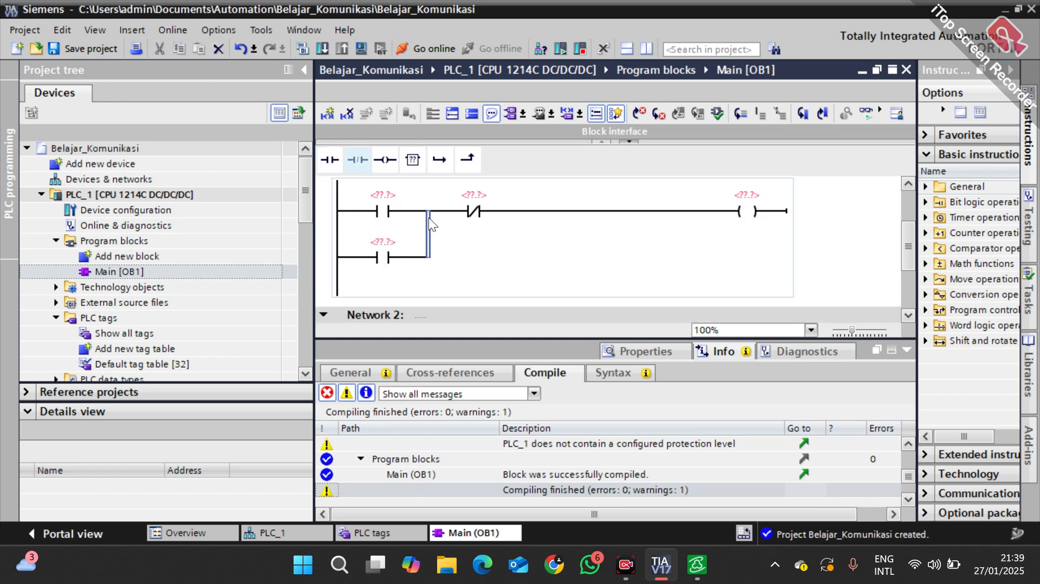
# Step: Assign the Start tag to the first normally open contact and the Stop tag to the normally closed contact in Network 1
pyautogui.click(389, 192)
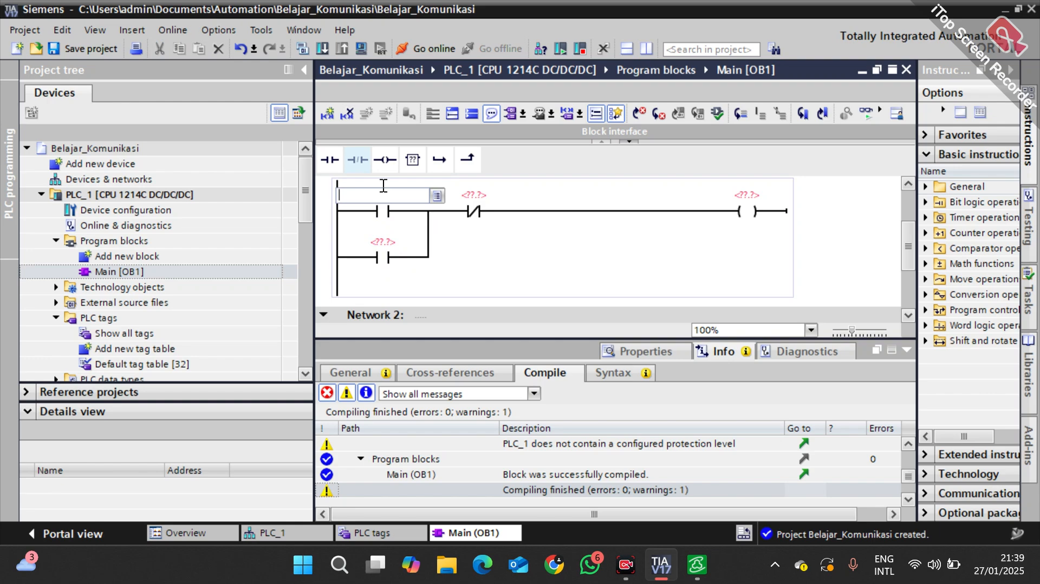
pyautogui.write('st')
pyautogui.press('Return')
pyautogui.press('Return')
pyautogui.click(459, 203)
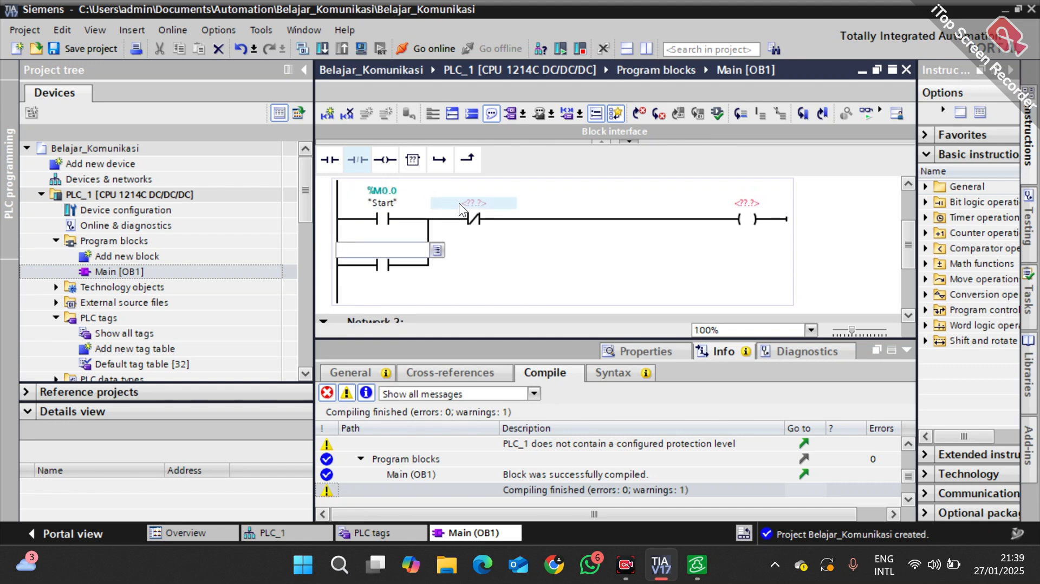
pyautogui.write('sto')
pyautogui.press('Return')
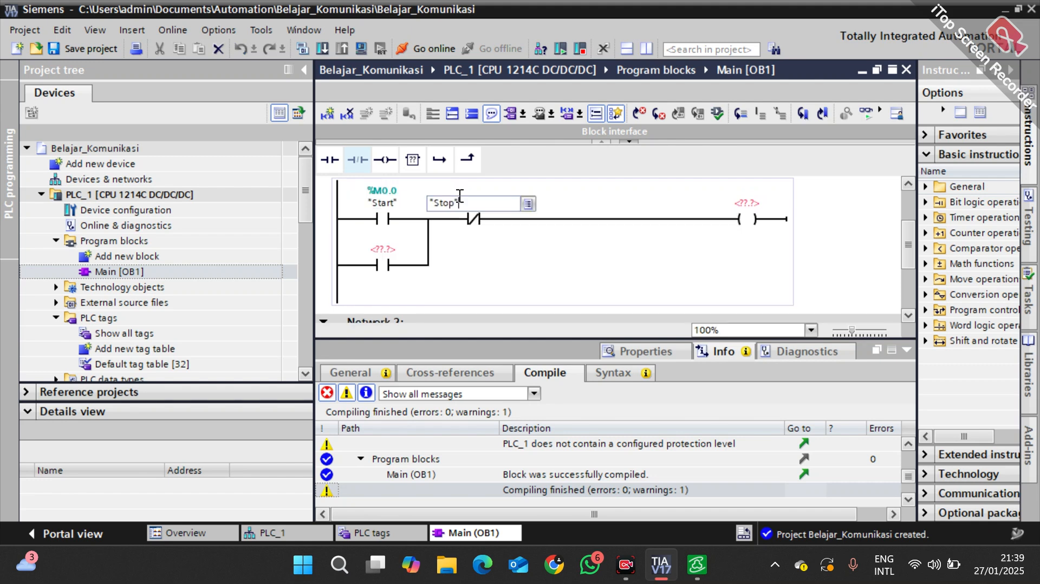
pyautogui.press('Return')
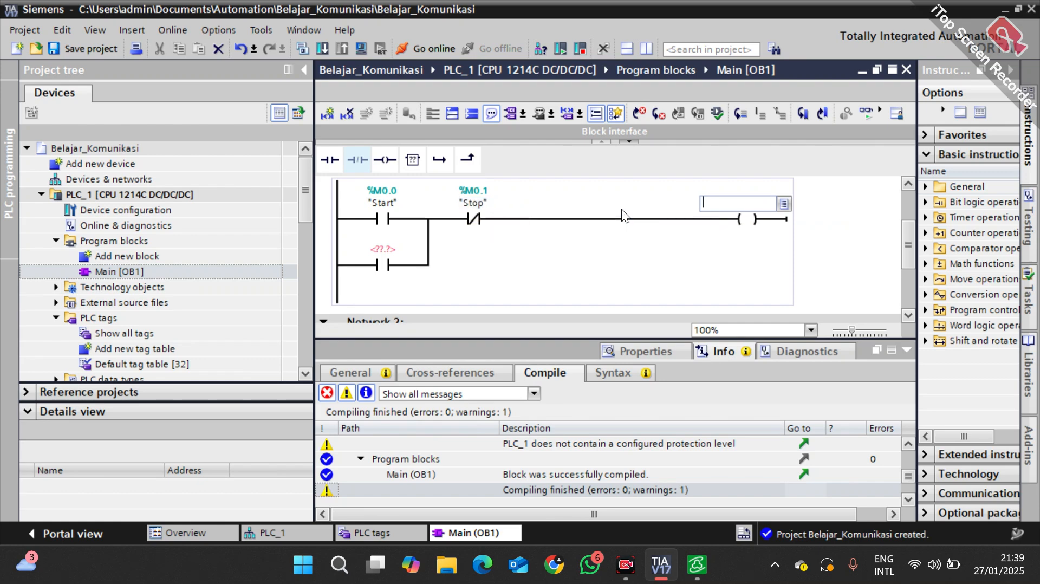
# Step: Assign the Lampu tag to the coil and to the parallel latching contact in Network 1
pyautogui.write('lamp')
pyautogui.press('Return')
pyautogui.press('Return')
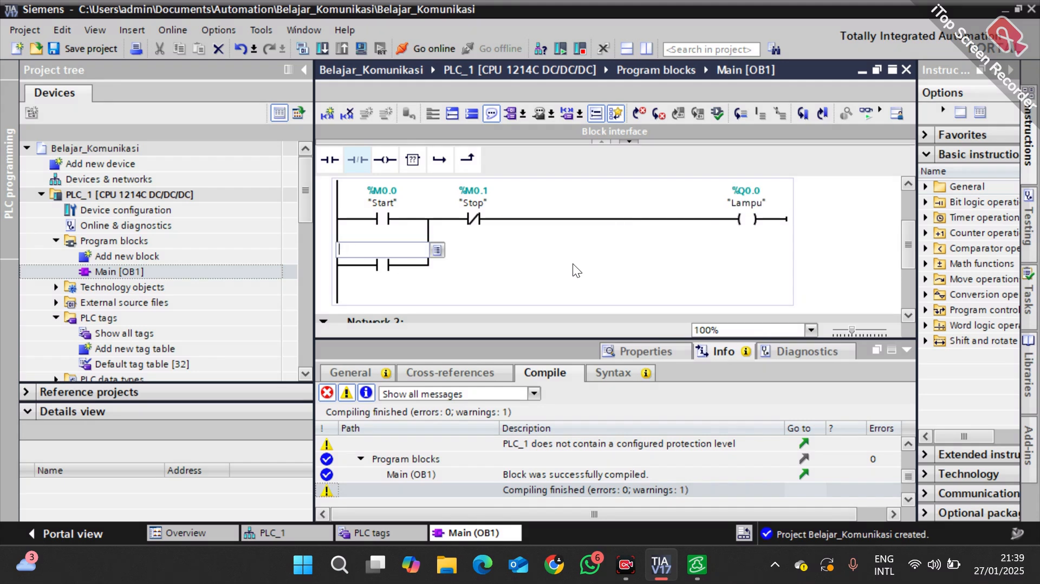
pyautogui.write('la')
pyautogui.press('Return')
pyautogui.press('Return')
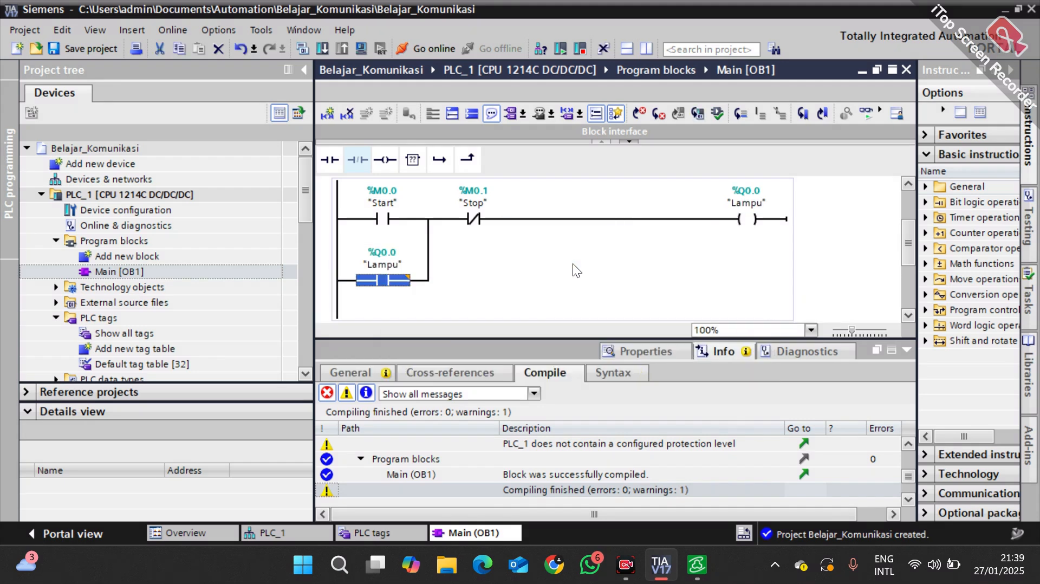
pyautogui.click(564, 280)
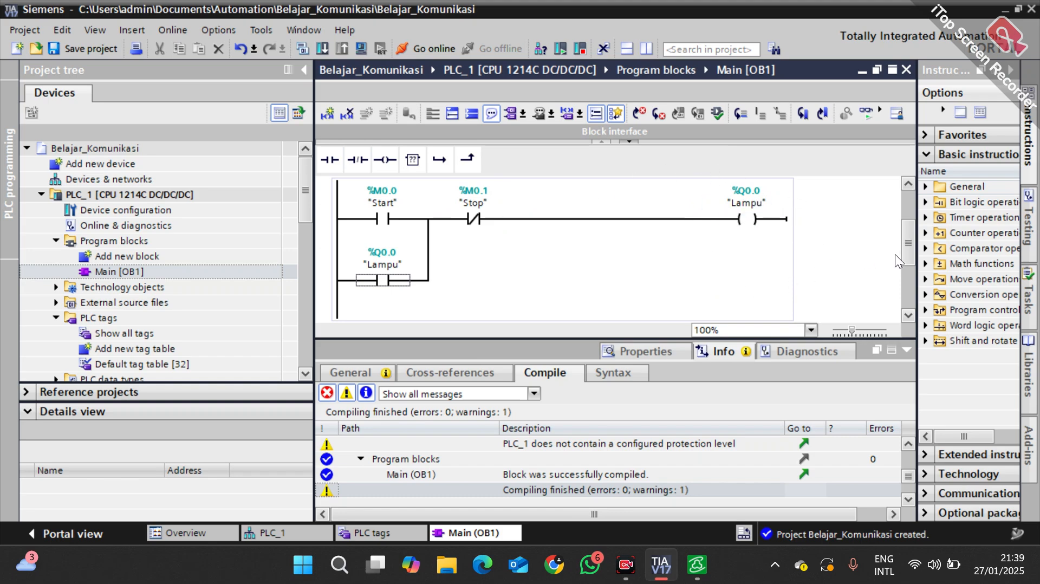
# Step: Compile the PLC_1 program and search for compatible target devices for the download over the USB to Ethernet Adapter
pyautogui.moveTo(907, 257)
pyautogui.mouseDown()
pyautogui.moveTo(908, 267)
pyautogui.moveTo(909, 240)
pyautogui.mouseUp()
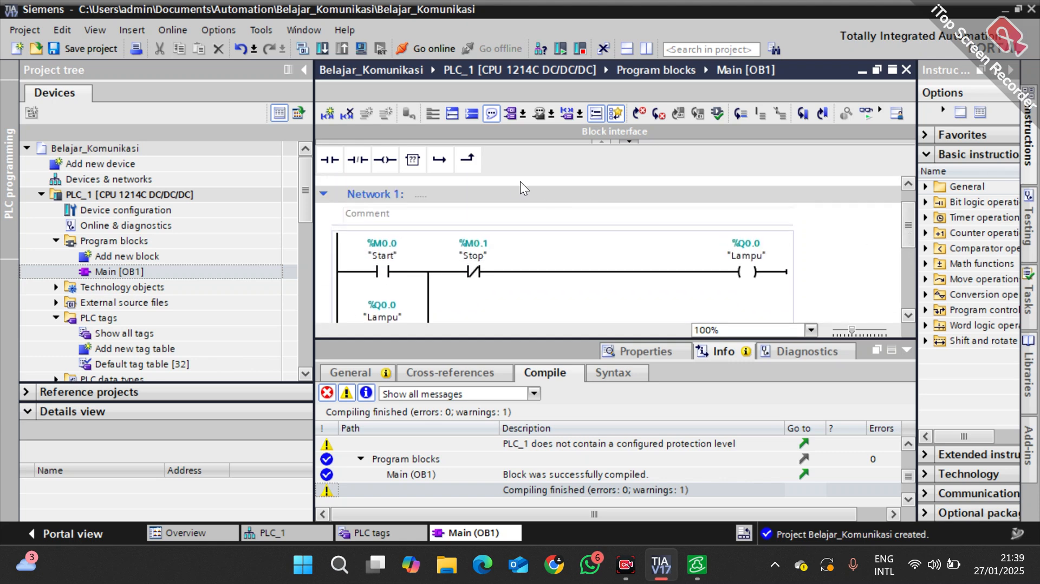
pyautogui.click(302, 48)
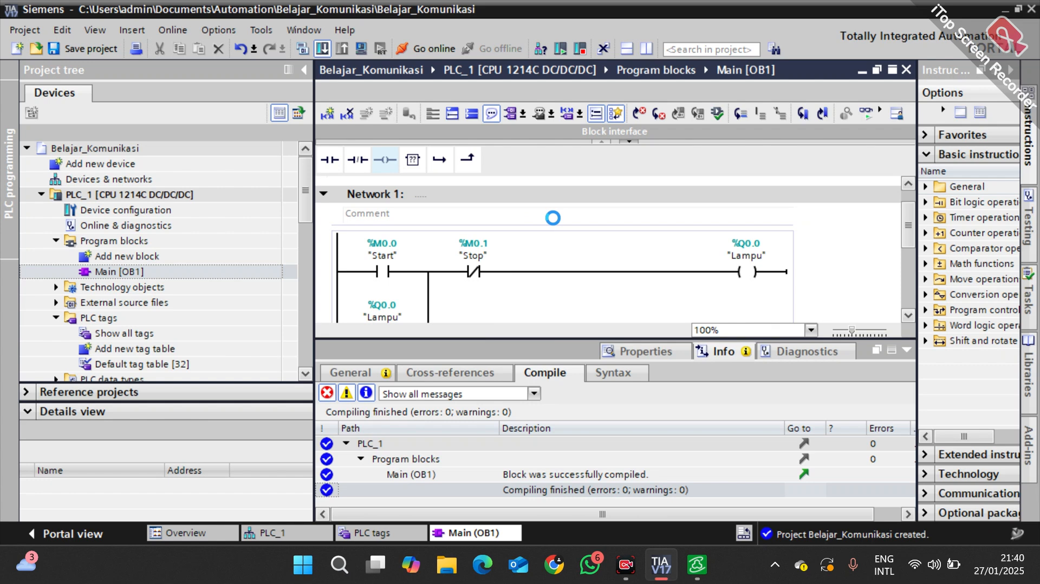
pyautogui.hotkey('ctrl', 'l')
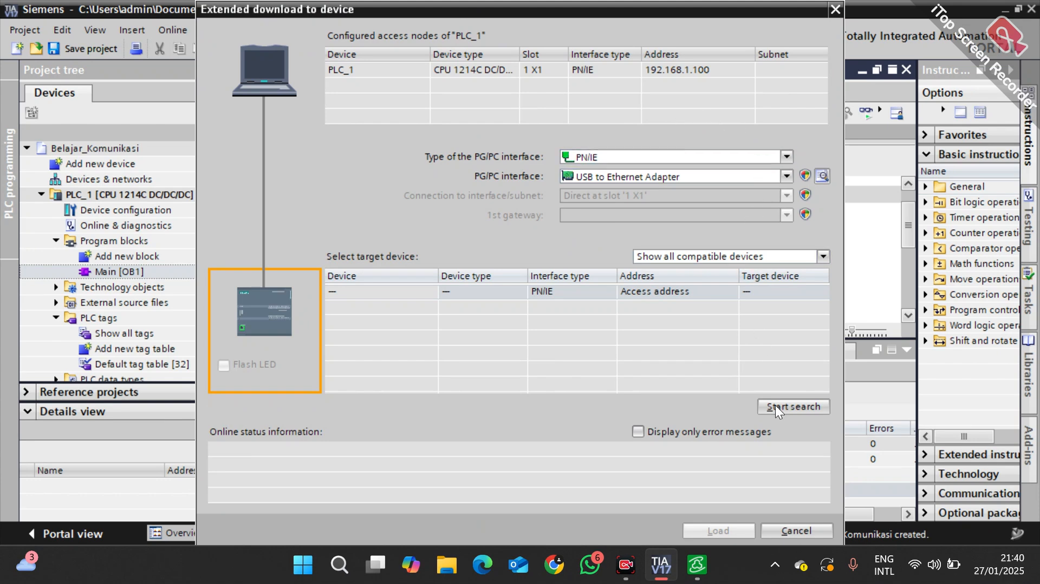
pyautogui.click(803, 400)
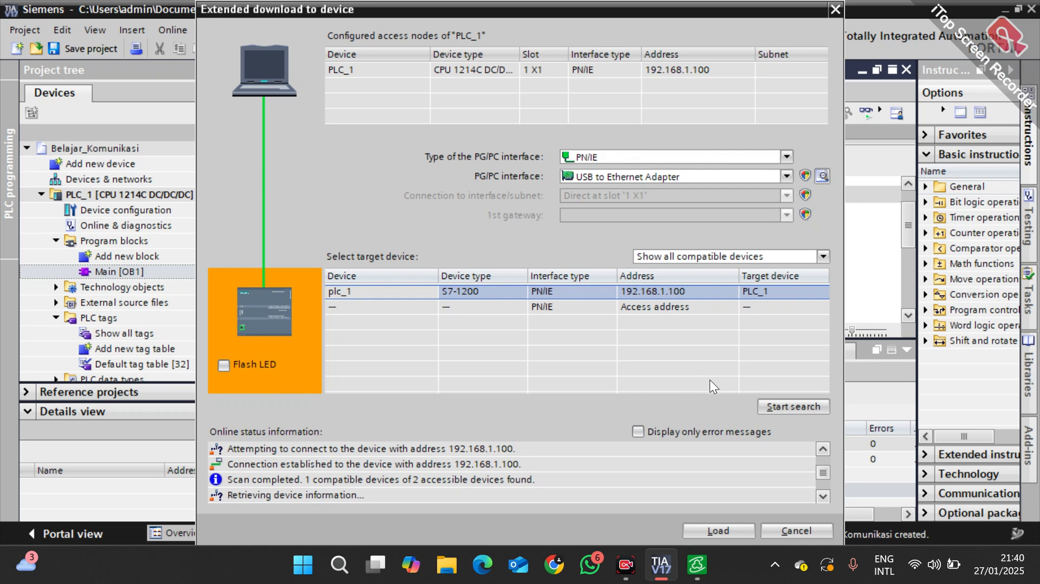
# Step: Start loading to plc_1 at 192.168.1.100, accepting the device as trusted and continuing without synchronization
pyautogui.click(716, 531)
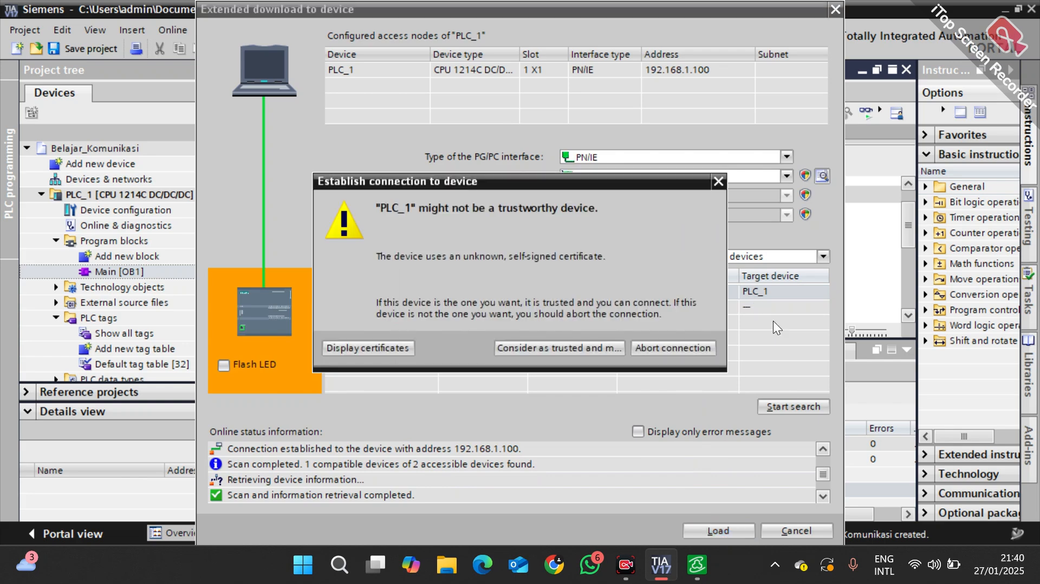
pyautogui.click(577, 344)
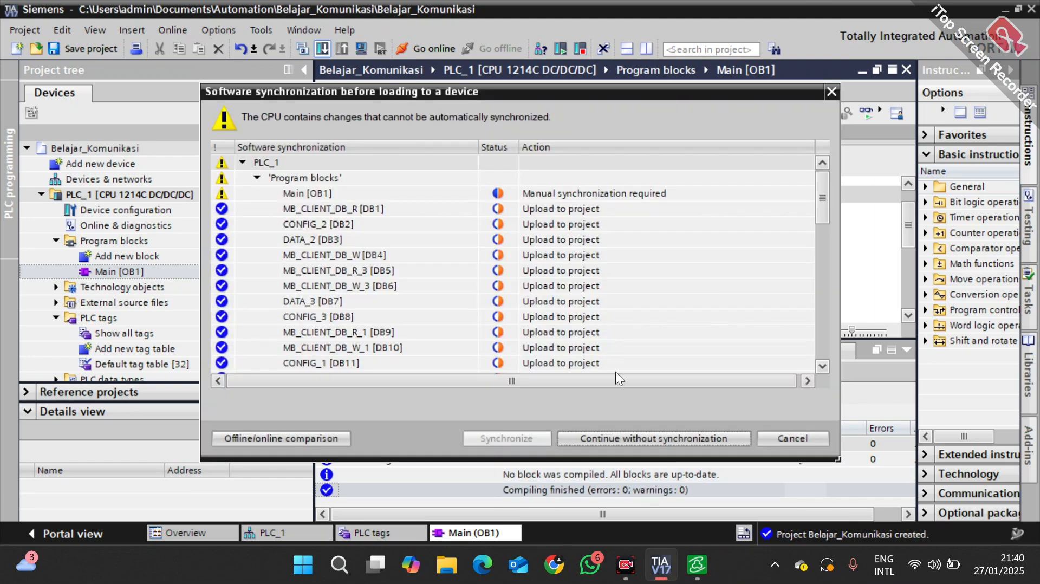
pyautogui.click(819, 235)
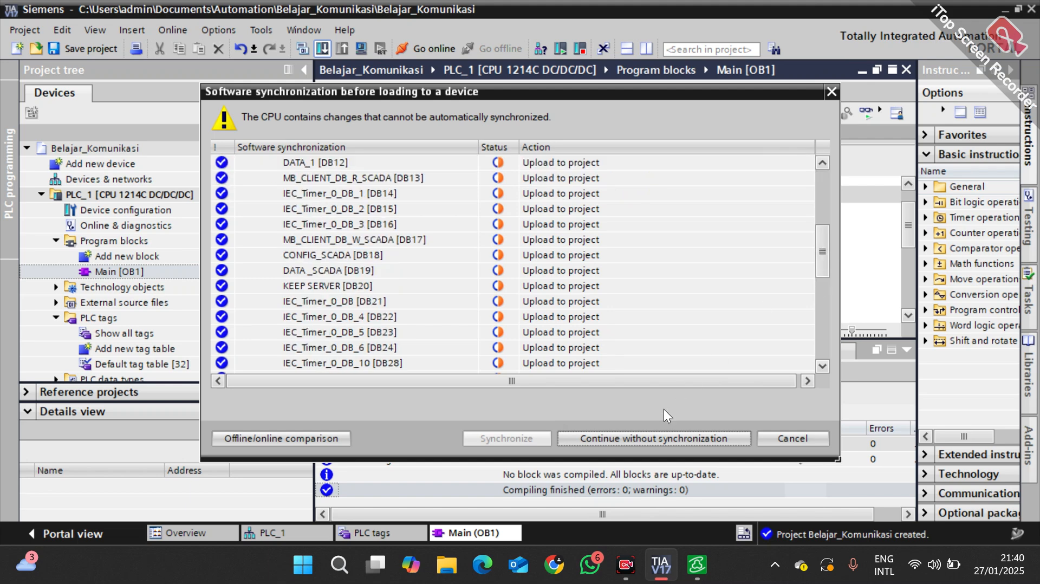
pyautogui.click(623, 437)
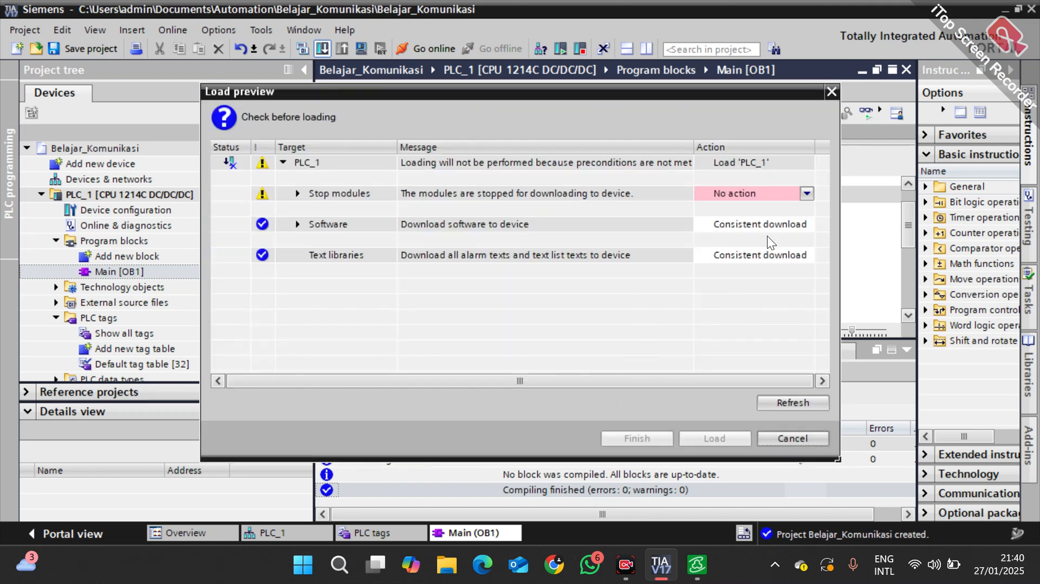
# Step: Set the Stop modules action to Stop all and load the program to PLC_1
pyautogui.click(788, 196)
pyautogui.click(789, 196)
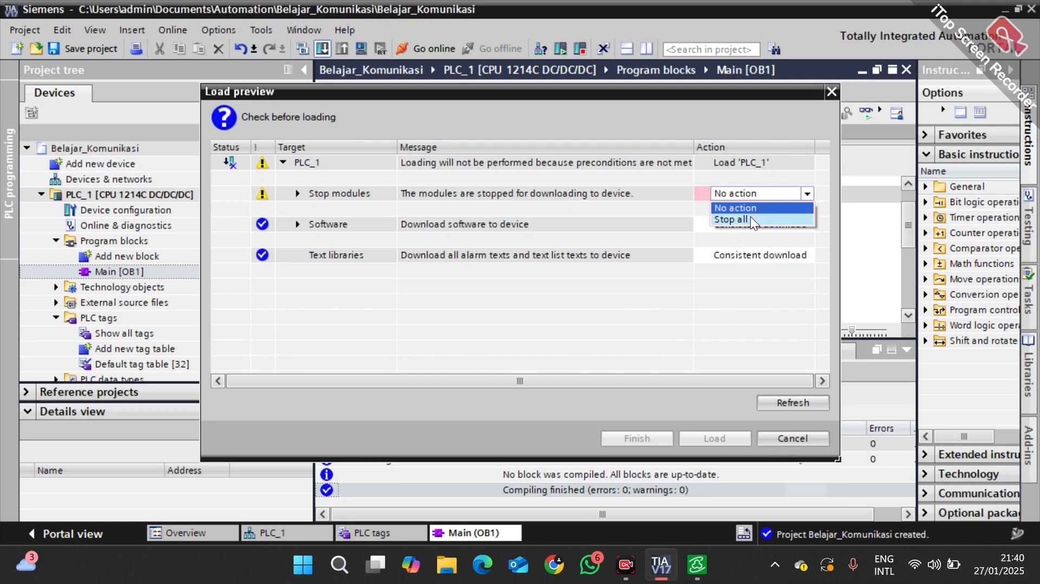
pyautogui.click(750, 217)
pyautogui.click(691, 440)
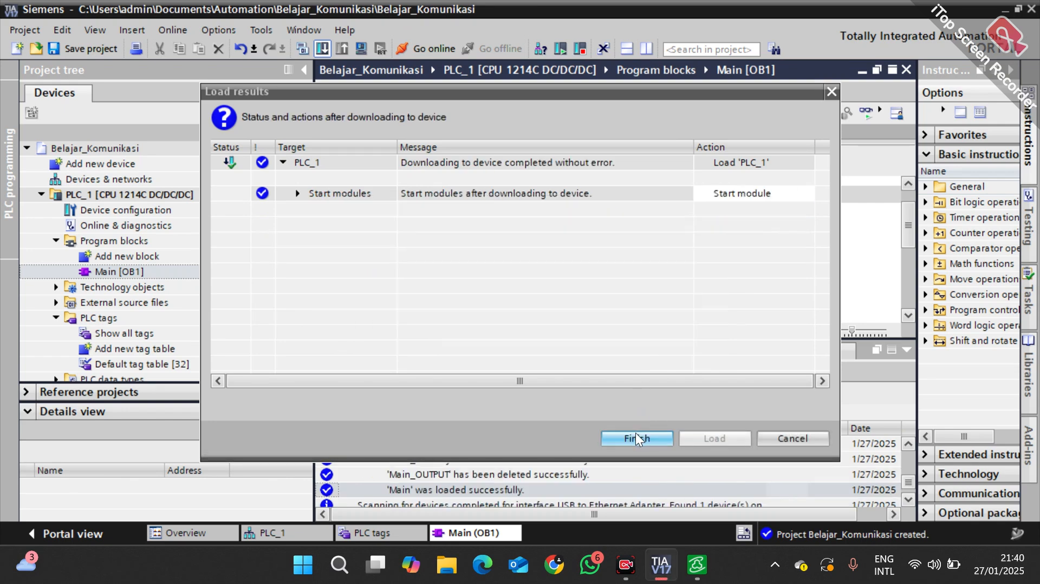
# Step: Finish the download with the Start module action so that PLC_1 restarts
pyautogui.click(768, 196)
pyautogui.click(795, 196)
pyautogui.click(780, 219)
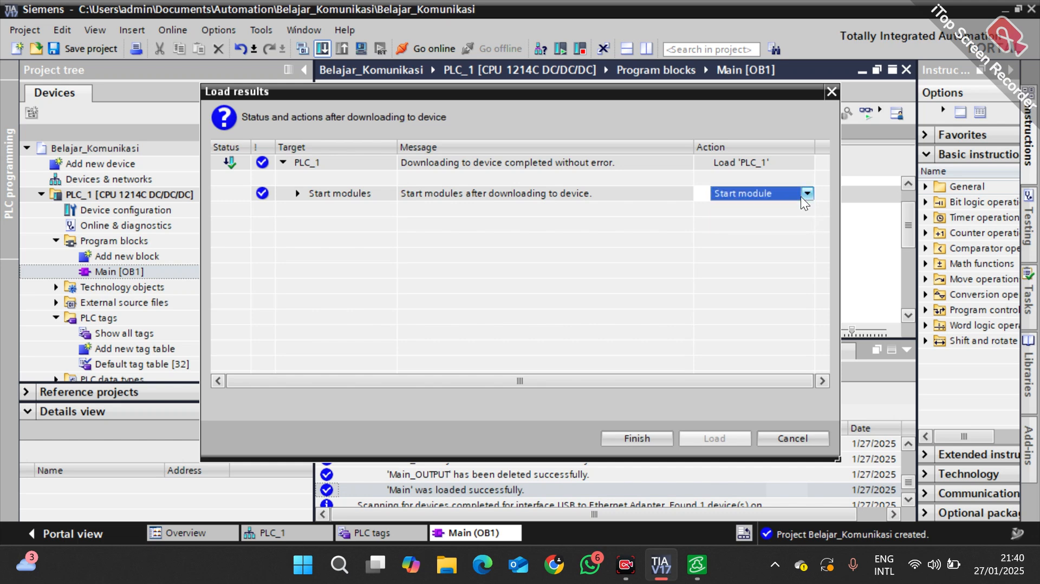
pyautogui.click(628, 436)
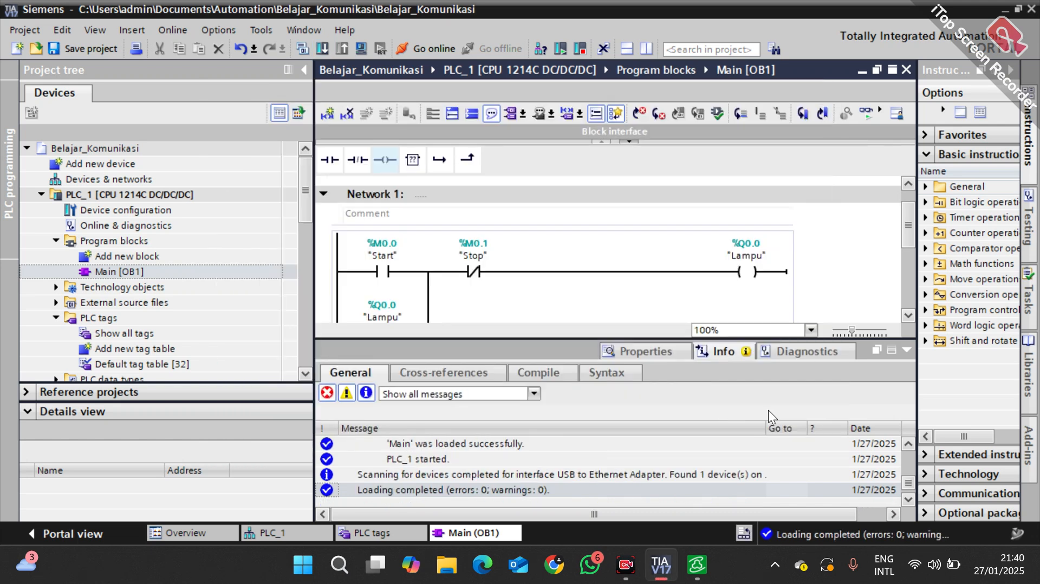
# Step: Turn on online monitoring of the Main [OB1] block and bring the Network 1 rung into view
pyautogui.scroll(-1, 654, 261)
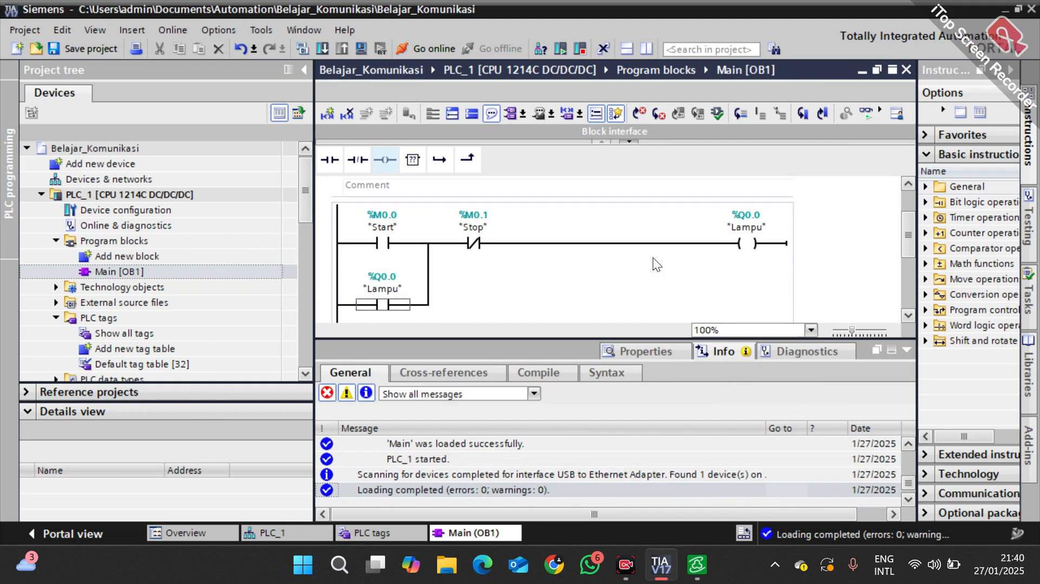
pyautogui.scroll(-1, 753, 227)
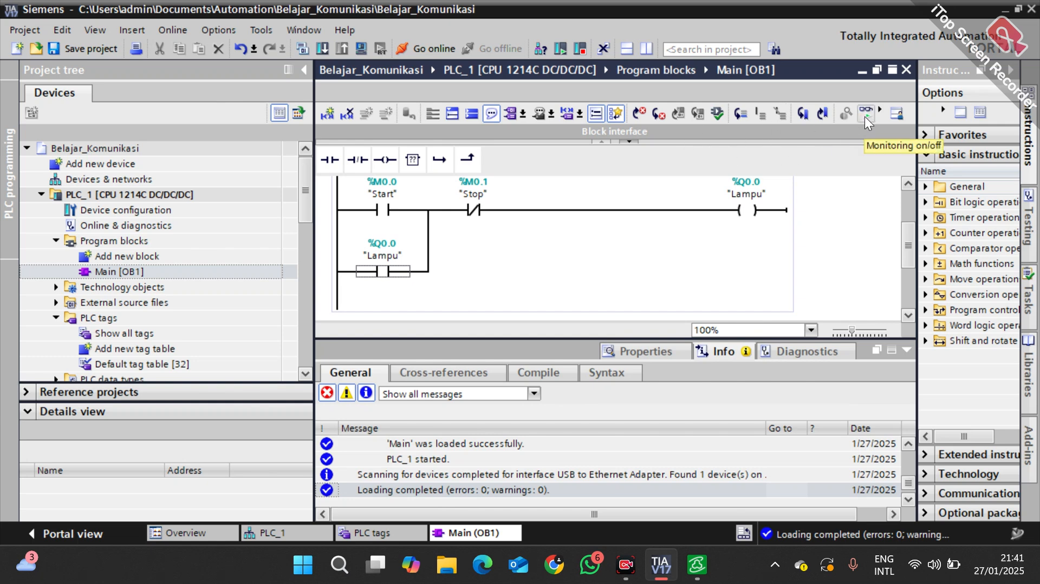
pyautogui.scroll(-1, 662, 282)
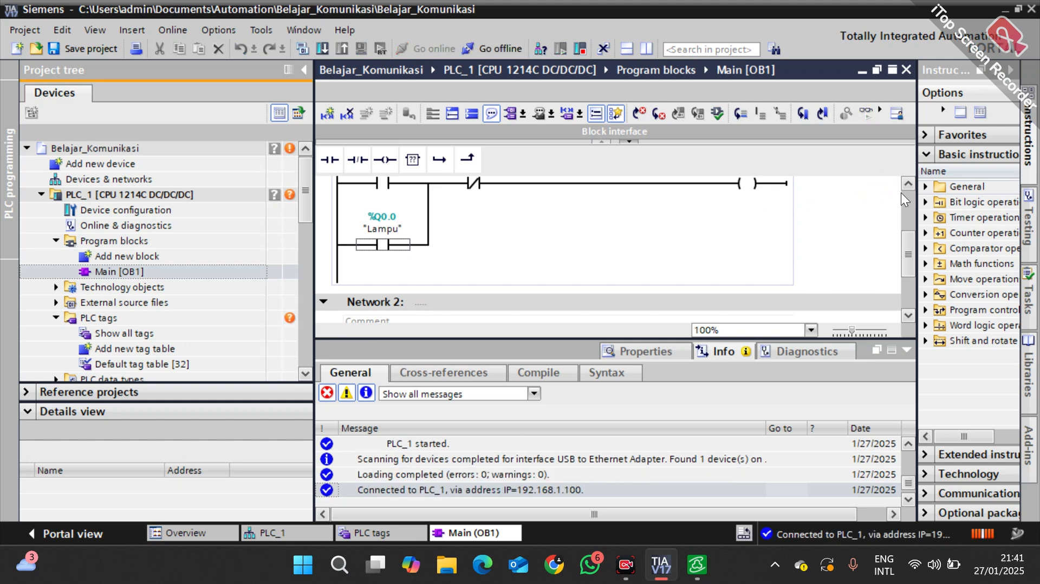
pyautogui.hotkey('ctrl', 't')
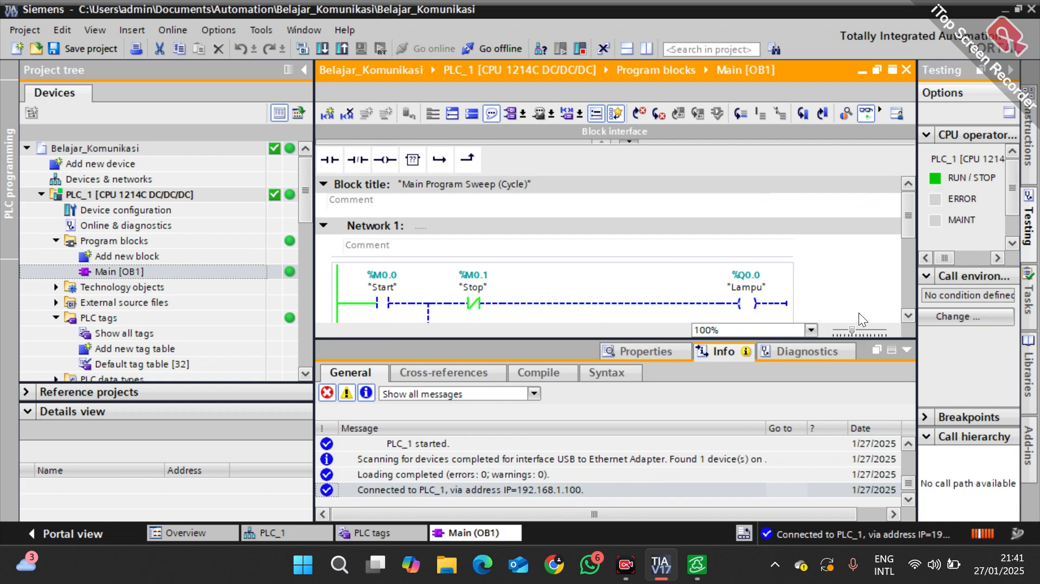
pyautogui.click(910, 292)
pyautogui.moveTo(908, 260); pyautogui.dragTo(911, 229)
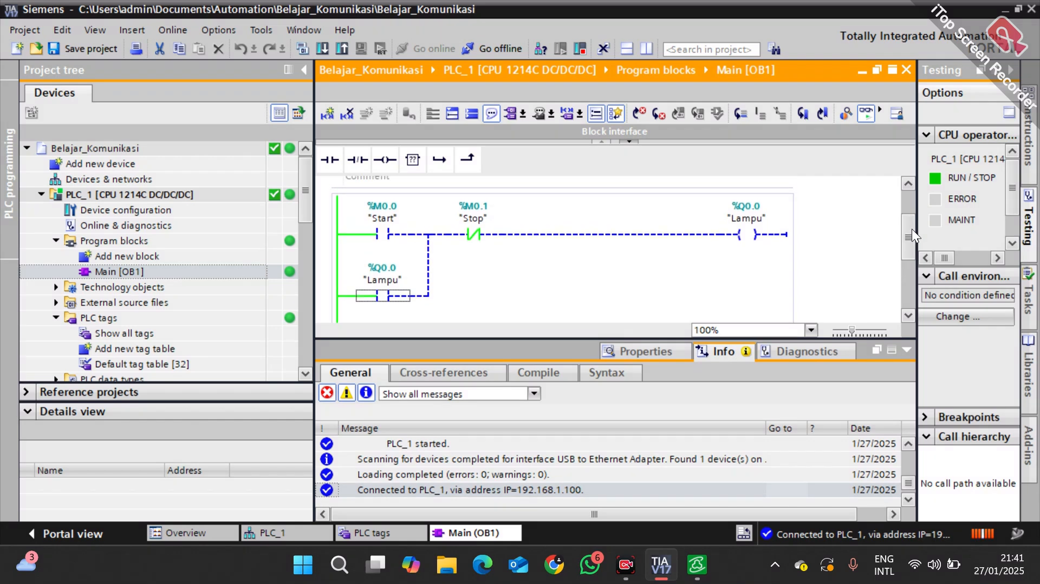
# Step: Try to modify the Start contact's value to 1 in Network 1
pyautogui.click(392, 232)
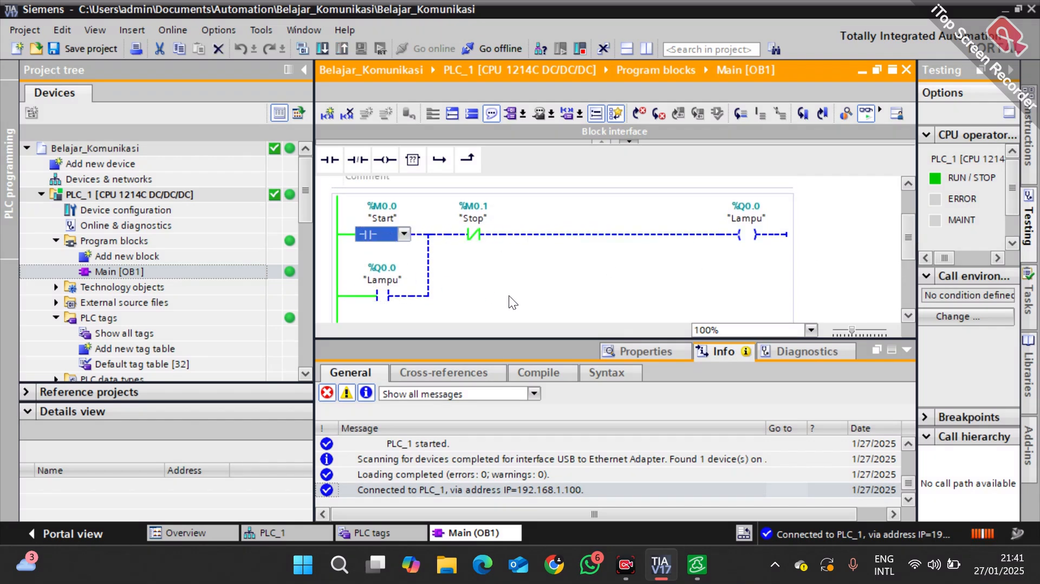
pyautogui.click(470, 282)
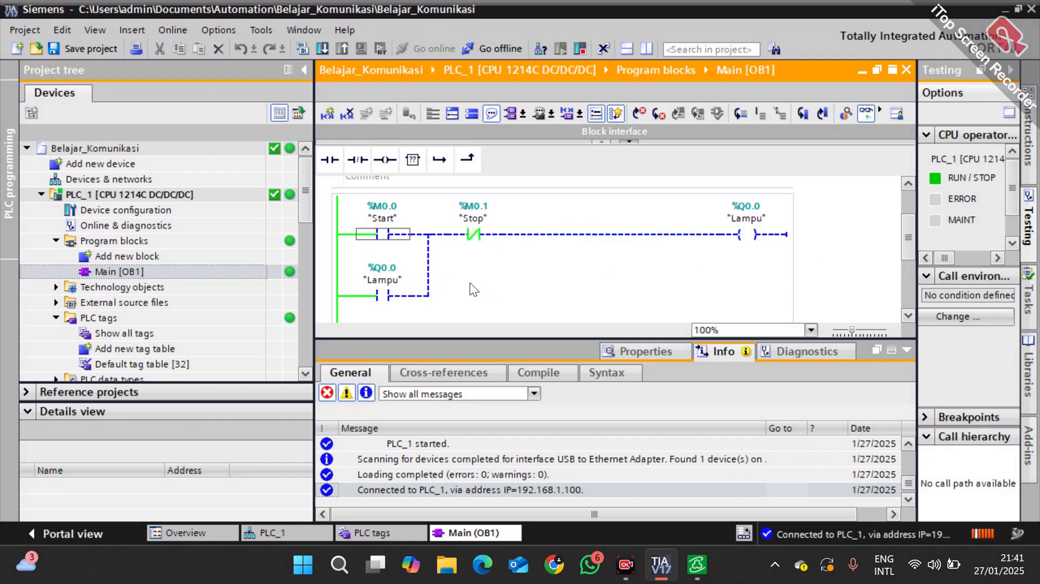
pyautogui.rightClick(383, 239)
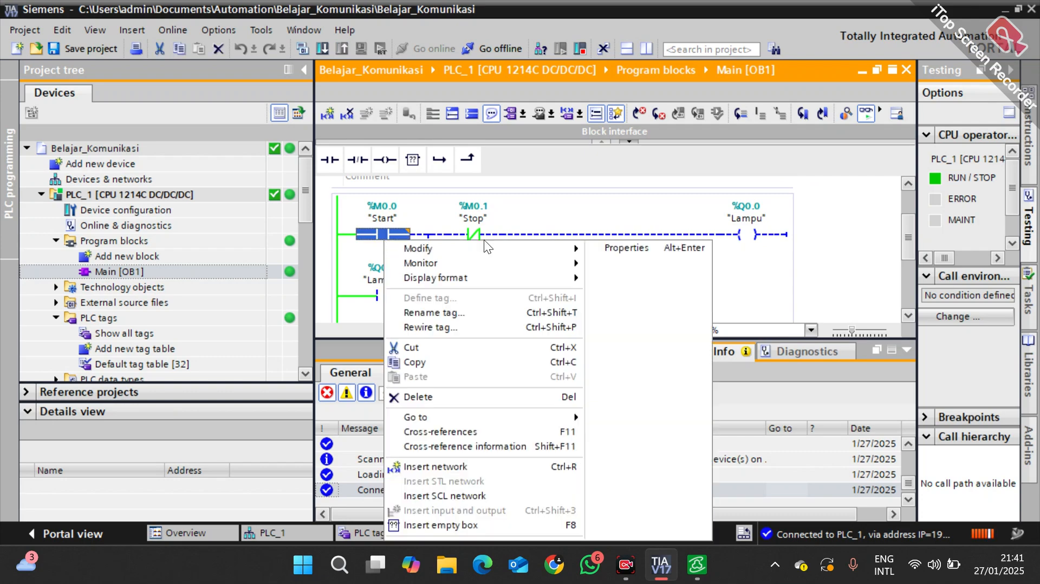
pyautogui.moveTo(483, 247)
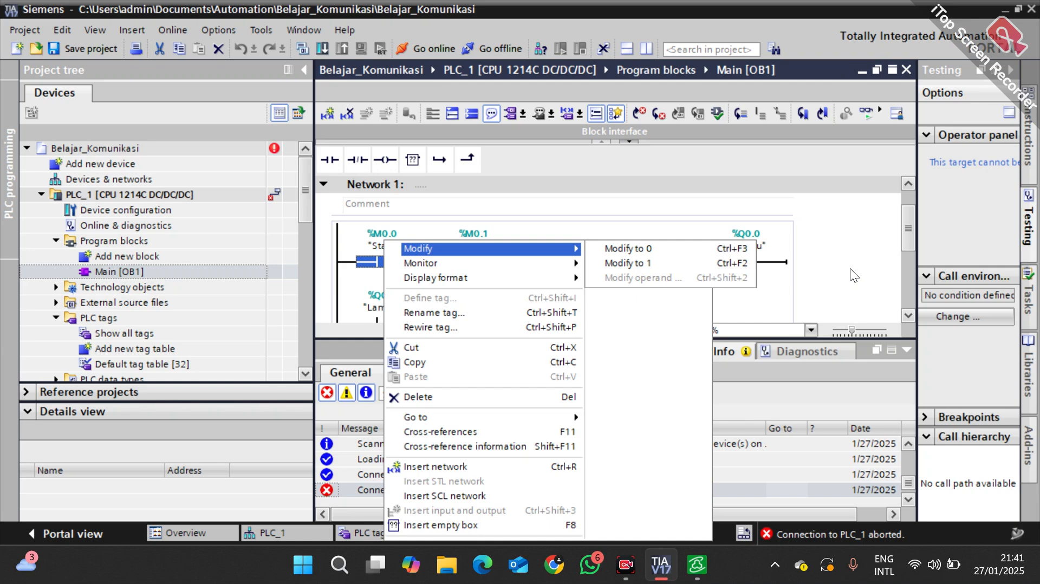
pyautogui.click(721, 265)
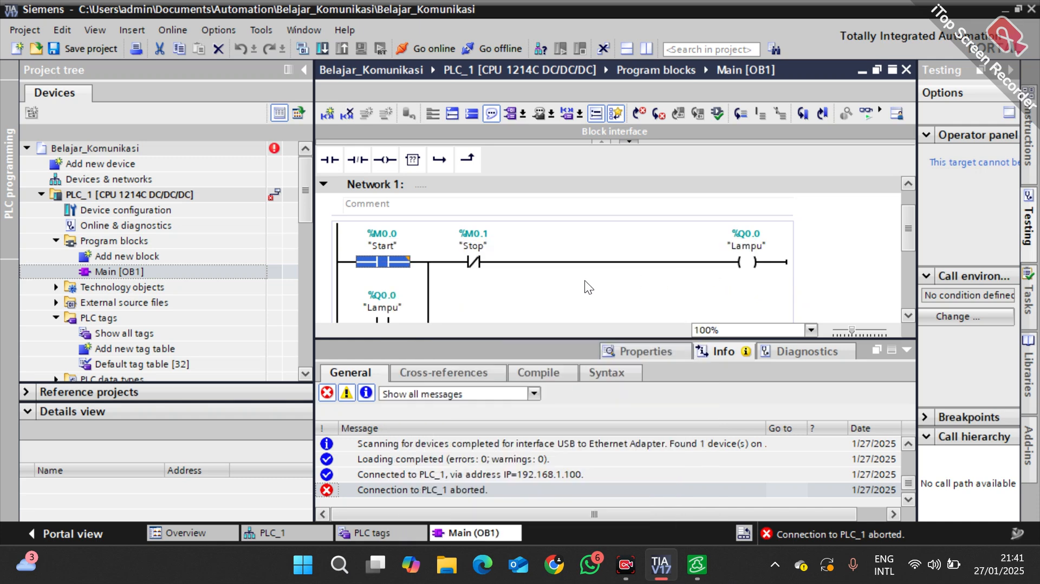
pyautogui.click(475, 304)
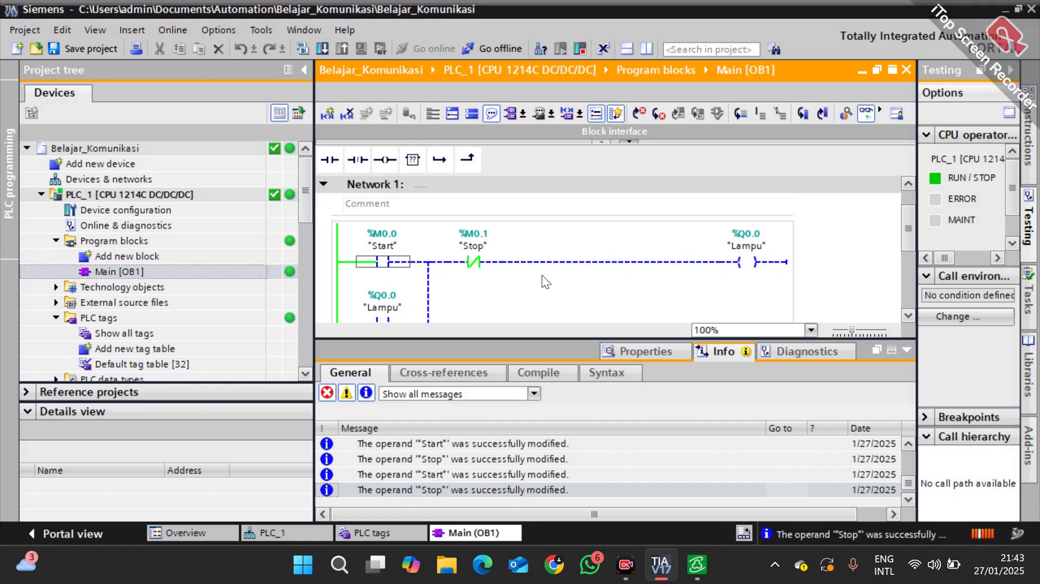
# Step: Modify the Start contact's value to 1 online to switch on the Lampu coil
pyautogui.rightClick(391, 263)
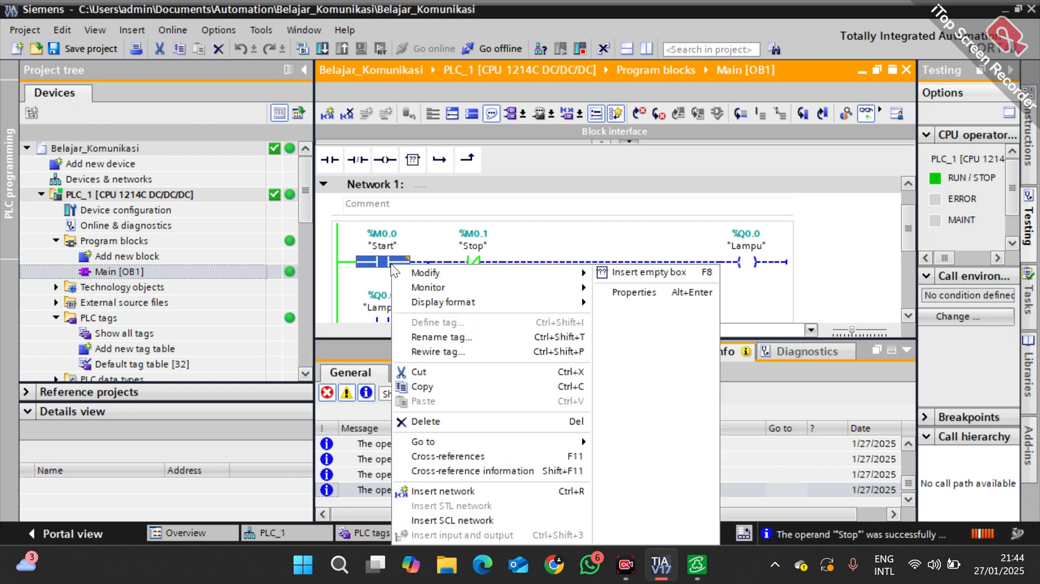
pyautogui.moveTo(414, 272)
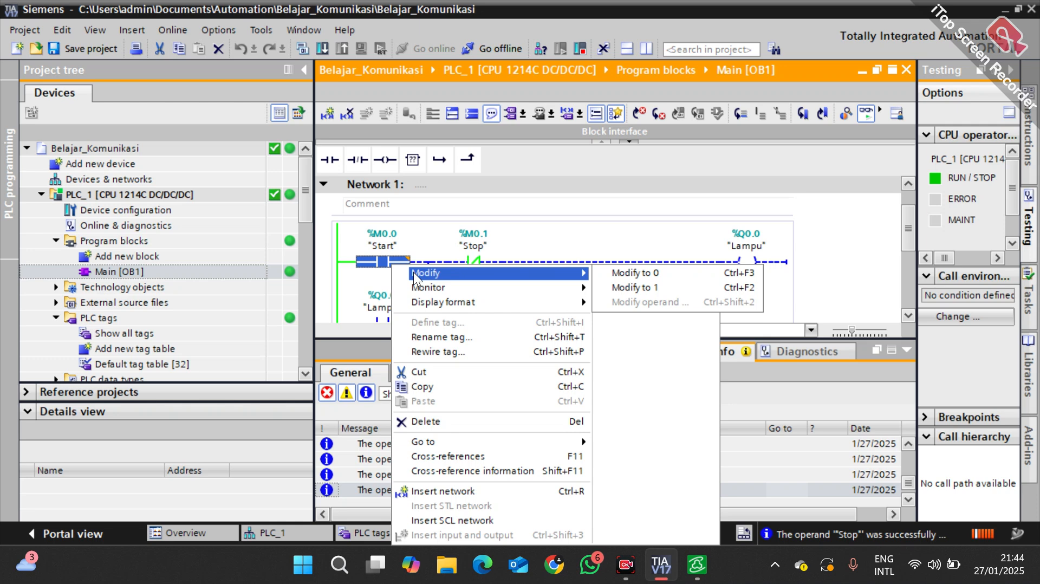
pyautogui.click(642, 290)
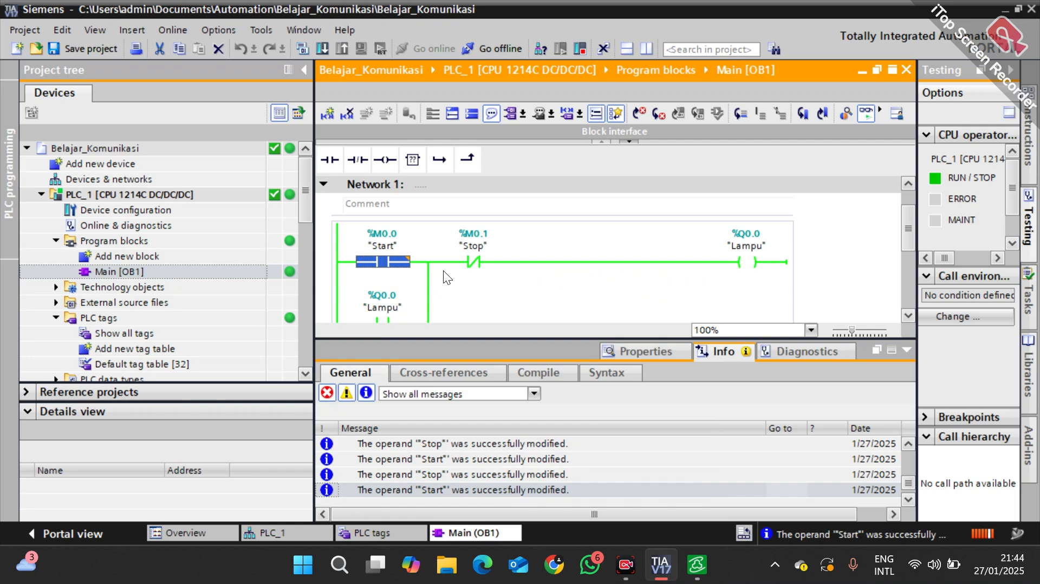
# Step: Modify the Stop contact's value to 1 online to switch off the Lampu coil
pyautogui.click(481, 262)
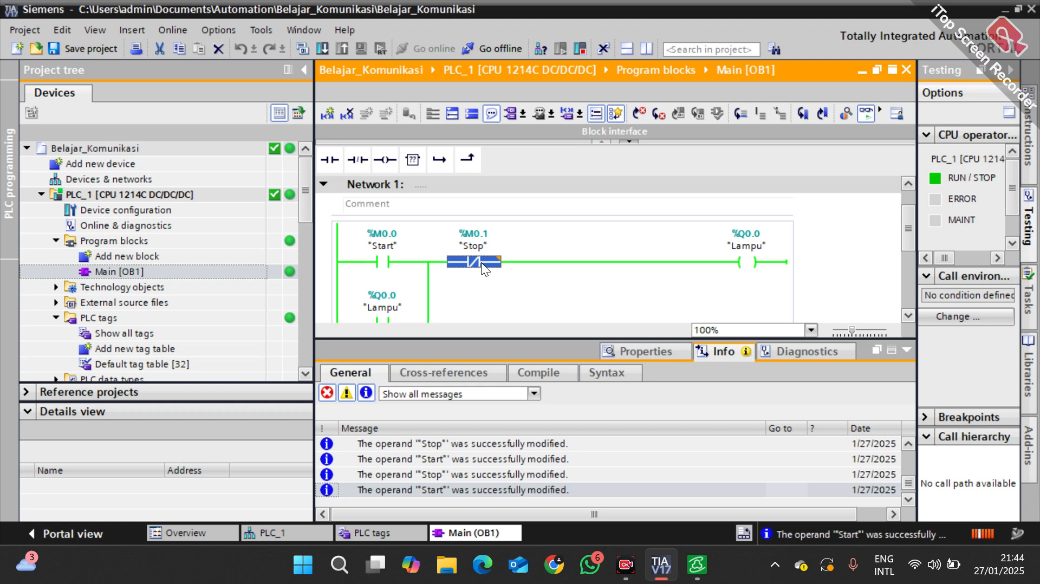
pyautogui.rightClick(481, 262)
pyautogui.moveTo(525, 272)
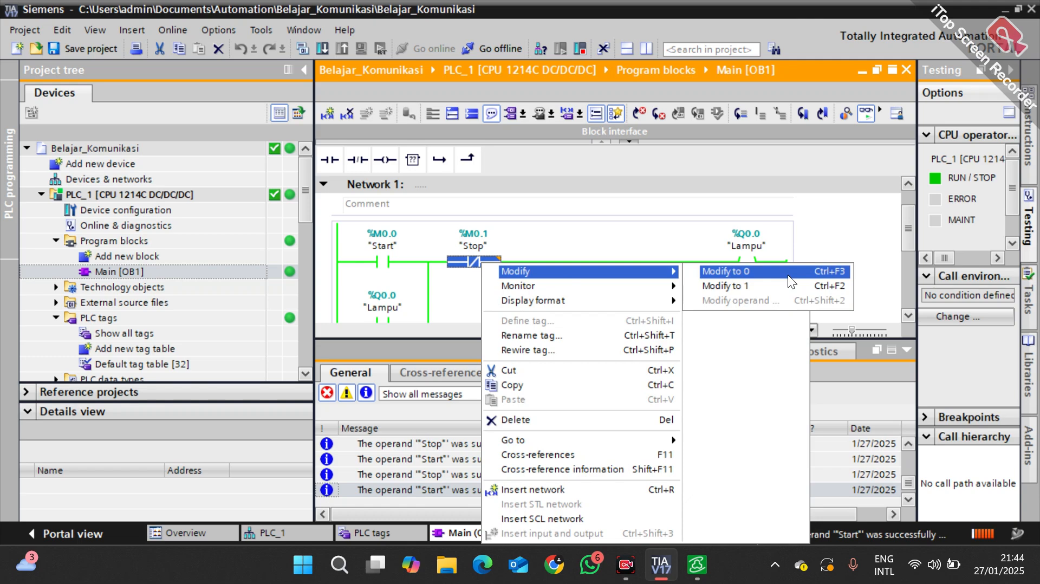
pyautogui.click(775, 281)
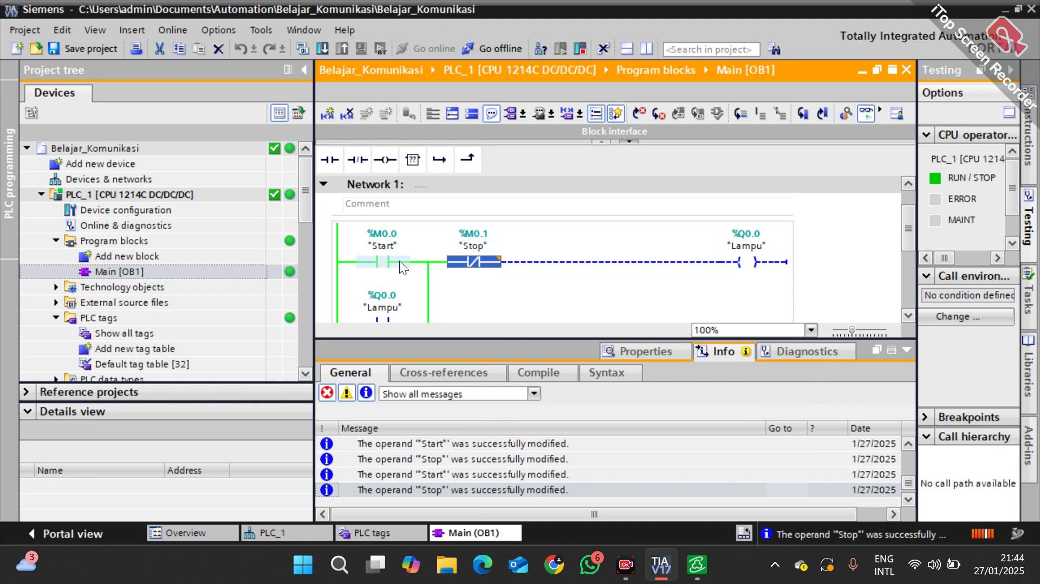
# Step: Modify the Start contact's value to 0 online and select the Stop contact
pyautogui.click(386, 261)
pyautogui.rightClick(385, 261)
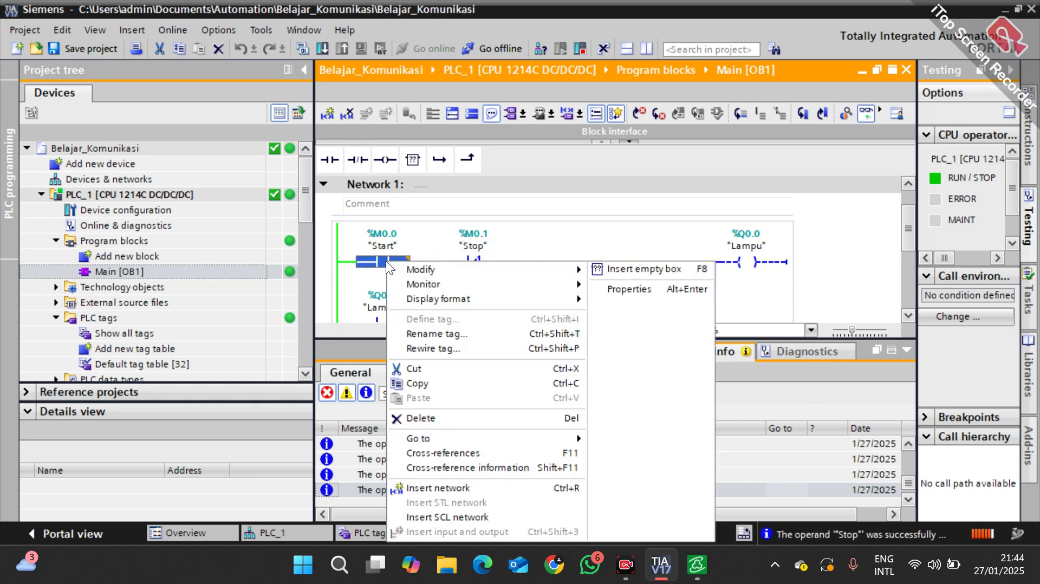
pyautogui.moveTo(427, 272)
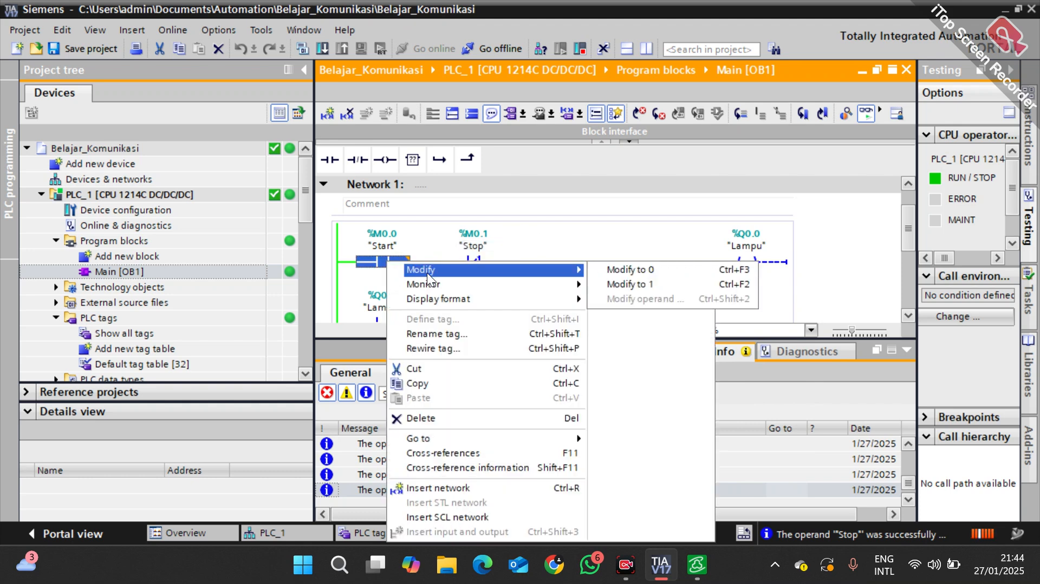
pyautogui.click(680, 271)
pyautogui.click(472, 261)
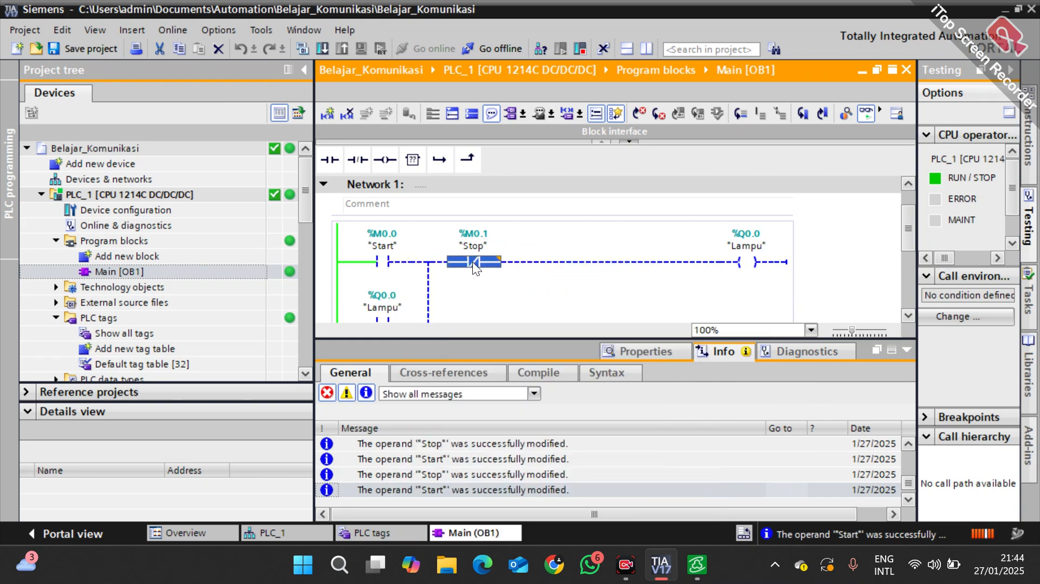
# Step: Modify the Stop contact's value online in Network 1
pyautogui.rightClick(473, 258)
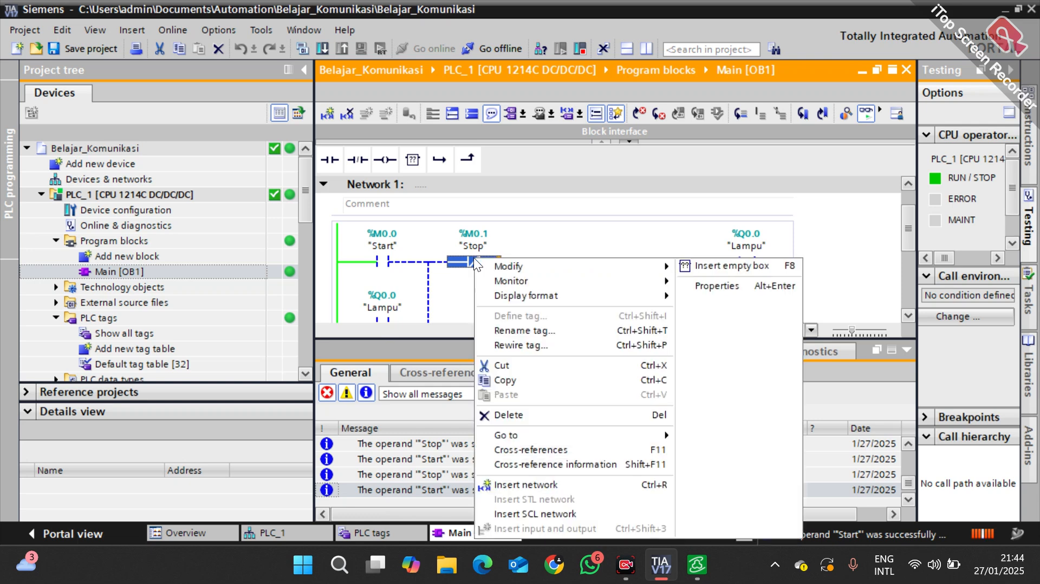
pyautogui.moveTo(510, 271)
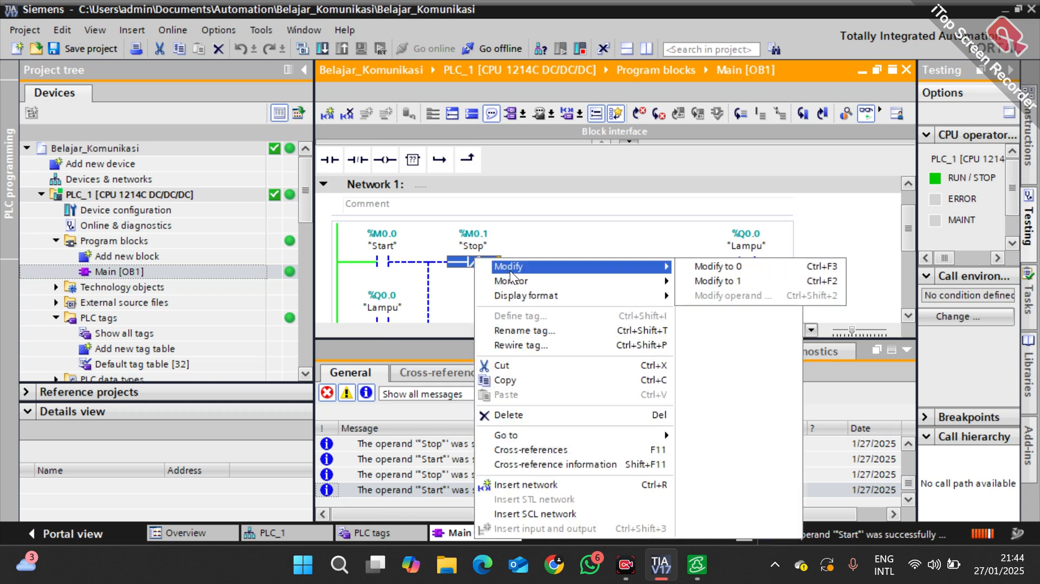
pyautogui.click(765, 278)
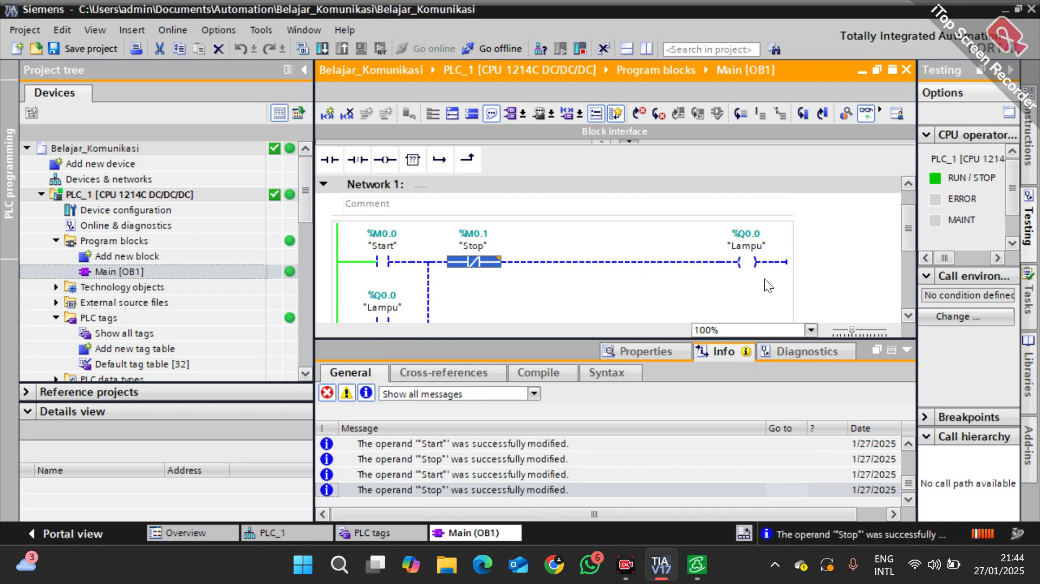
# Step: Select the Lampu coil and disconnect the online connection to PLC_1
pyautogui.click(741, 262)
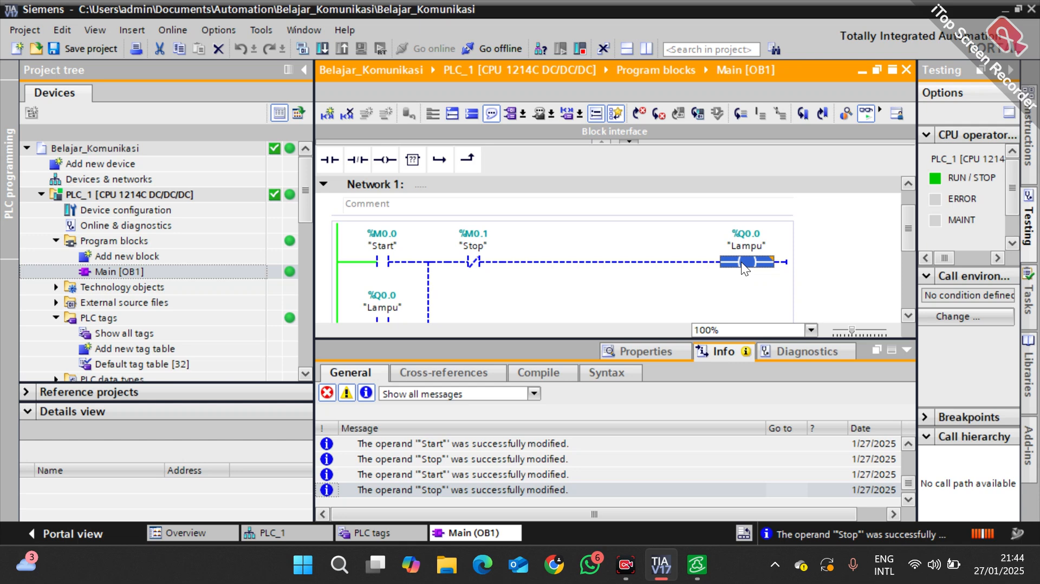
pyautogui.click(470, 275)
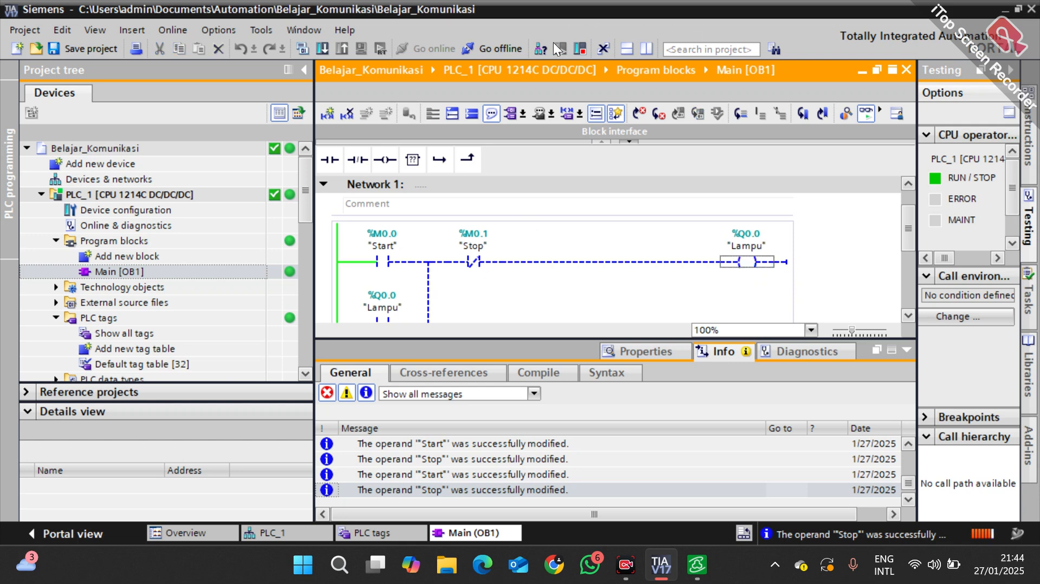
pyautogui.click(503, 49)
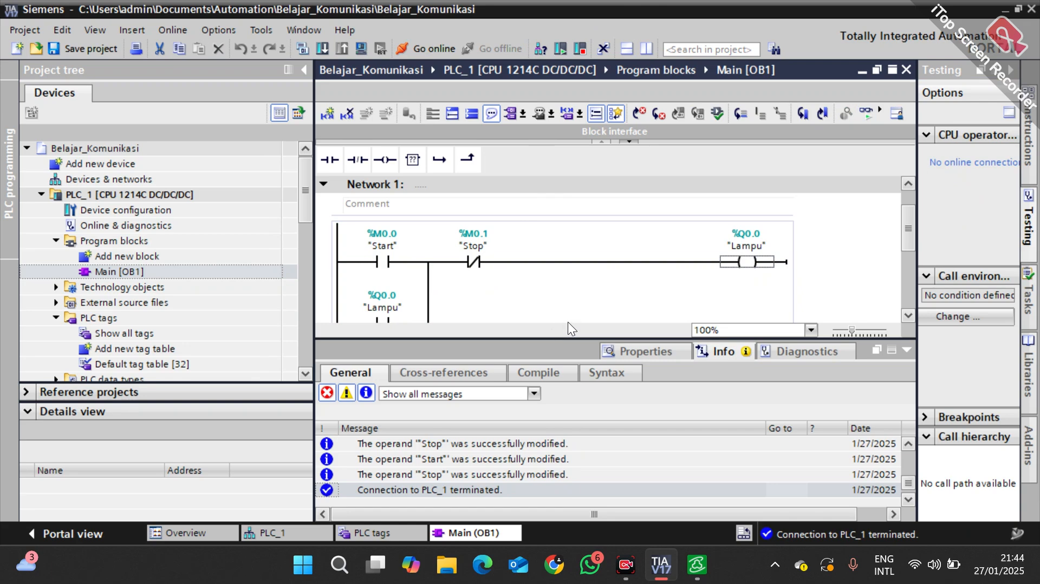
# Step: Search for KEPServerEX 6 Configuration and open it
pyautogui.press('super')
pyautogui.write('kep')
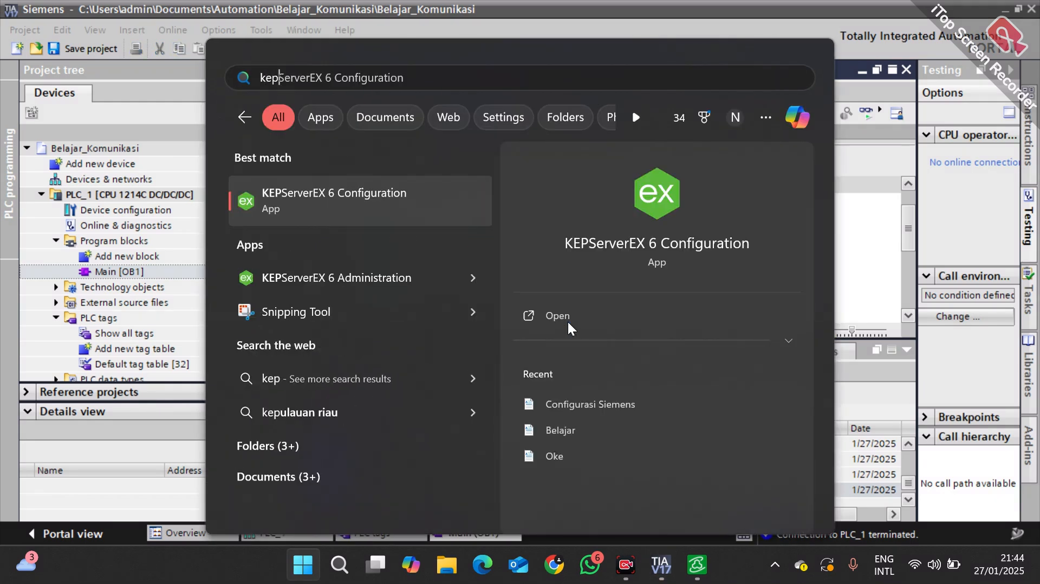
pyautogui.click(567, 320)
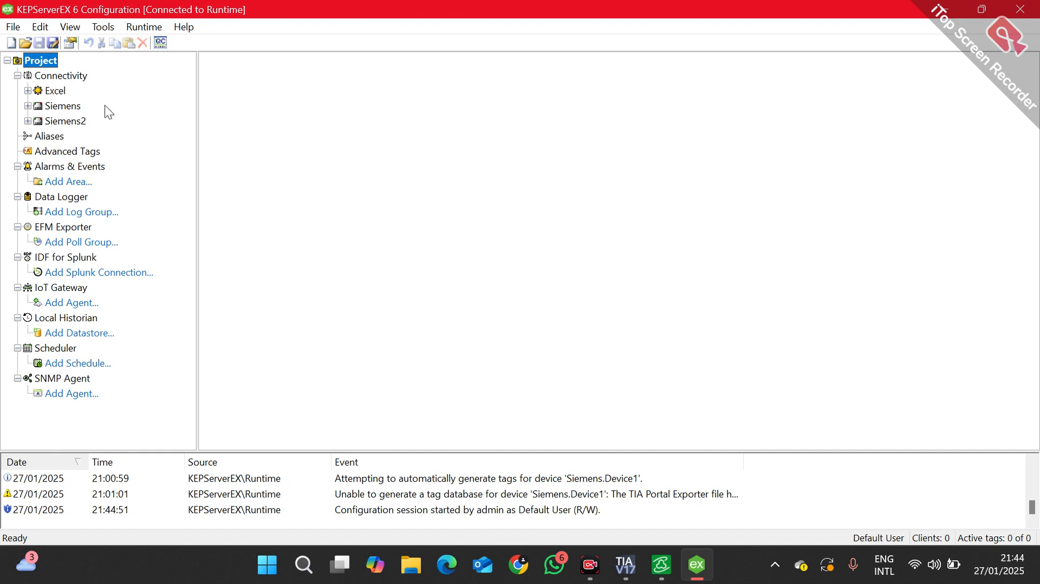
pyautogui.rightClick(46, 64)
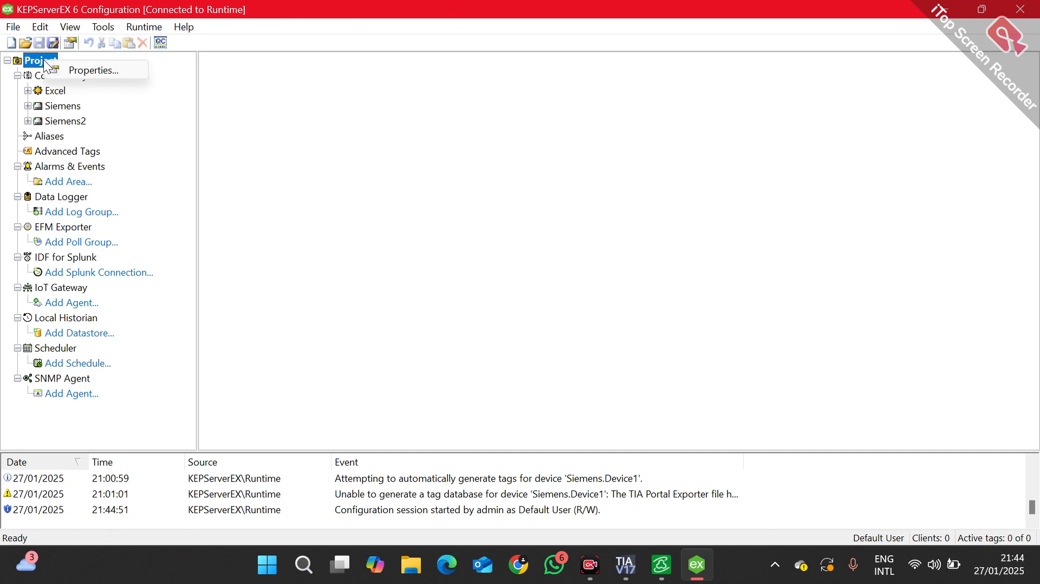
pyautogui.click(503, 288)
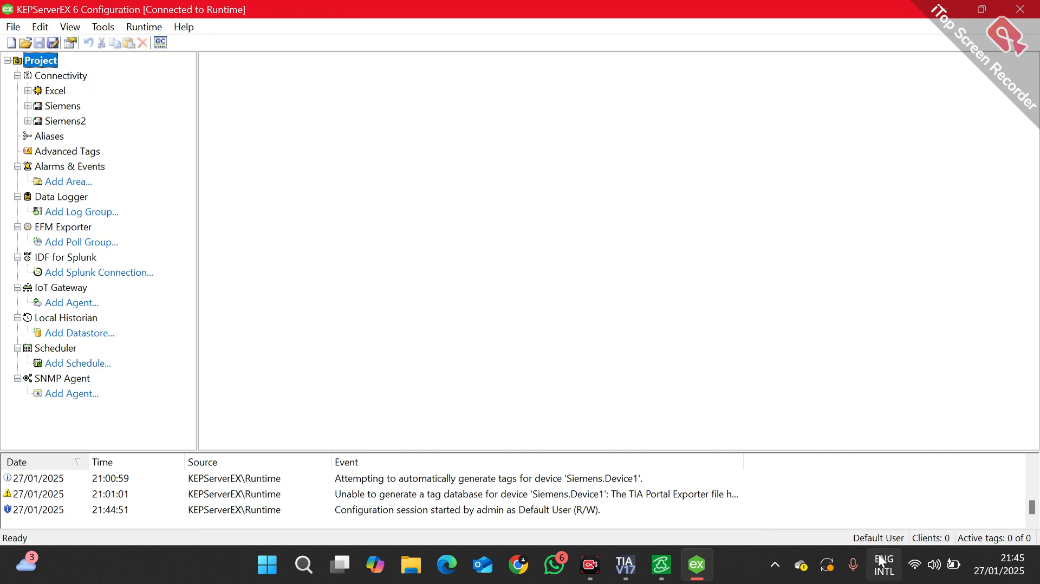
# Step: Open the KEPServerEX runtime settings and examine the available process modes, leaving the selected mode as it is
pyautogui.click(775, 566)
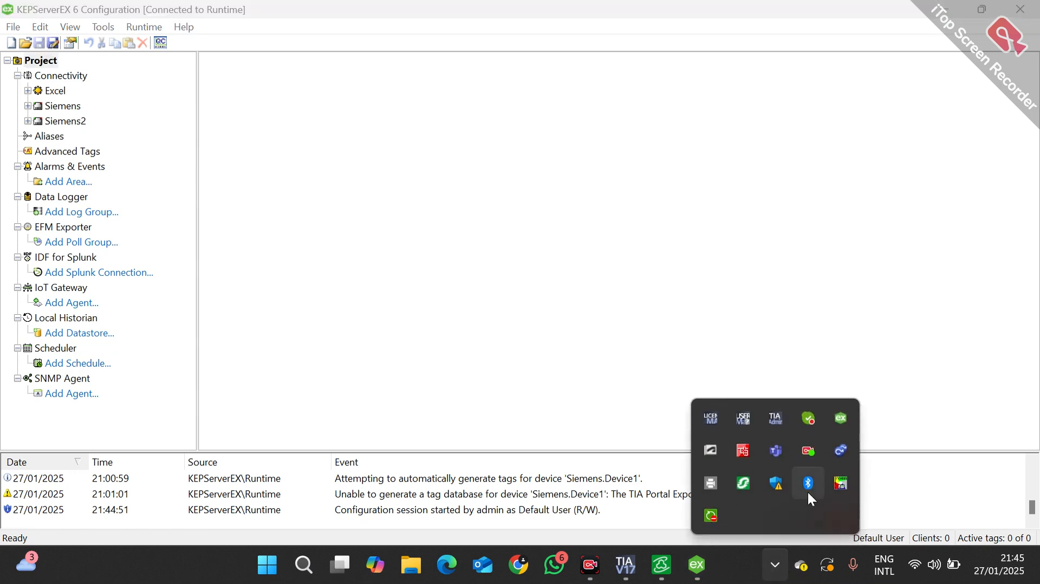
pyautogui.rightClick(844, 415)
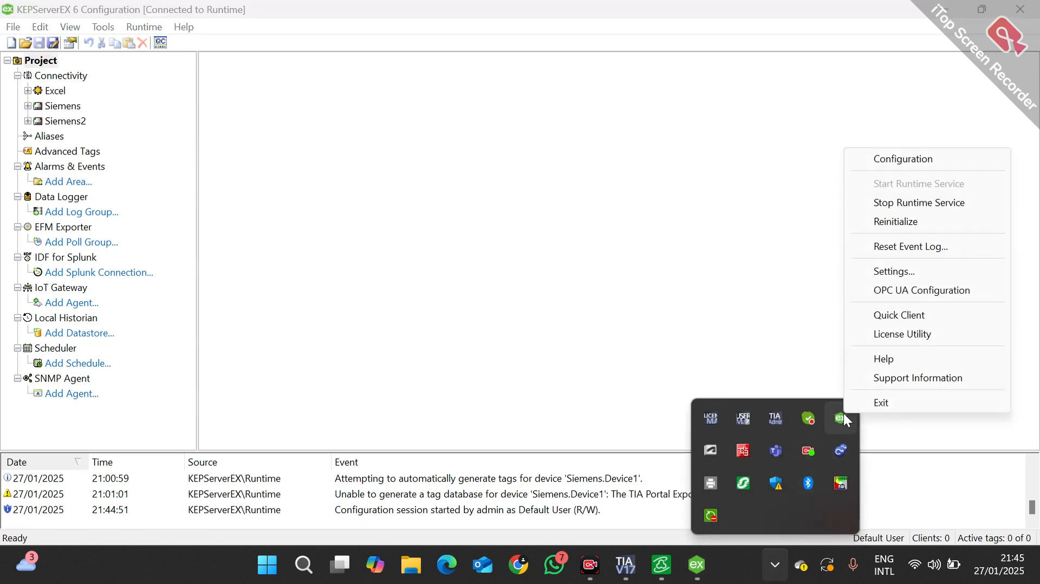
pyautogui.click(934, 278)
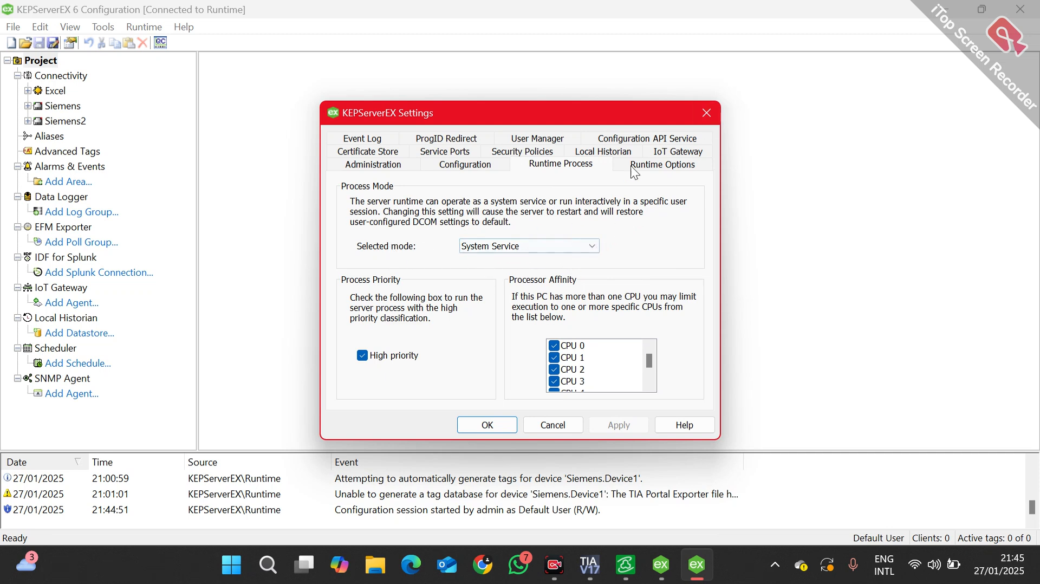
pyautogui.click(567, 247)
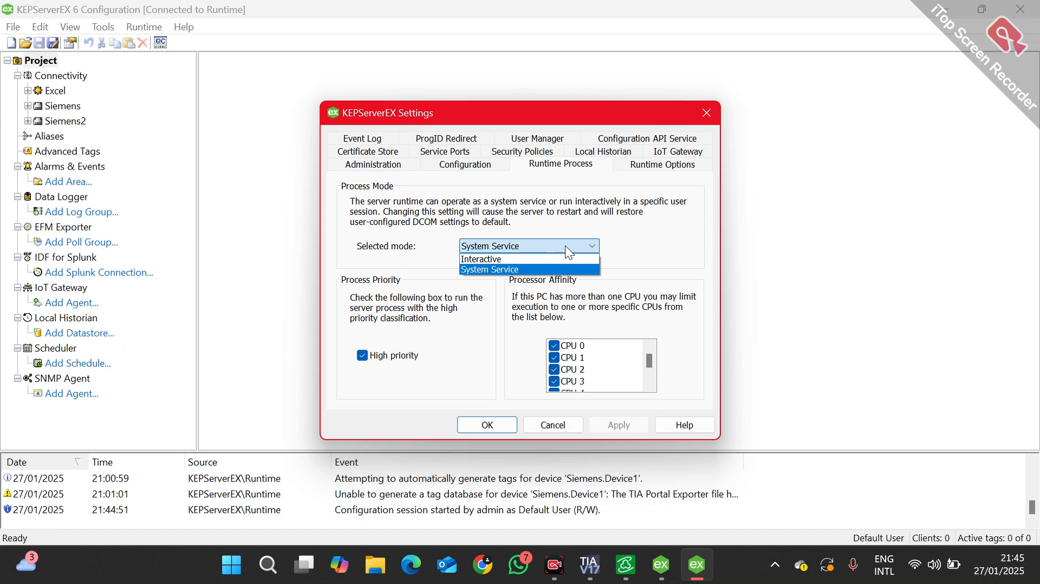
pyautogui.click(699, 206)
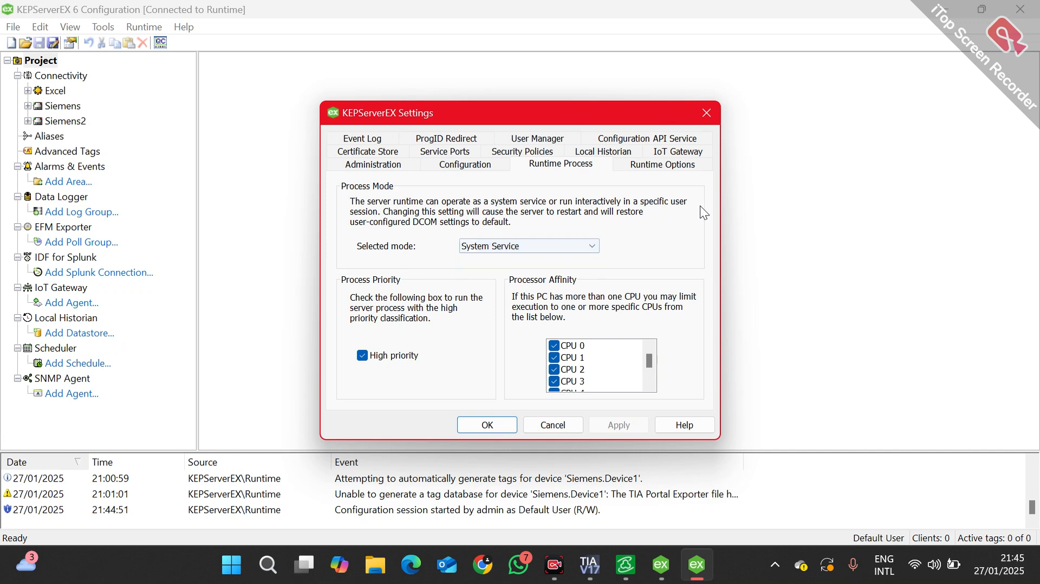
pyautogui.click(706, 114)
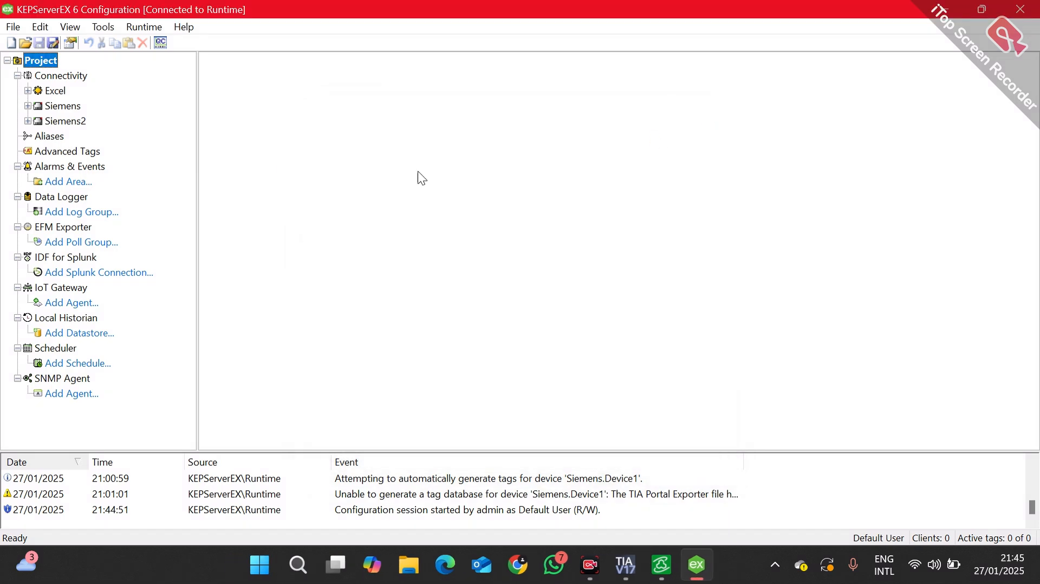
# Step: Start a new channel under Connectivity with the Siemens TCP/IP Ethernet driver
pyautogui.click(52, 75)
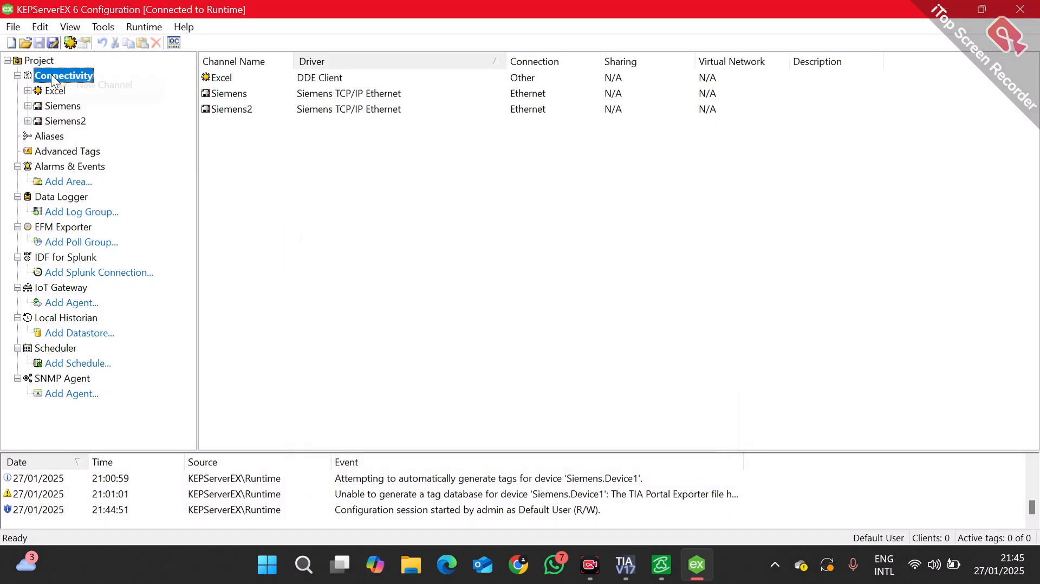
pyautogui.rightClick(52, 75)
pyautogui.click(82, 85)
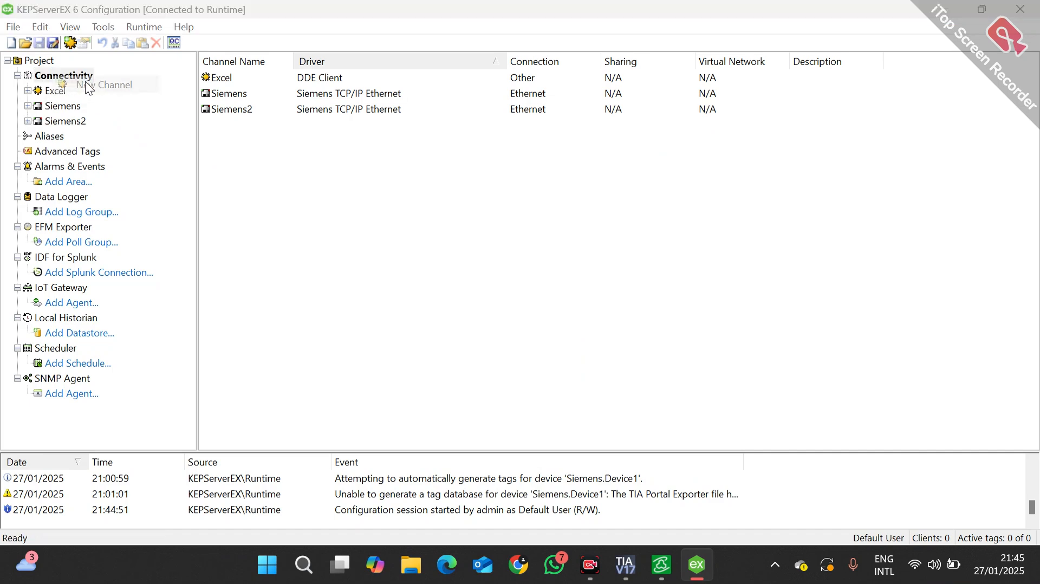
pyautogui.click(456, 199)
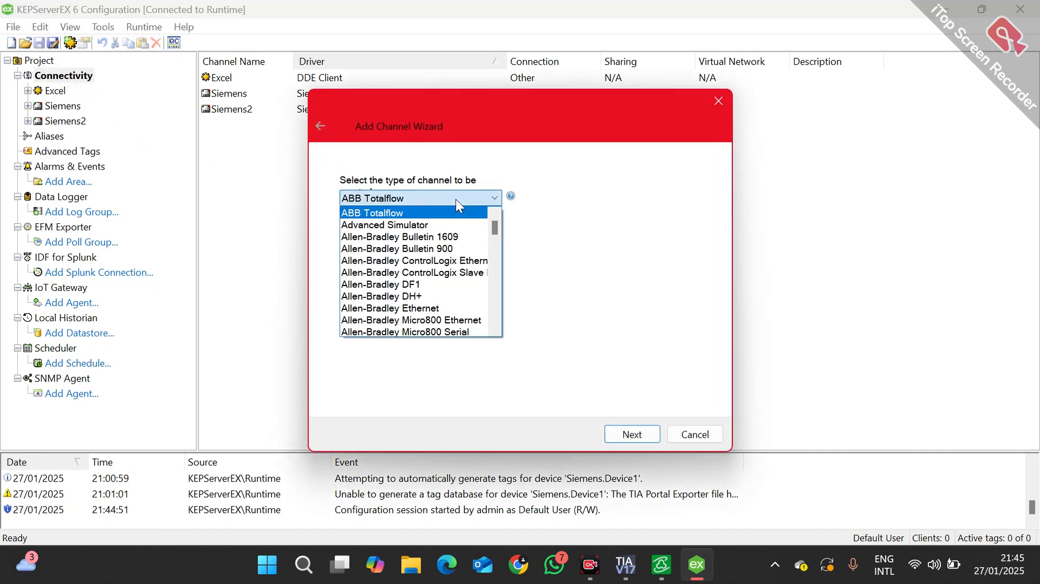
pyautogui.click(496, 252)
pyautogui.click(496, 255)
pyautogui.click(496, 255)
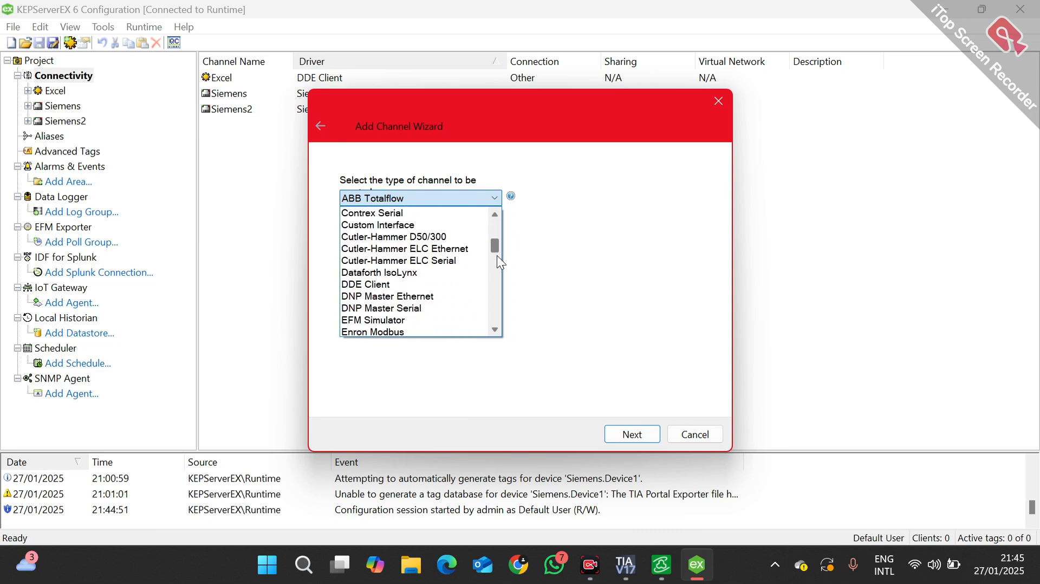
pyautogui.moveTo(495, 248); pyautogui.dragTo(484, 296)
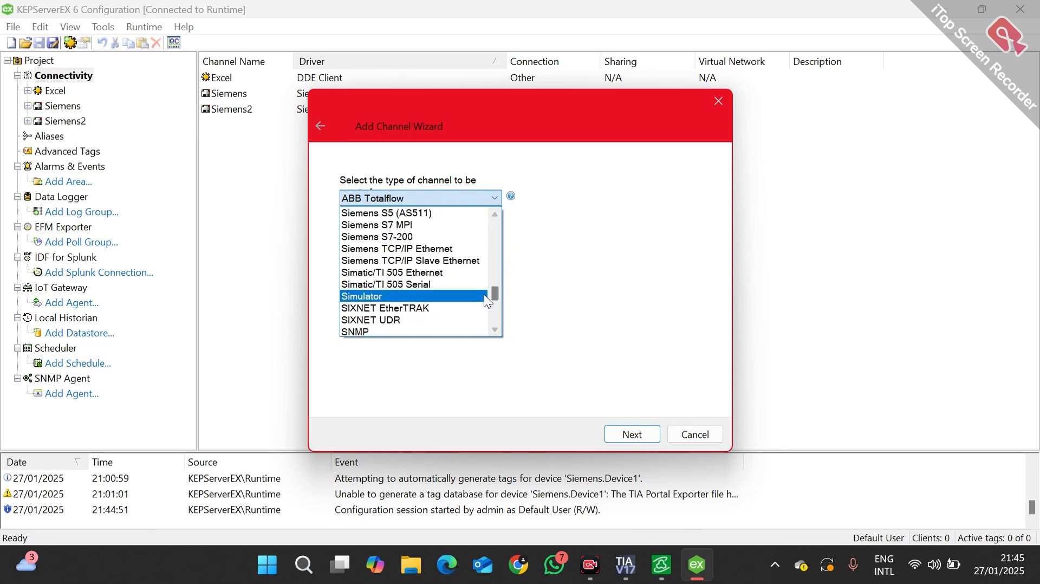
pyautogui.click(436, 249)
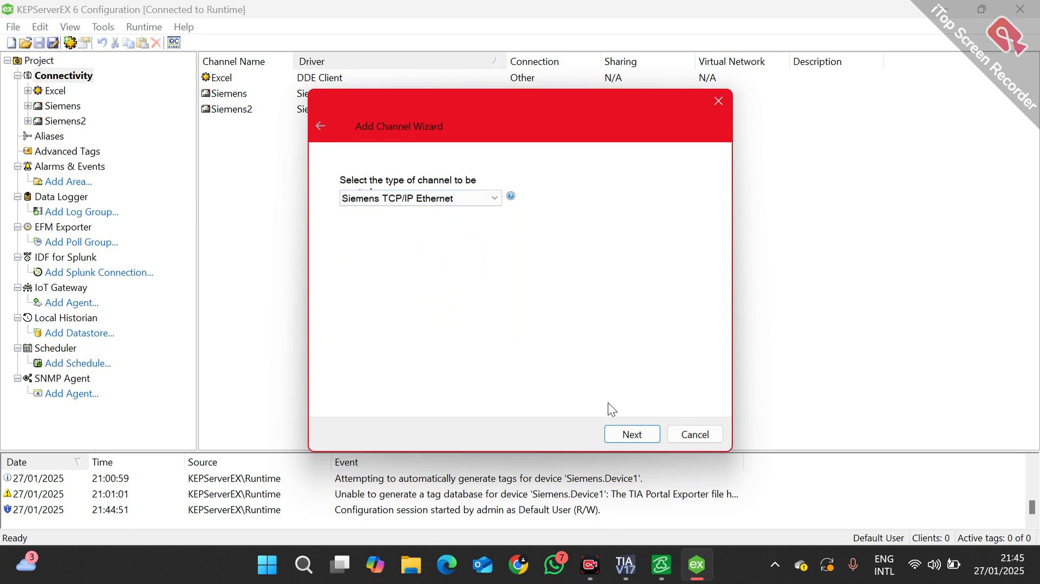
pyautogui.click(640, 440)
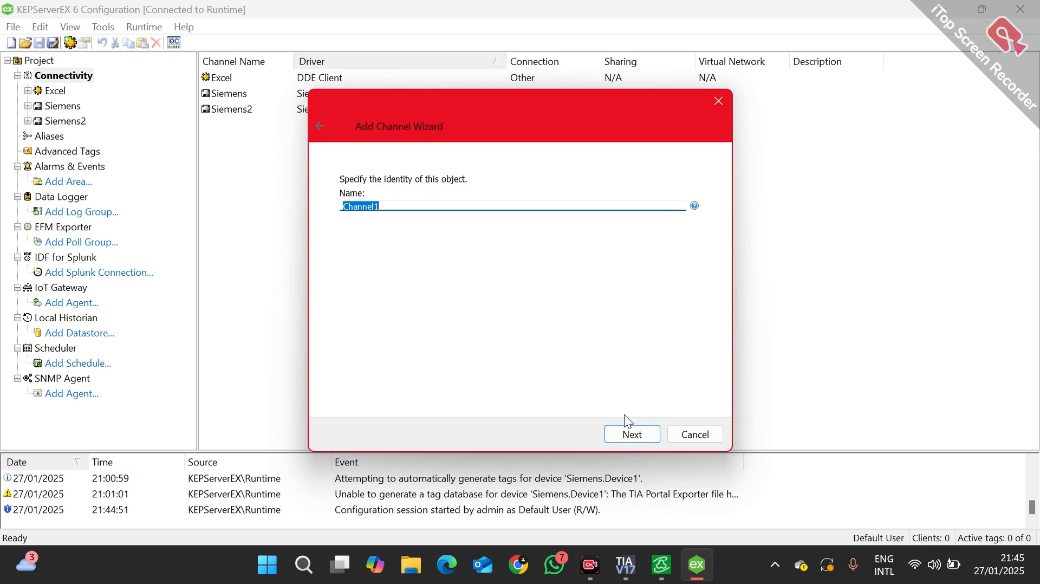
# Step: Name the channel SiemensBelajar and create it with the default network adapter, write optimization and floating-point settings
pyautogui.write('Siemens')
pyautogui.write('3')
pyautogui.press('BackSpace')
pyautogui.write('Belajar')
pyautogui.click(630, 433)
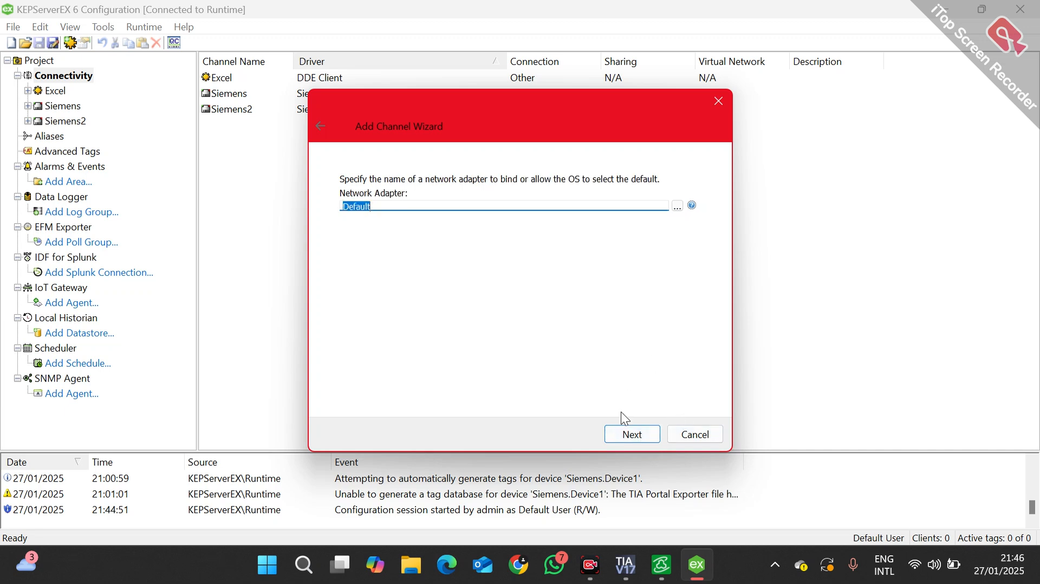
pyautogui.click(648, 434)
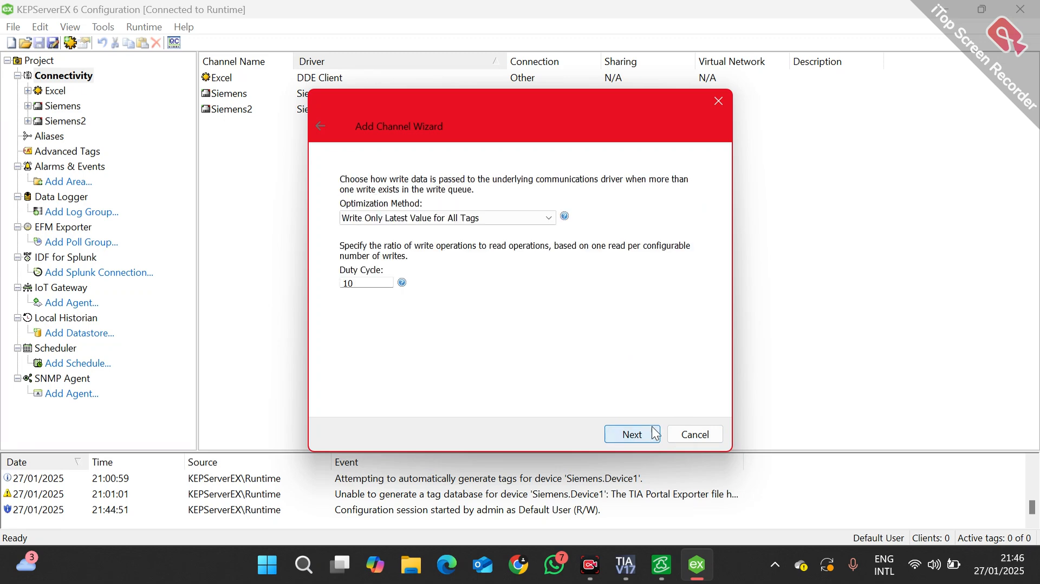
pyautogui.click(655, 437)
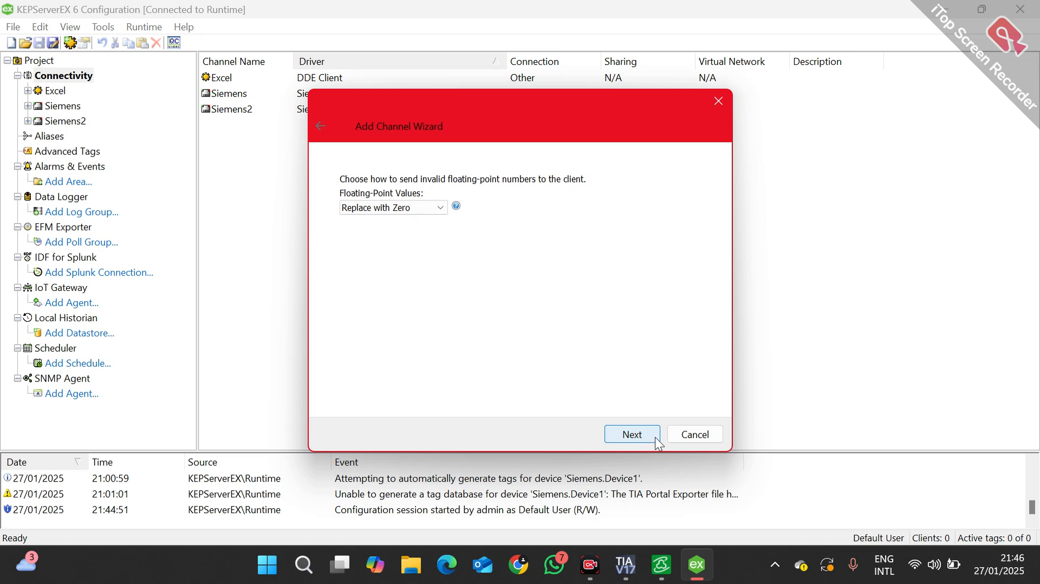
pyautogui.click(655, 437)
pyautogui.click(655, 437)
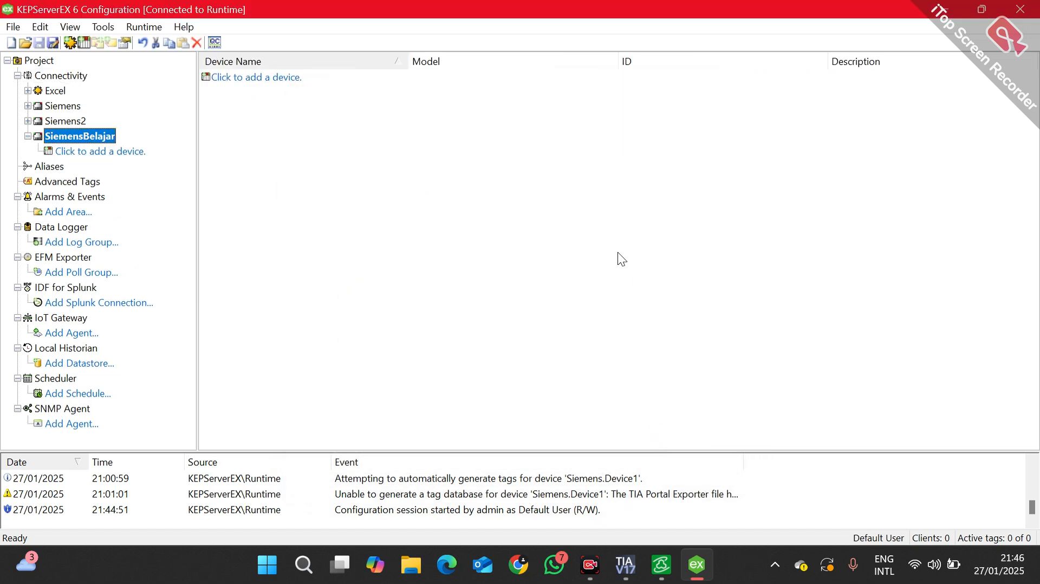
# Step: Start a new device named PC in the SiemensBelajar channel, with model S7-1200 and ID 192.168.1.100
pyautogui.click(325, 83)
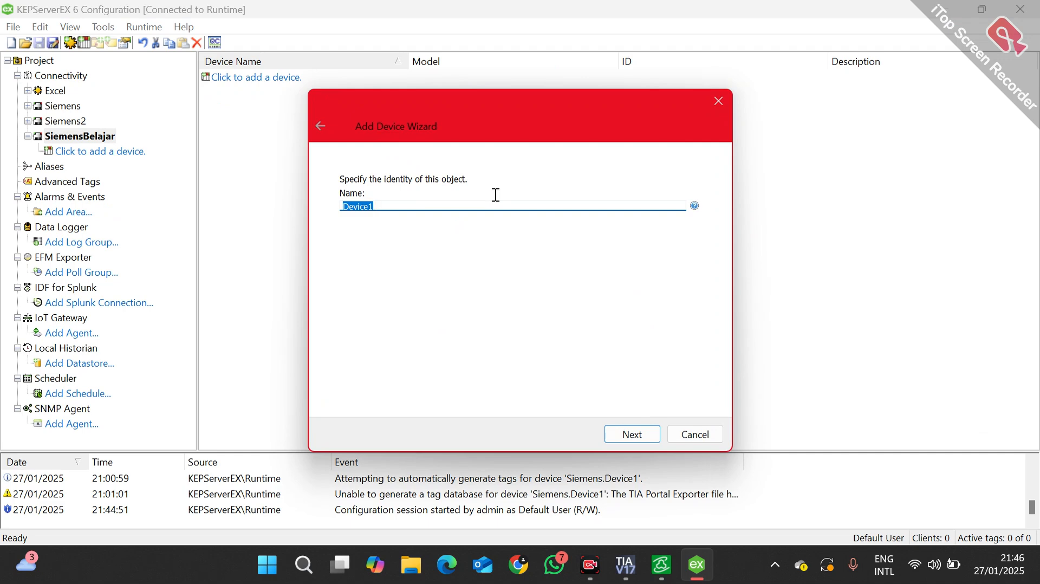
pyautogui.write('PC')
pyautogui.click(615, 434)
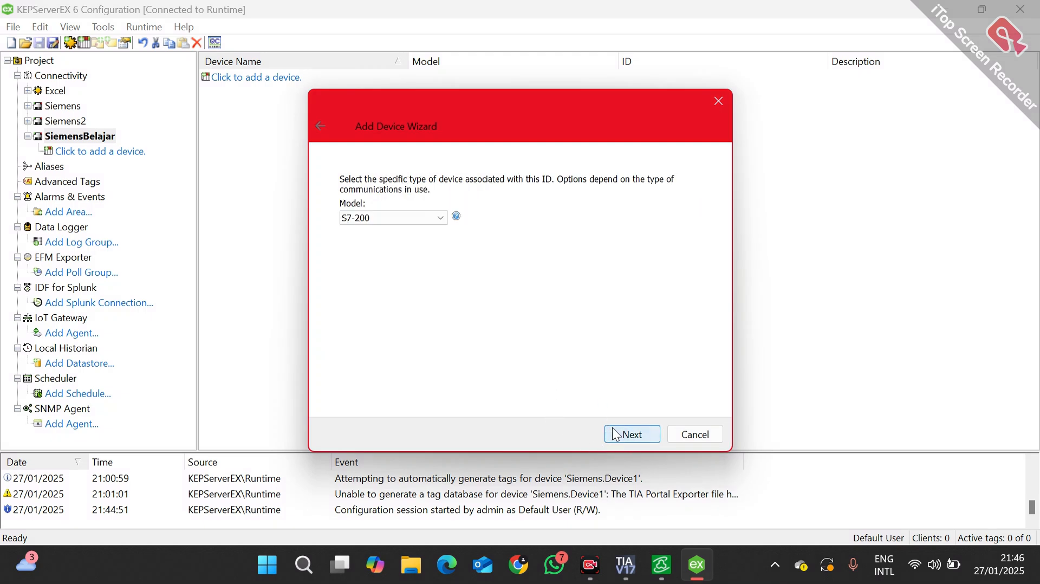
pyautogui.click(421, 223)
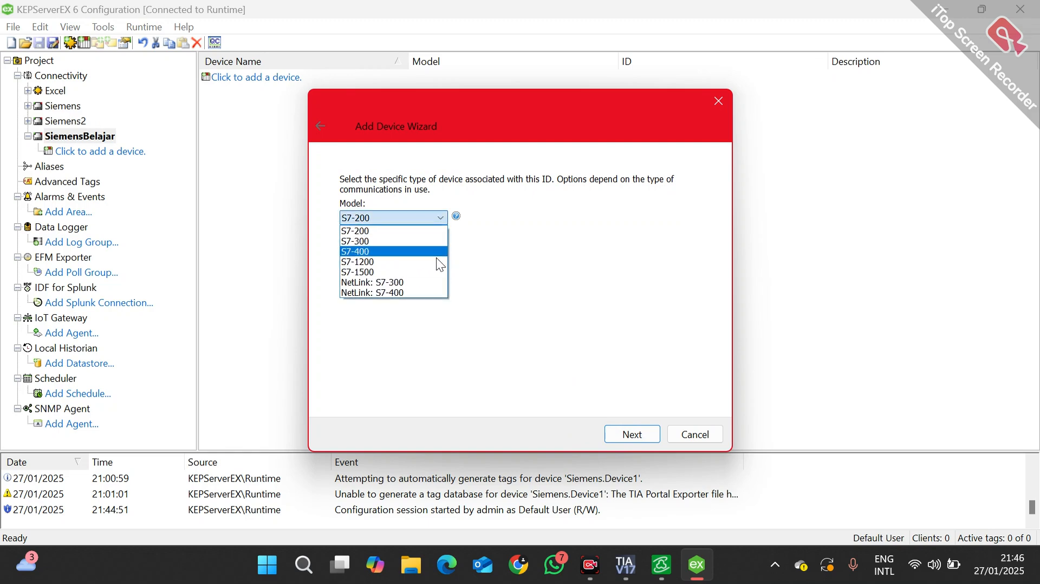
pyautogui.click(397, 263)
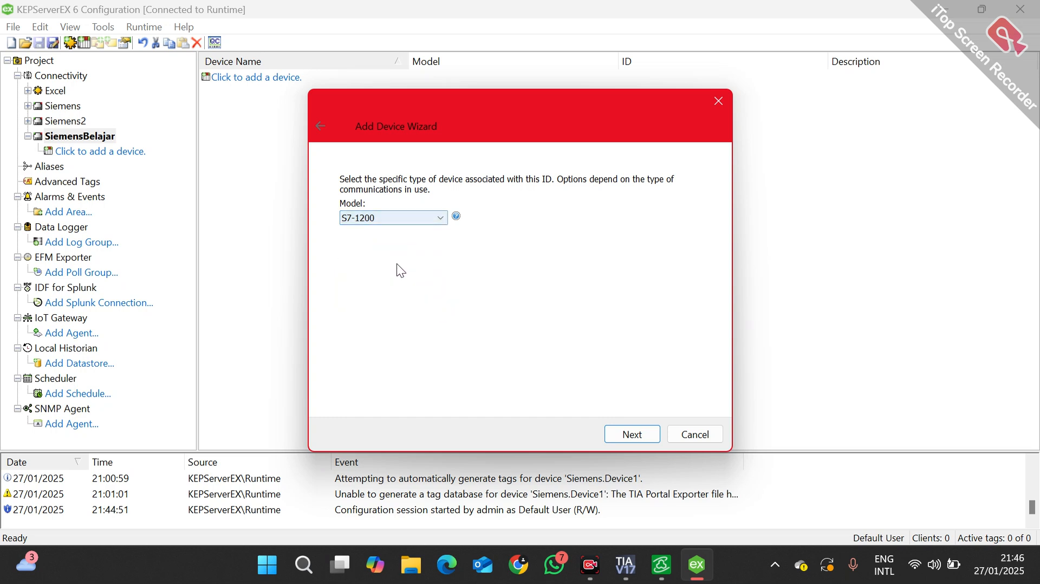
pyautogui.click(645, 437)
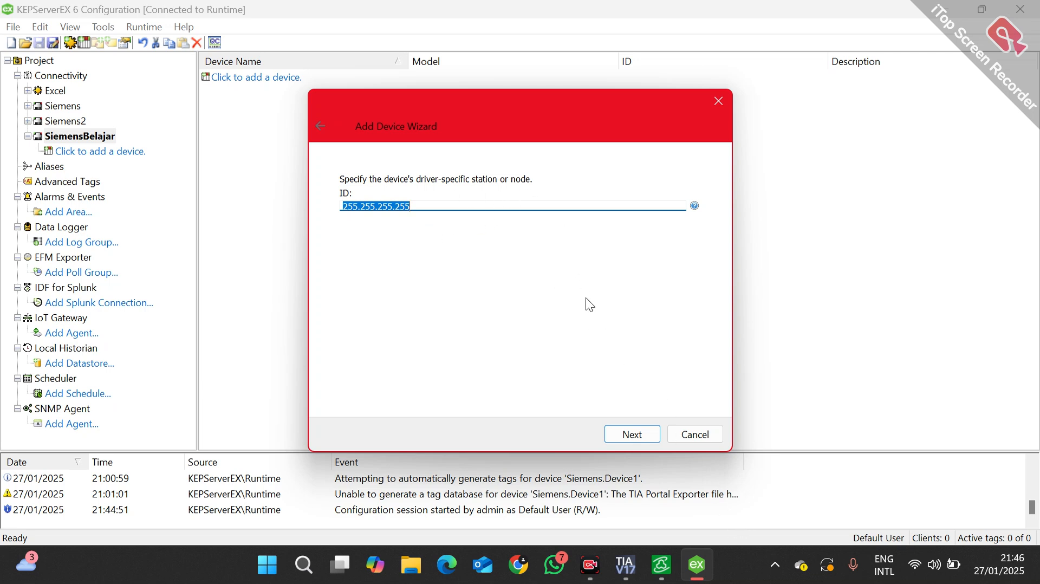
pyautogui.write('192.1')
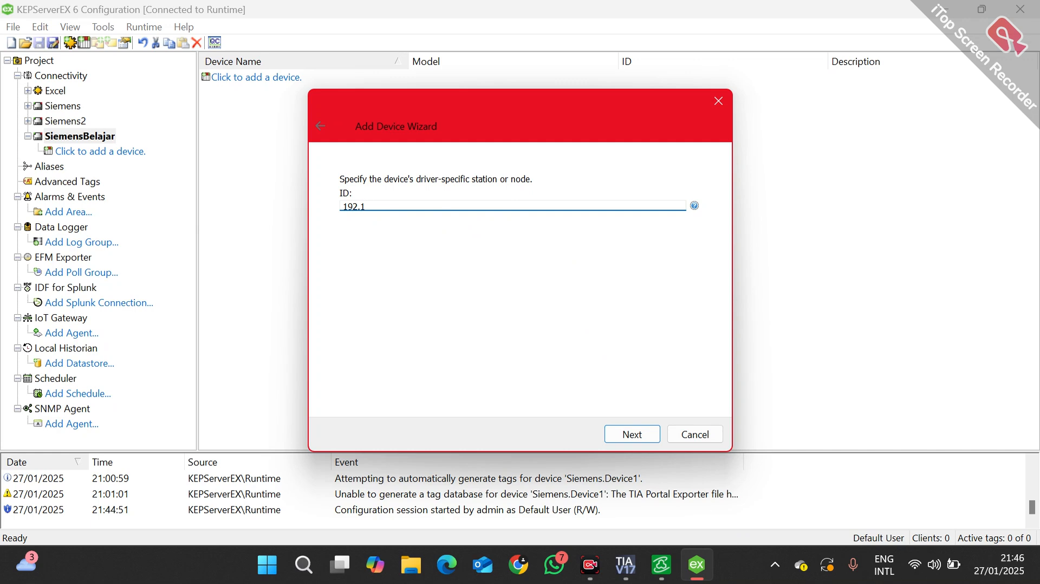
pyautogui.write('.68.1.100')
# Step: Switch to TIA Portal and check the IP address of PLC_1's PROFINET interface in its device configuration
pyautogui.click(626, 565)
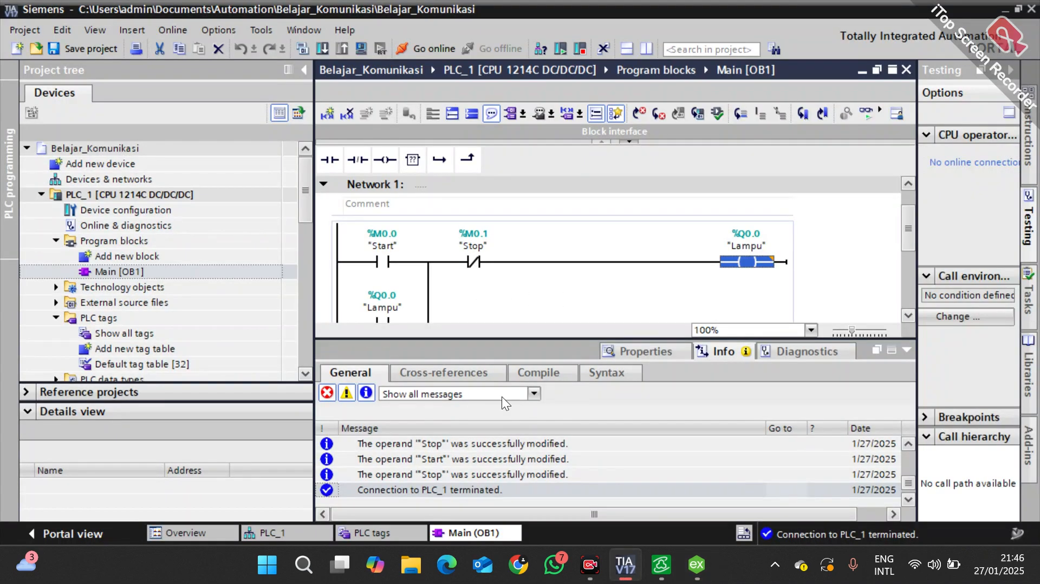
pyautogui.click(98, 192)
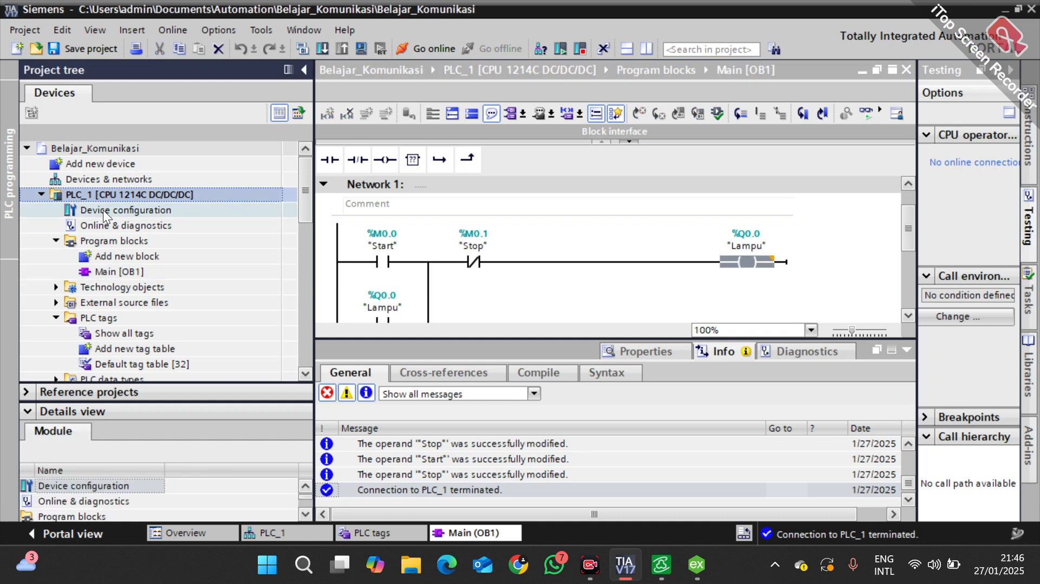
pyautogui.doubleClick(103, 209)
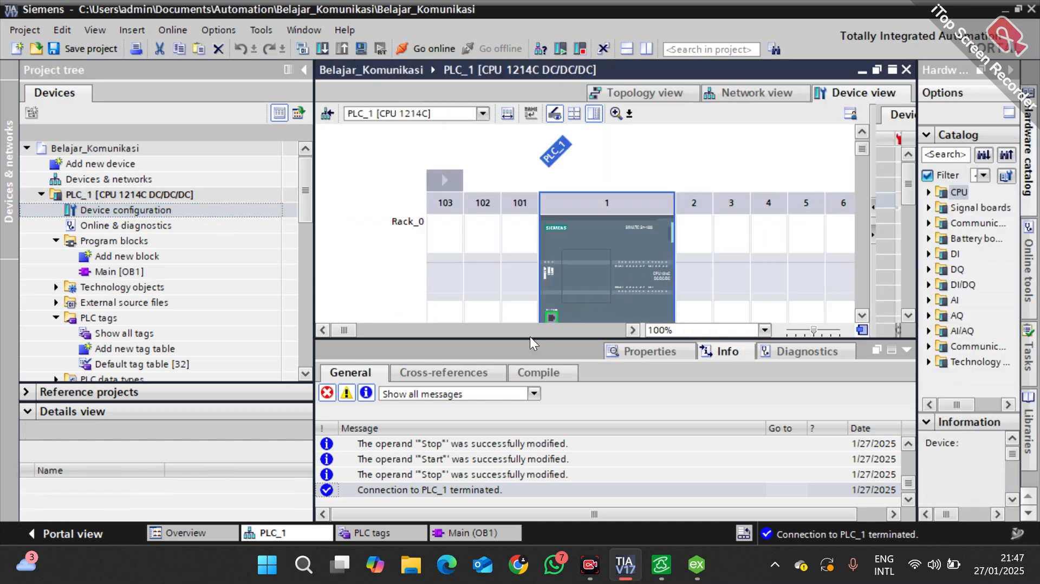
pyautogui.click(556, 316)
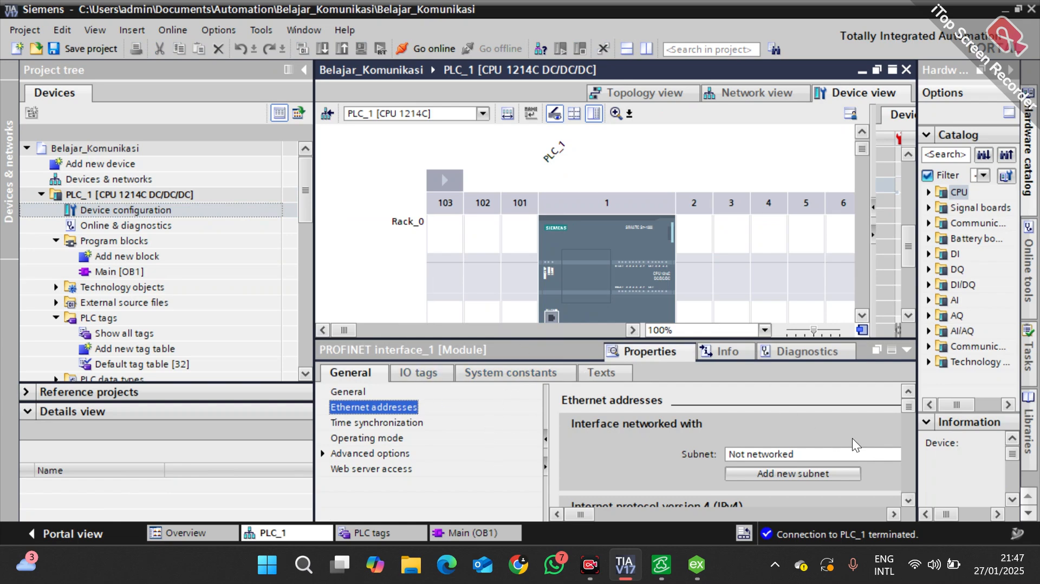
pyautogui.scroll(-3, 904, 448)
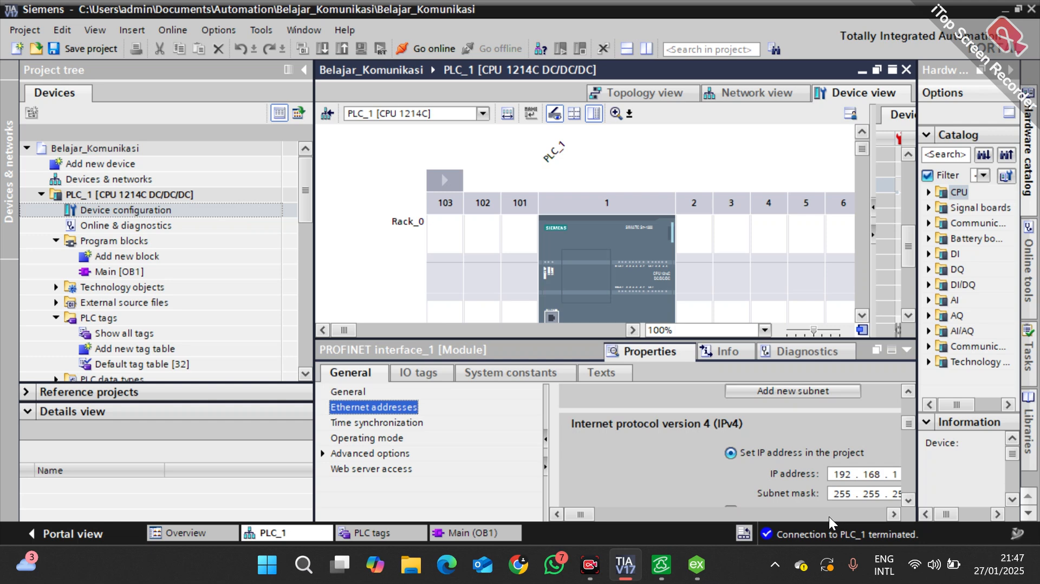
pyautogui.hscroll(3, 828, 514)
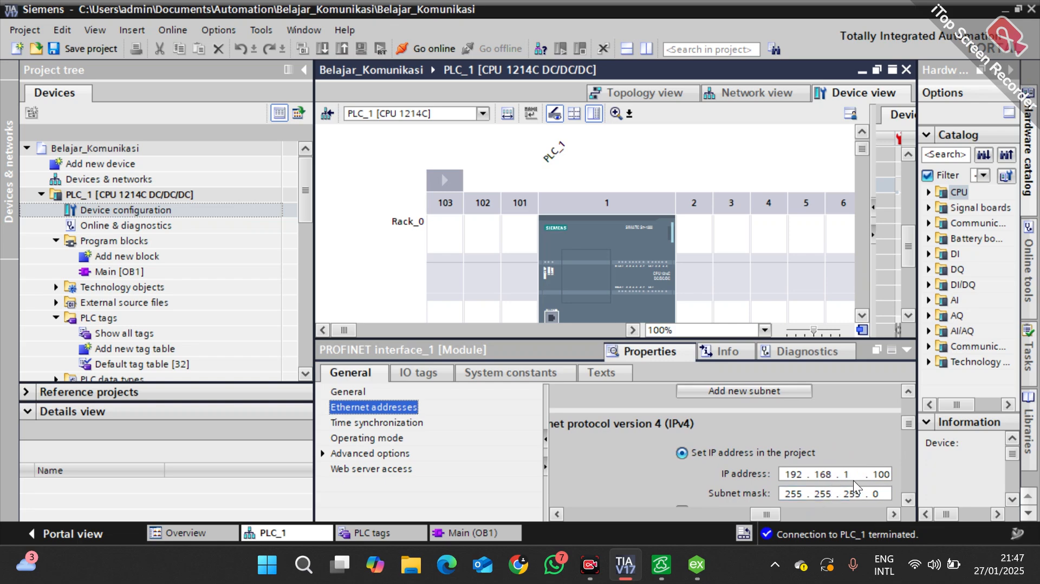
# Step: Return to KEPServerEX, create the PC device with default remaining settings and no TIA Portal Exporter file, and review its general properties
pyautogui.hotkey('alt', 'Tab')
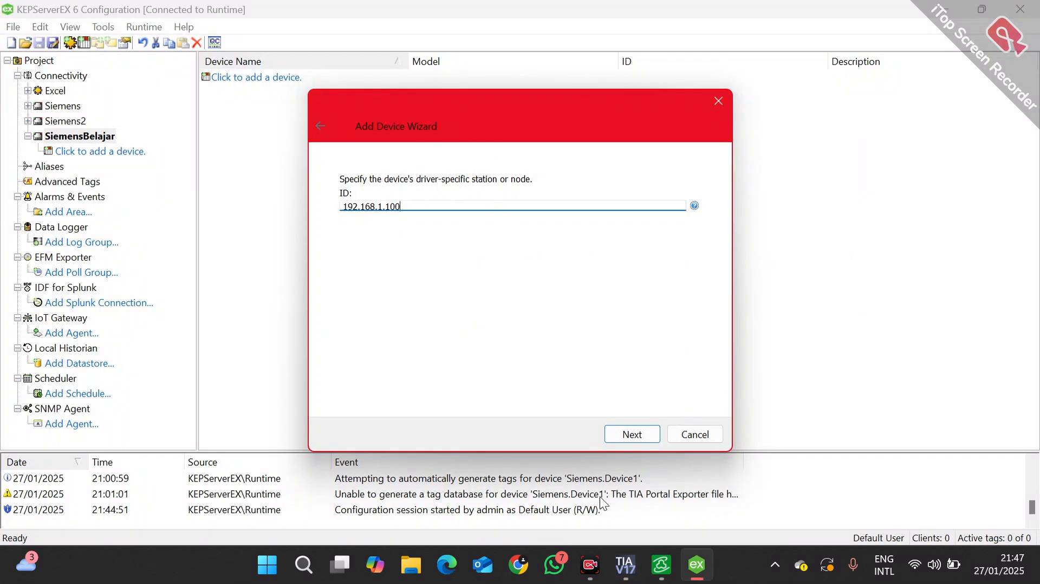
pyautogui.click(633, 435)
pyautogui.click(633, 435)
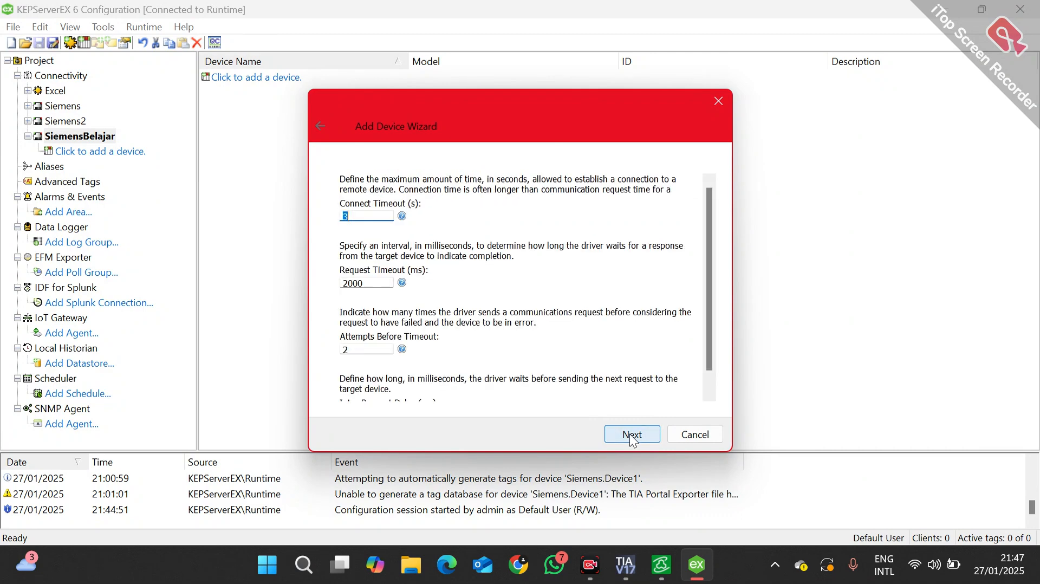
pyautogui.click(631, 437)
pyautogui.click(633, 435)
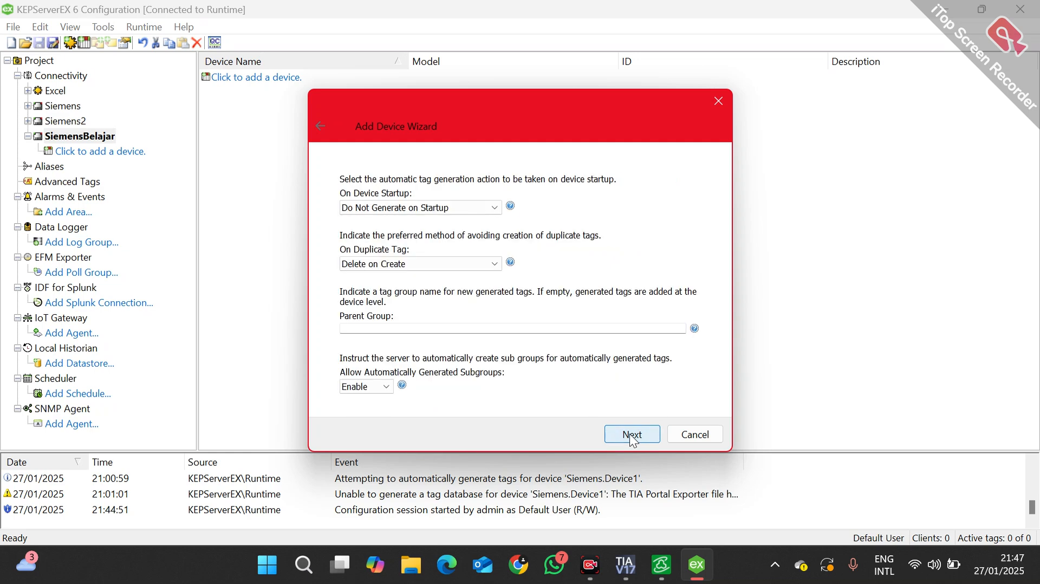
pyautogui.click(632, 435)
pyautogui.click(631, 435)
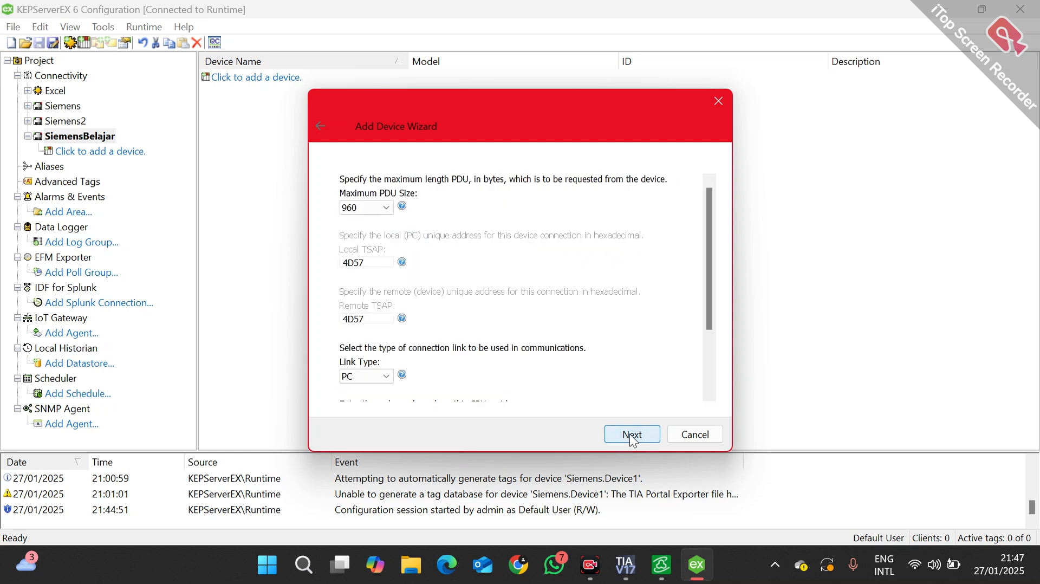
pyautogui.click(632, 434)
pyautogui.click(631, 434)
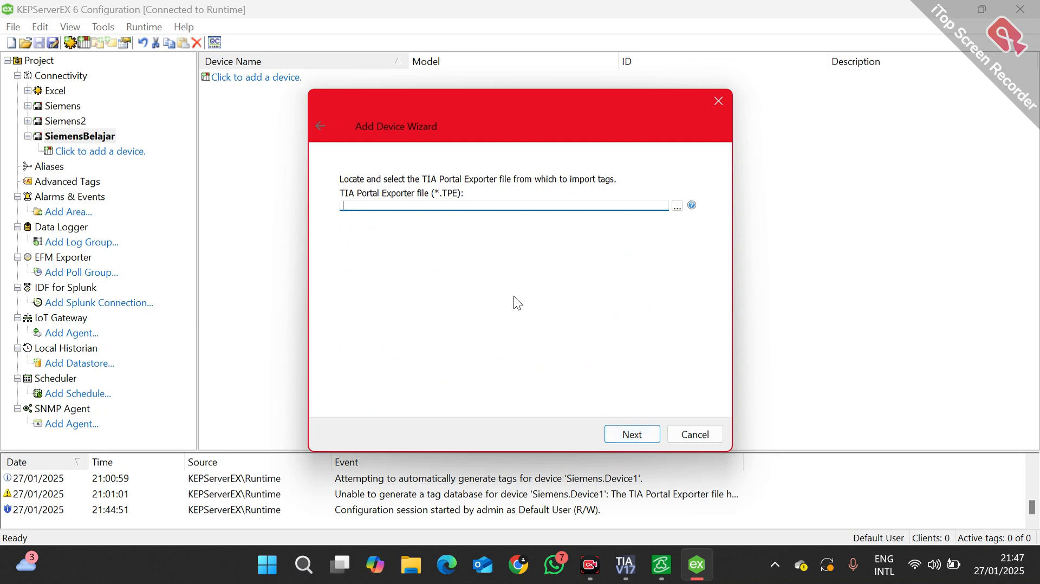
pyautogui.click(641, 438)
pyautogui.click(640, 439)
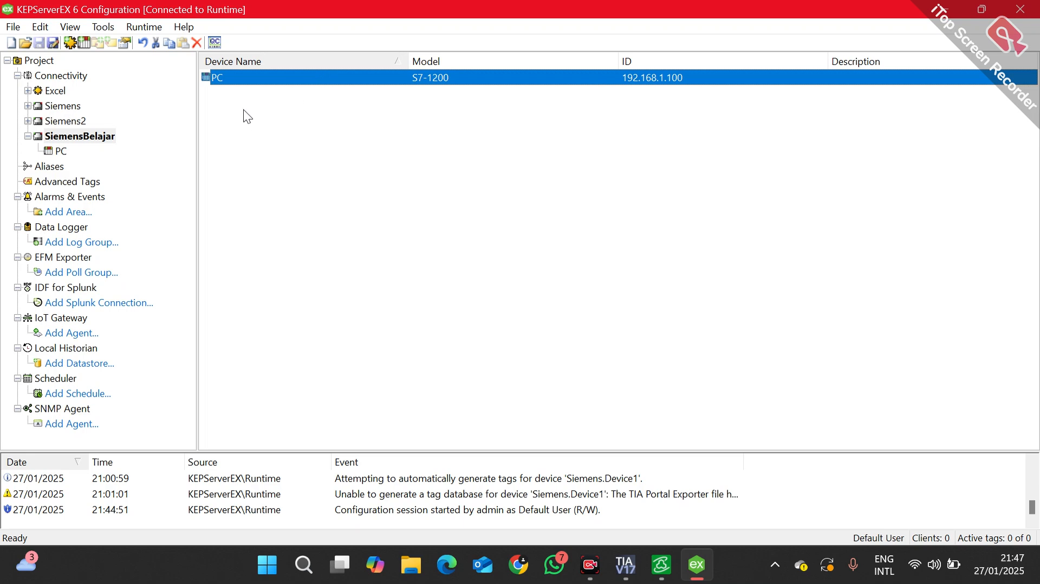
pyautogui.doubleClick(279, 78)
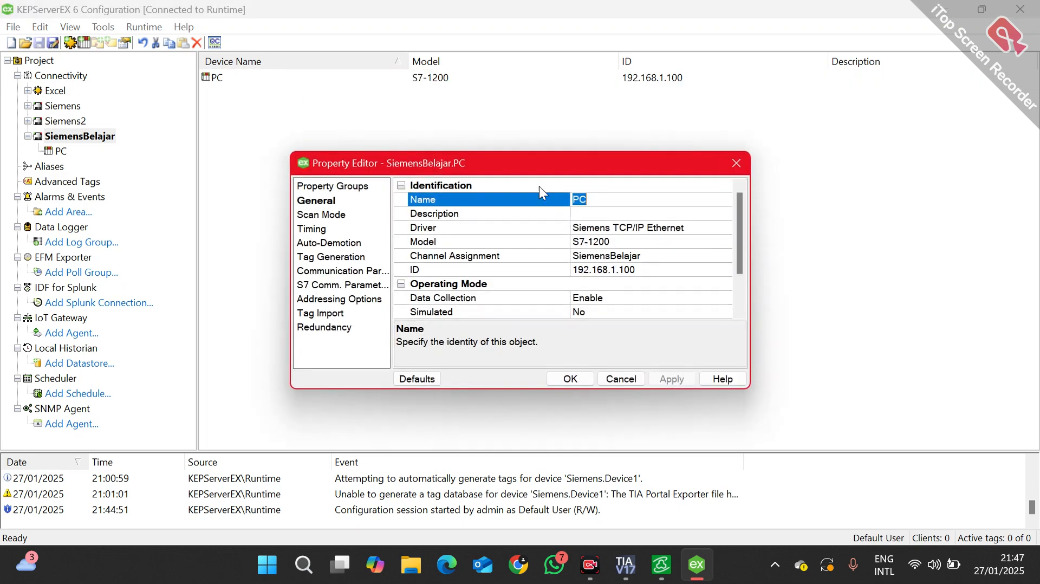
pyautogui.click(564, 378)
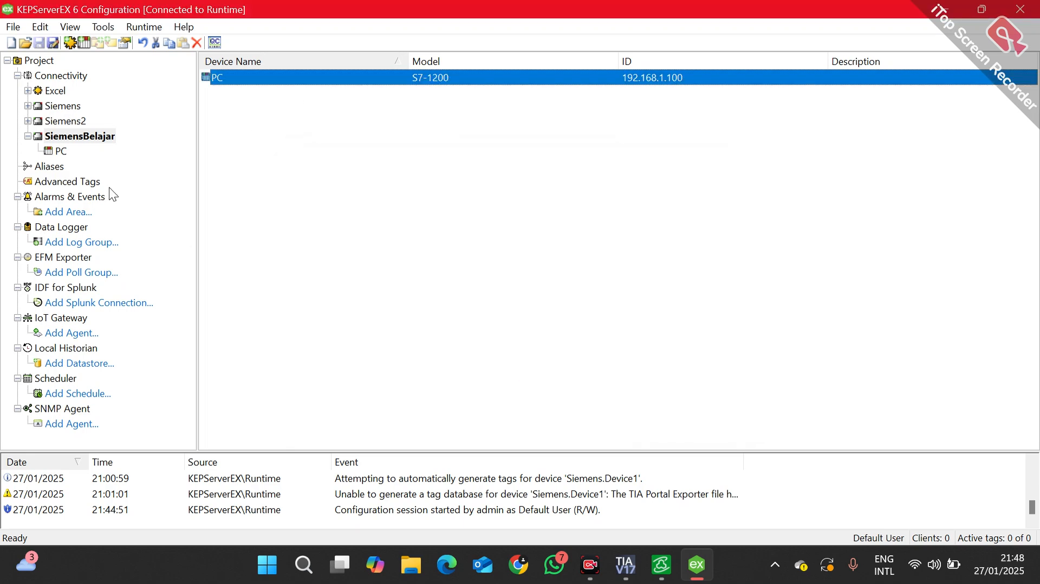
# Step: Start a new static tag in the PC device and name it Start, leaving the description empty
pyautogui.click(56, 152)
pyautogui.rightClick(56, 151)
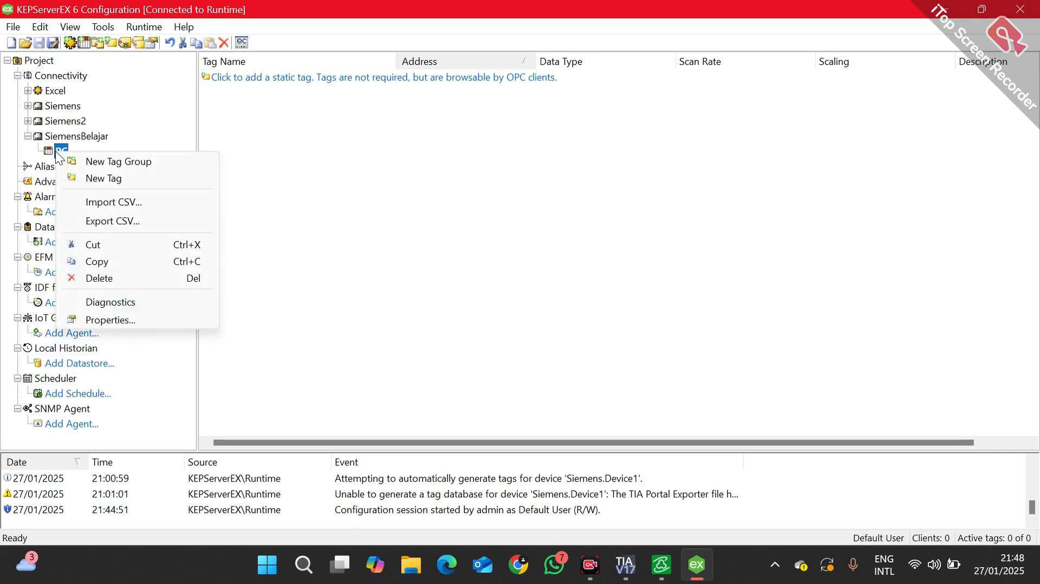
pyautogui.rightClick(375, 105)
pyautogui.click(262, 129)
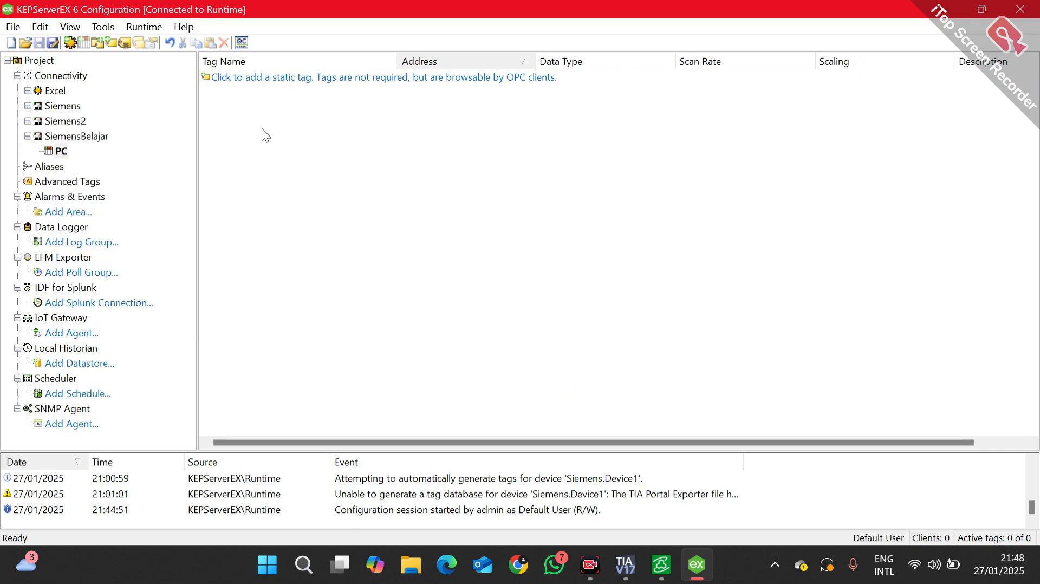
pyautogui.click(266, 79)
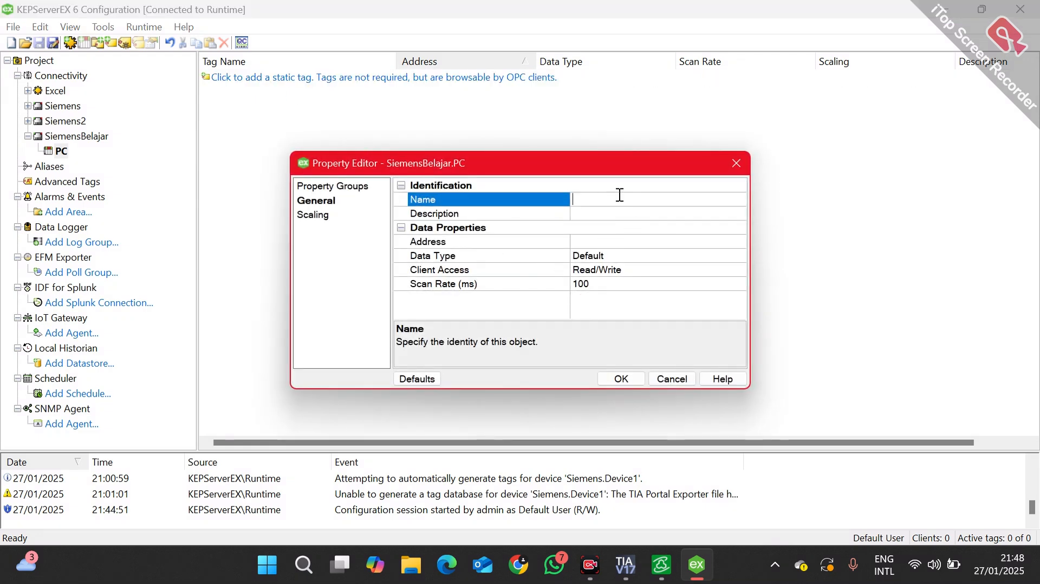
pyautogui.write('Start')
pyautogui.click(662, 217)
pyautogui.click(640, 200)
pyautogui.click(626, 215)
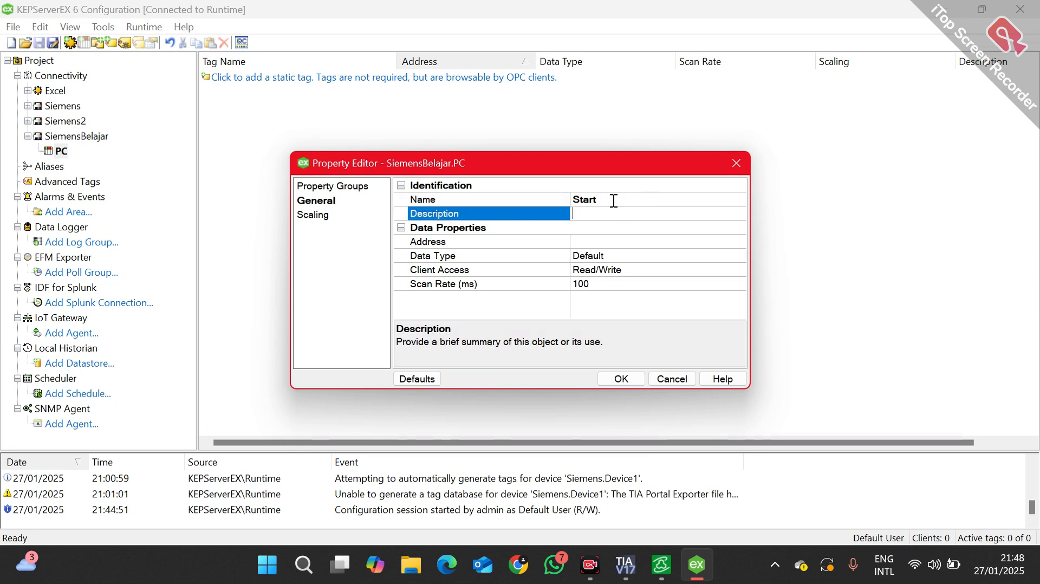
pyautogui.click(643, 198)
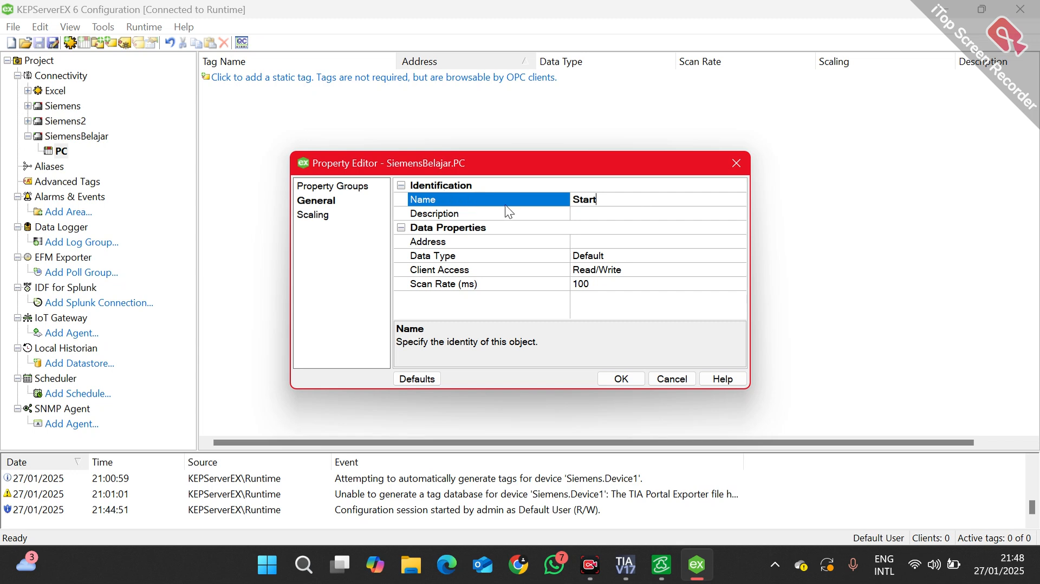
# Step: Switch to TIA Portal and look up the address of the Start contact in Network 1 of Main [OB1]
pyautogui.click(603, 241)
pyautogui.hotkey('alt', 'Tab')
pyautogui.hotkey('alt', 'Tab')
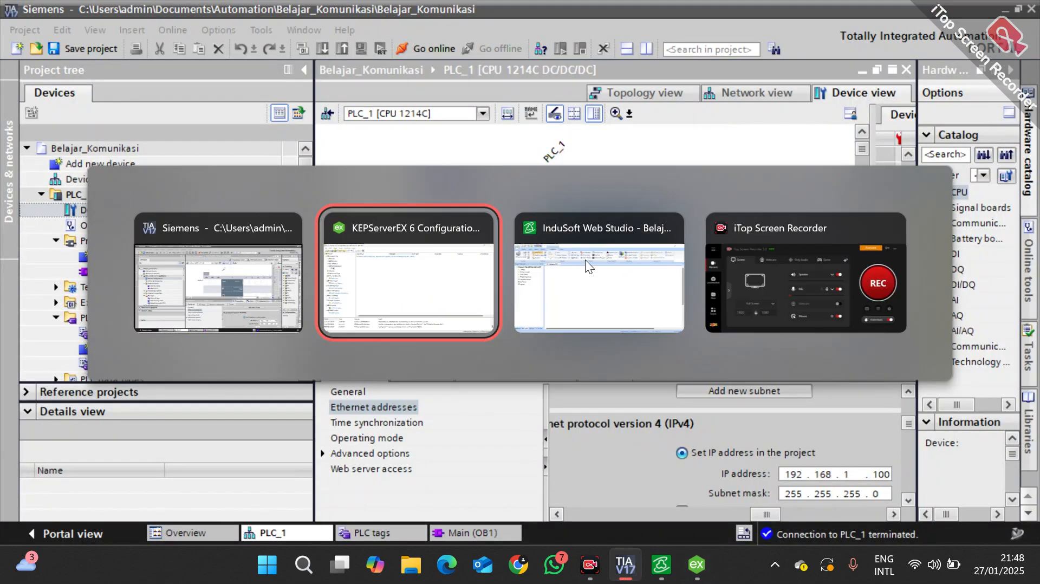
pyautogui.hotkey('alt', 'Tab')
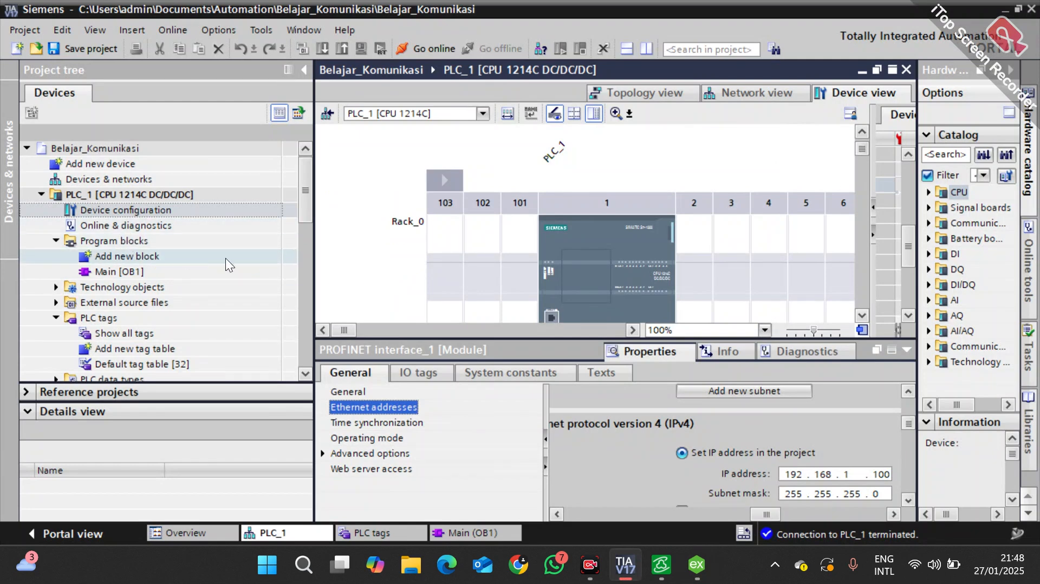
pyautogui.doubleClick(158, 271)
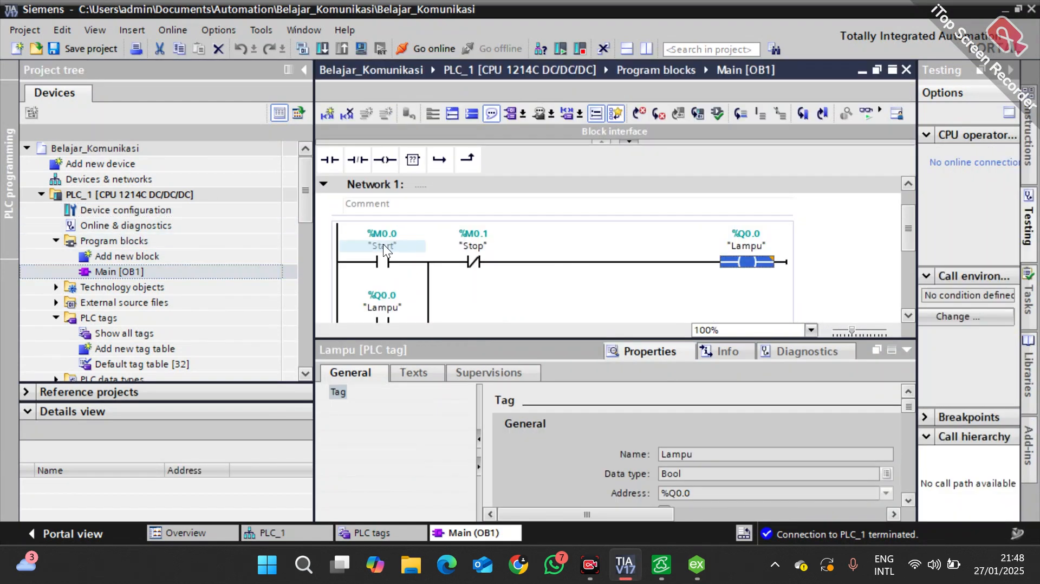
pyautogui.moveTo(616, 326); pyautogui.dragTo(607, 391)
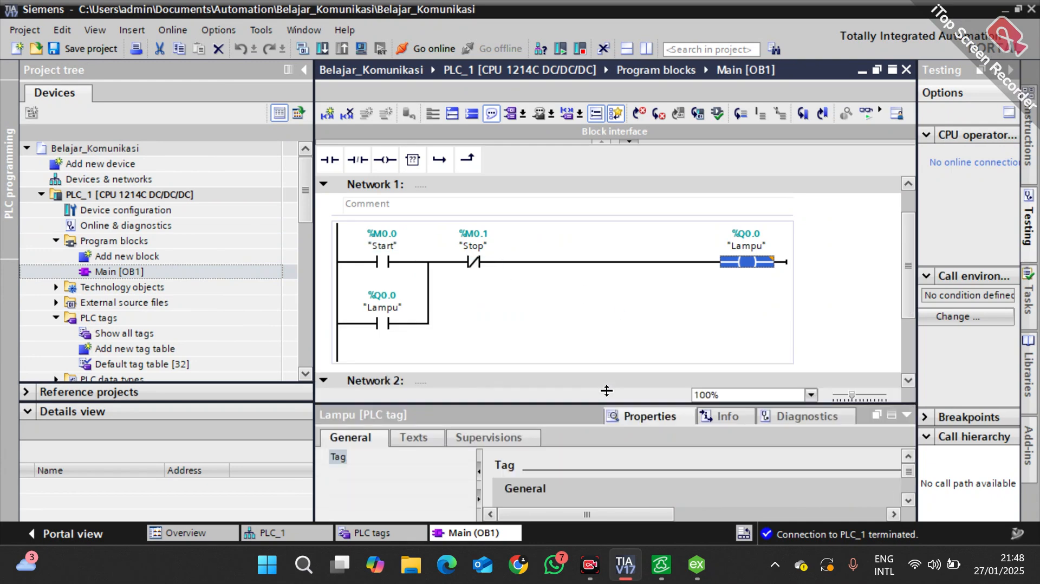
pyautogui.hotkey('alt', 'Tab')
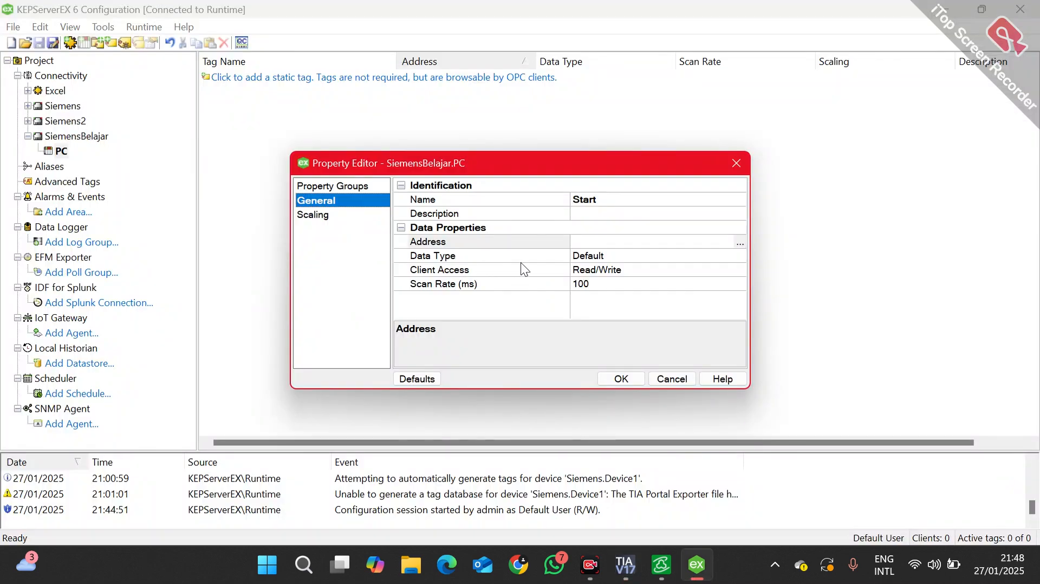
pyautogui.click(578, 236)
pyautogui.hotkey('alt', 'Tab')
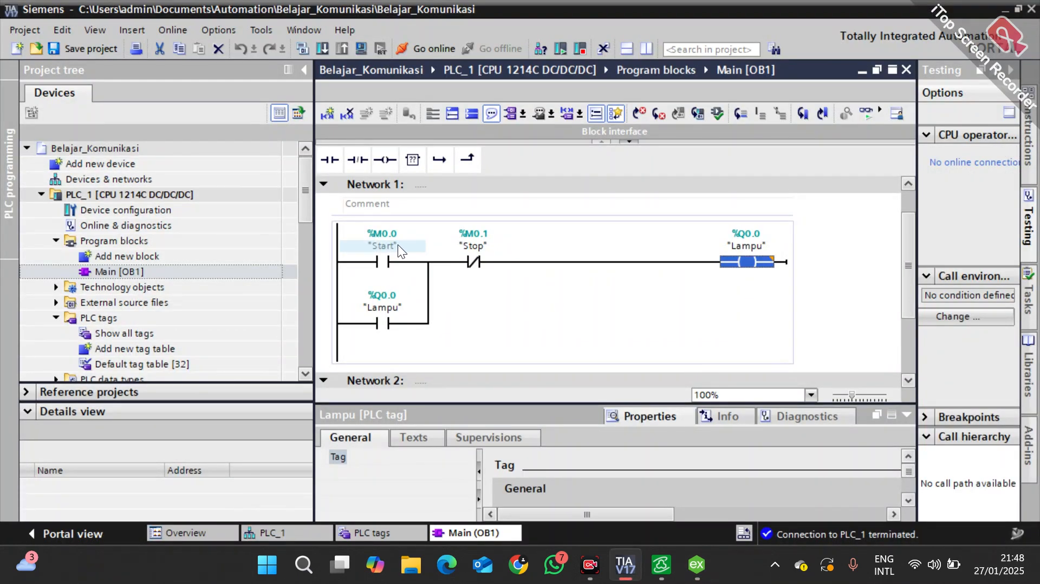
# Step: Return to KEPServerEX, browse the address hints for the Start tag and insert the C00 - C65535 Short hint as its address
pyautogui.hotkey('alt', 'Tab')
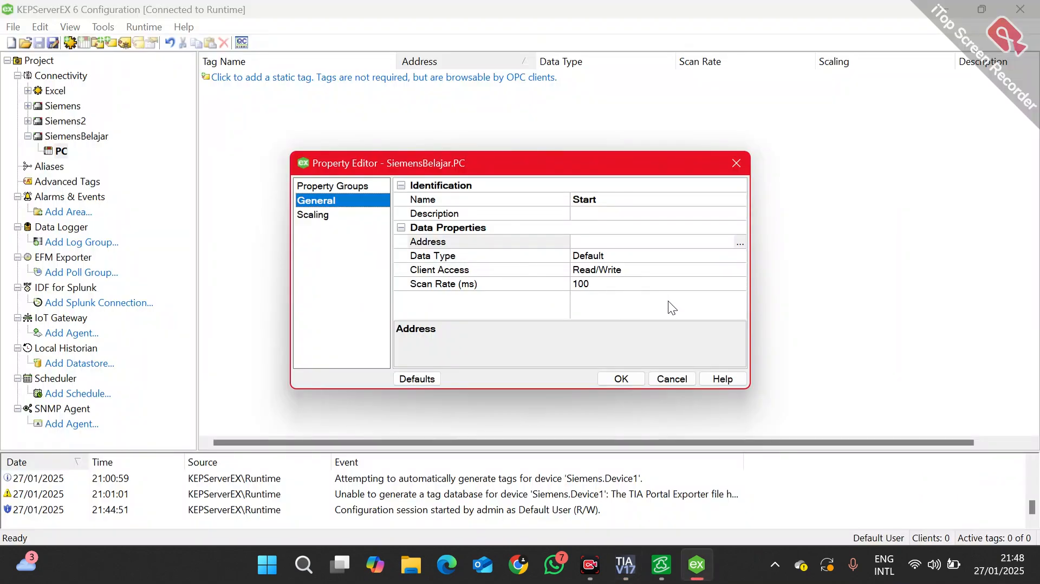
pyautogui.click(741, 242)
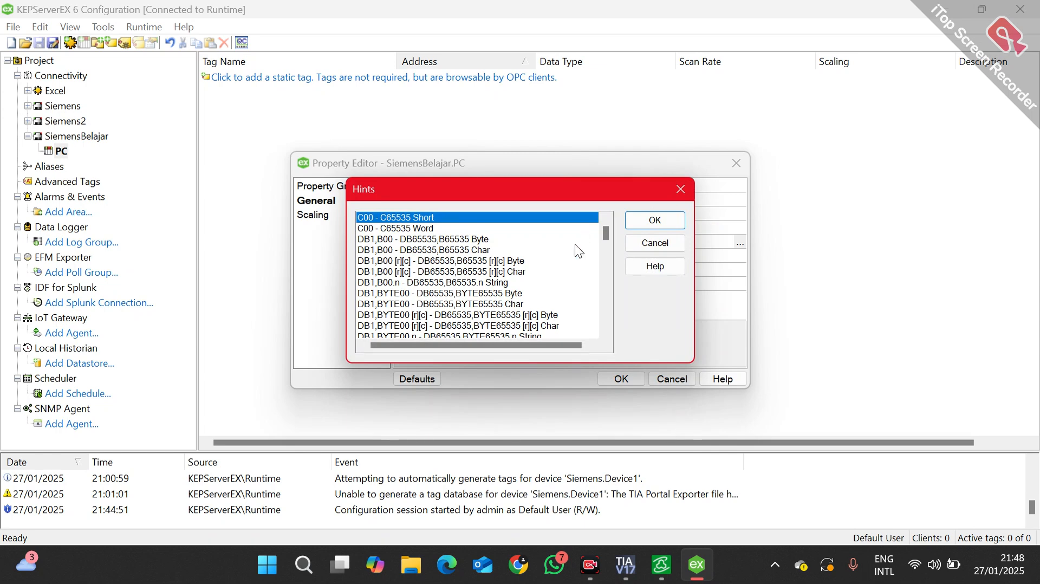
pyautogui.scroll(-20, 607, 265)
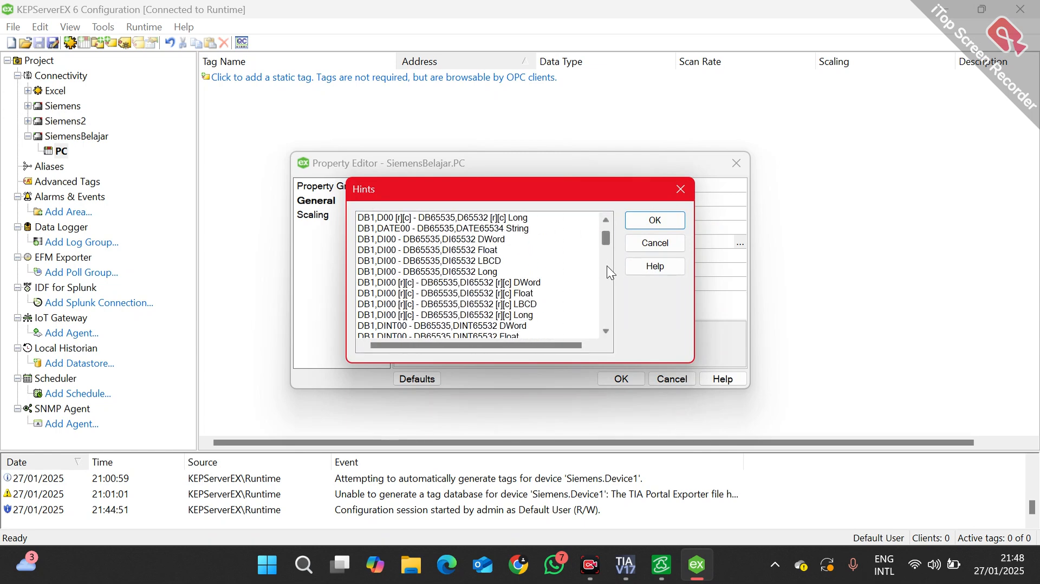
pyautogui.scroll(-20, 607, 265)
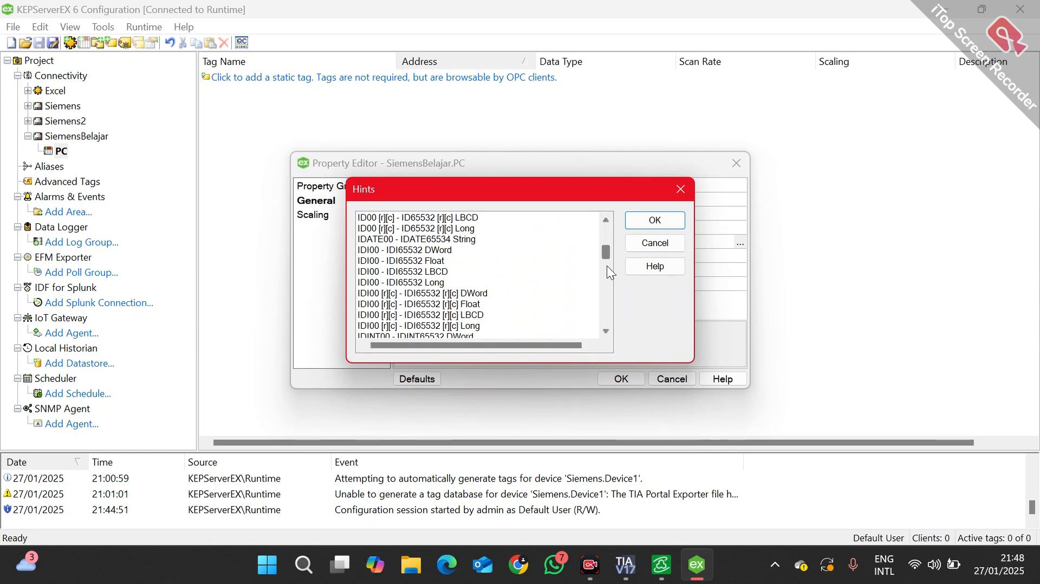
pyautogui.moveTo(604, 248); pyautogui.dragTo(605, 276)
pyautogui.scroll(5, 603, 258)
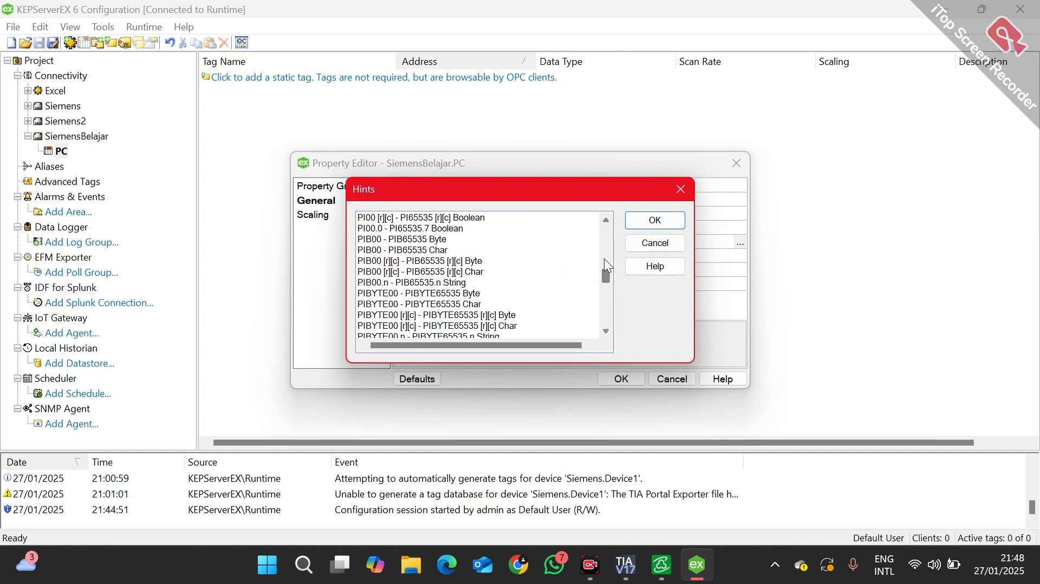
pyautogui.moveTo(606, 276); pyautogui.dragTo(611, 243)
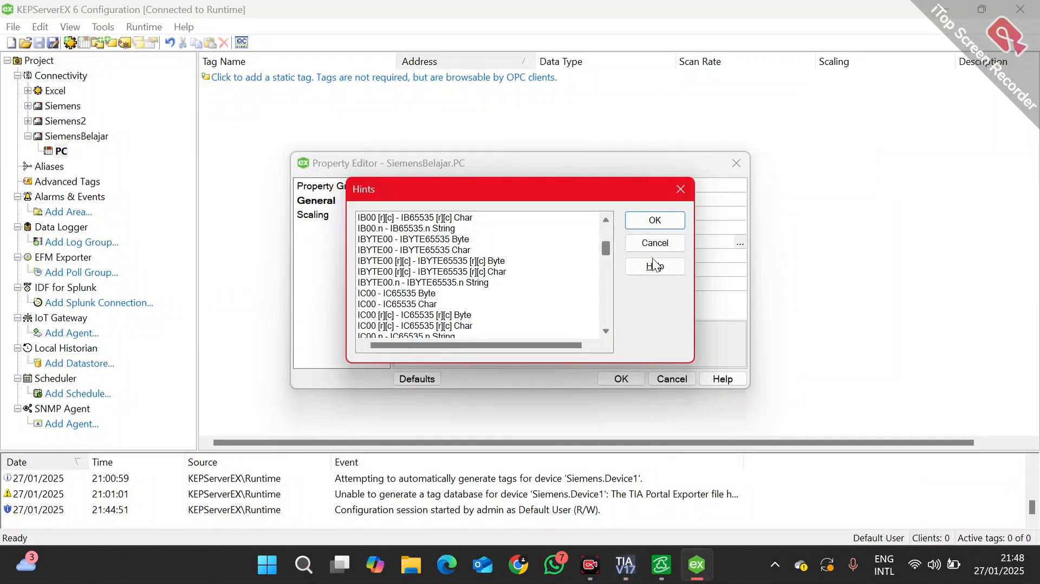
pyautogui.hotkey('alt', 'Tab')
pyautogui.hotkey('alt', 'Tab')
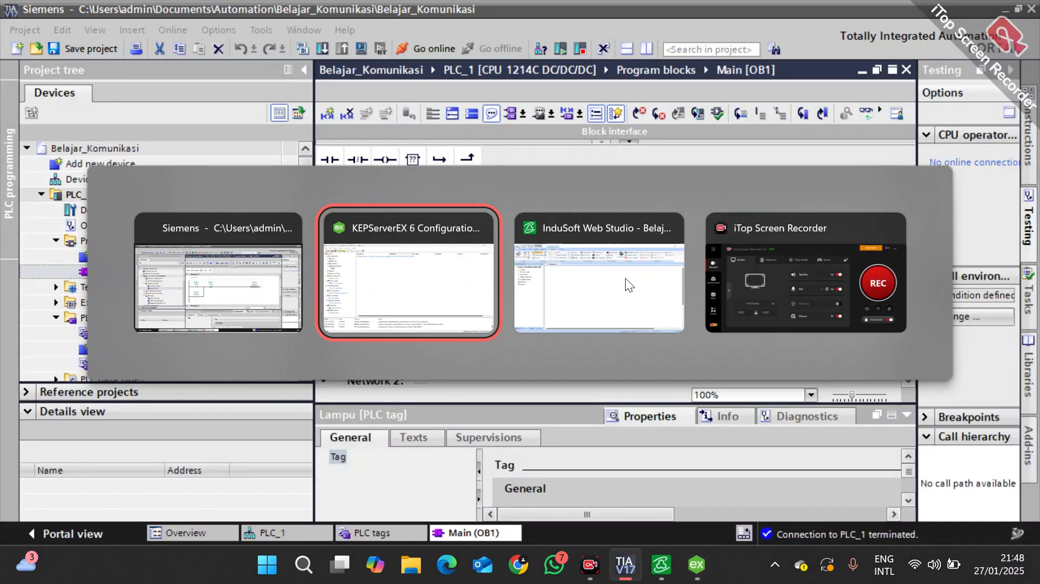
pyautogui.click(669, 222)
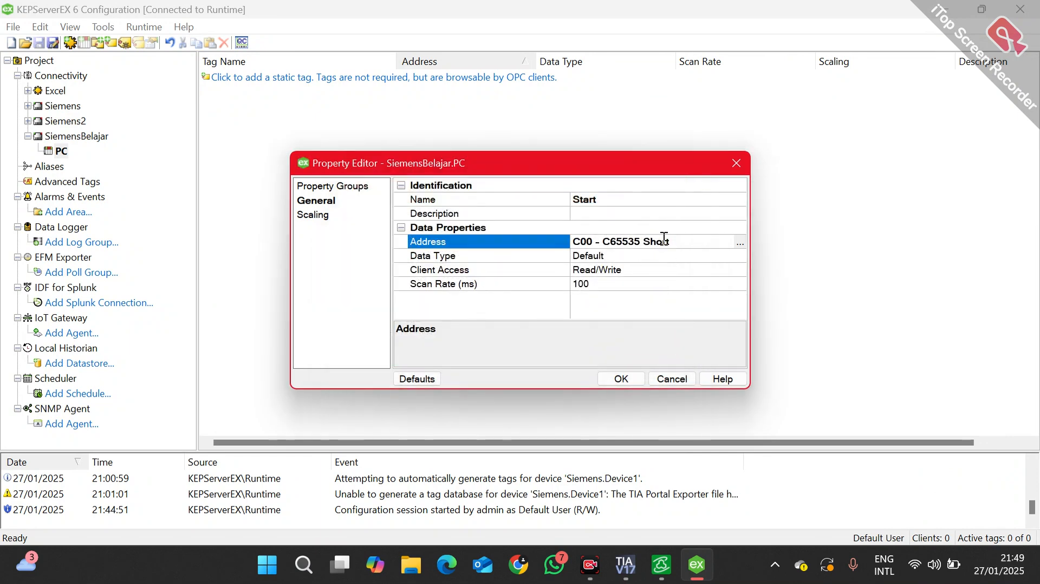
# Step: Set the Start tag's address to M0.0 and create the tag with default data type, read/write access and 100 ms scan rate
pyautogui.moveTo(670, 241); pyautogui.dragTo(555, 240)
pyautogui.write('M')
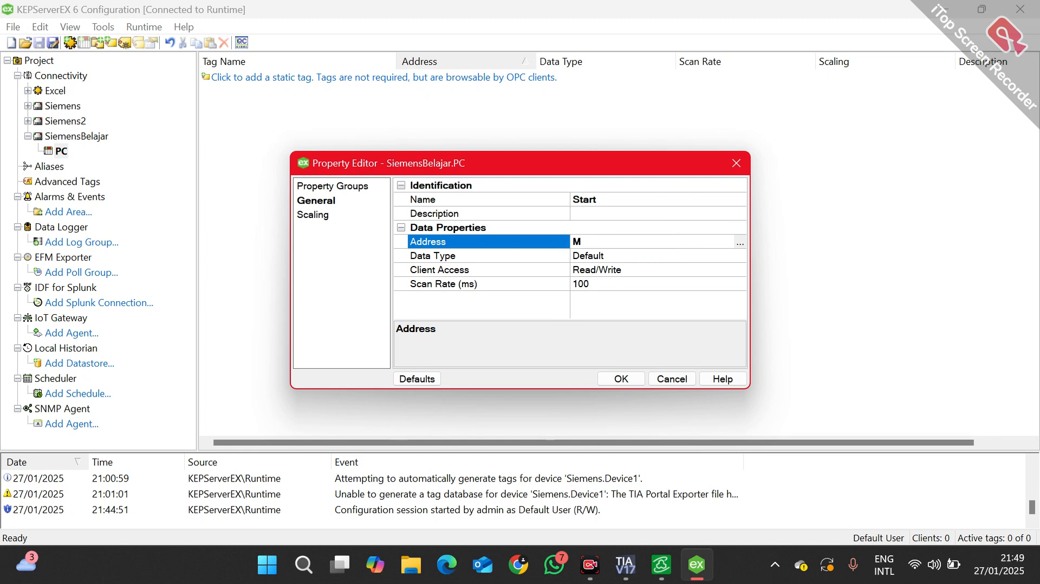
pyautogui.write('0.0')
pyautogui.click(633, 378)
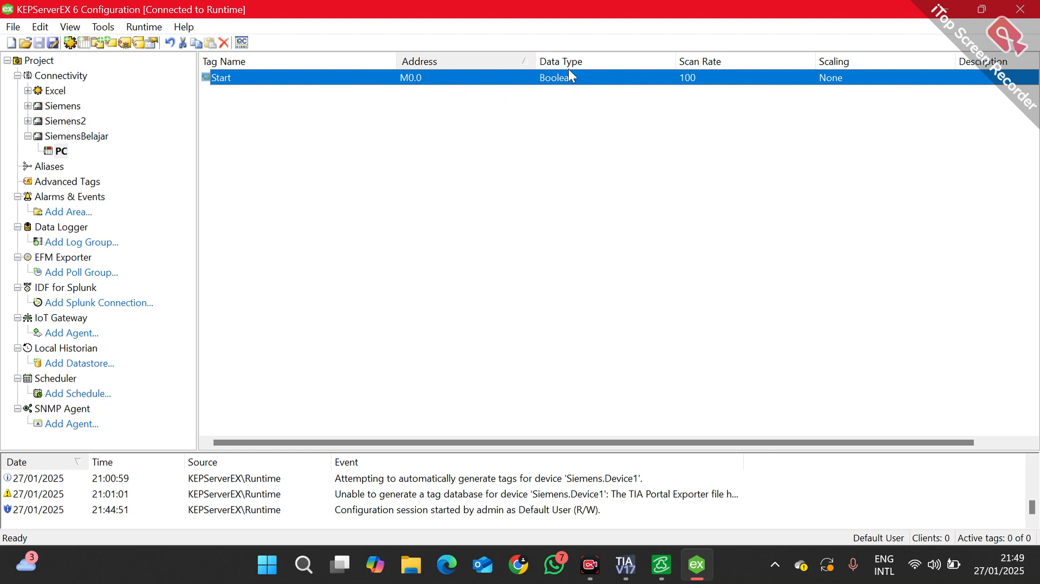
# Step: Create a new tag named Stop in the PC device with address M0.1, keeping the default data type, access and scan rate
pyautogui.click(557, 127)
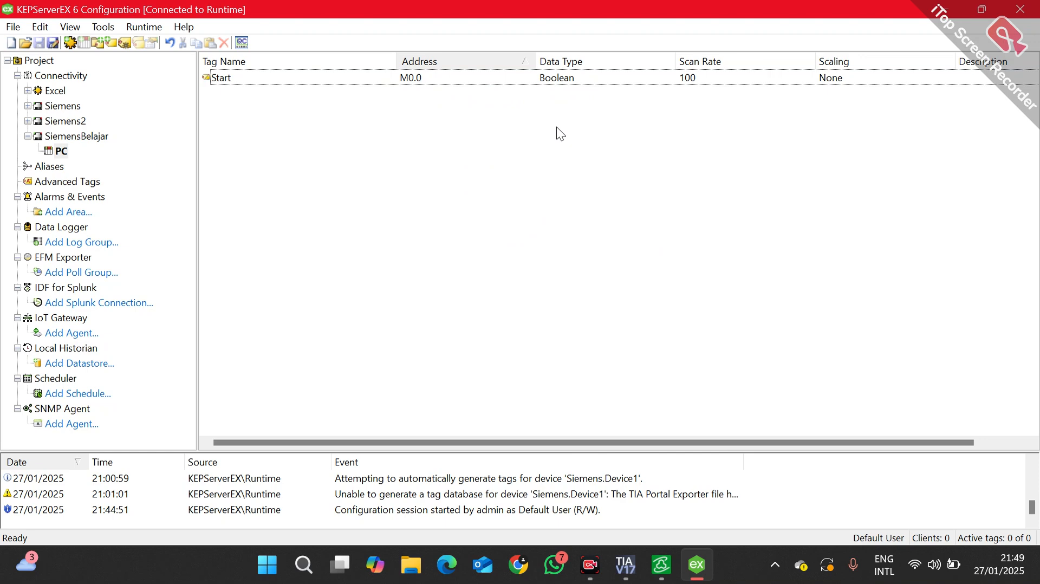
pyautogui.rightClick(443, 122)
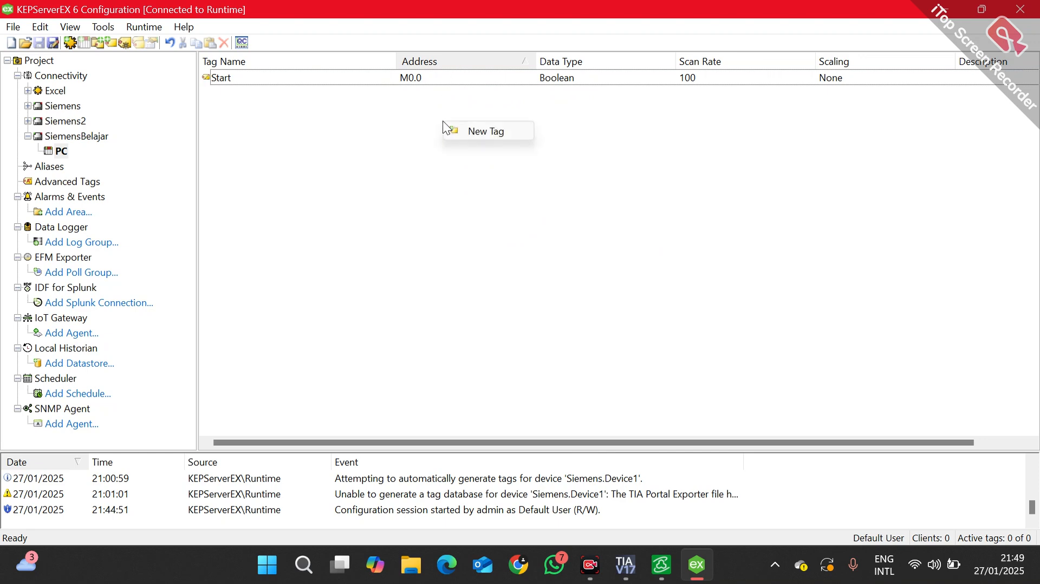
pyautogui.click(455, 131)
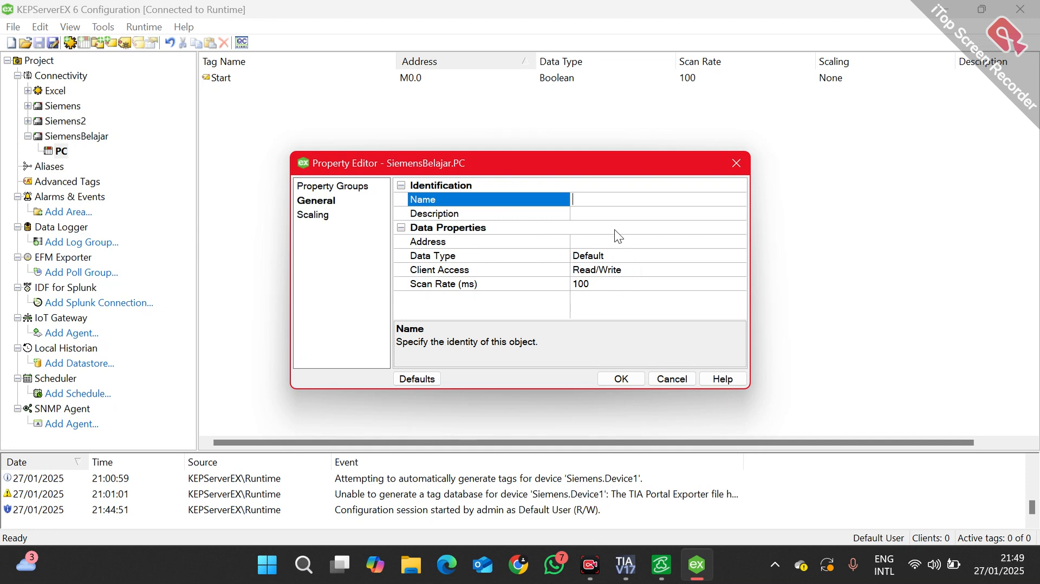
pyautogui.write('Stop')
pyautogui.press('Tab')
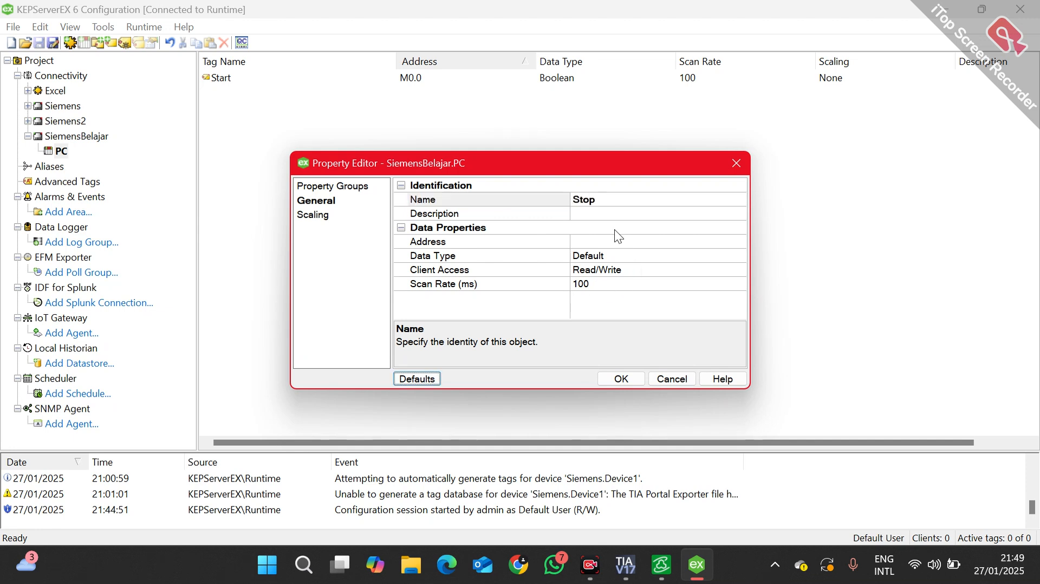
pyautogui.click(599, 241)
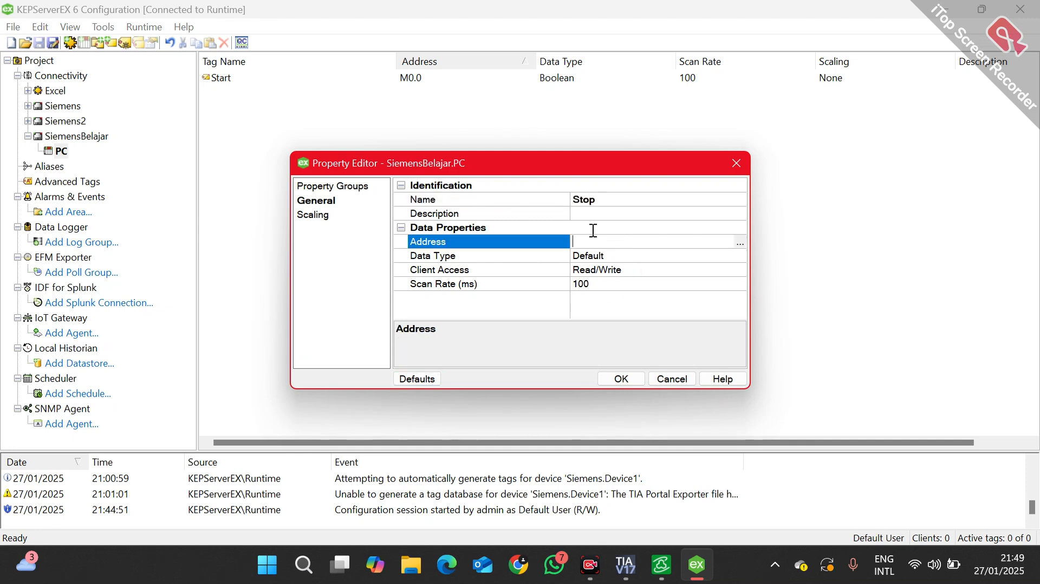
pyautogui.write('M0.1')
pyautogui.click(621, 378)
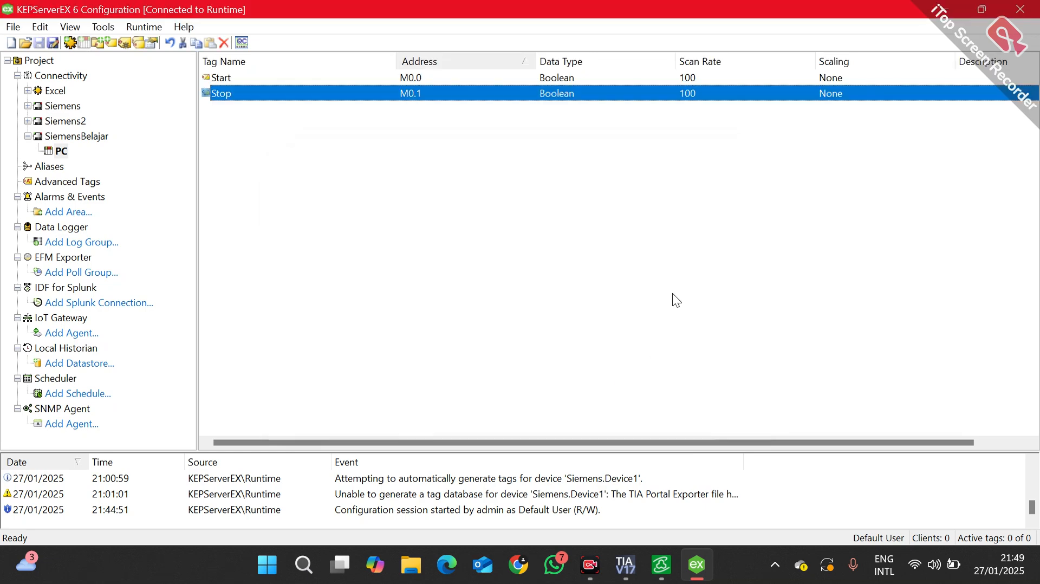
# Step: Start another new tag in the PC device, name it Lampu and set its address to Q0.0
pyautogui.click(447, 198)
pyautogui.rightClick(446, 197)
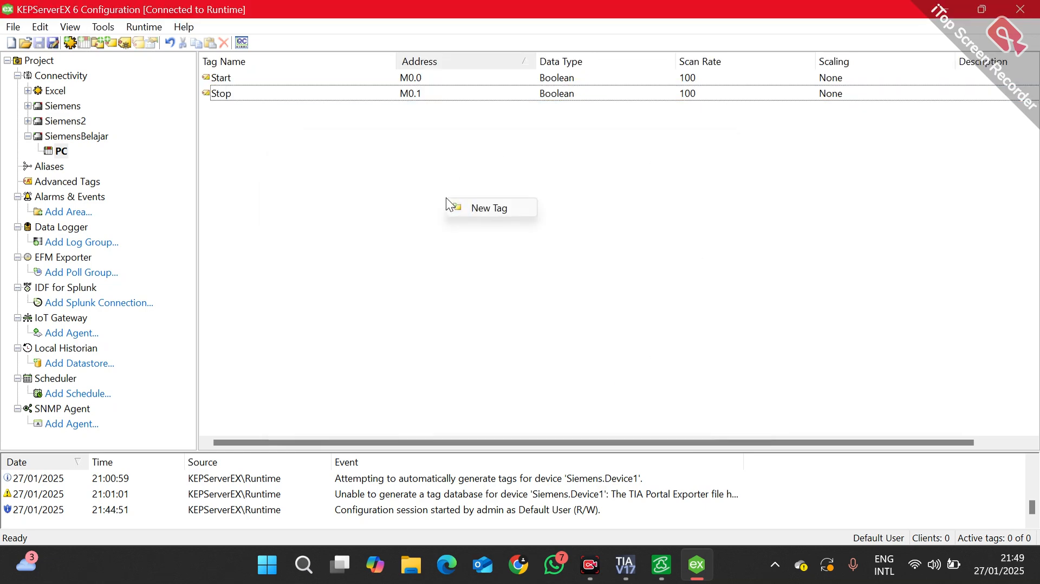
pyautogui.click(472, 207)
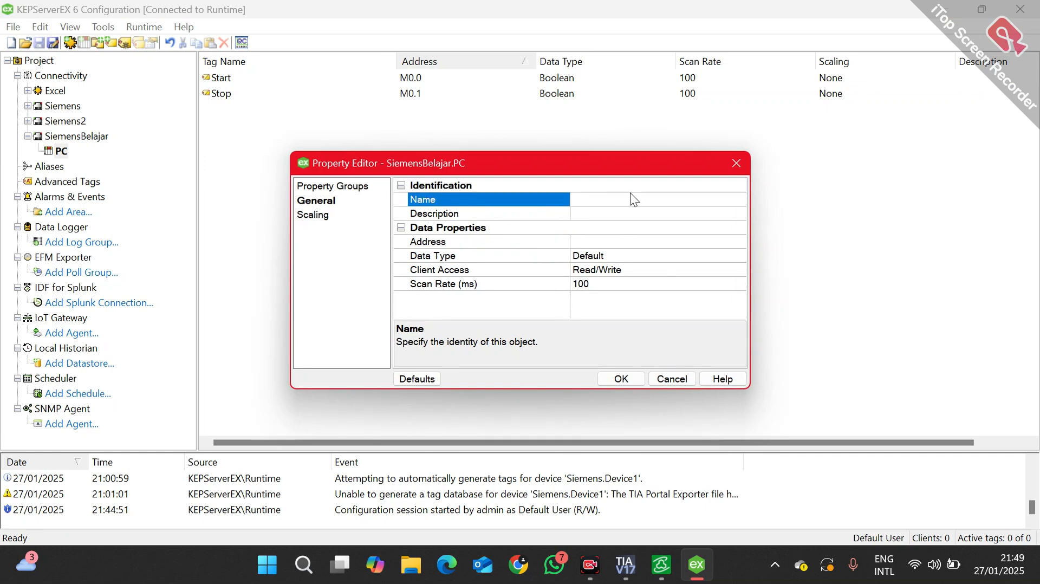
pyautogui.write('Lampu')
pyautogui.click(643, 233)
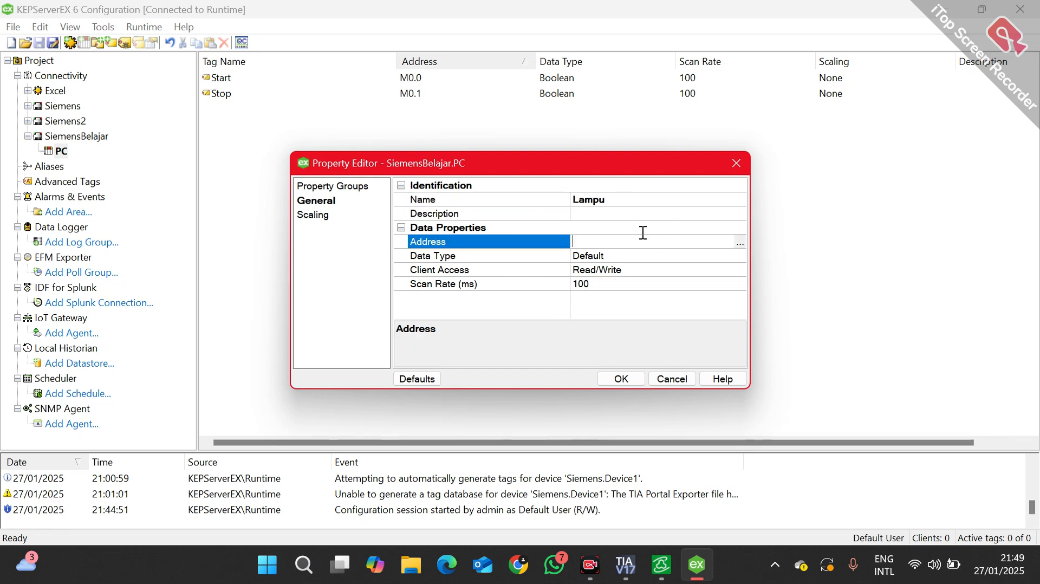
pyautogui.write('Q0.0')
# Step: Check the Lampu coil's address in TIA Portal's Network 1, then return to KEPServerEX and create the Lampu tag
pyautogui.hotkey('alt', 'Tab')
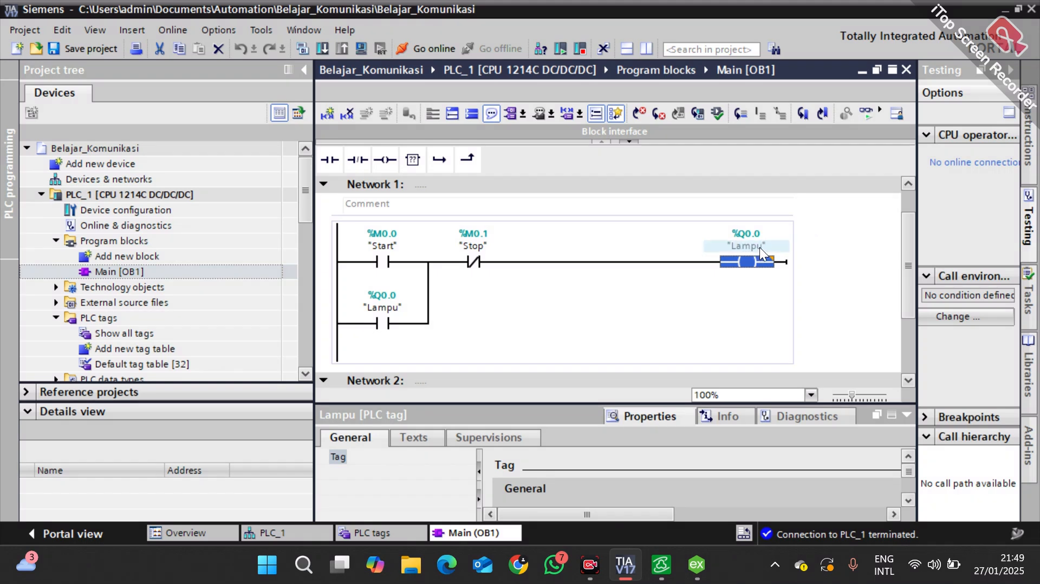
pyautogui.hotkey('alt', 'Tab')
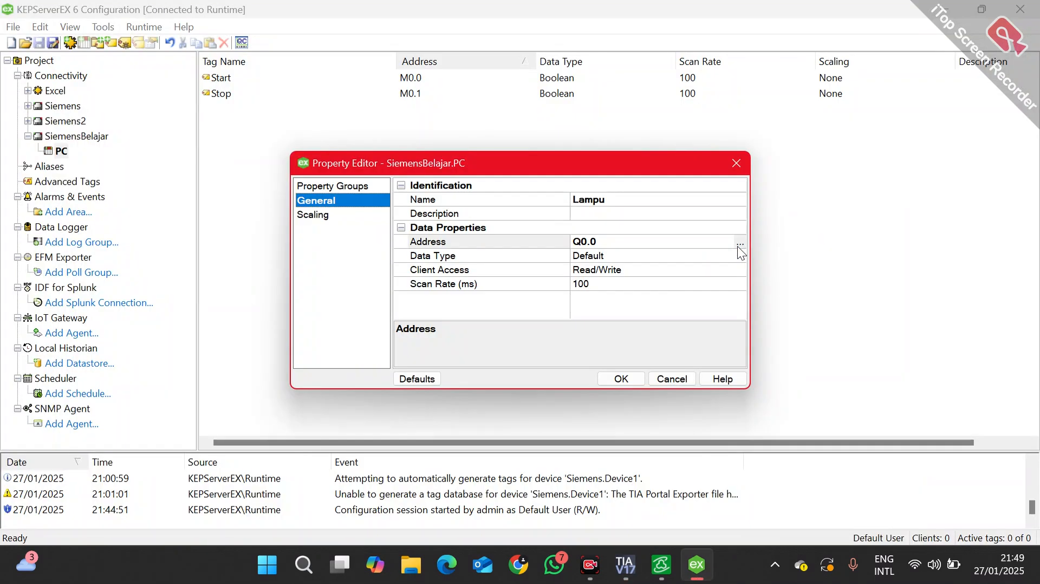
pyautogui.click(617, 379)
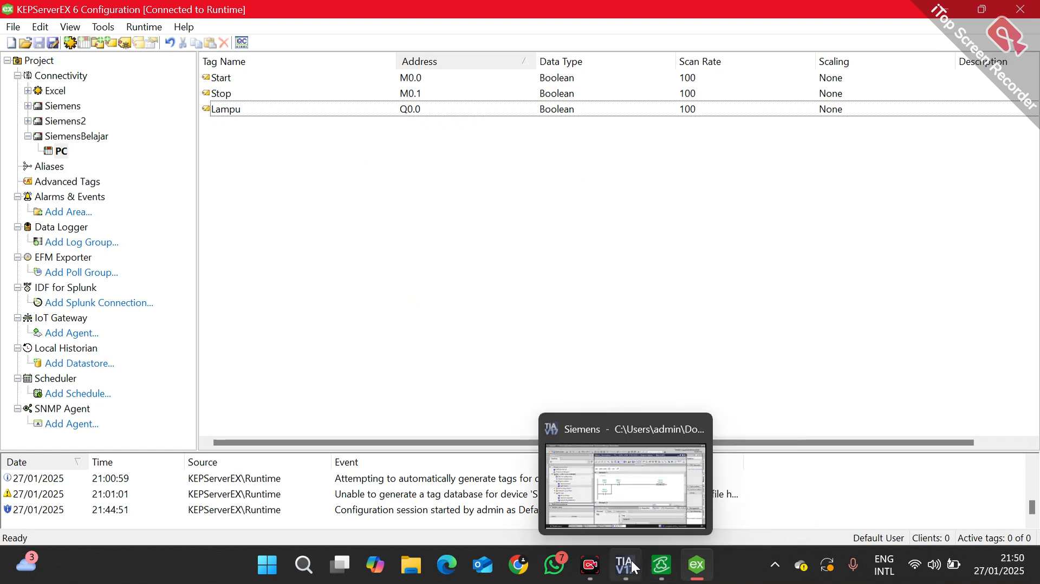
# Step: Launch OPC Quick Client from KEPServerEX and start closing its untitled session
pyautogui.click(246, 43)
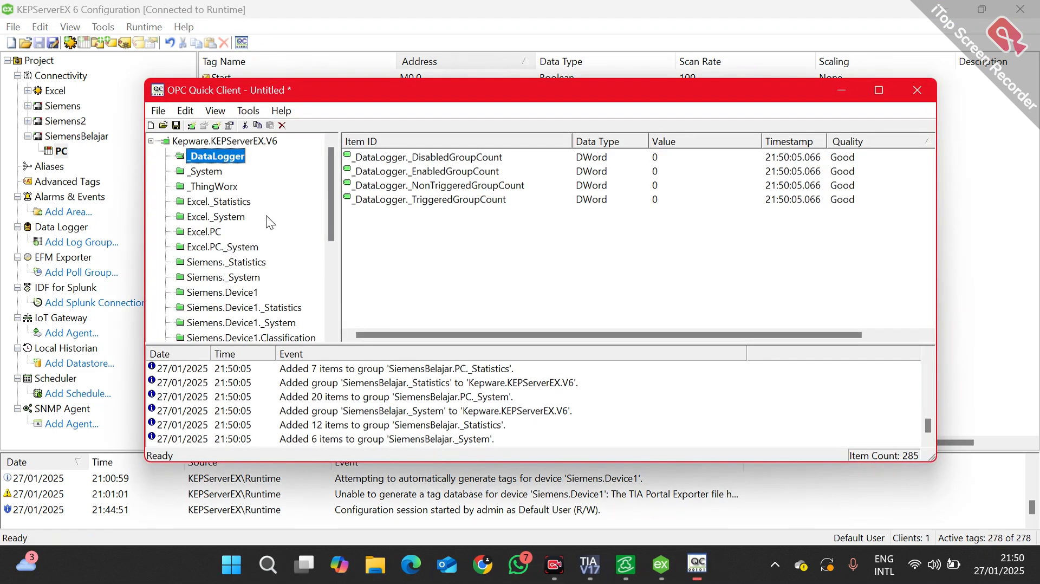
pyautogui.click(902, 96)
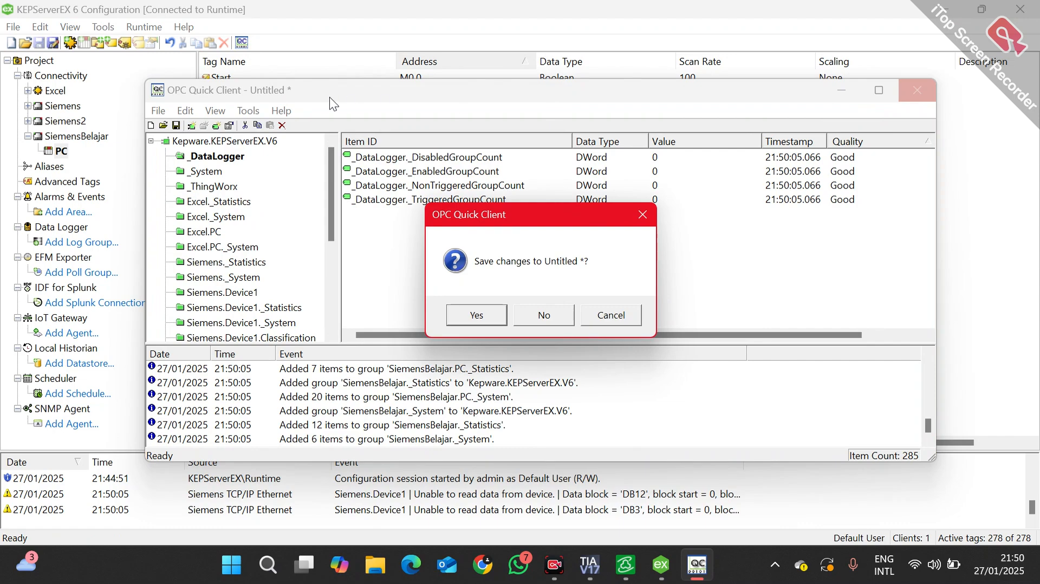
# Step: Discard the untitled session's changes, relaunch OPC Quick Client and display the items of the SiemensBelajar.PC group
pyautogui.click(547, 320)
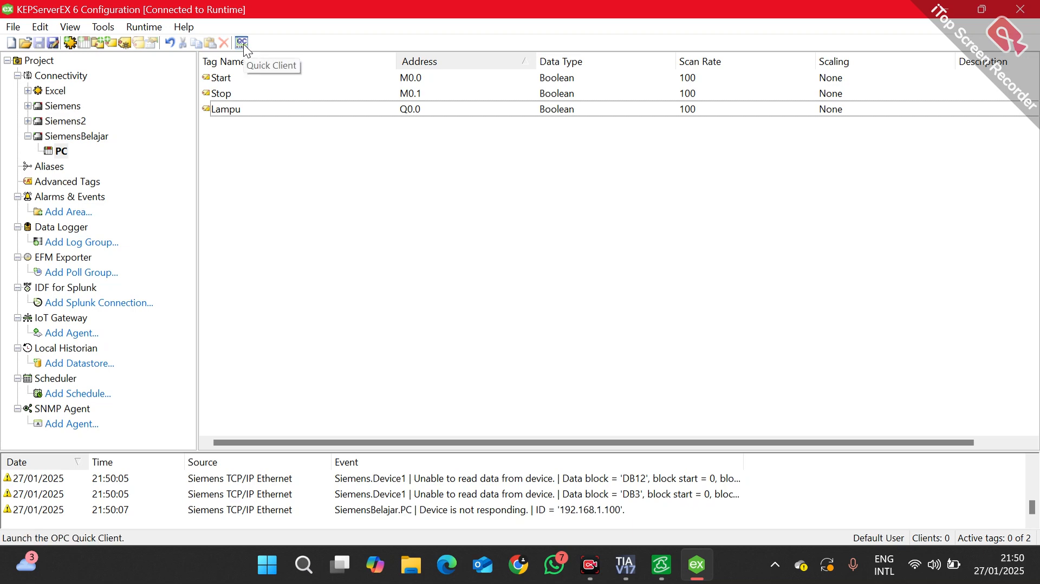
pyautogui.click(242, 42)
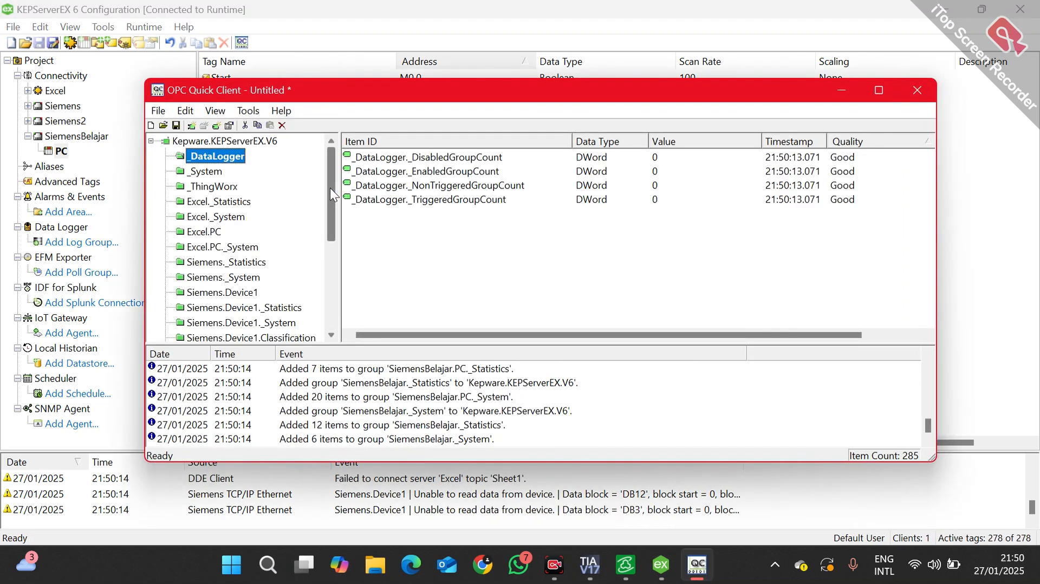
pyautogui.moveTo(330, 187); pyautogui.dragTo(319, 292)
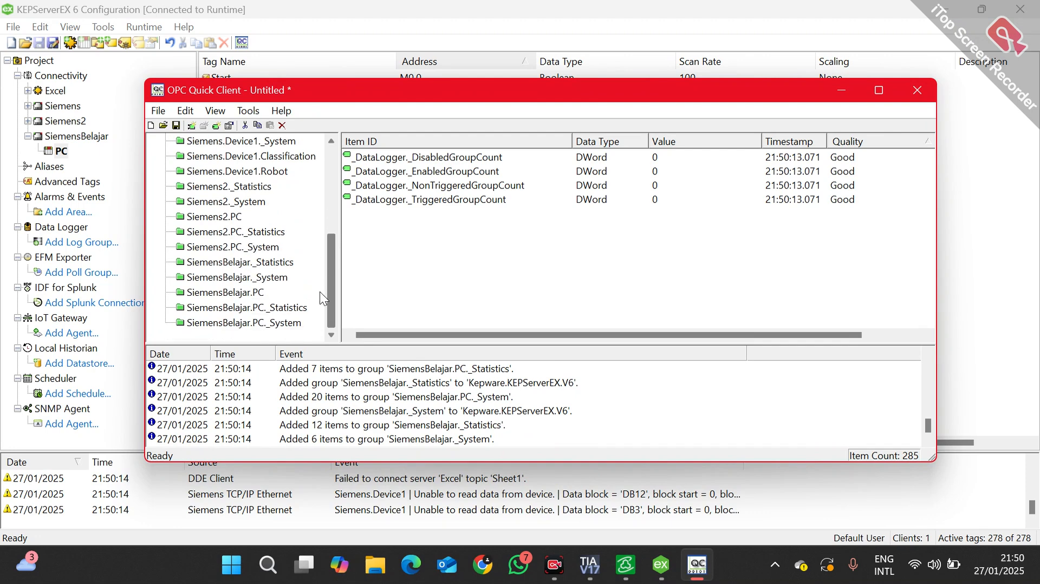
pyautogui.doubleClick(230, 293)
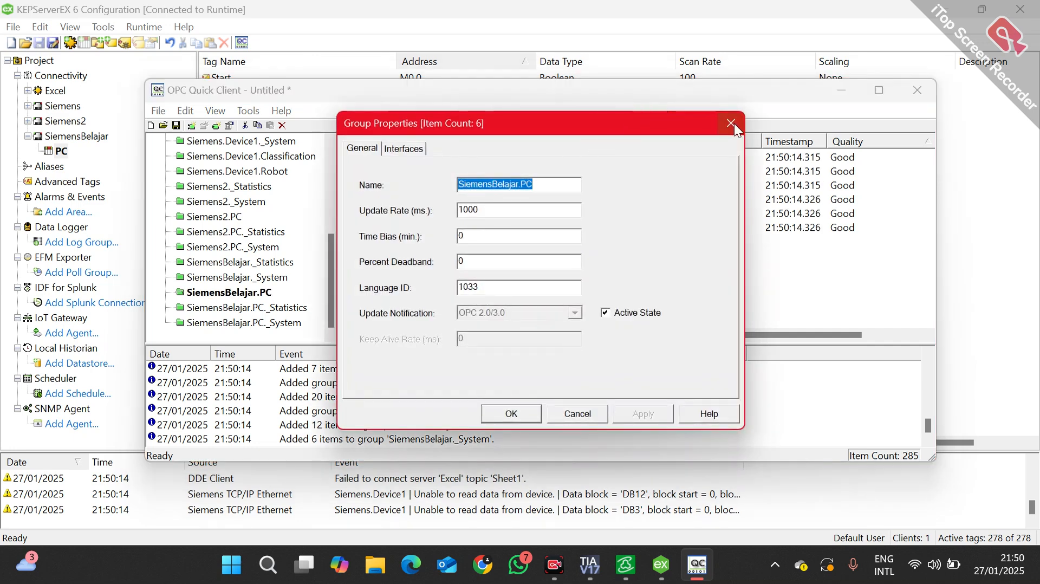
pyautogui.click(731, 124)
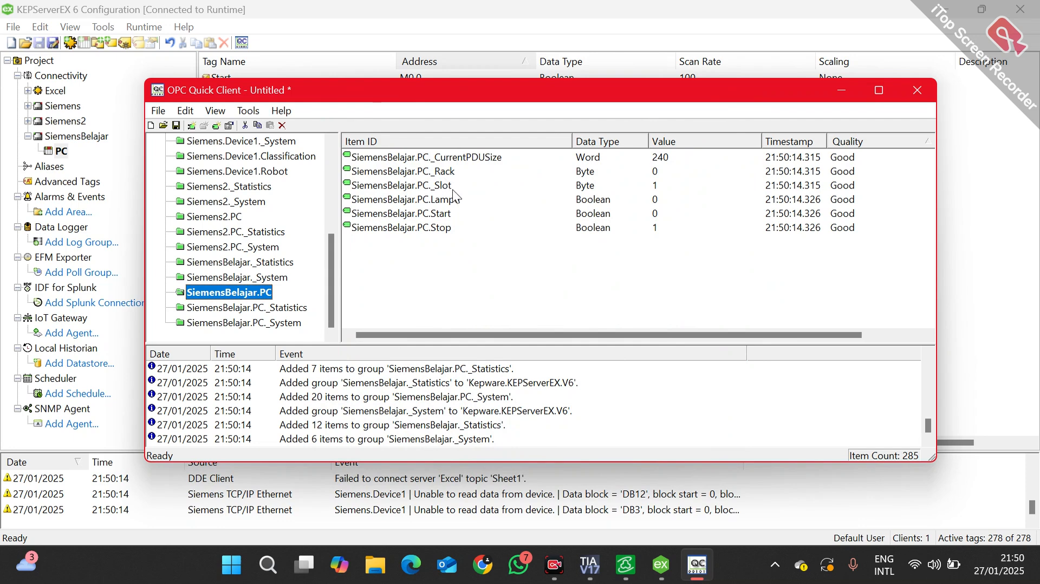
# Step: Examine the values and quality of the Lampu, Start and Stop tags in the SiemensBelajar.PC group
pyautogui.click(440, 231)
pyautogui.click(456, 217)
pyautogui.click(481, 200)
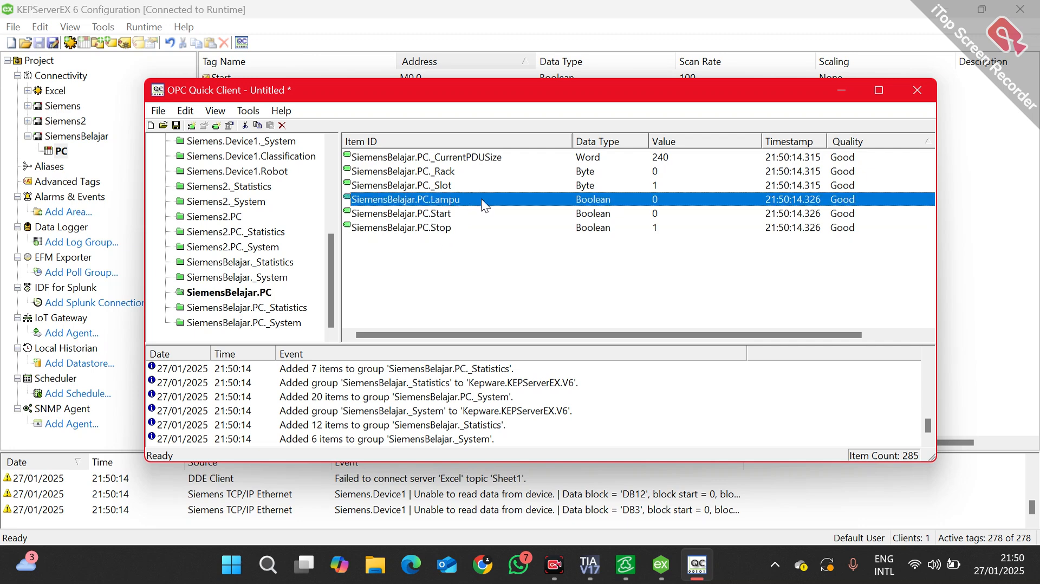
pyautogui.click(467, 214)
pyautogui.click(453, 228)
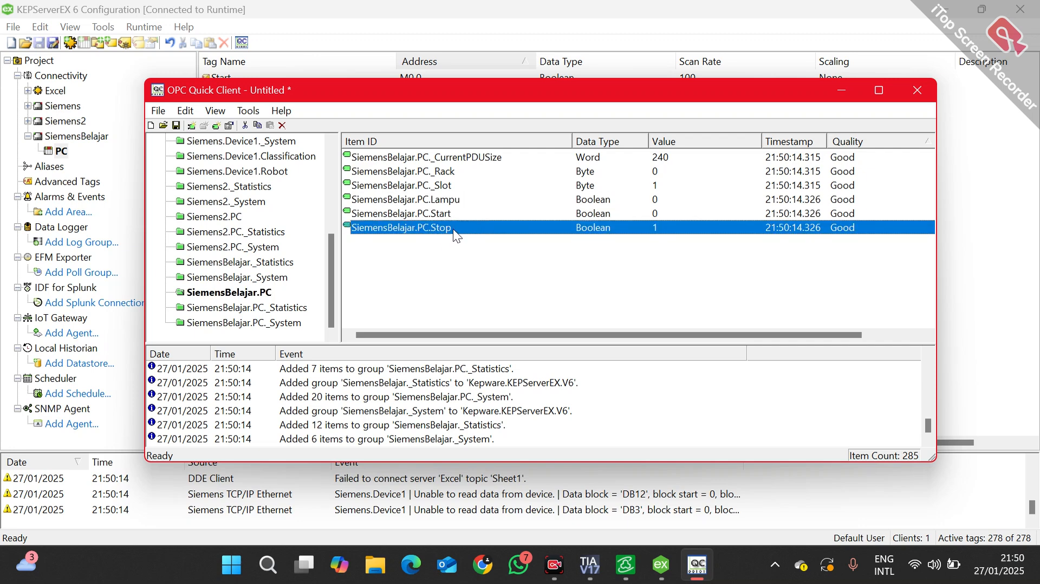
pyautogui.click(632, 214)
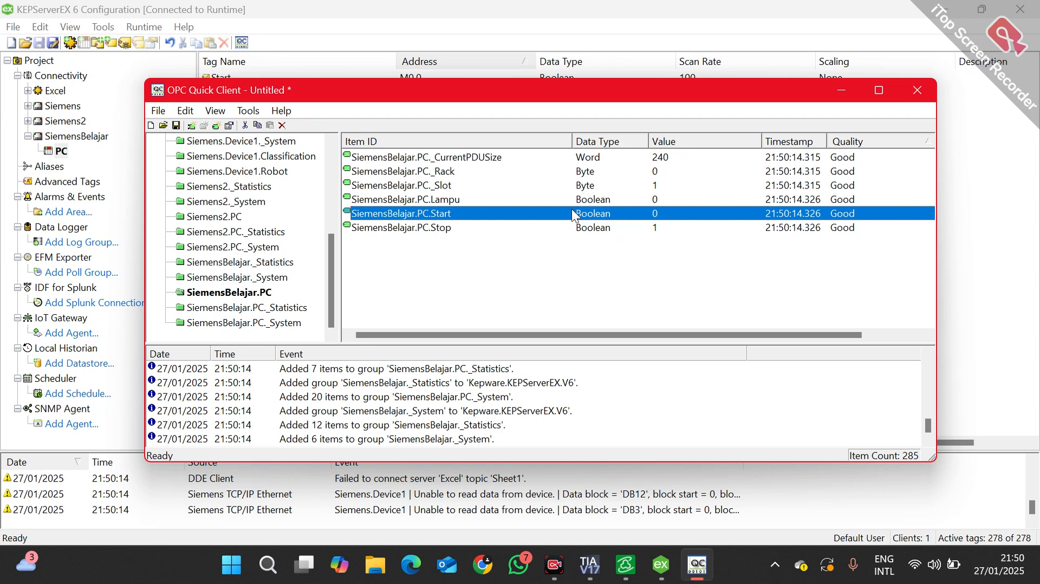
pyautogui.click(566, 227)
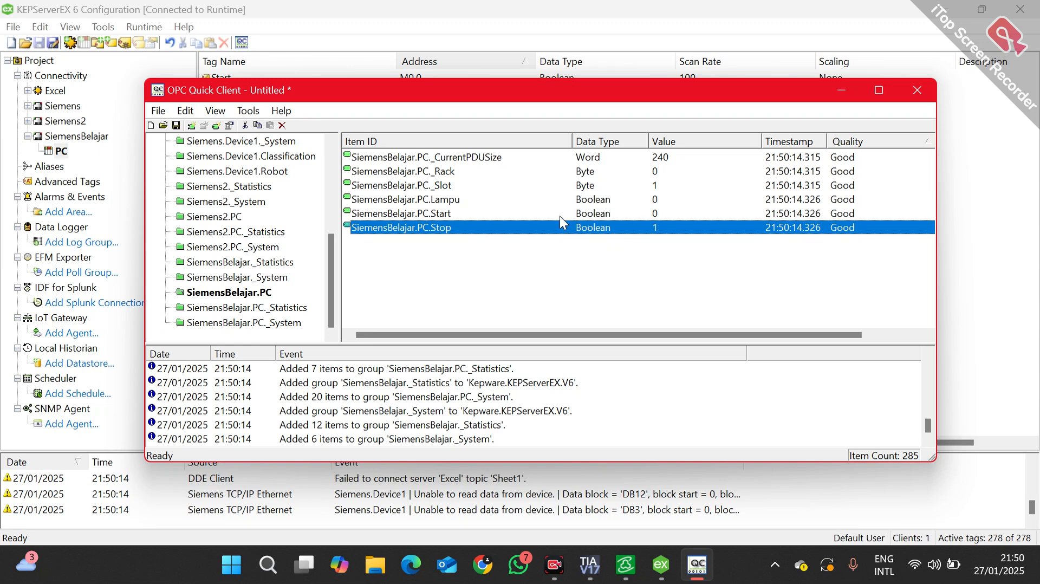
# Step: Write the value 1 to the SiemensBelajar.PC.Start tag with an Asynchronous 2.0 Write
pyautogui.click(560, 215)
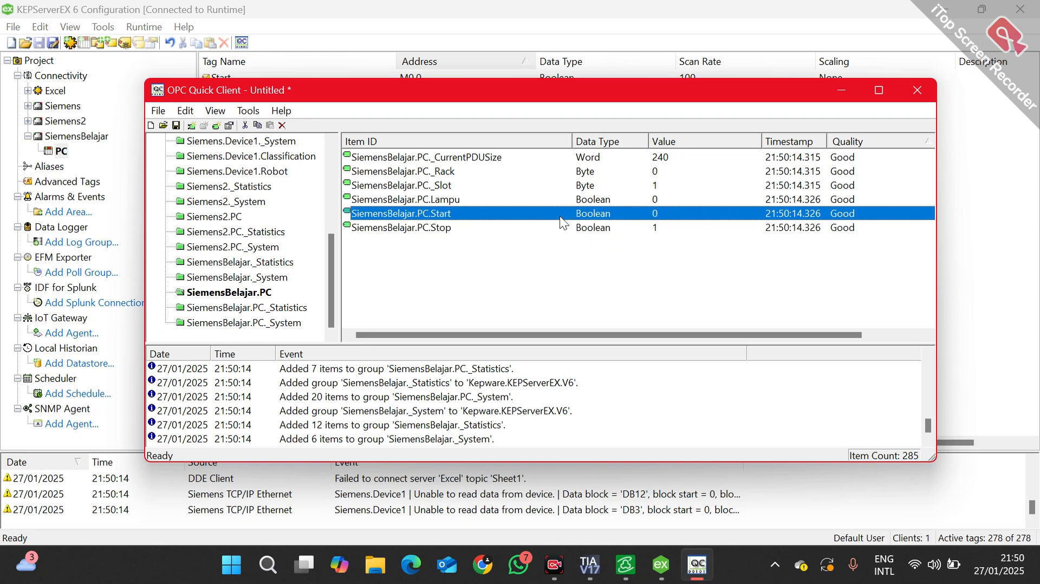
pyautogui.rightClick(594, 212)
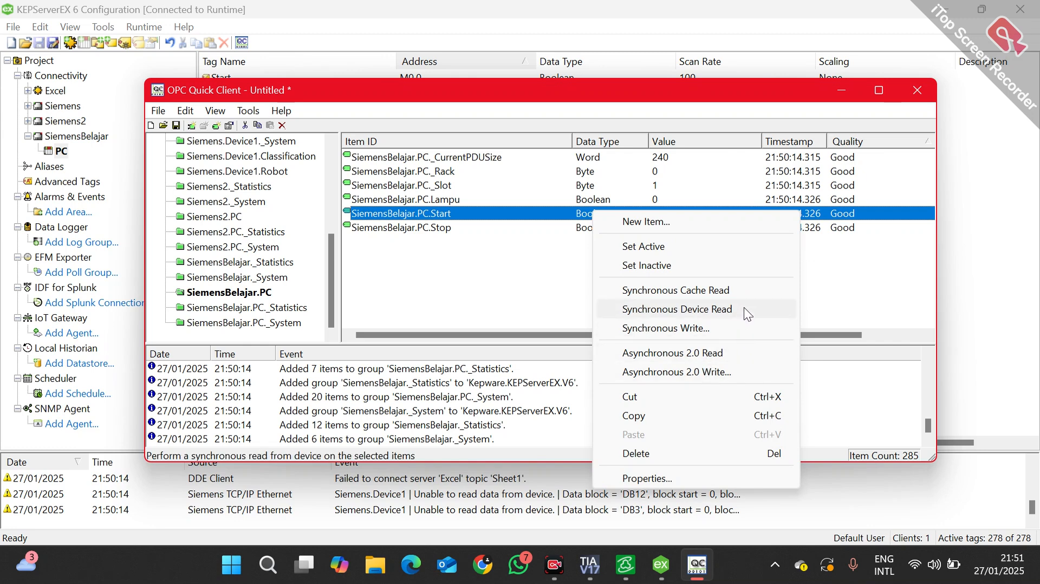
pyautogui.click(697, 368)
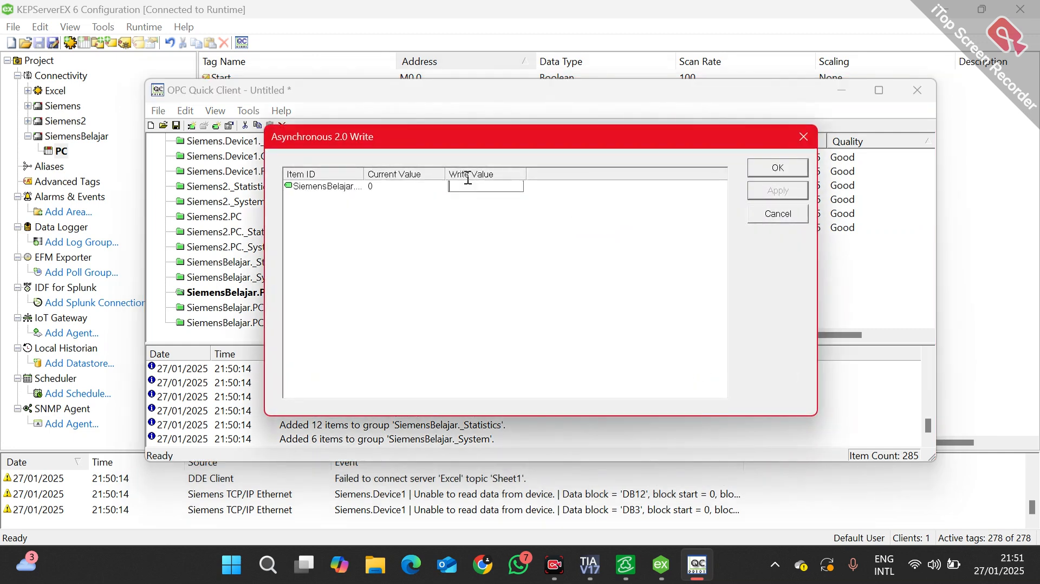
pyautogui.write('1')
pyautogui.click(769, 193)
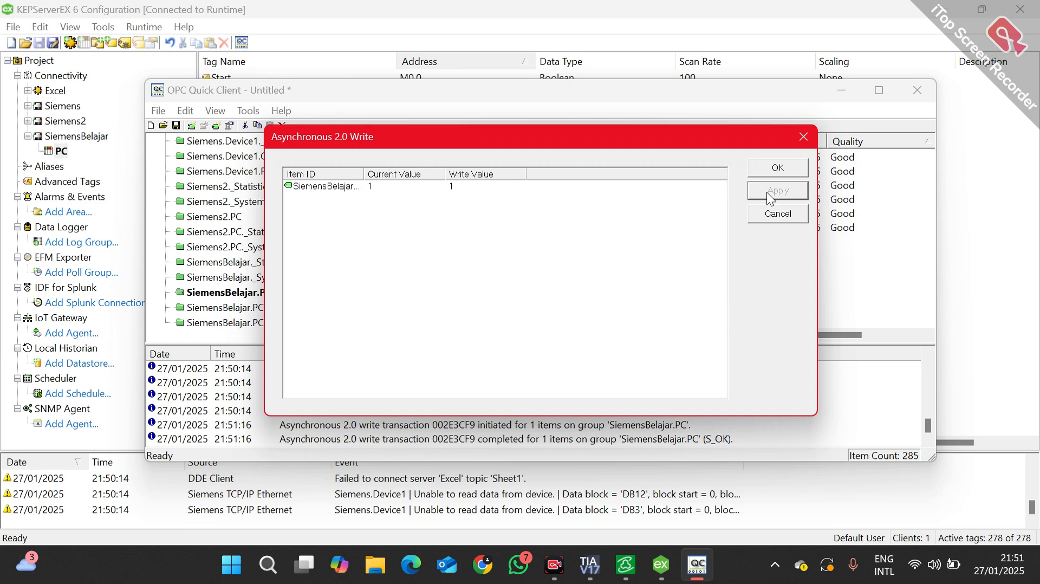
pyautogui.click(778, 168)
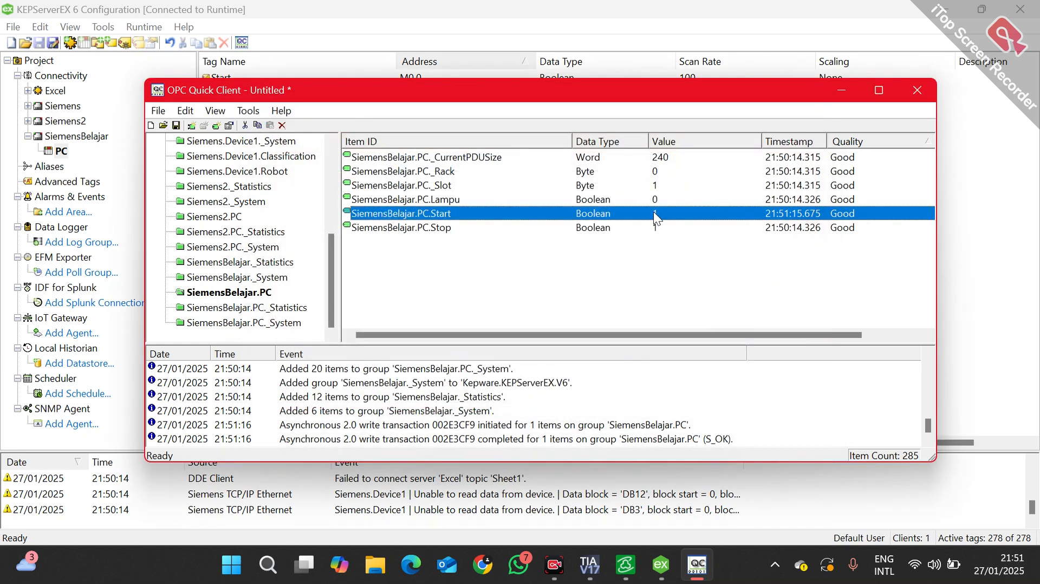
pyautogui.rightClick(656, 217)
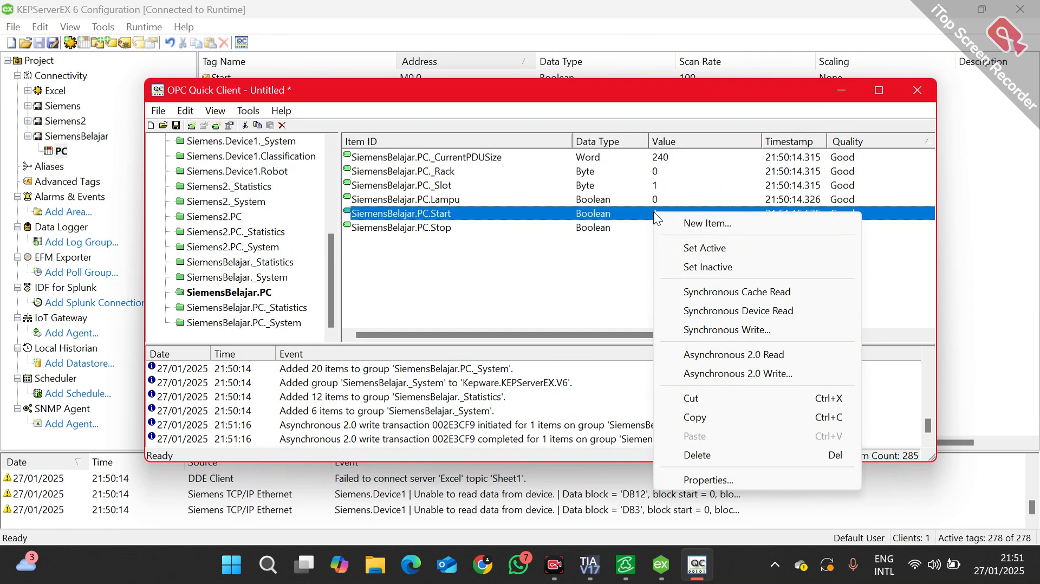
pyautogui.click(595, 285)
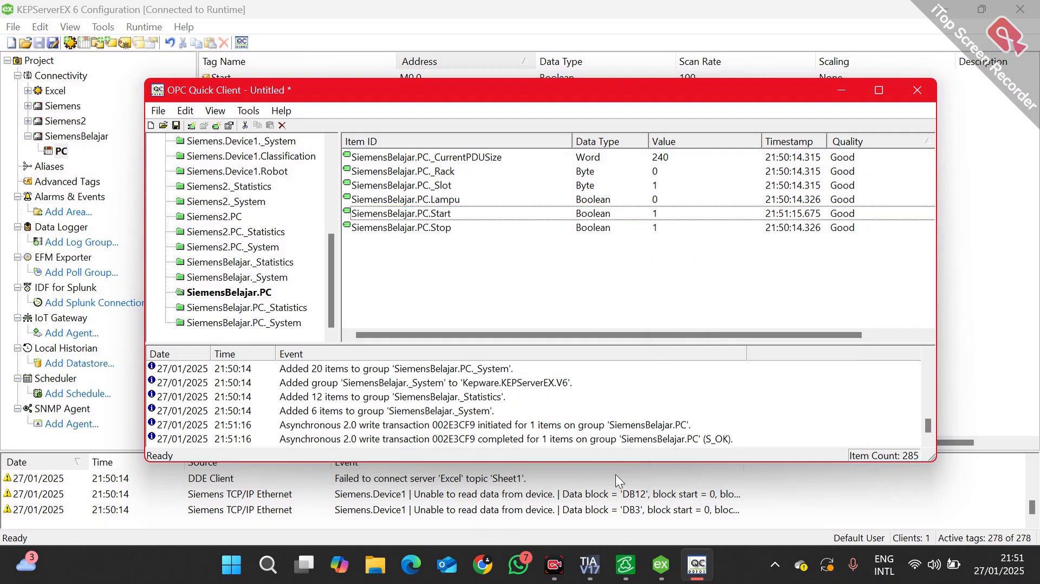
# Step: Switch to TIA Portal, go online with PLC_1 and turn on monitoring for the Main [OB1] block
pyautogui.moveTo(640, 575)
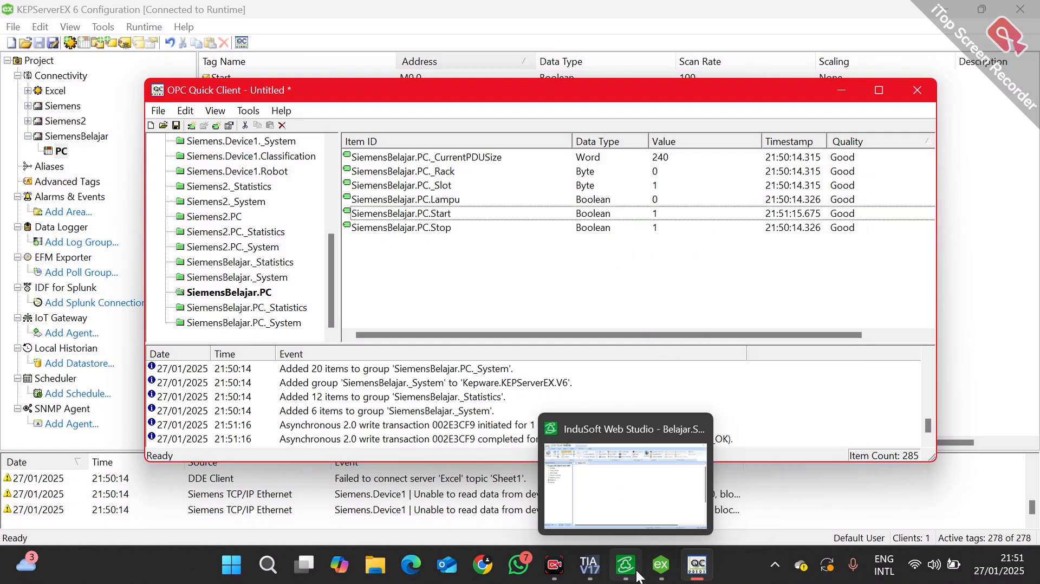
pyautogui.click(590, 565)
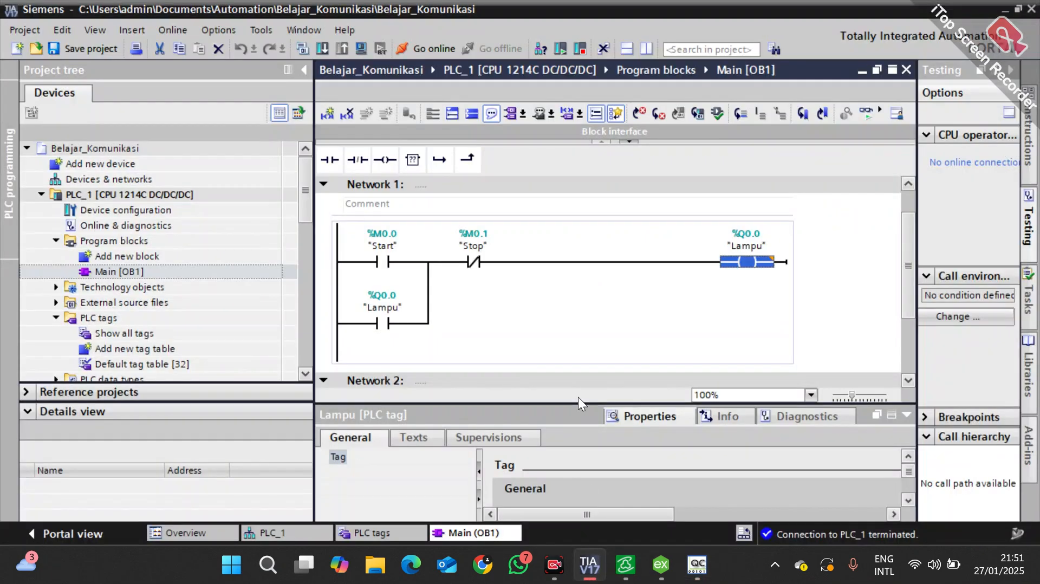
pyautogui.click(552, 297)
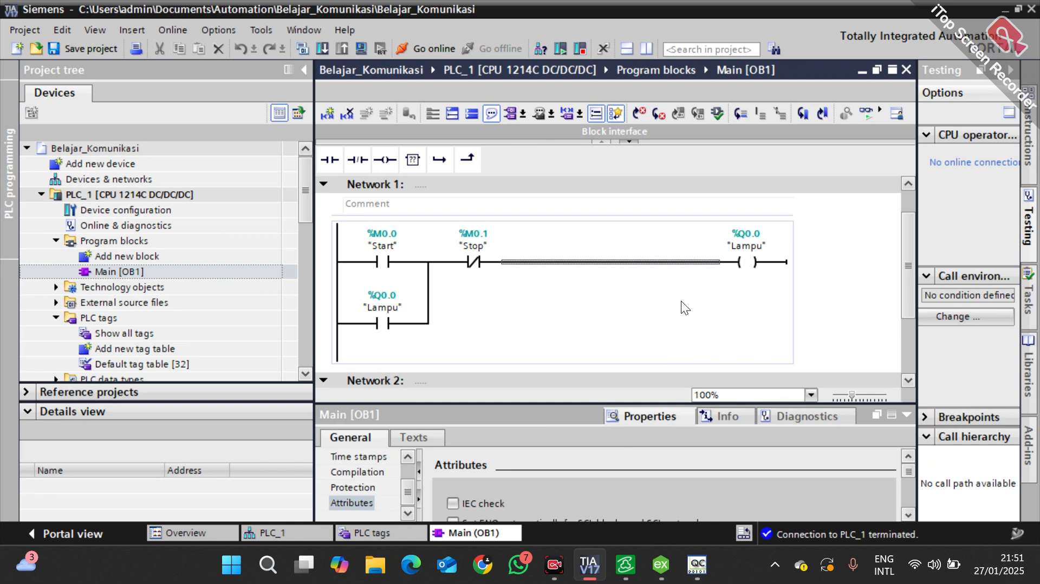
pyautogui.click(421, 47)
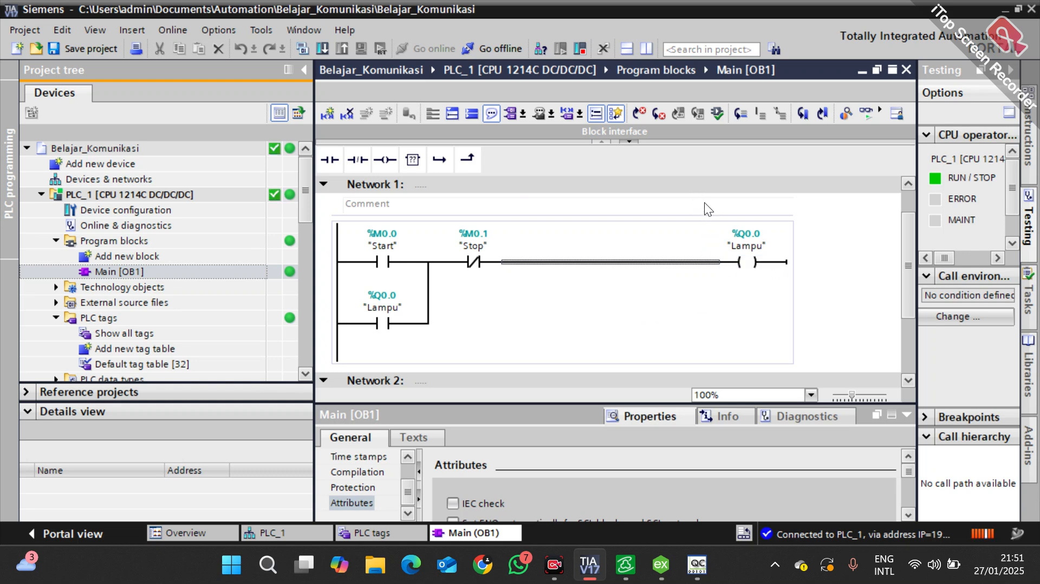
pyautogui.click(870, 113)
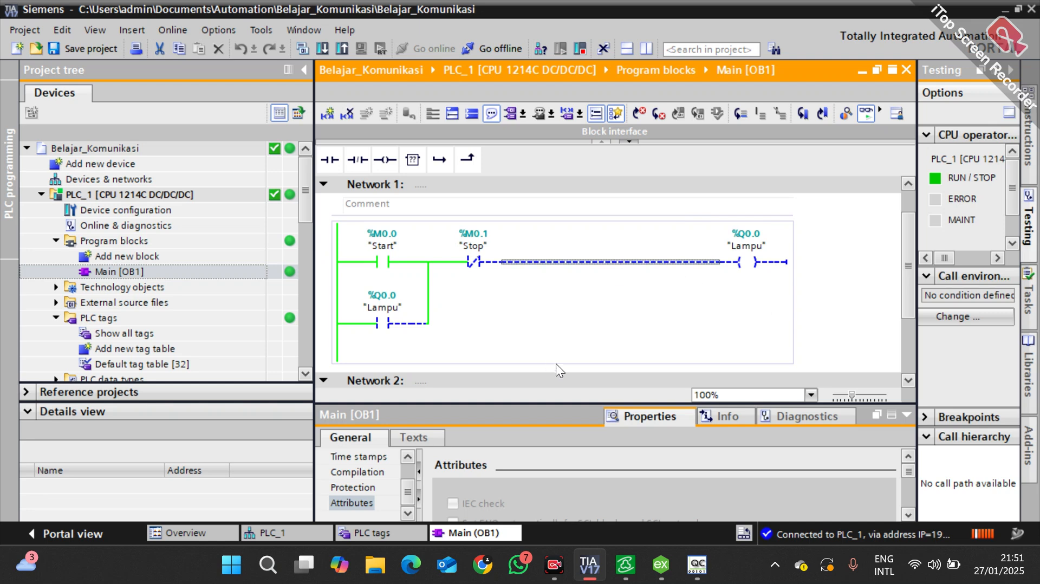
# Step: Modify the Start contact (M0.0) in Network 1 to 0
pyautogui.click(471, 261)
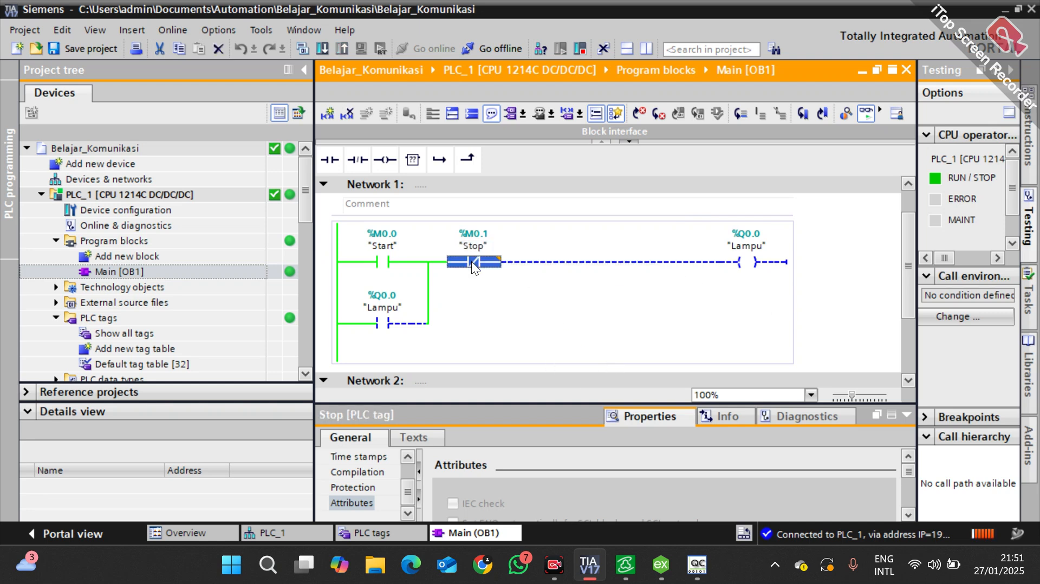
pyautogui.rightClick(391, 265)
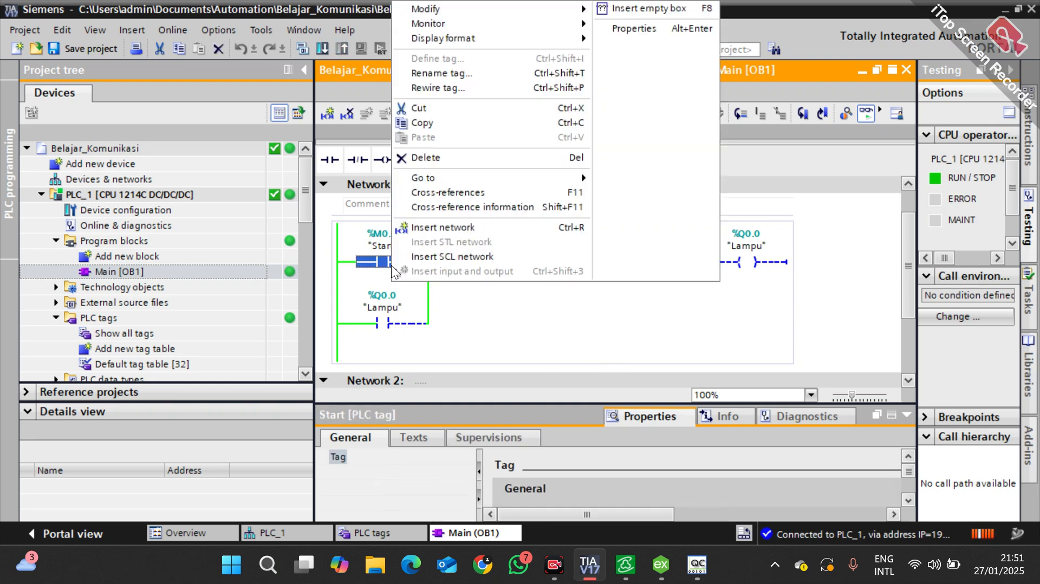
pyautogui.moveTo(561, 6)
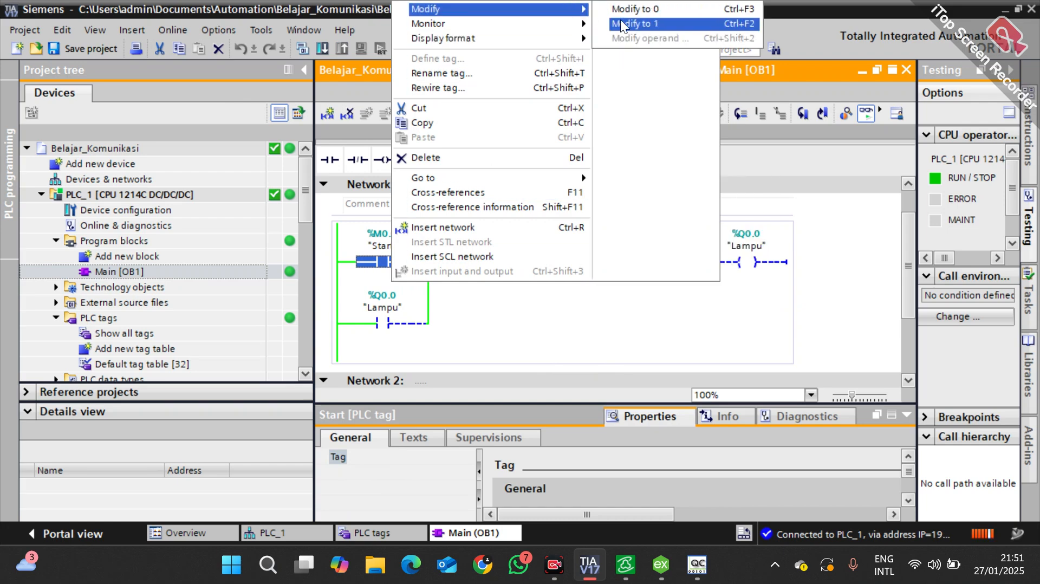
pyautogui.click(622, 20)
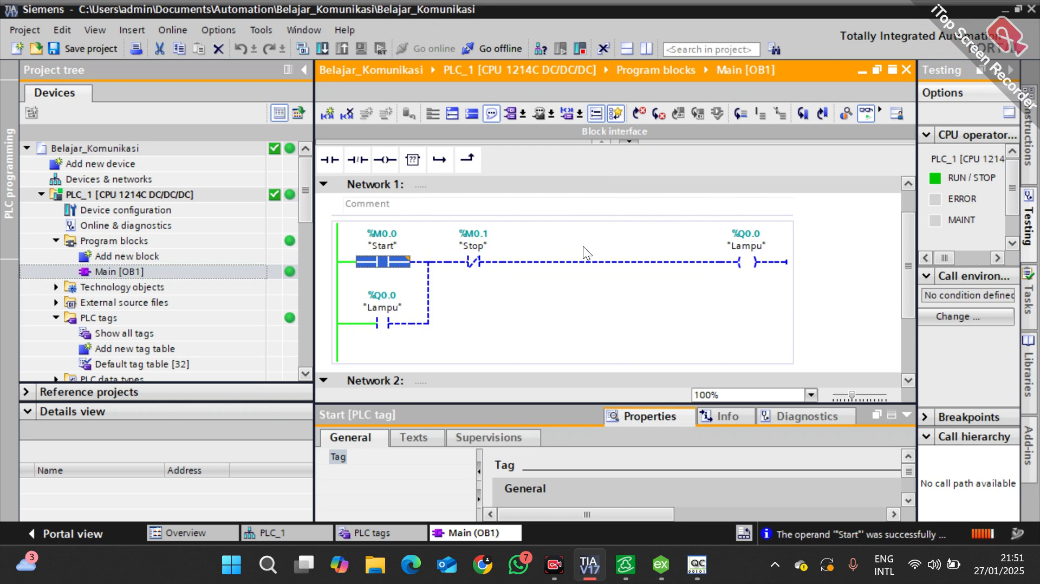
# Step: Modify the Stop contact (M0.1) in Network 1 to 1
pyautogui.rightClick(469, 264)
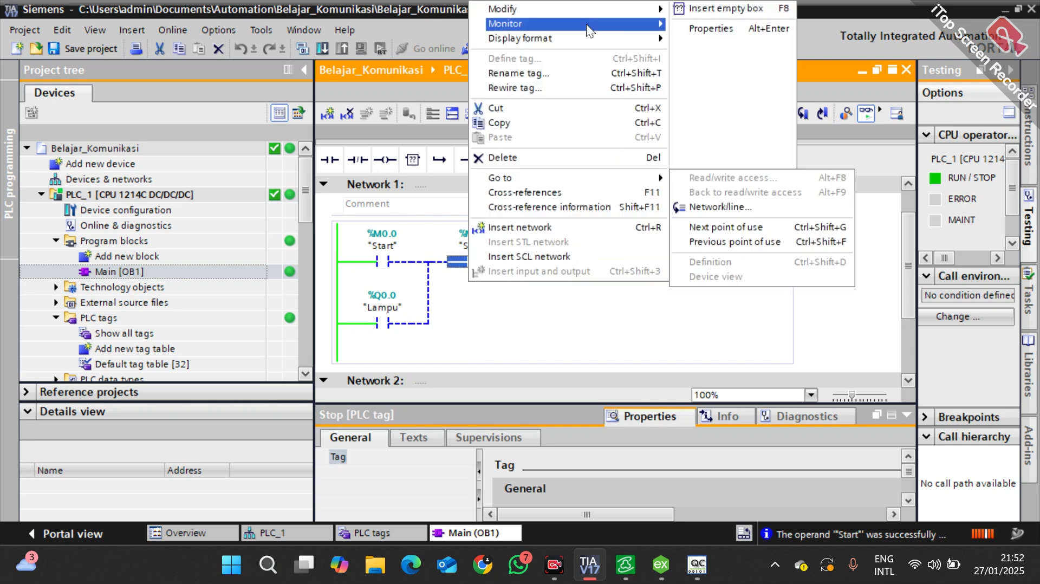
pyautogui.moveTo(590, 4)
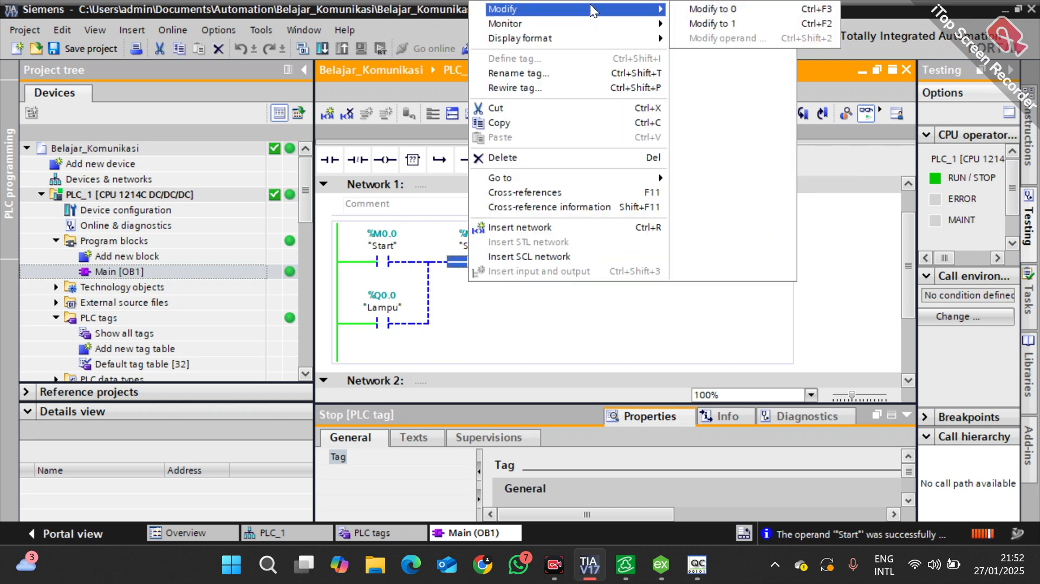
pyautogui.click(702, 23)
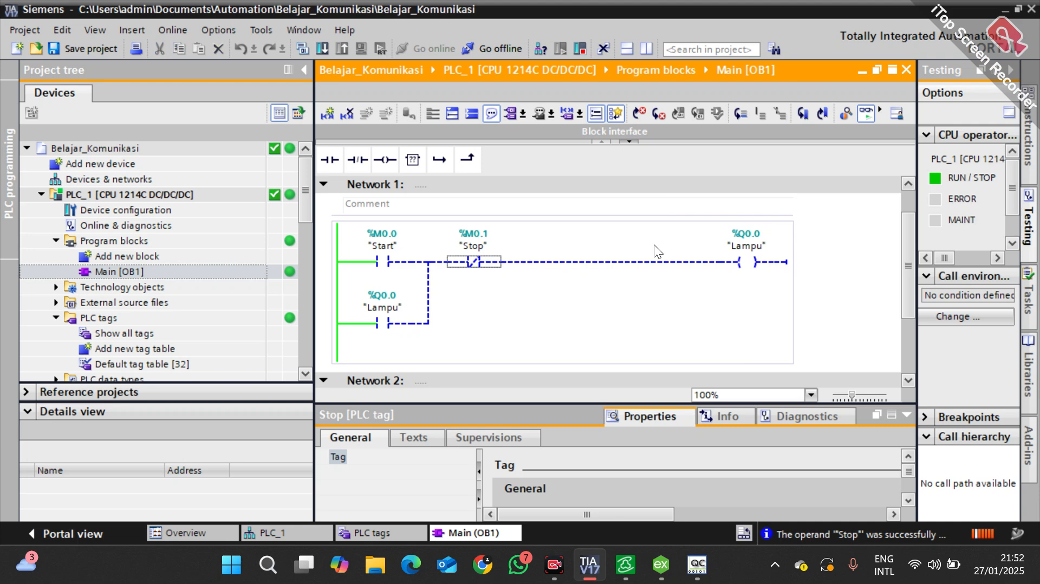
# Step: Modify the Stop contact (M0.1) in Network 1 to 0
pyautogui.rightClick(498, 259)
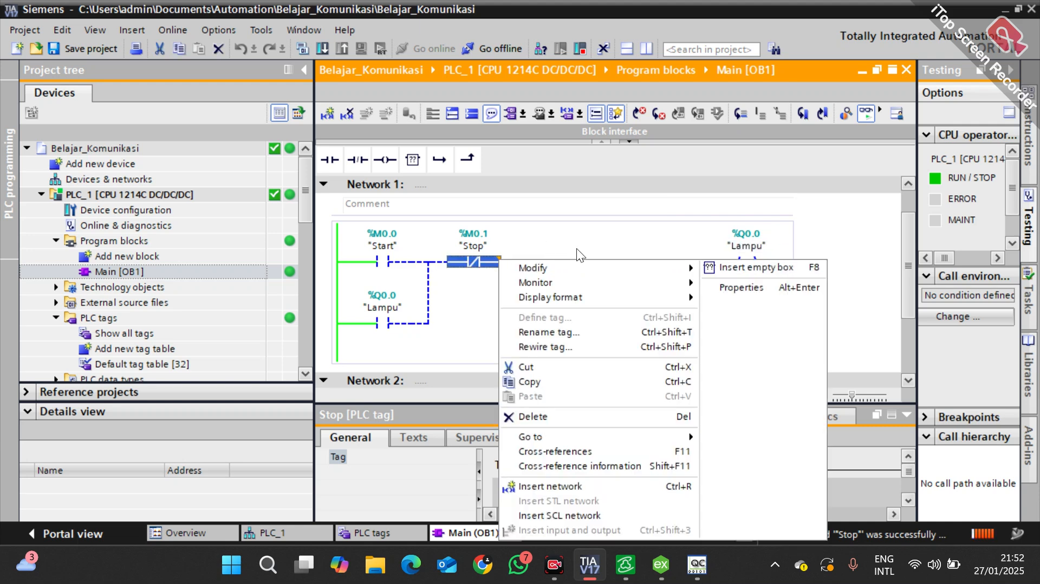
pyautogui.moveTo(600, 267)
pyautogui.click(757, 265)
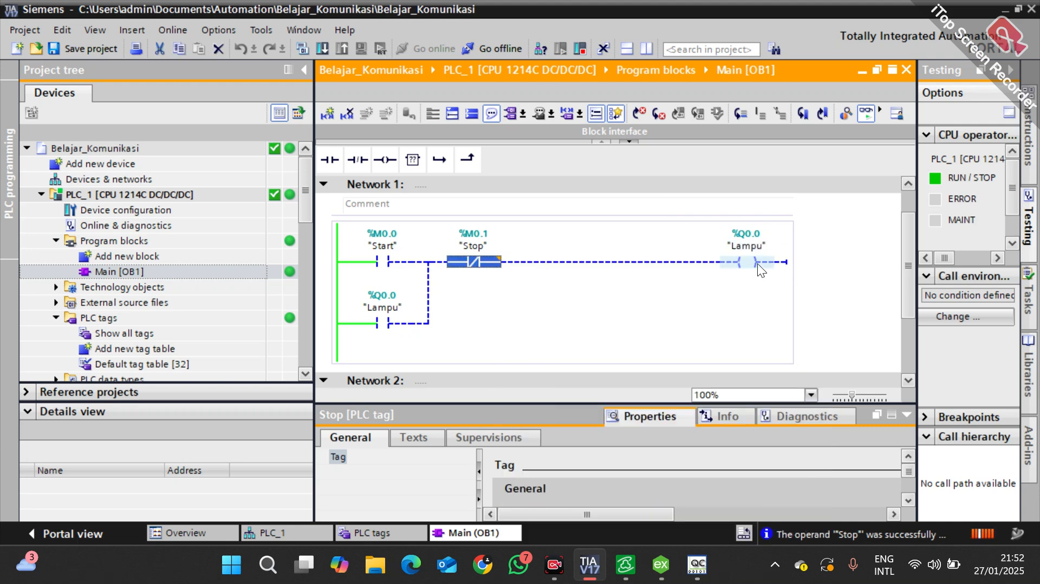
pyautogui.click(755, 259)
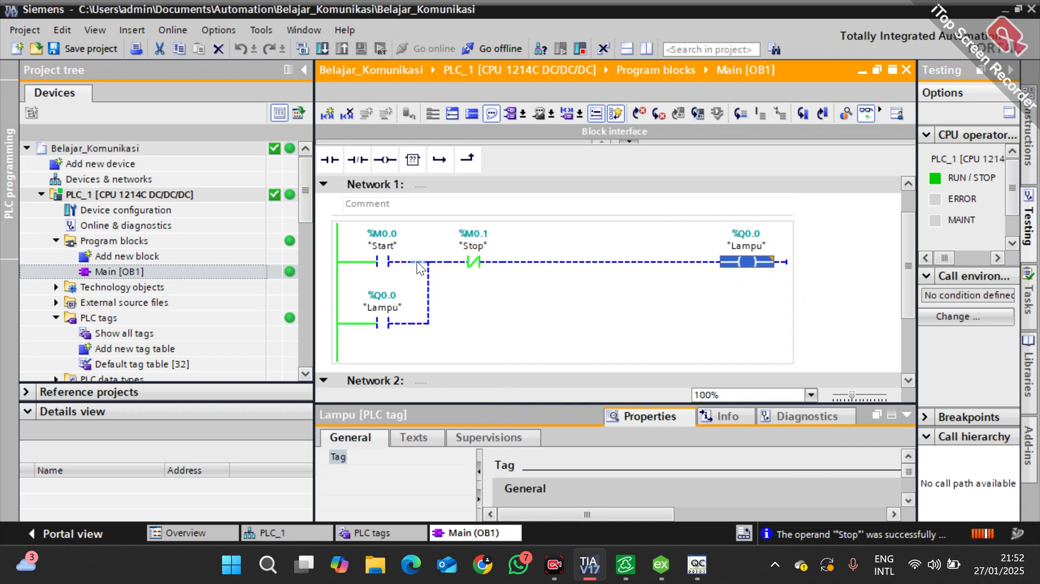
pyautogui.click(388, 263)
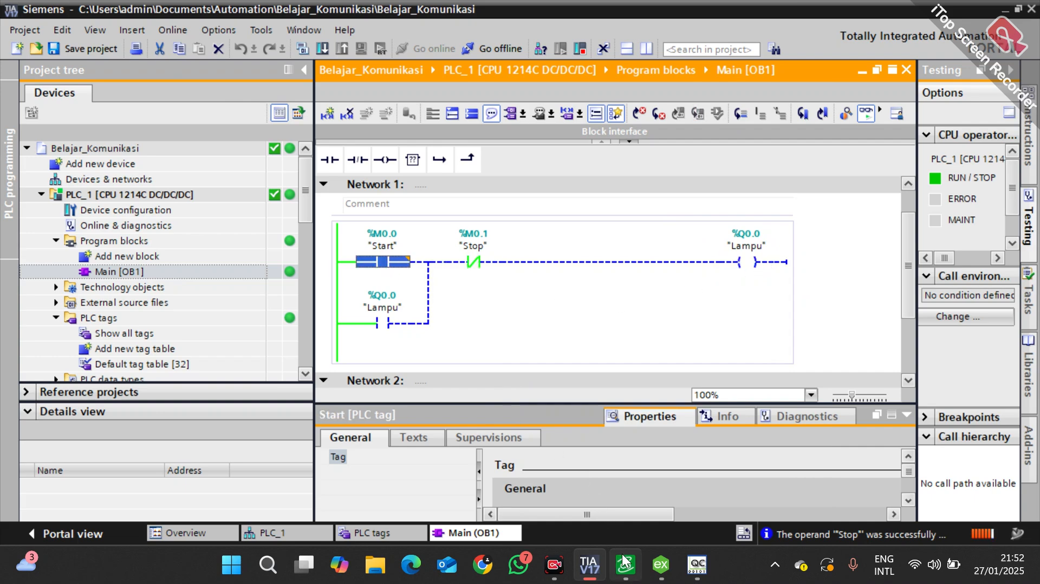
# Step: Switch to OPC Quick Client and write the value 1 to SiemensBelajar.PC.Start with an Asynchronous 2.0 Write
pyautogui.click(697, 564)
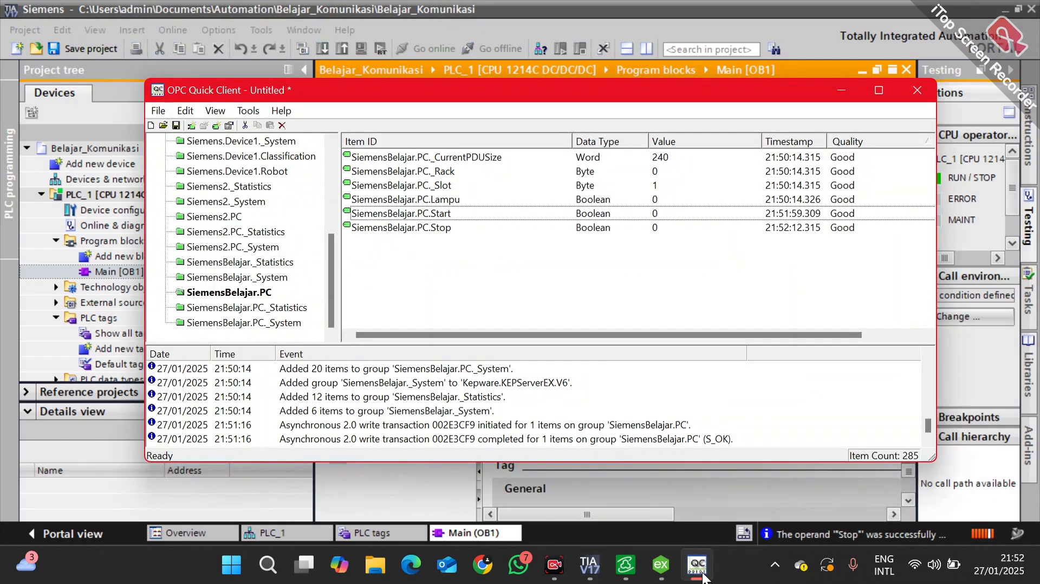
pyautogui.click(441, 217)
pyautogui.rightClick(442, 217)
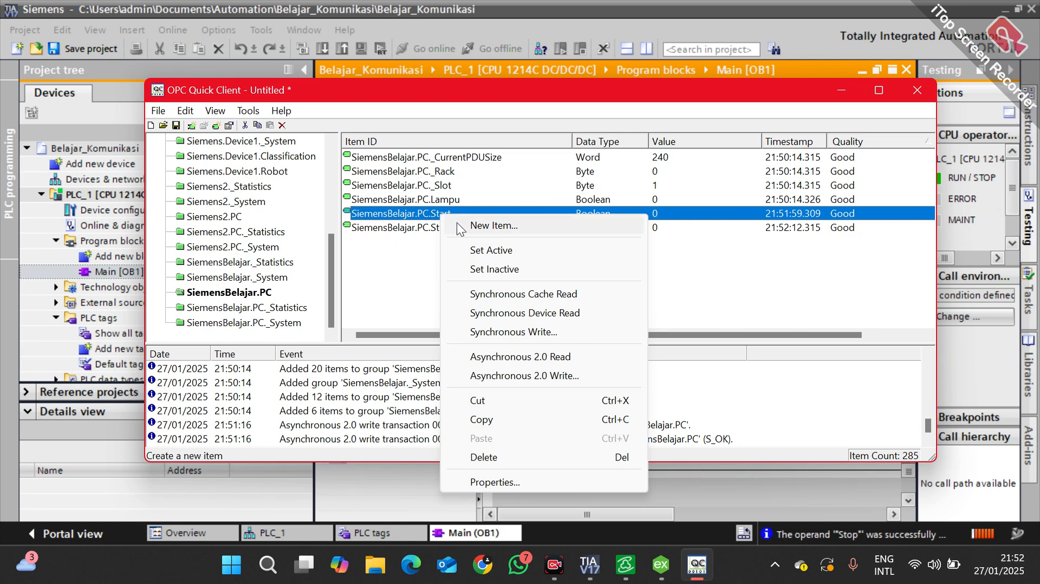
pyautogui.click(619, 373)
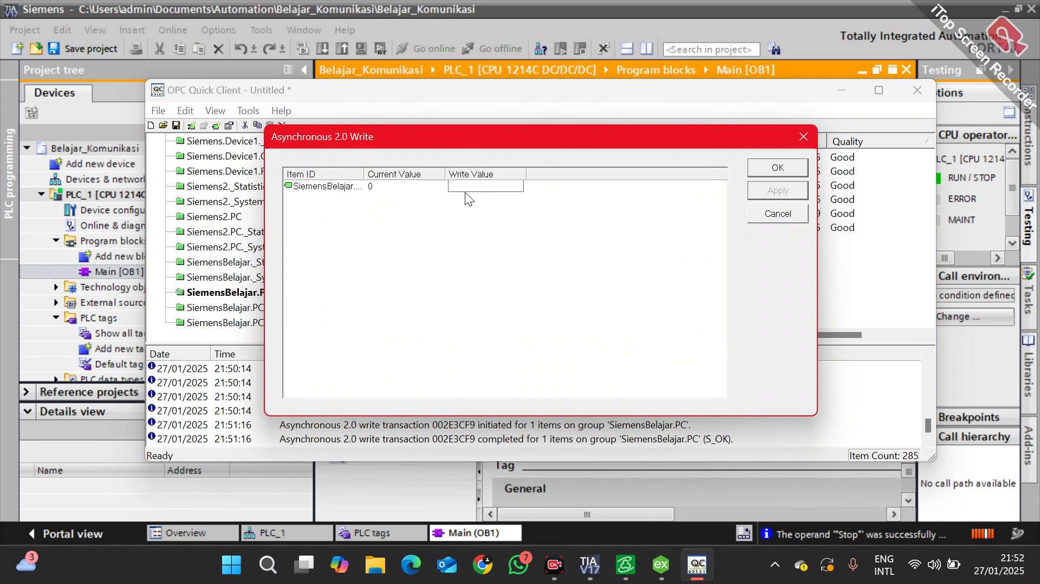
pyautogui.write('1')
pyautogui.click(783, 195)
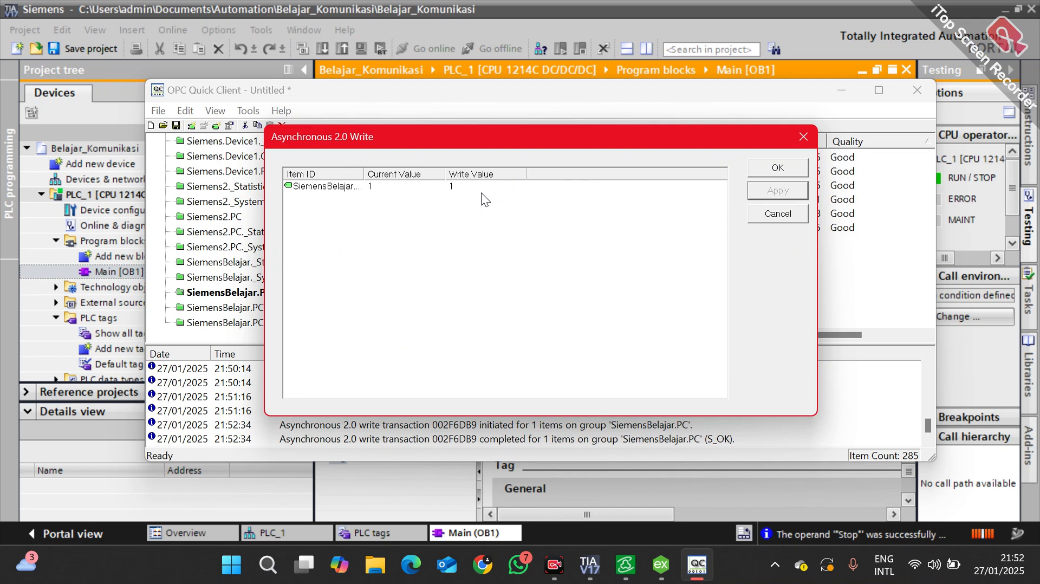
# Step: Write the value 0 to the SiemensBelajar.PC.Start tag and close the write dialog
pyautogui.click(461, 188)
pyautogui.write('0')
pyautogui.click(783, 189)
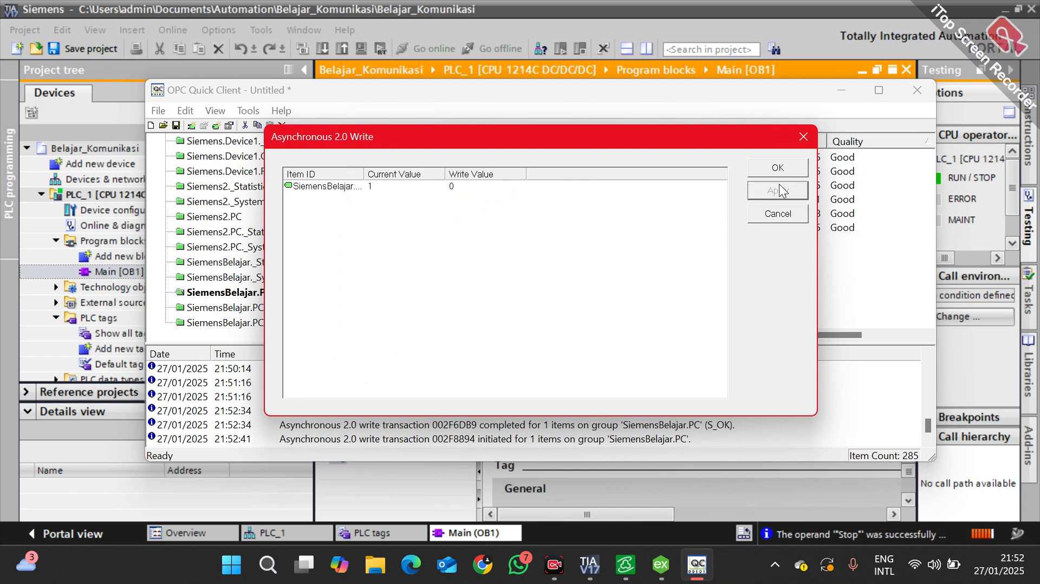
pyautogui.click(803, 137)
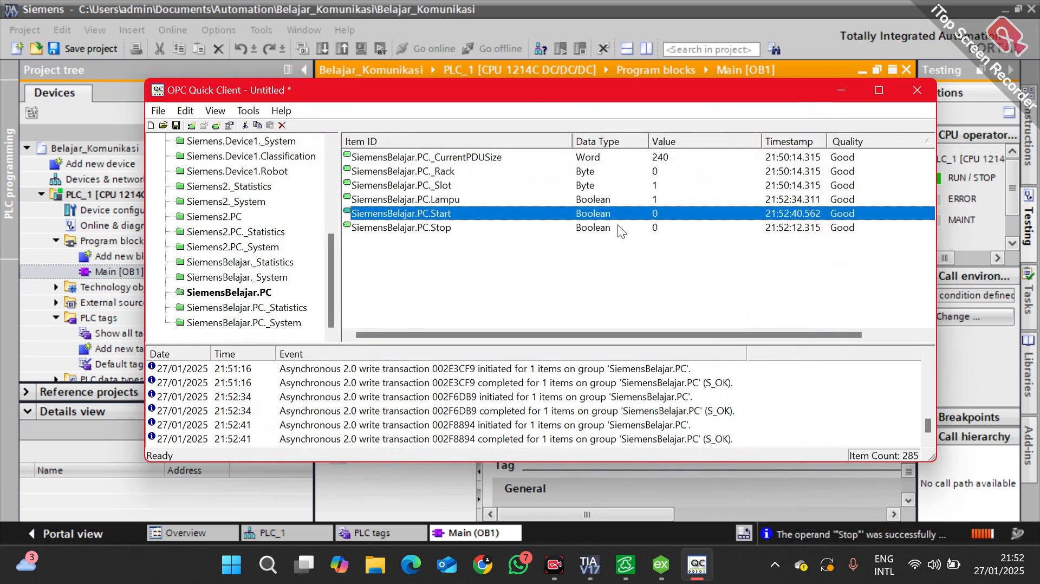
# Step: Write the value 1 to the SiemensBelajar.PC.Stop tag with an Asynchronous 2.0 Write
pyautogui.click(587, 202)
pyautogui.click(580, 228)
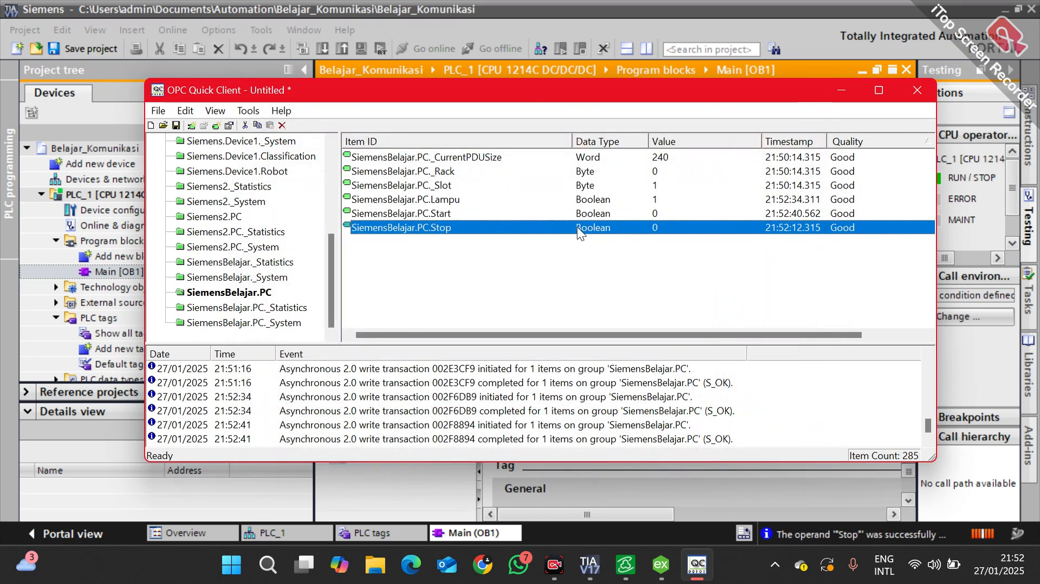
pyautogui.rightClick(581, 231)
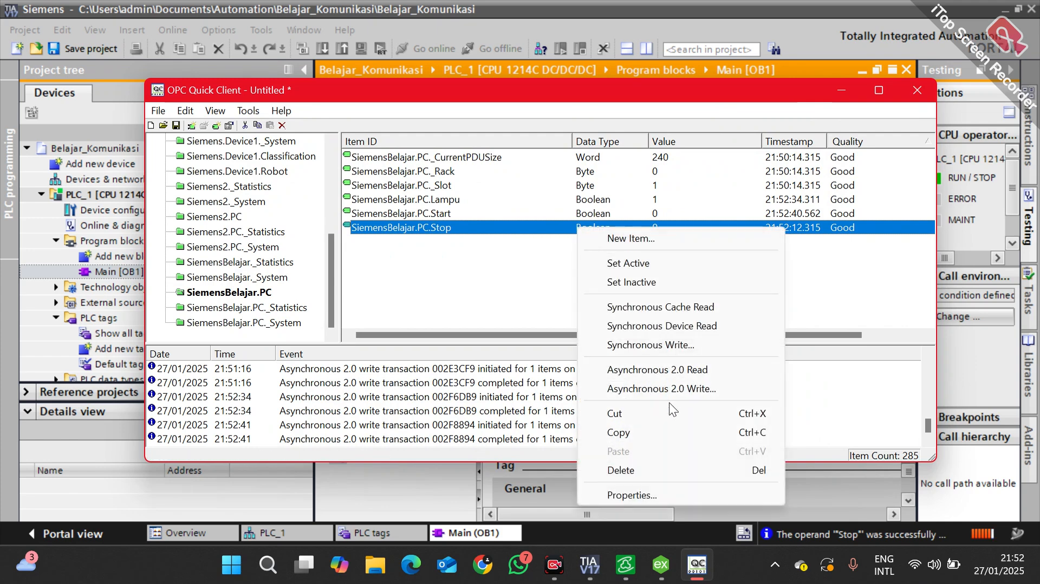
pyautogui.click(685, 389)
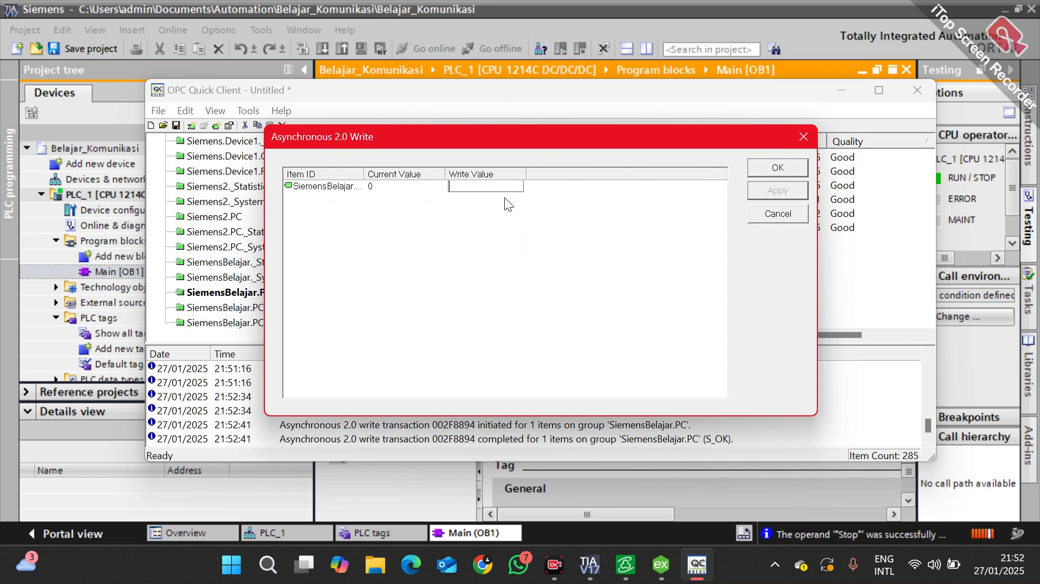
pyautogui.write('1')
pyautogui.click(795, 191)
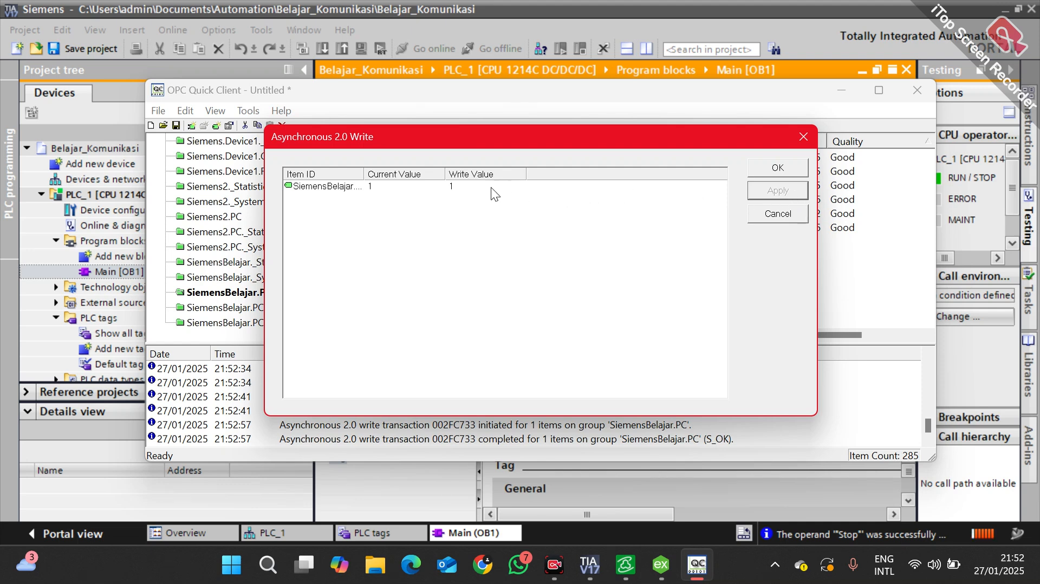
# Step: Write the value 0 to the SiemensBelajar.PC.Stop tag and close the write dialog
pyautogui.click(470, 186)
pyautogui.write('0')
pyautogui.click(768, 192)
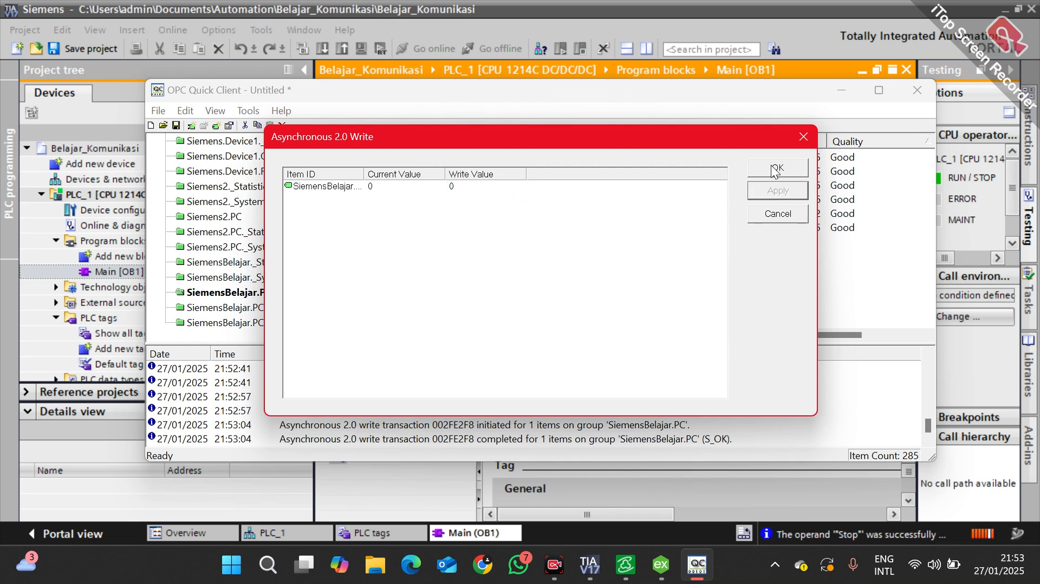
pyautogui.click(790, 160)
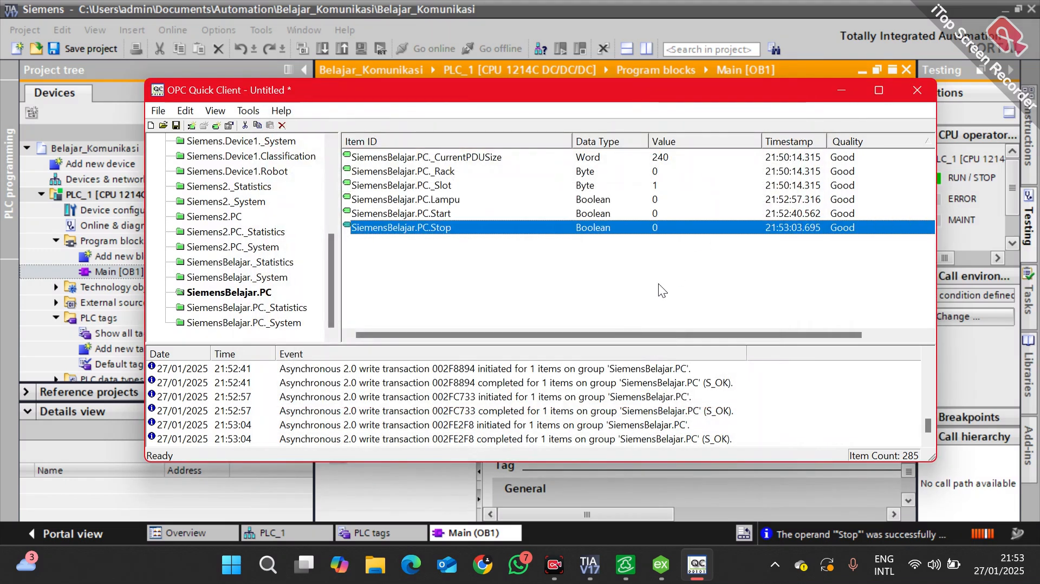
# Step: Close OPC Quick Client without saving the changes to the untitled session
pyautogui.click(652, 287)
pyautogui.click(915, 88)
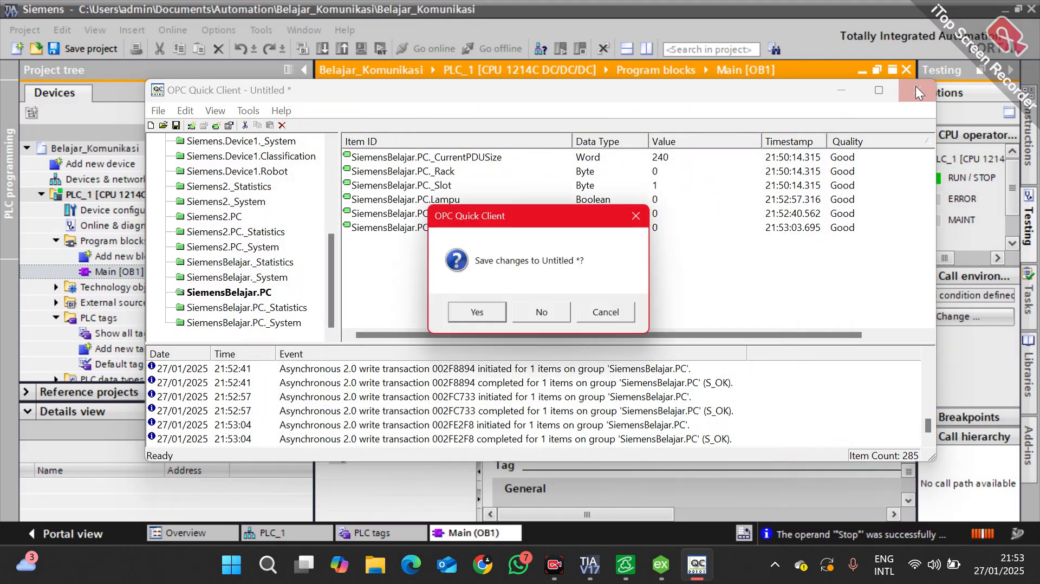
pyautogui.click(562, 313)
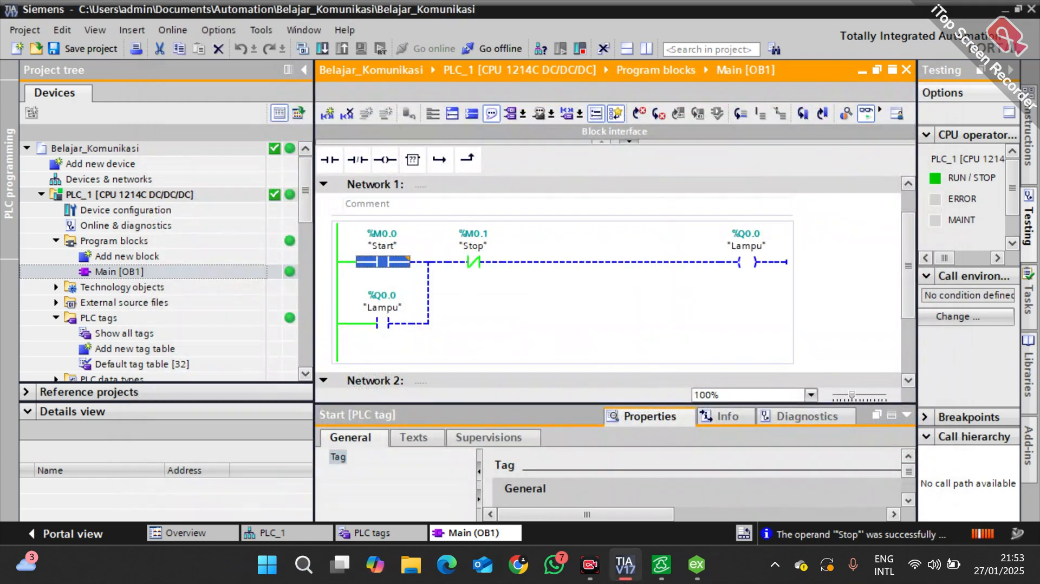
# Step: Switch to InduSoft Web Studio and draw an ellipse about 110 wide and 100 high on the Belajar.SCC screen
pyautogui.moveTo(661, 577)
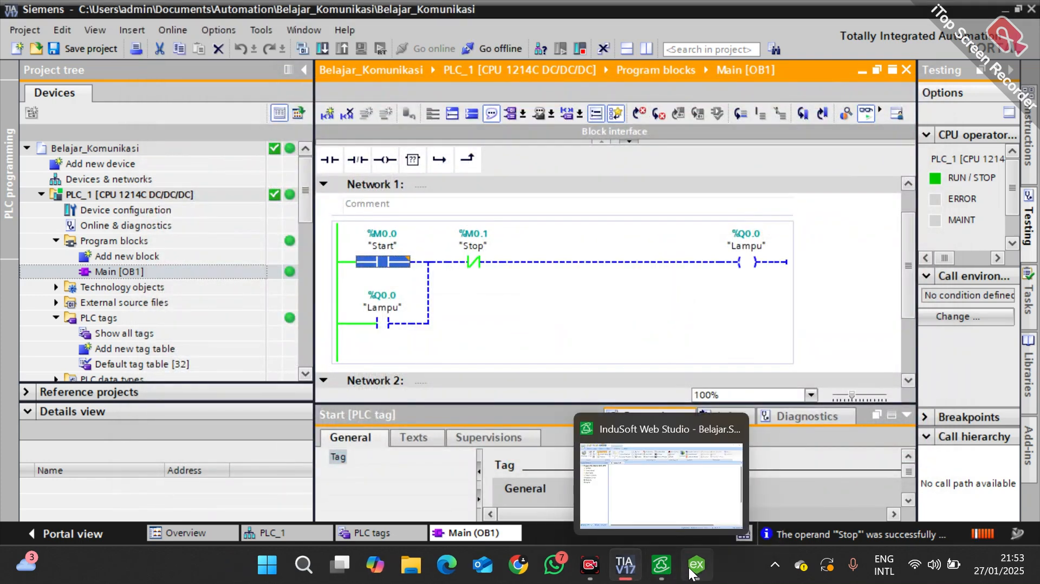
pyautogui.click(686, 564)
pyautogui.click(683, 560)
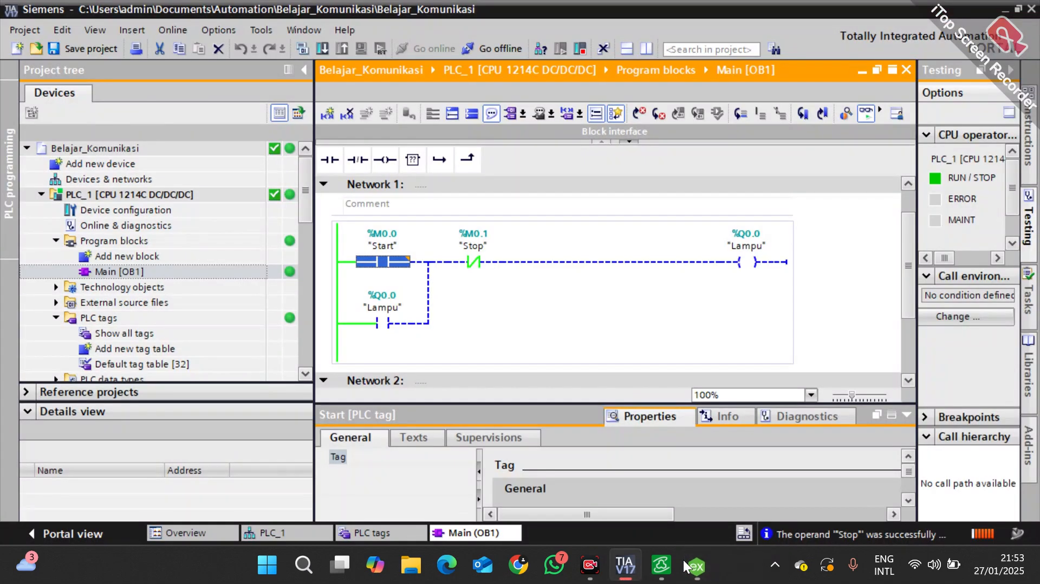
pyautogui.click(666, 560)
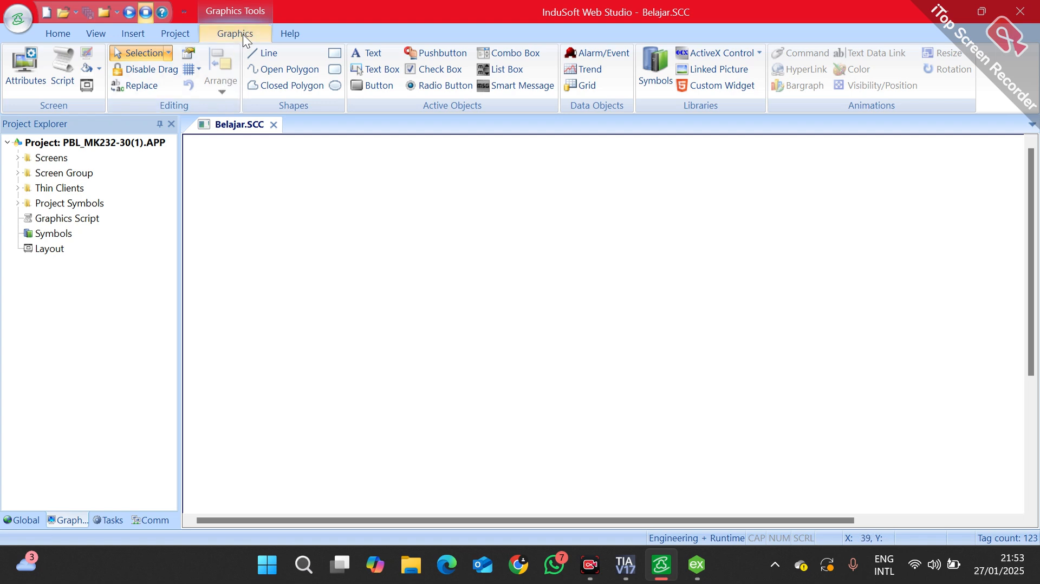
pyautogui.click(335, 86)
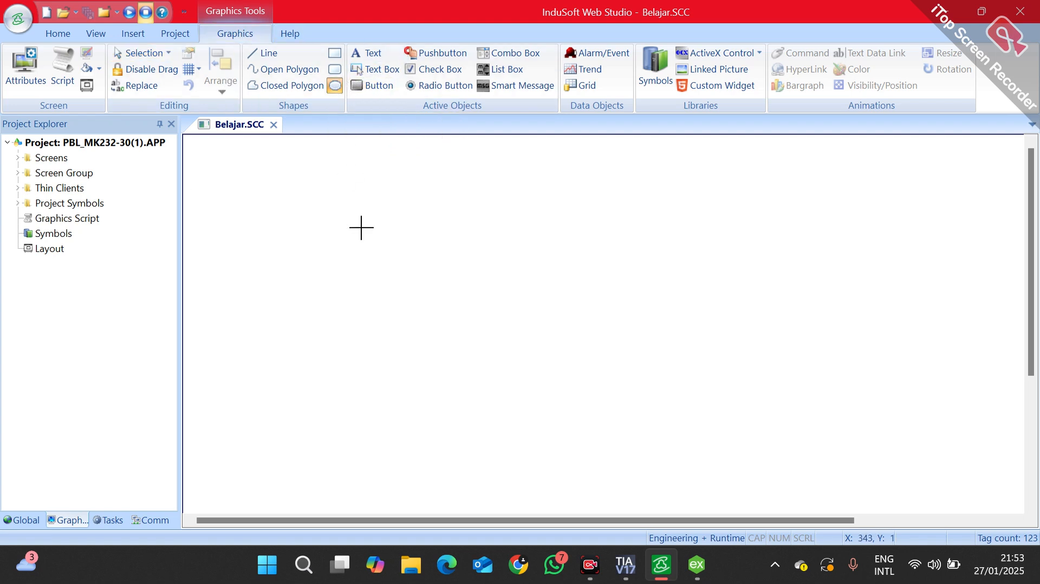
pyautogui.moveTo(377, 268); pyautogui.dragTo(439, 324)
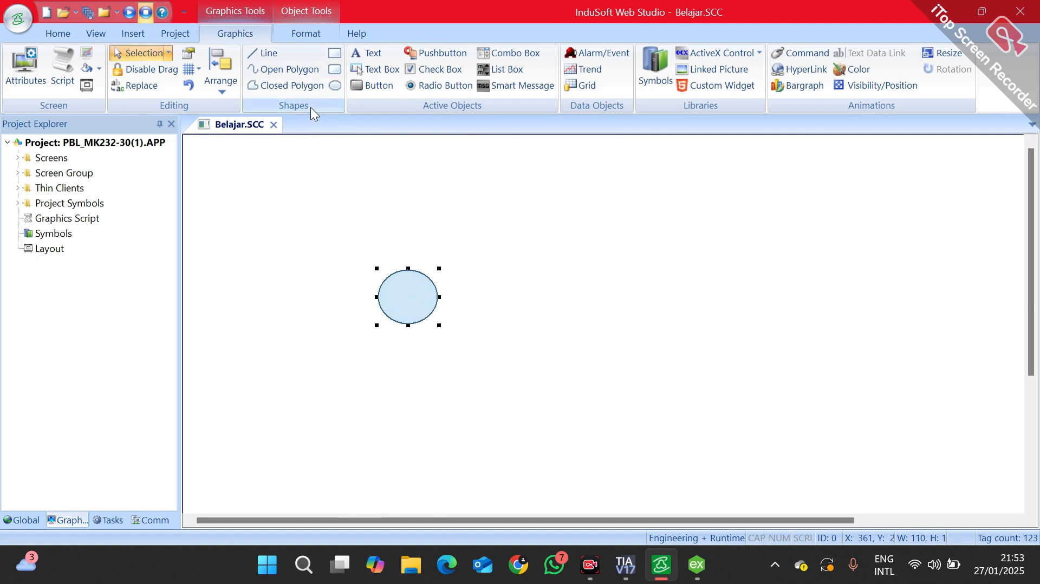
pyautogui.click(335, 85)
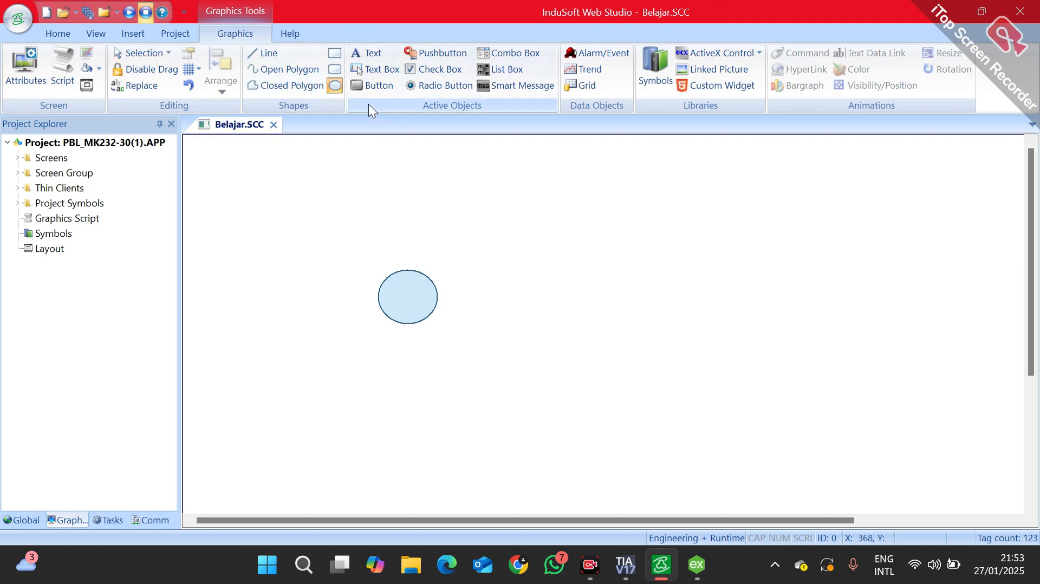
# Step: Draw a button about 130 by 70 above and left of the ellipse, and place a copy level with it on the right
pyautogui.click(363, 90)
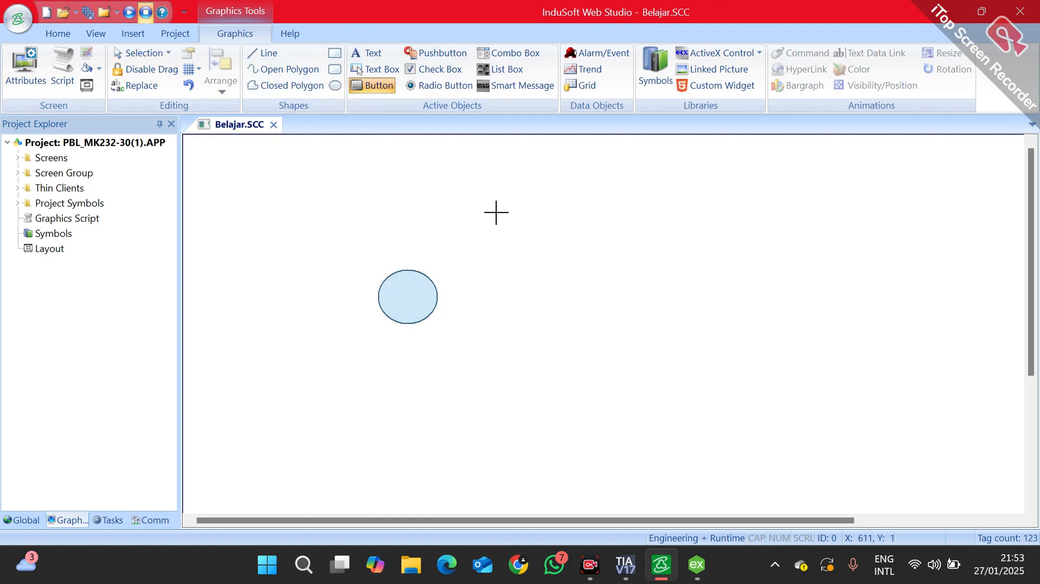
pyautogui.moveTo(292, 195)
pyautogui.mouseDown()
pyautogui.moveTo(362, 216)
pyautogui.moveTo(363, 233)
pyautogui.mouseUp()
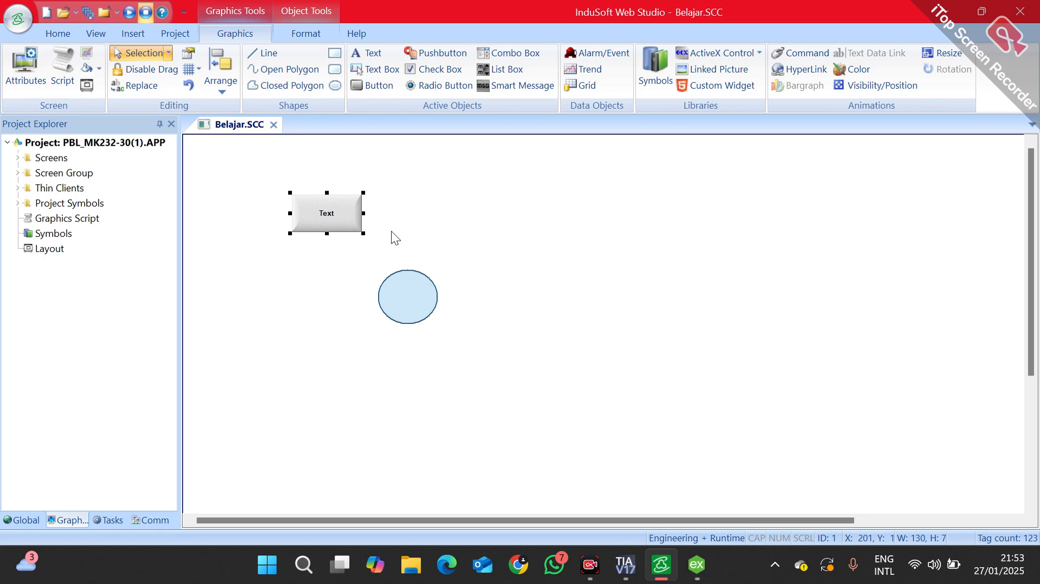
pyautogui.hotkey('ctrl', 'c')
pyautogui.hotkey('ctrl', 'v')
pyautogui.moveTo(206, 158); pyautogui.dragTo(447, 207)
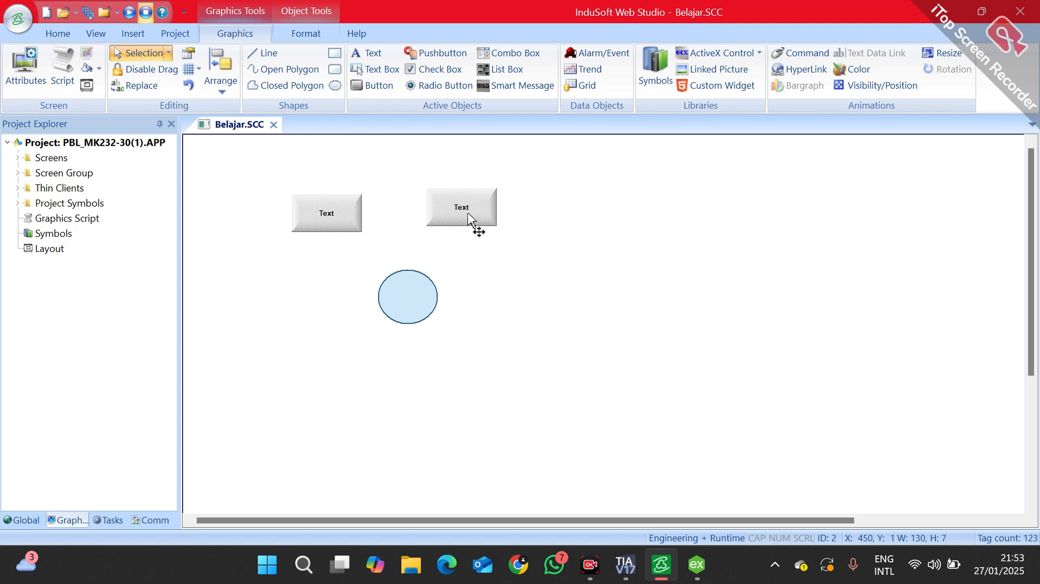
pyautogui.moveTo(476, 226); pyautogui.dragTo(476, 232)
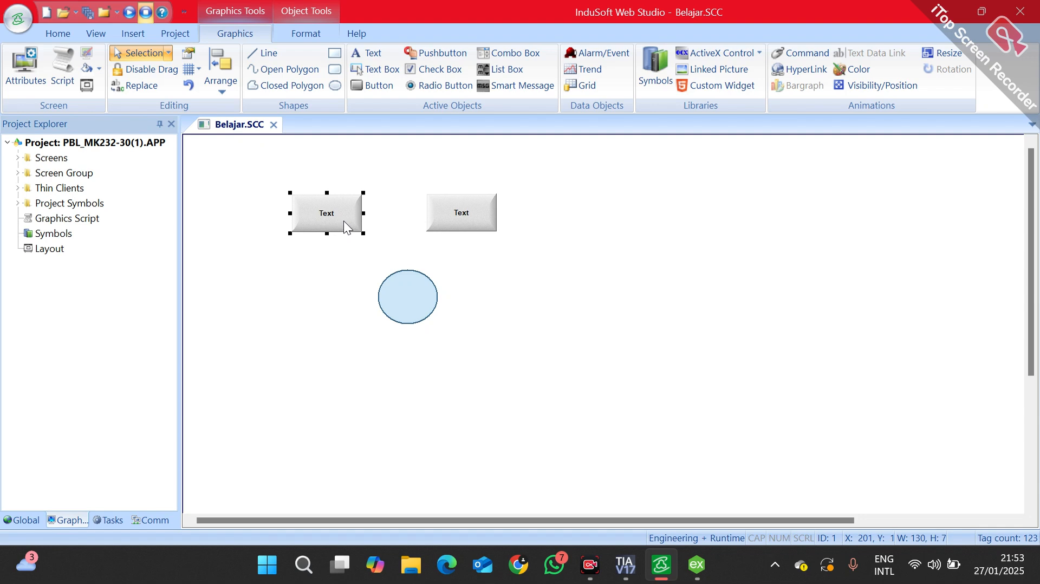
# Step: Set the caption of the left button to START
pyautogui.doubleClick(344, 221)
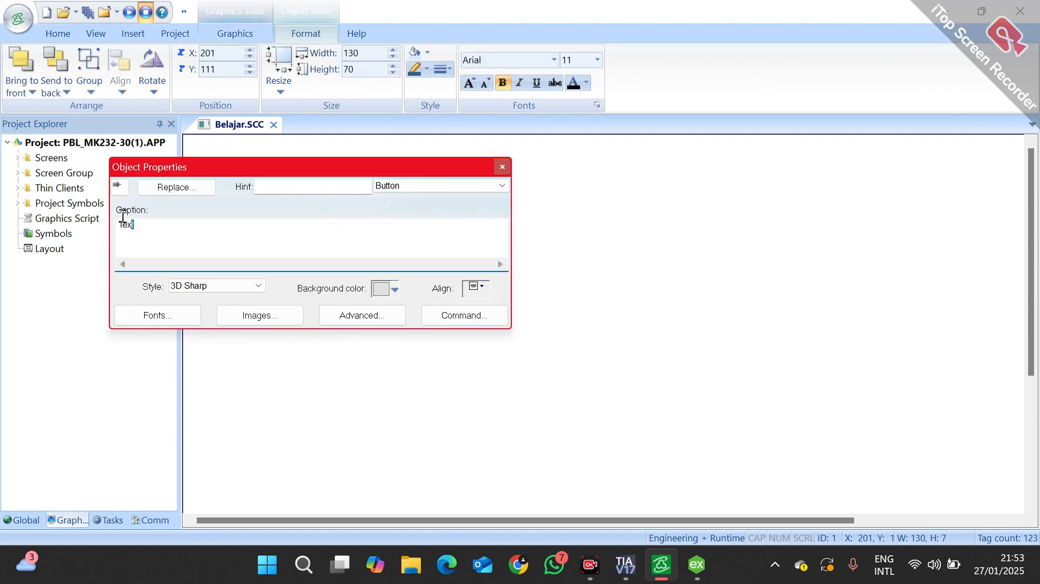
pyautogui.write('S')
pyautogui.press('capslock')
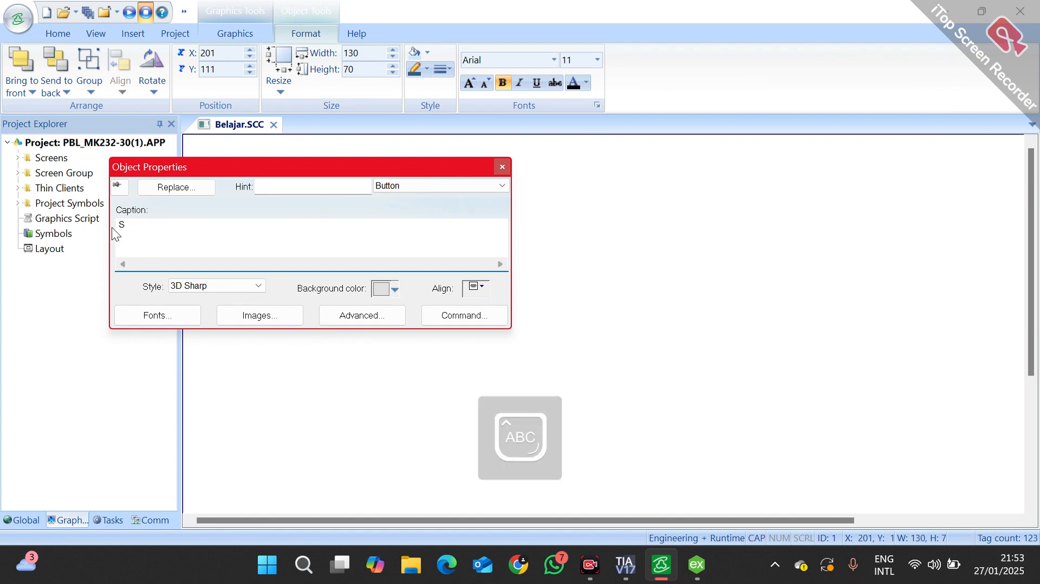
pyautogui.write('TAE')
pyautogui.write('TART')
pyautogui.press('Return')
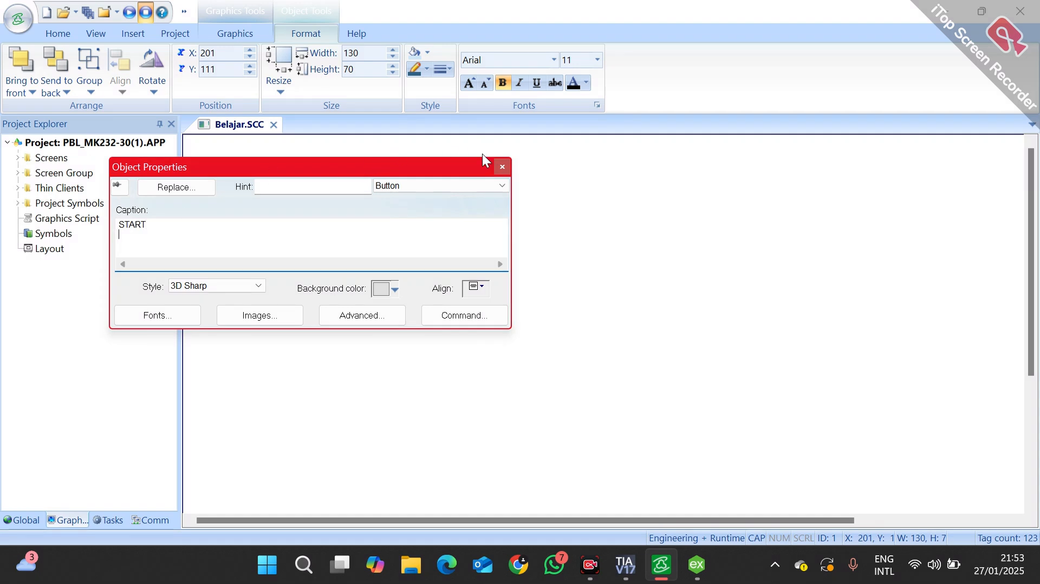
pyautogui.click(503, 167)
# Step: Set the caption of the right button to STOP
pyautogui.click(466, 228)
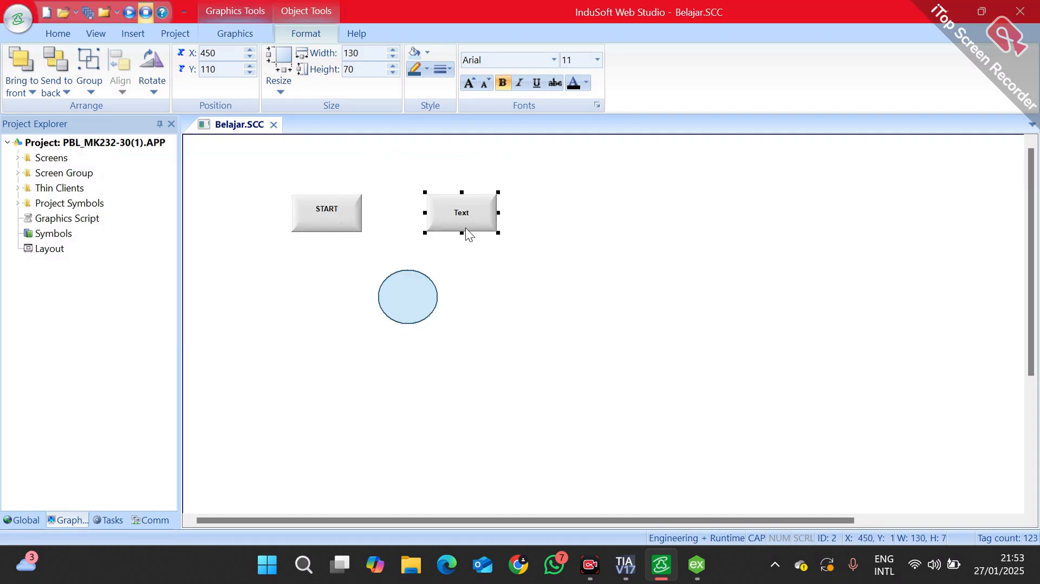
pyautogui.doubleClick(466, 227)
pyautogui.doubleClick(369, 221)
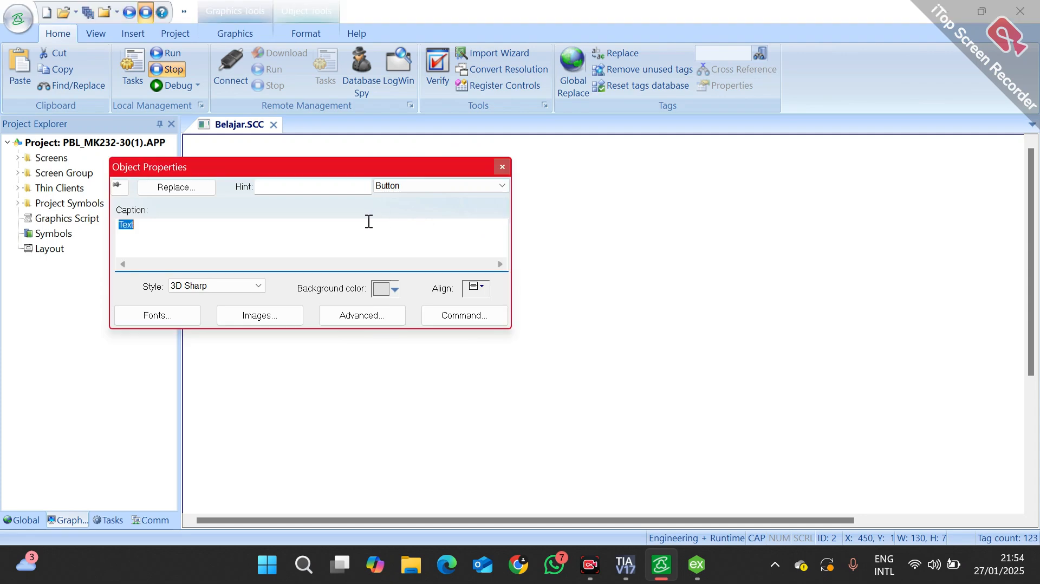
pyautogui.write('START')
pyautogui.click(501, 167)
# Step: Remove the extra line break from the START button's caption
pyautogui.click(349, 200)
pyautogui.doubleClick(349, 200)
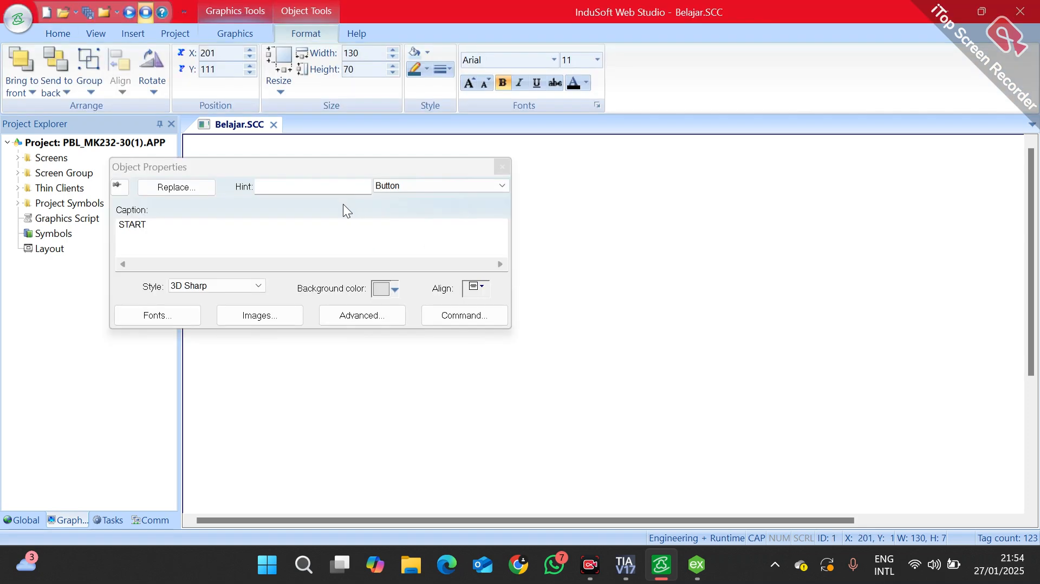
pyautogui.click(287, 233)
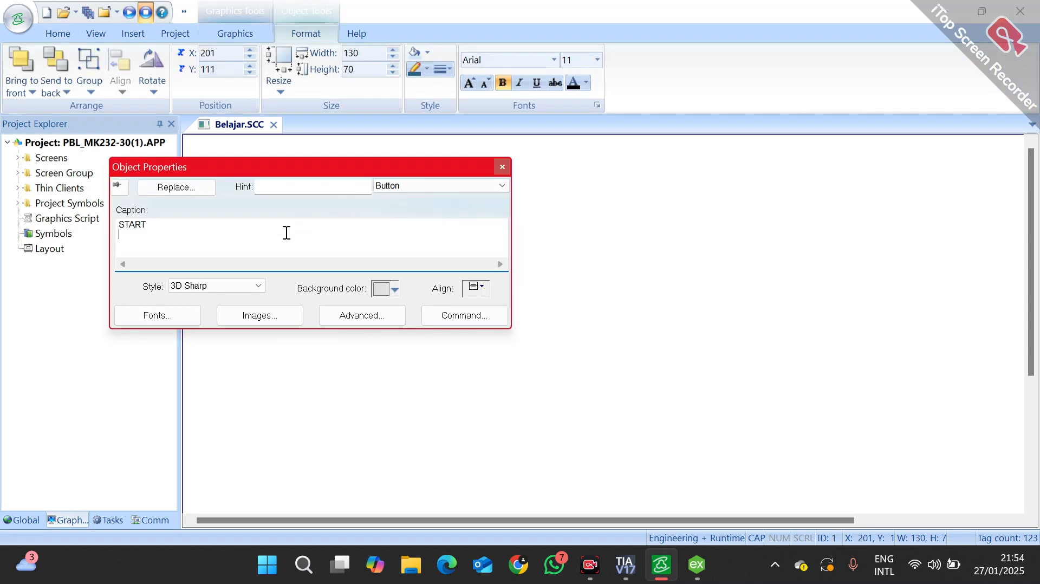
pyautogui.click(518, 171)
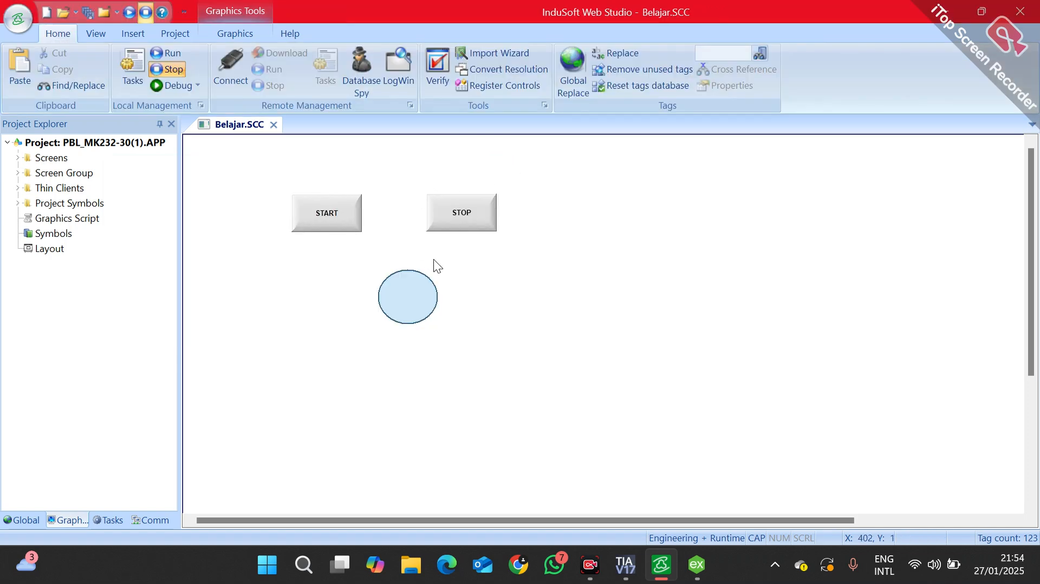
# Step: Add a Command animation to the ellipse below the buttons
pyautogui.doubleClick(427, 288)
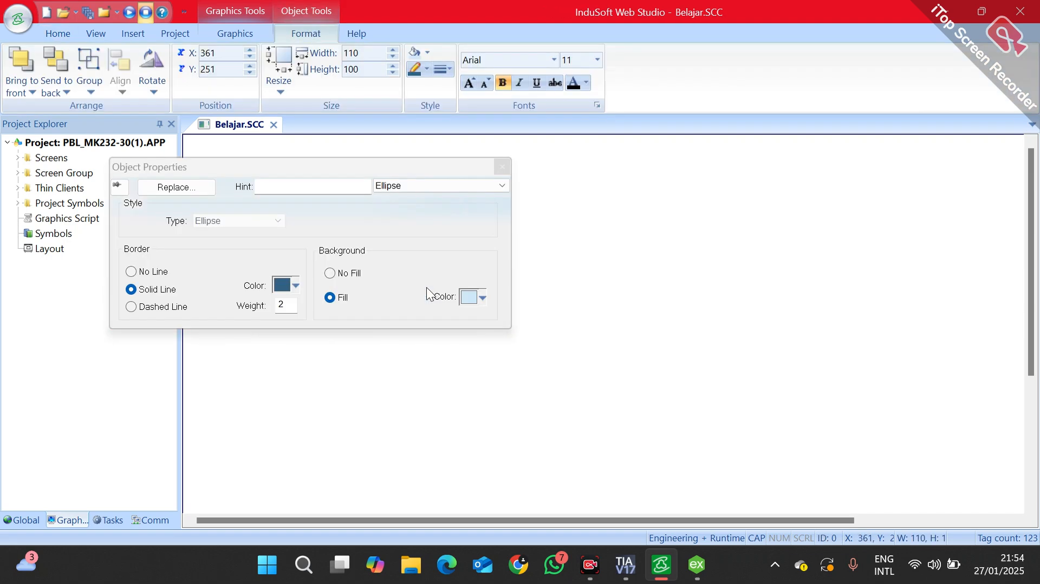
pyautogui.click(502, 167)
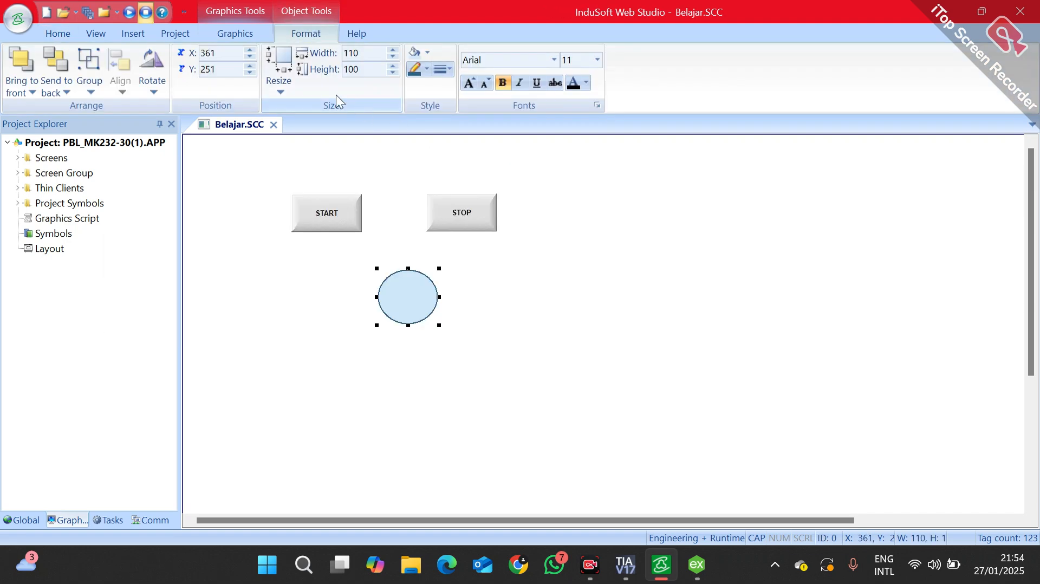
pyautogui.click(235, 33)
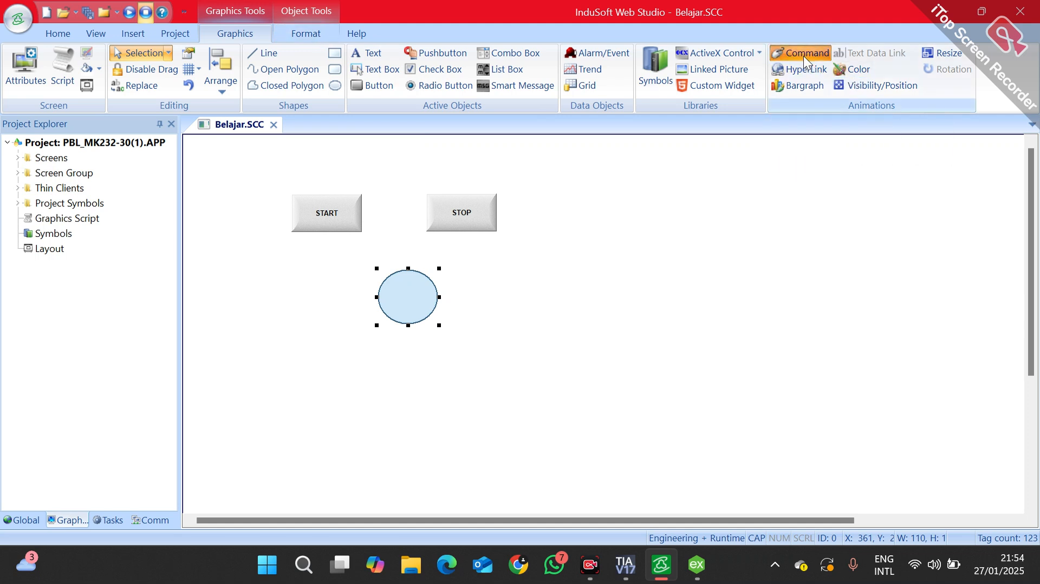
pyautogui.click(704, 213)
# Step: Add a Command animation to the START button and another to the STOP button
pyautogui.click(354, 230)
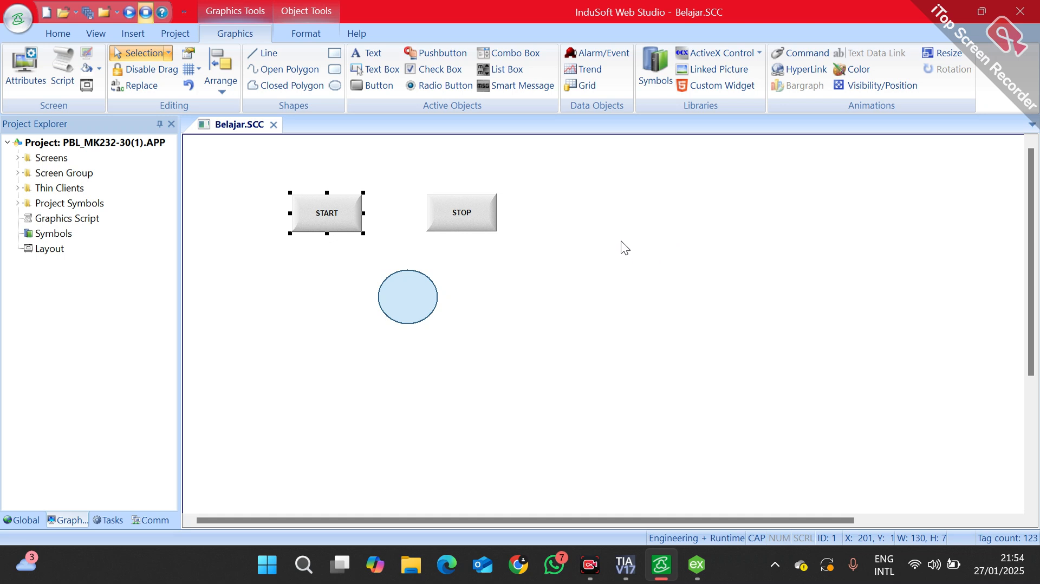
pyautogui.click(803, 54)
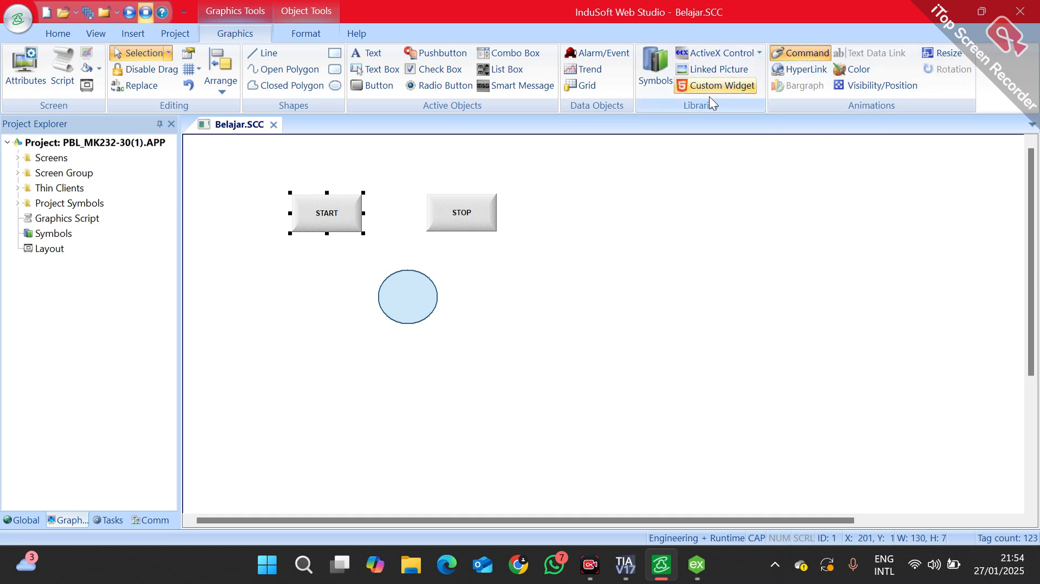
pyautogui.click(476, 205)
pyautogui.click(799, 53)
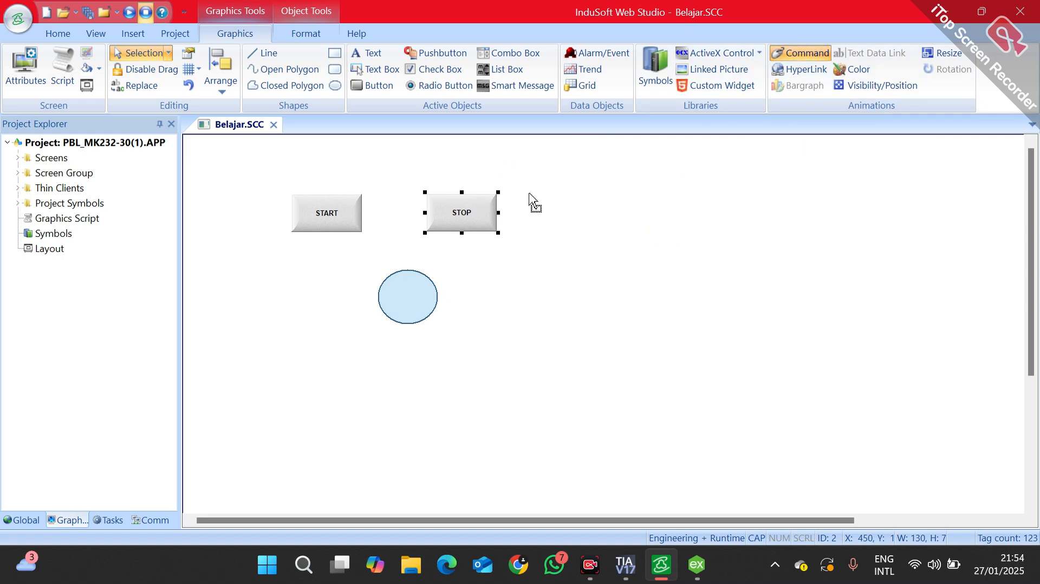
# Step: Check the Command properties of the STOP button and close them without changes
pyautogui.doubleClick(485, 229)
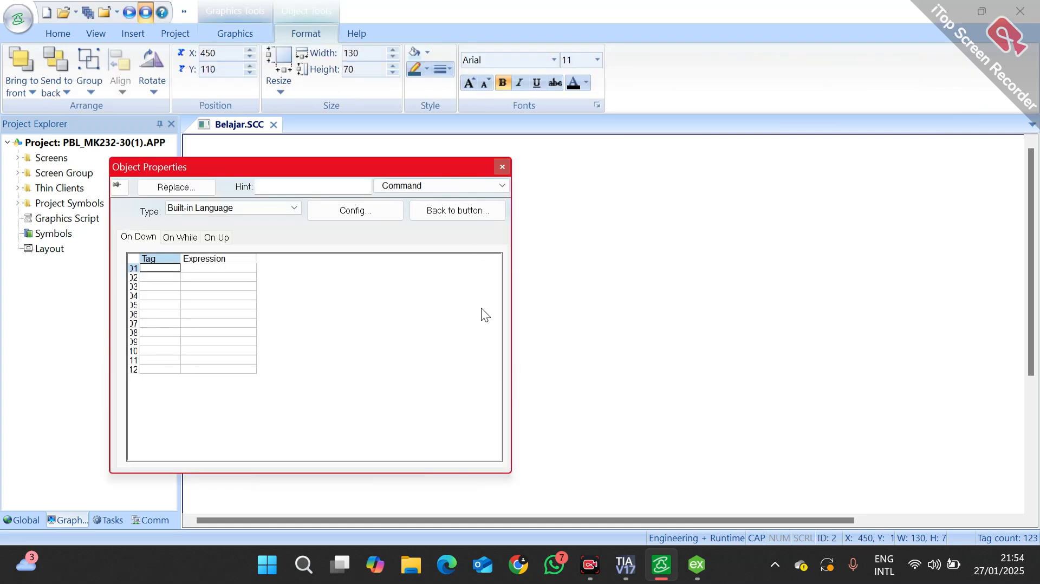
pyautogui.click(426, 186)
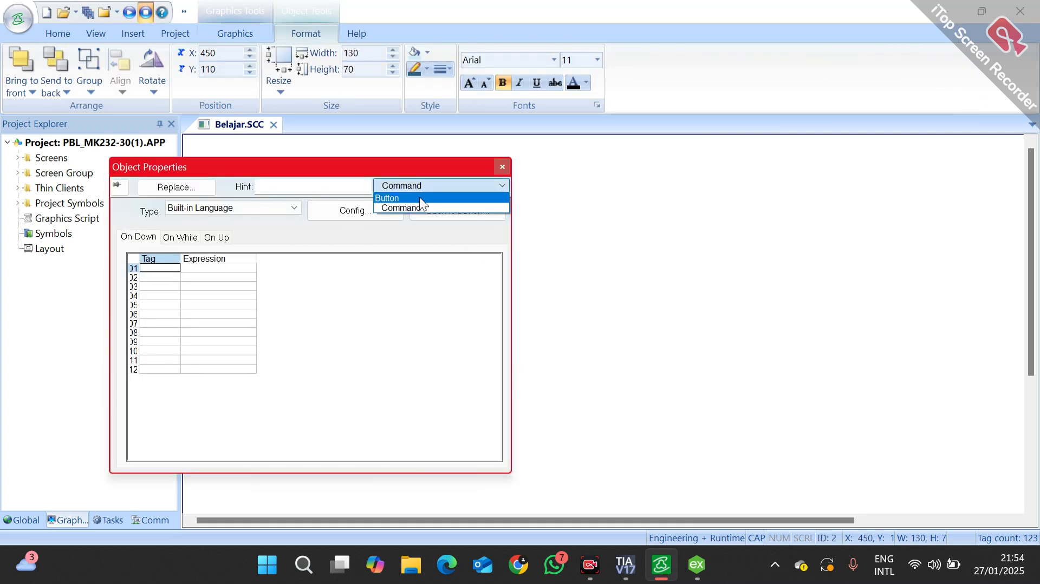
pyautogui.click(496, 172)
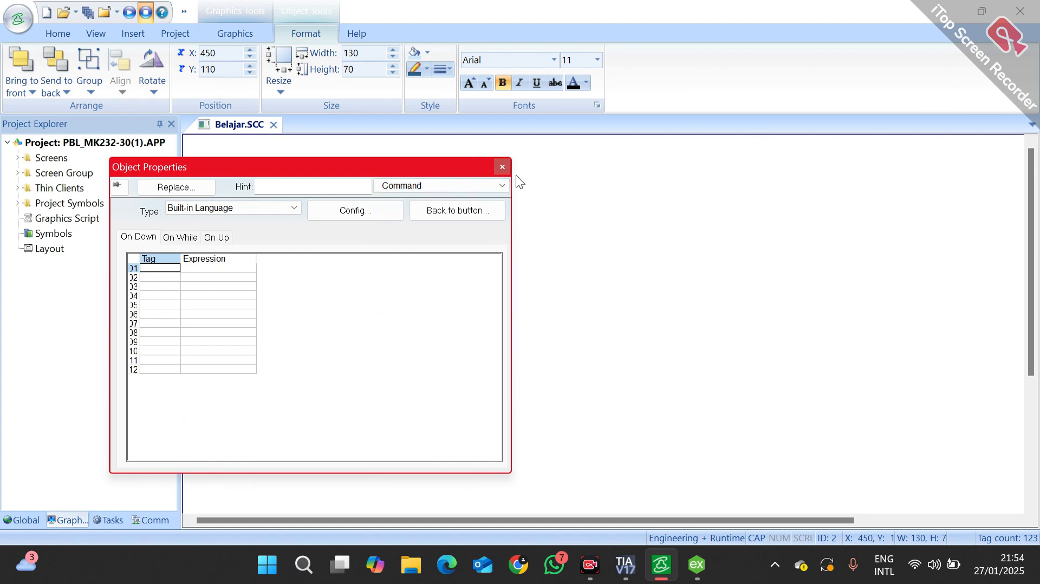
pyautogui.click(496, 169)
pyautogui.click(610, 238)
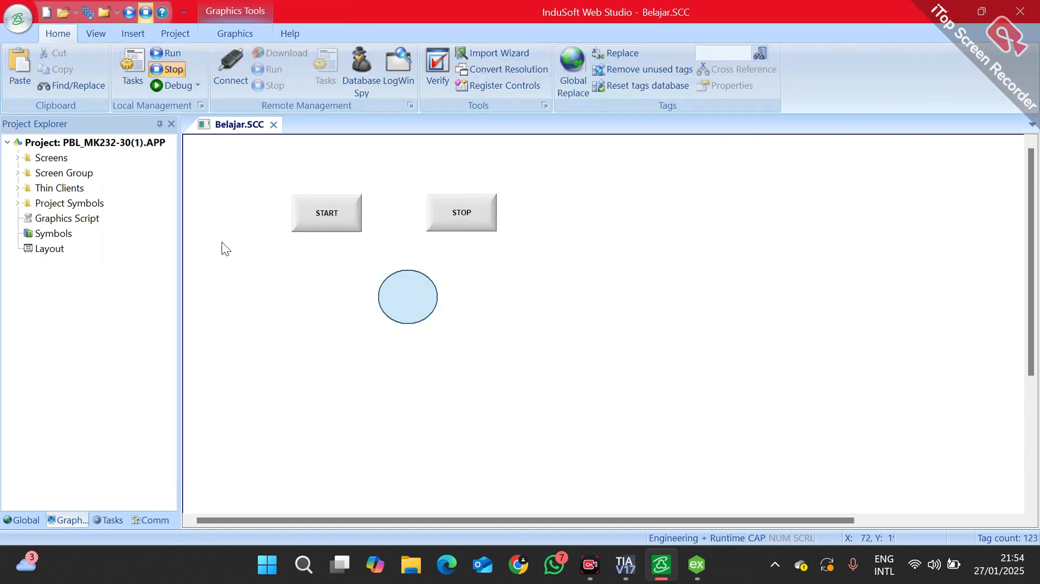
# Step: Open the Datasheet View of the project tags
pyautogui.click(120, 519)
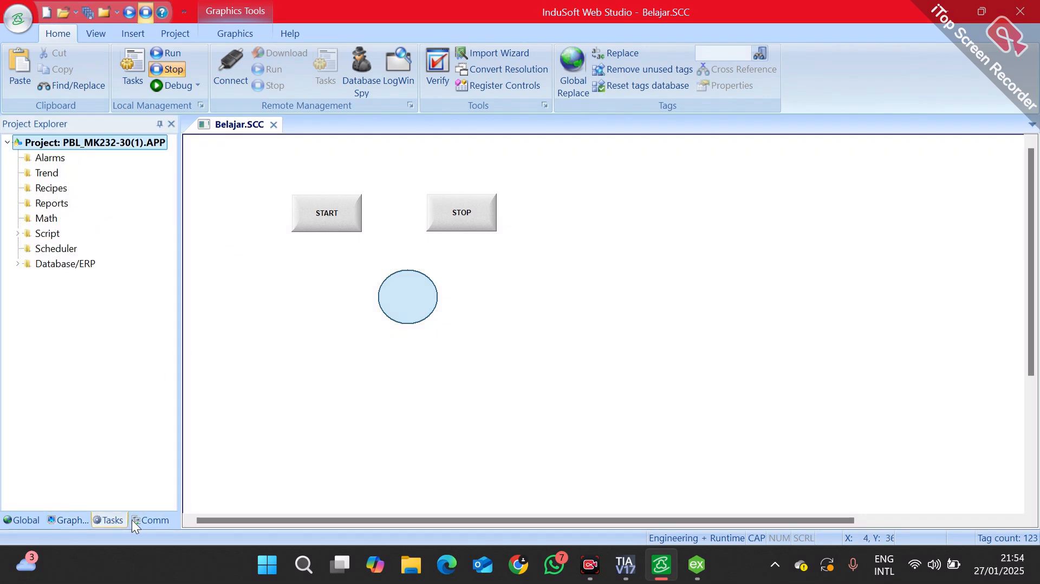
pyautogui.click(143, 520)
pyautogui.click(25, 520)
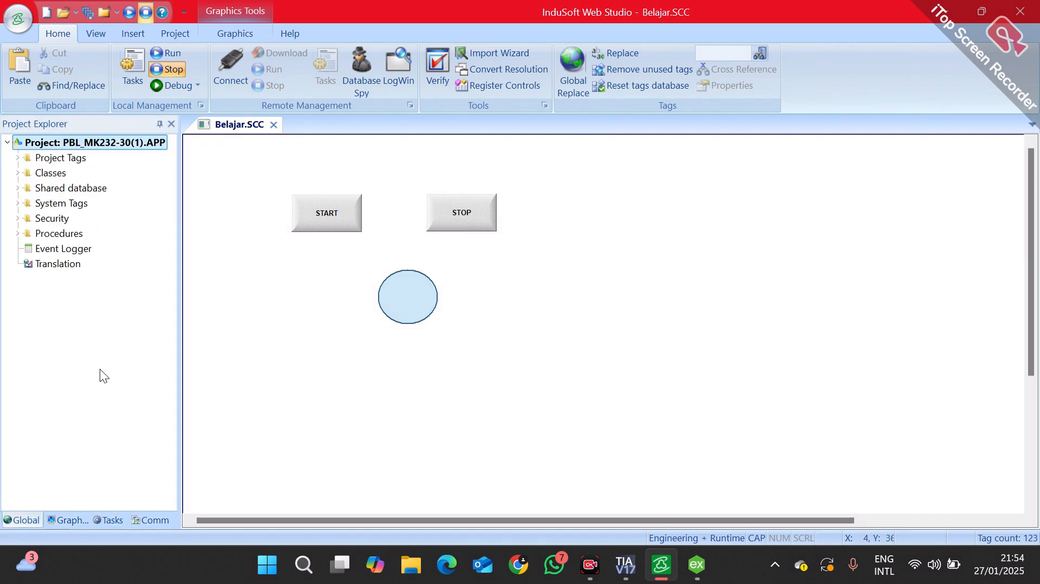
pyautogui.click(401, 295)
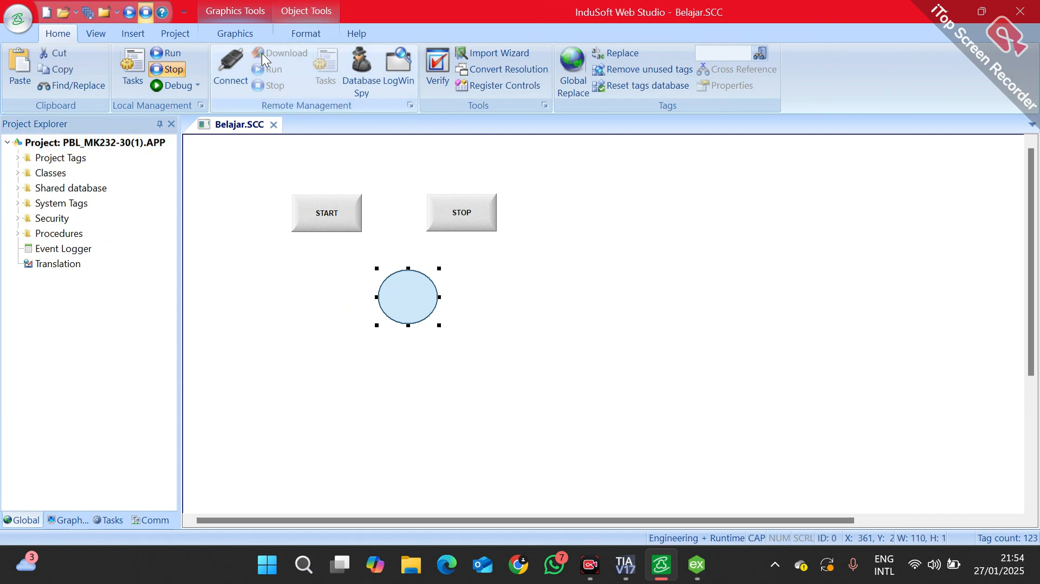
pyautogui.click(238, 31)
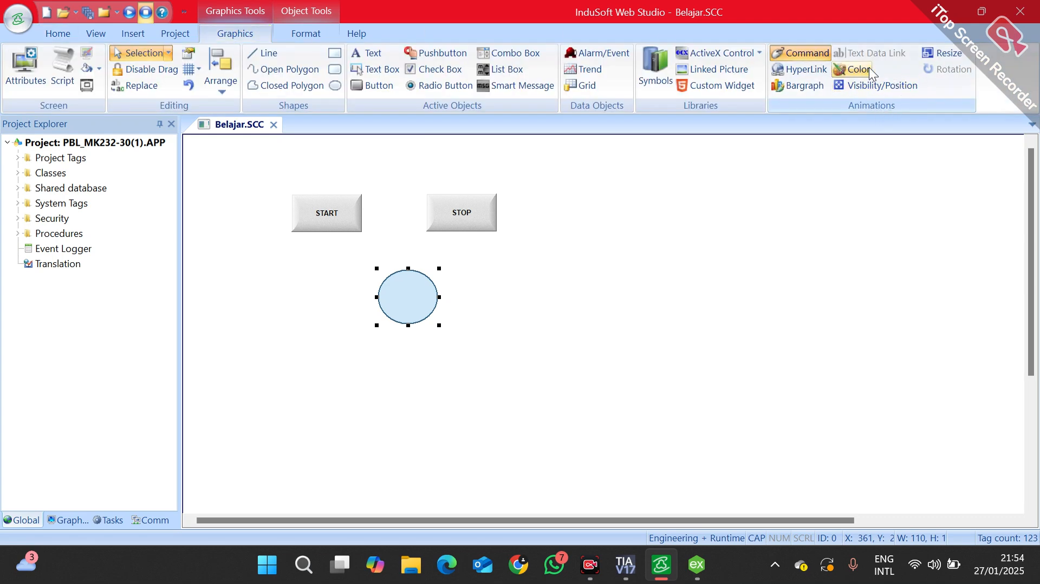
pyautogui.click(473, 238)
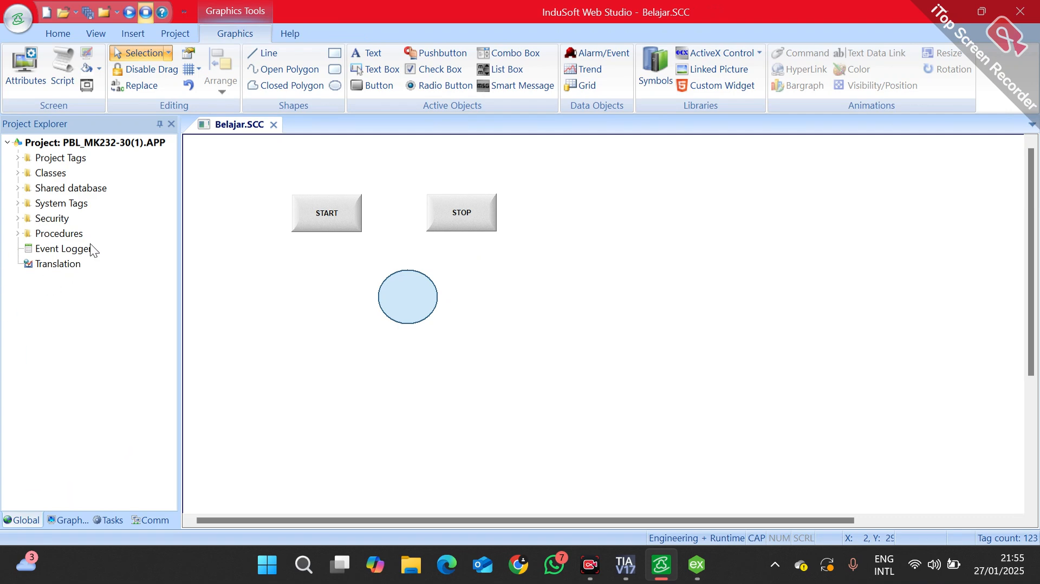
pyautogui.click(19, 157)
pyautogui.click(76, 159)
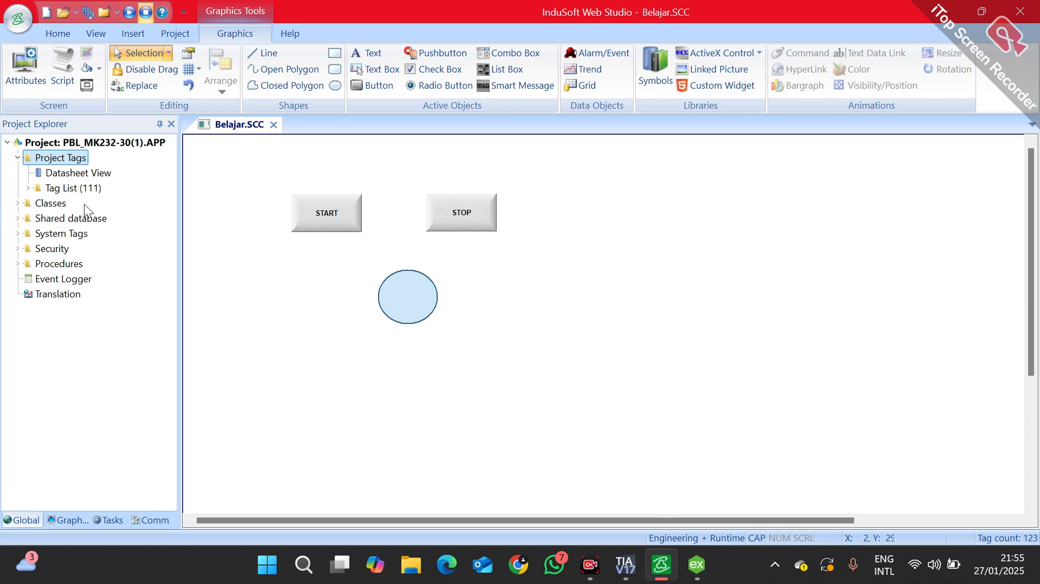
pyautogui.doubleClick(70, 172)
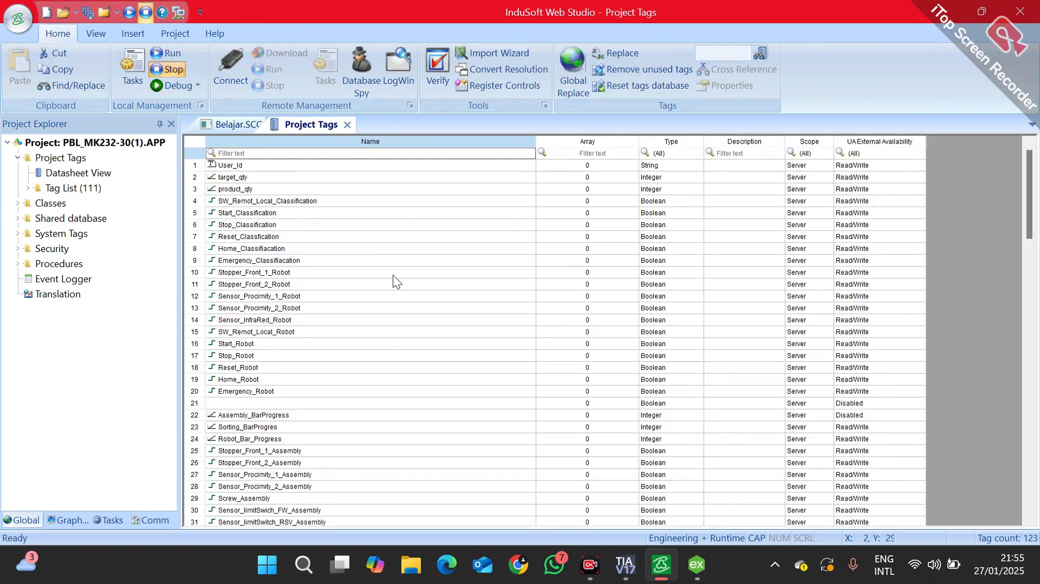
# Step: Examine the Start_1, Stop_1 and Lampu_1 tags at the end of the project tag list
pyautogui.scroll(-4, 407, 292)
pyautogui.scroll(-20, 406, 287)
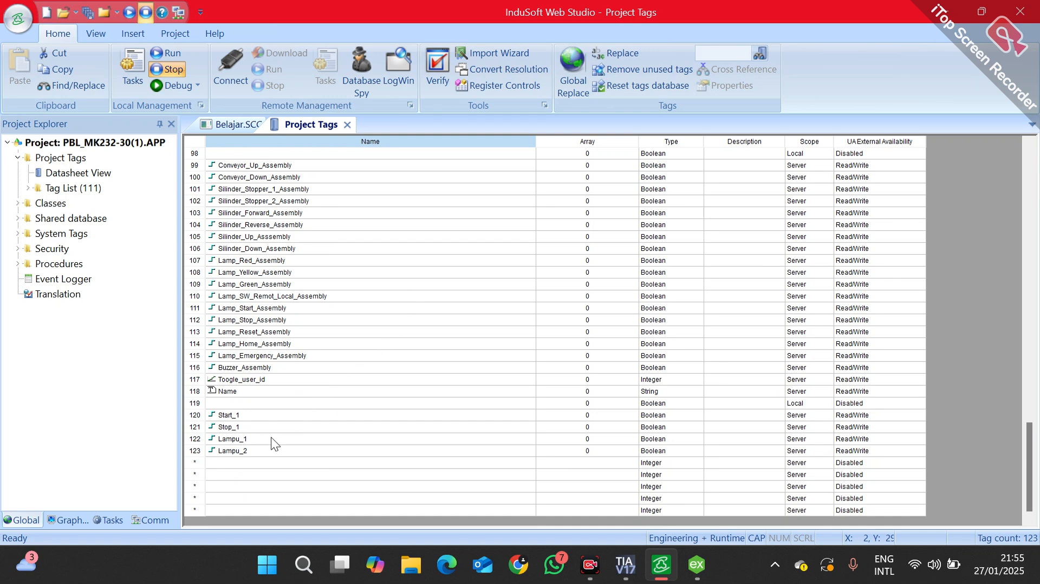
pyautogui.click(259, 417)
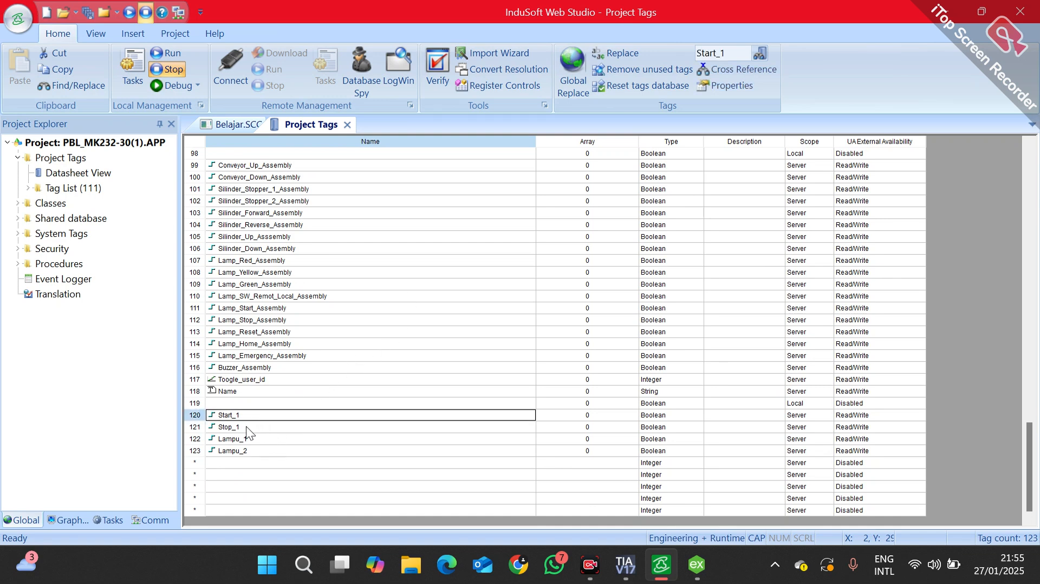
pyautogui.click(242, 428)
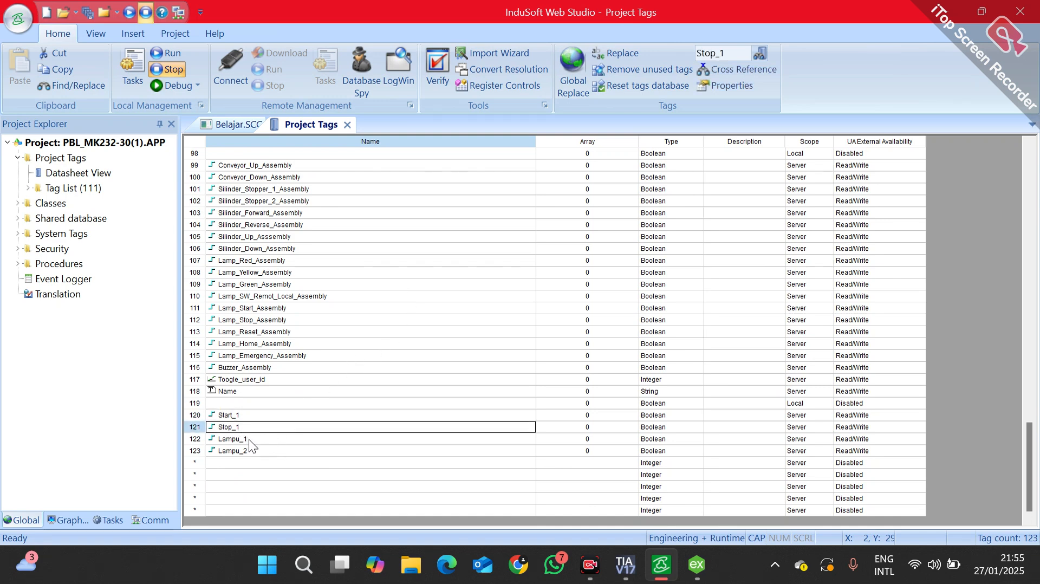
pyautogui.click(249, 440)
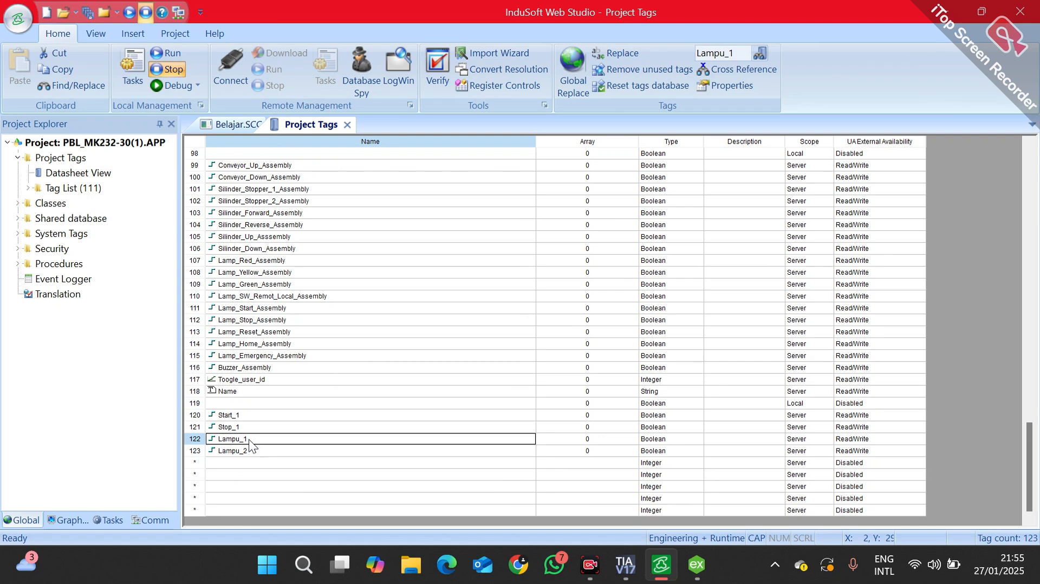
pyautogui.click(298, 424)
pyautogui.click(277, 440)
pyautogui.click(300, 415)
pyautogui.click(291, 428)
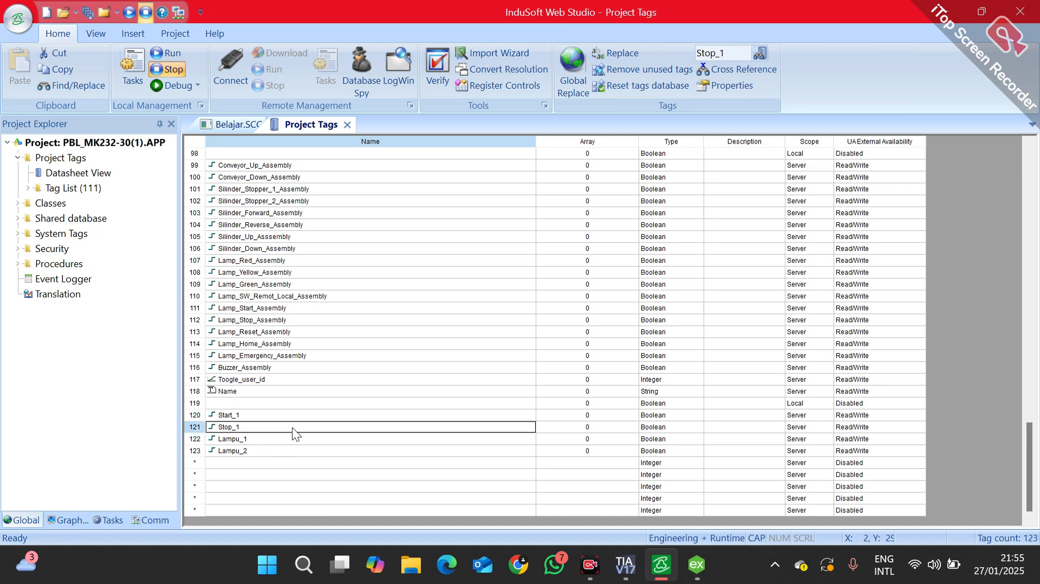
pyautogui.click(284, 442)
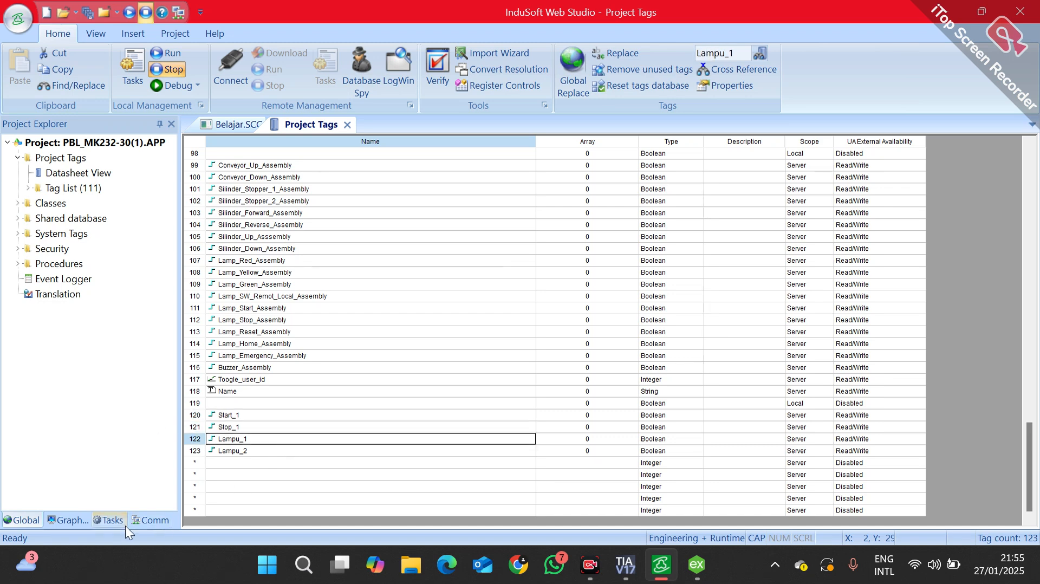
# Step: On the Belajar.SCC screen, set the START button's On Down command to Toggle Tag with the tag Start_1
pyautogui.click(228, 129)
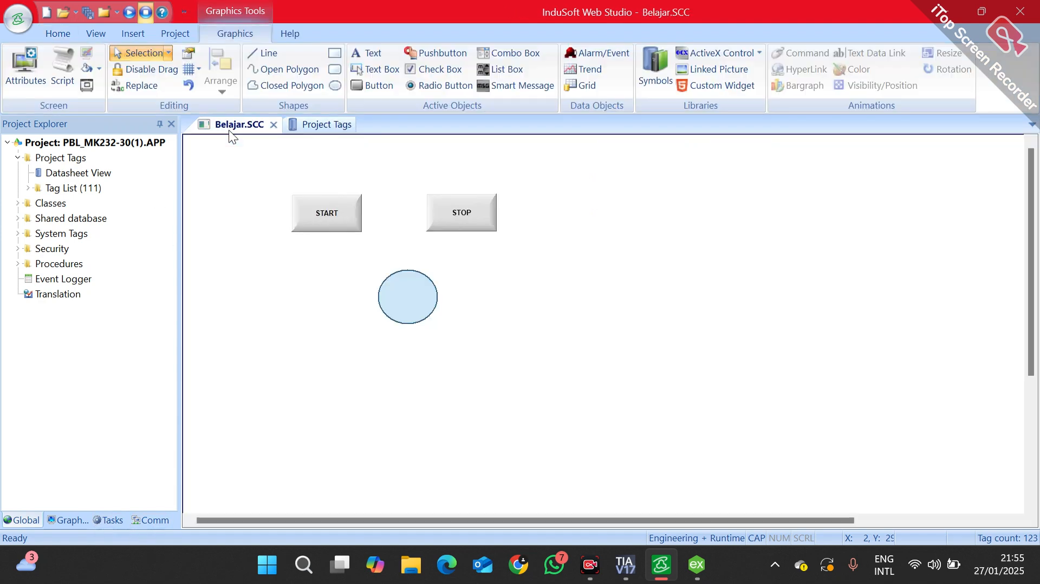
pyautogui.click(343, 217)
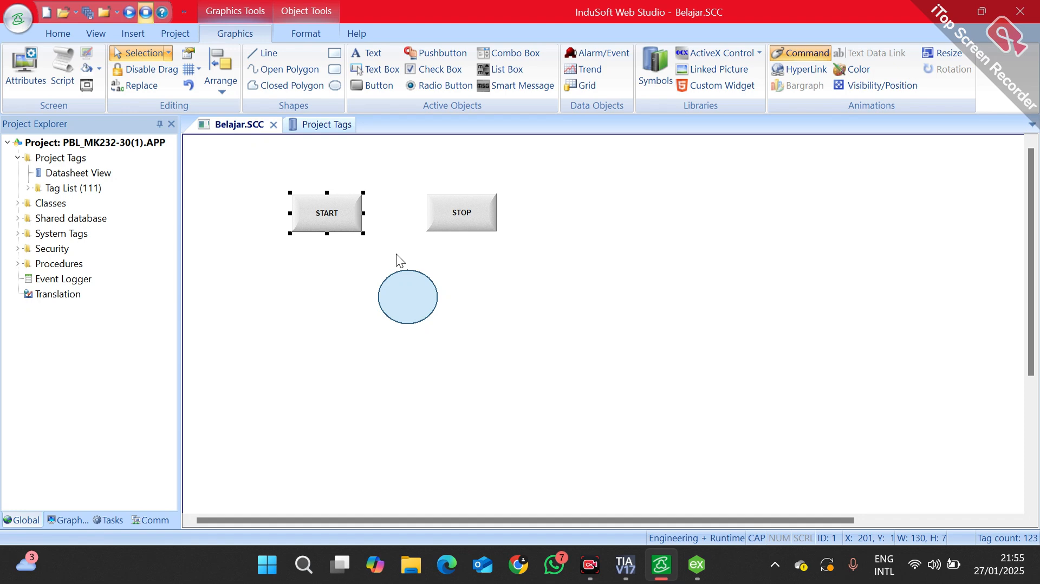
pyautogui.doubleClick(346, 221)
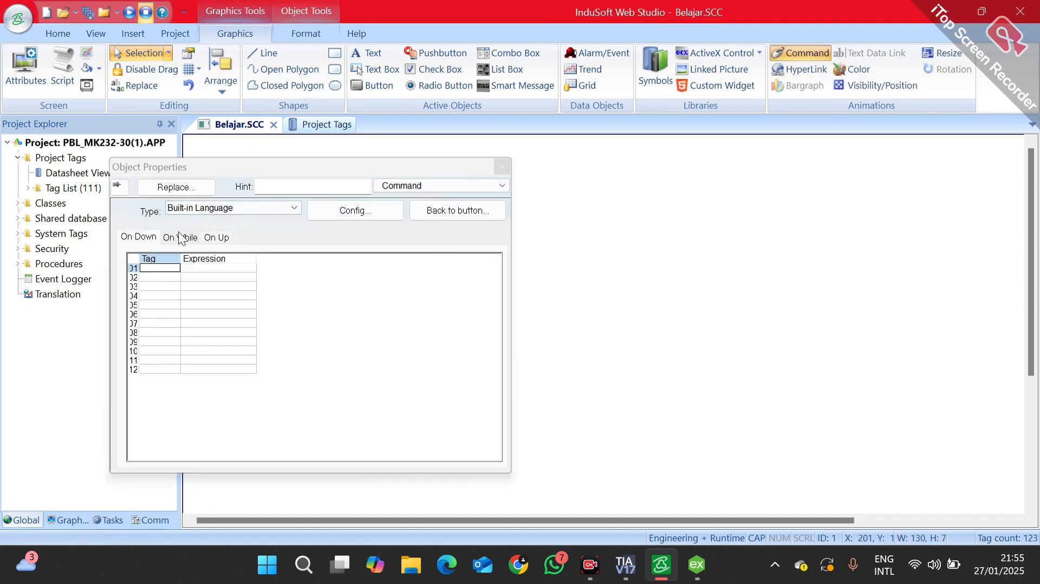
pyautogui.click(229, 209)
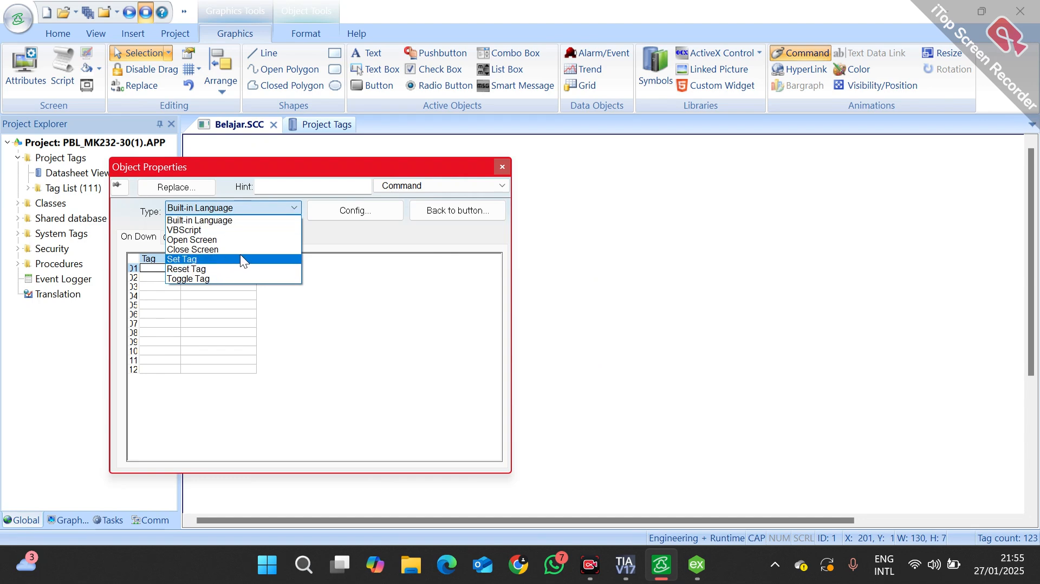
pyautogui.click(238, 279)
pyautogui.click(468, 273)
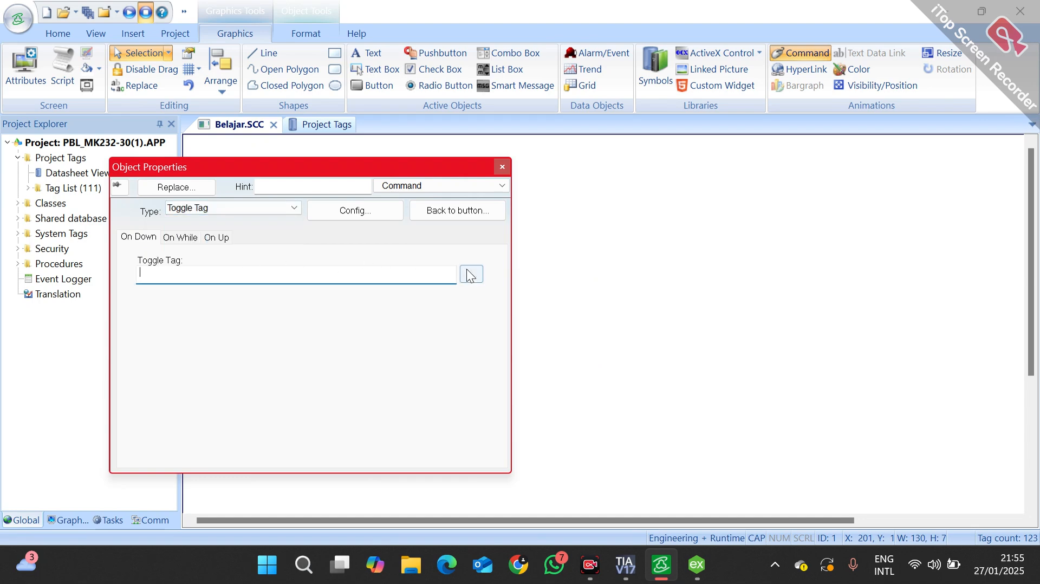
pyautogui.scroll(-20, 485, 347)
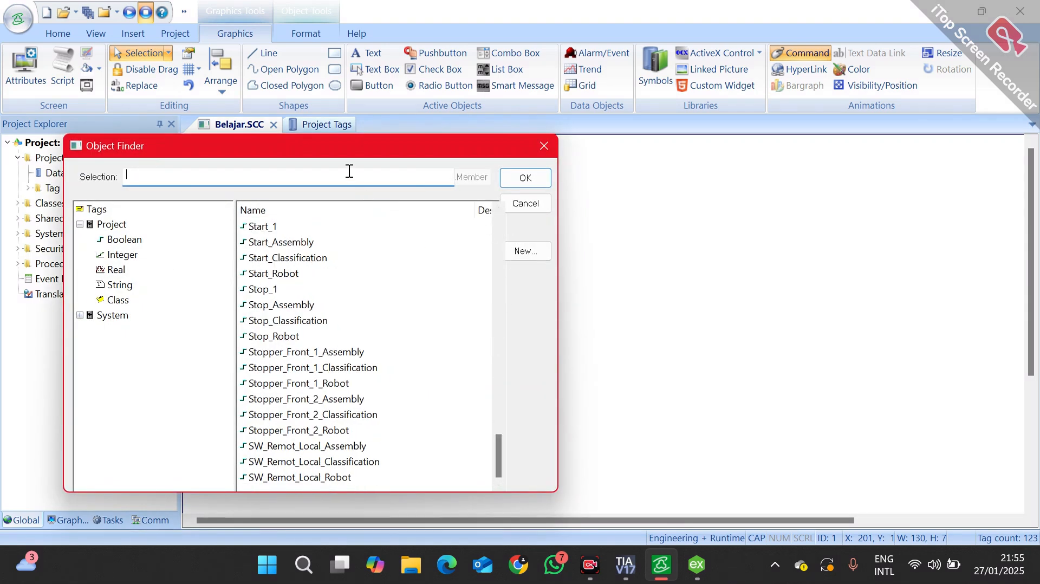
pyautogui.write('START')
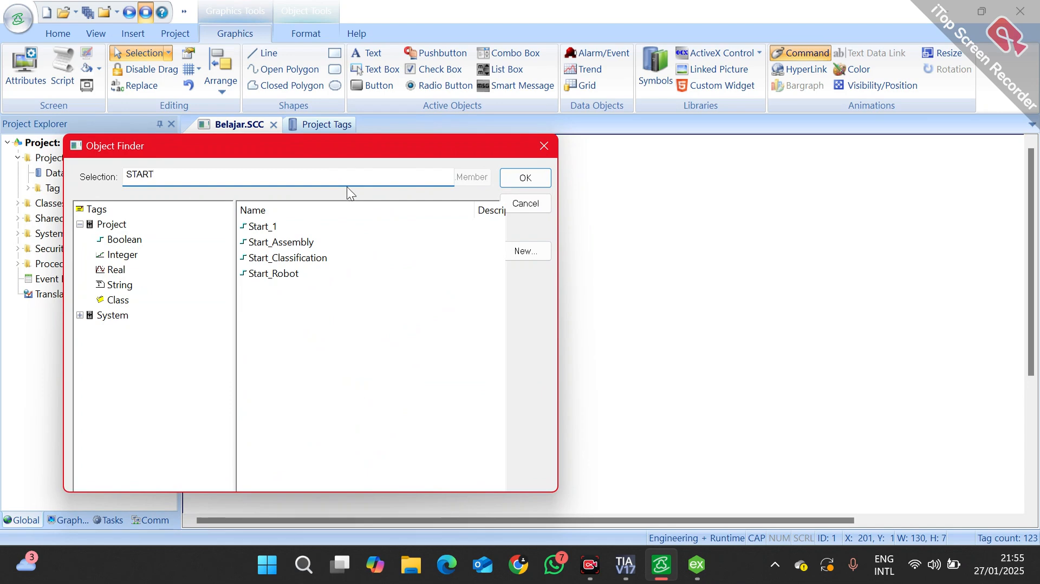
pyautogui.doubleClick(294, 225)
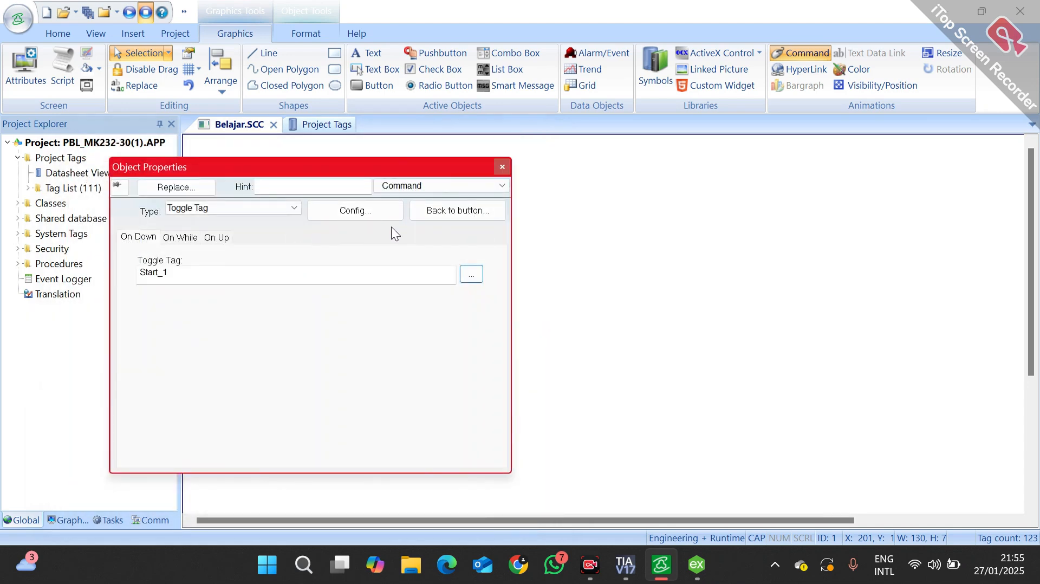
pyautogui.click(502, 167)
# Step: Set the STOP button's On Down command to Toggle Tag with the tag Stop_1
pyautogui.click(462, 214)
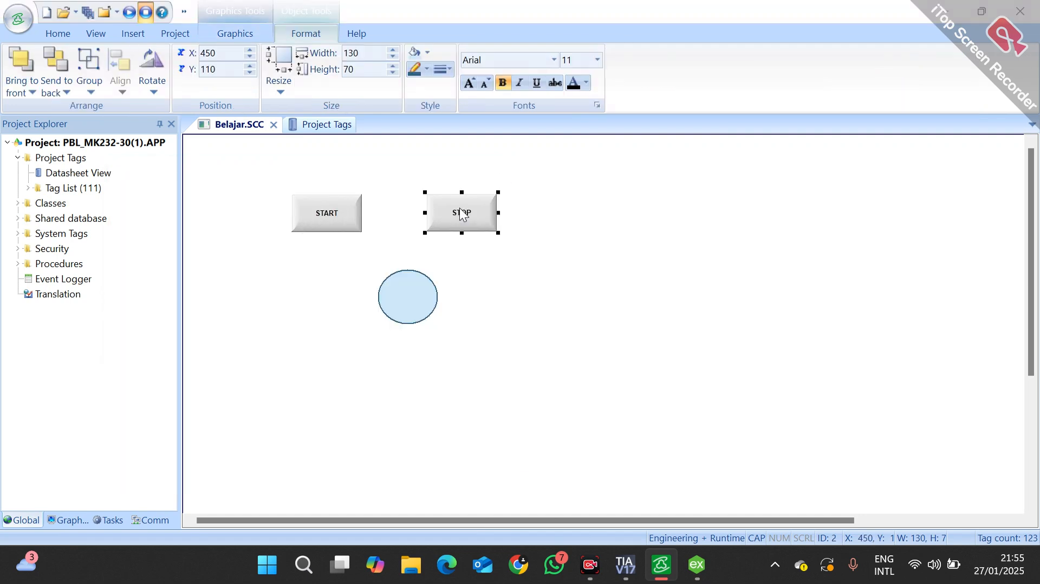
pyautogui.doubleClick(462, 213)
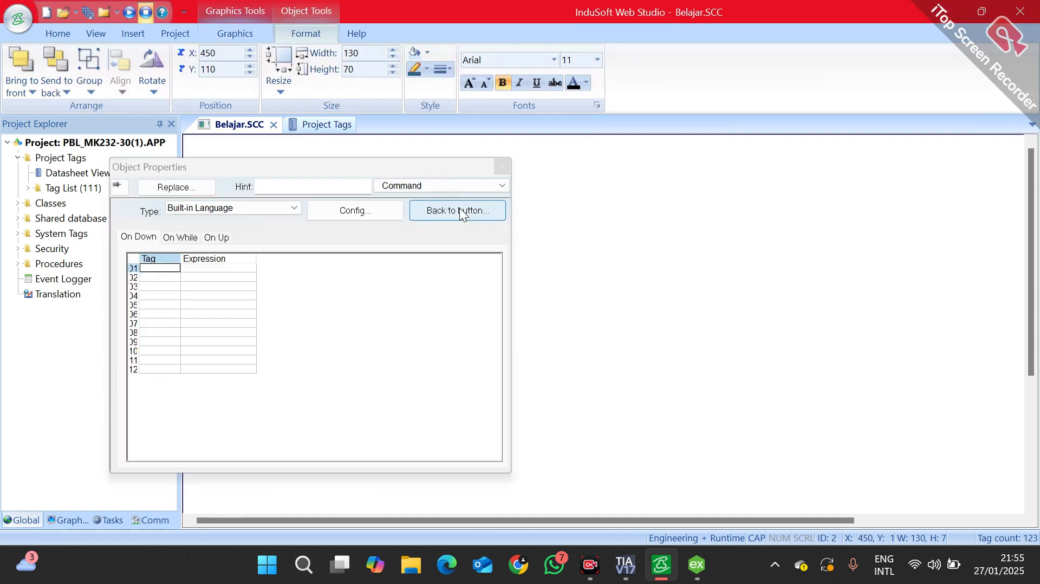
pyautogui.click(258, 208)
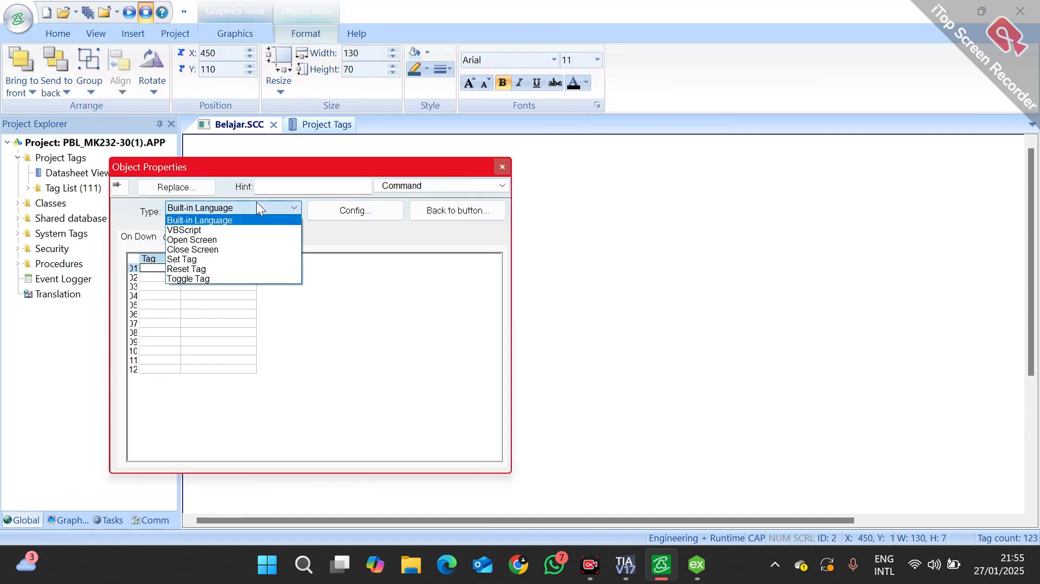
pyautogui.click(210, 279)
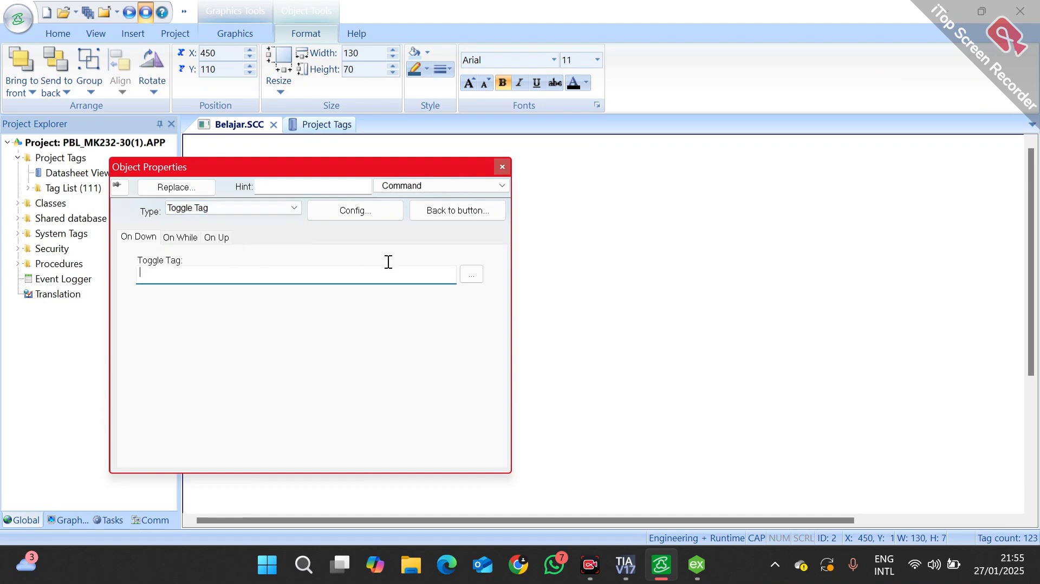
pyautogui.click(477, 275)
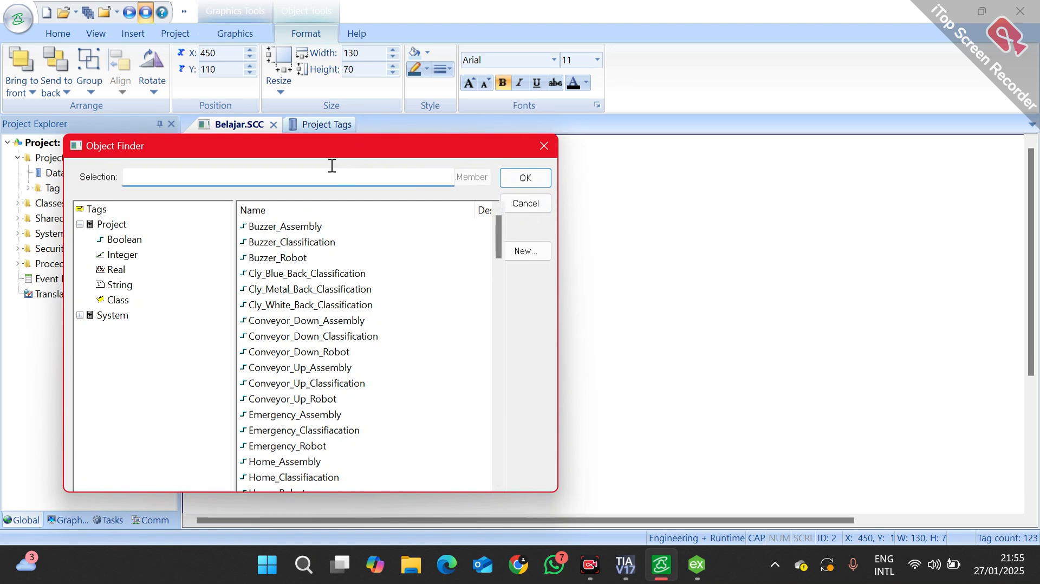
pyautogui.write('STOP')
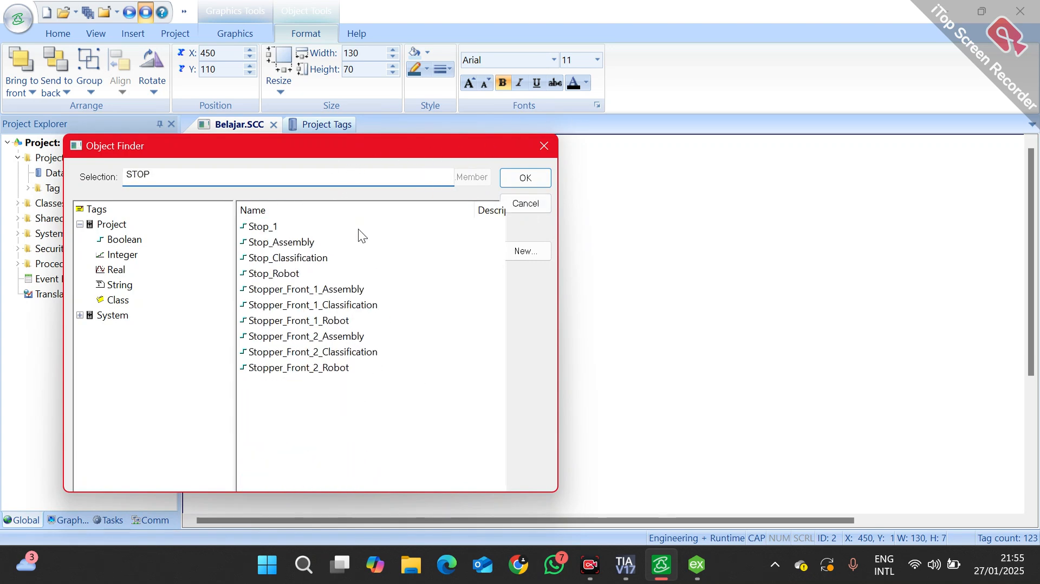
pyautogui.doubleClick(359, 230)
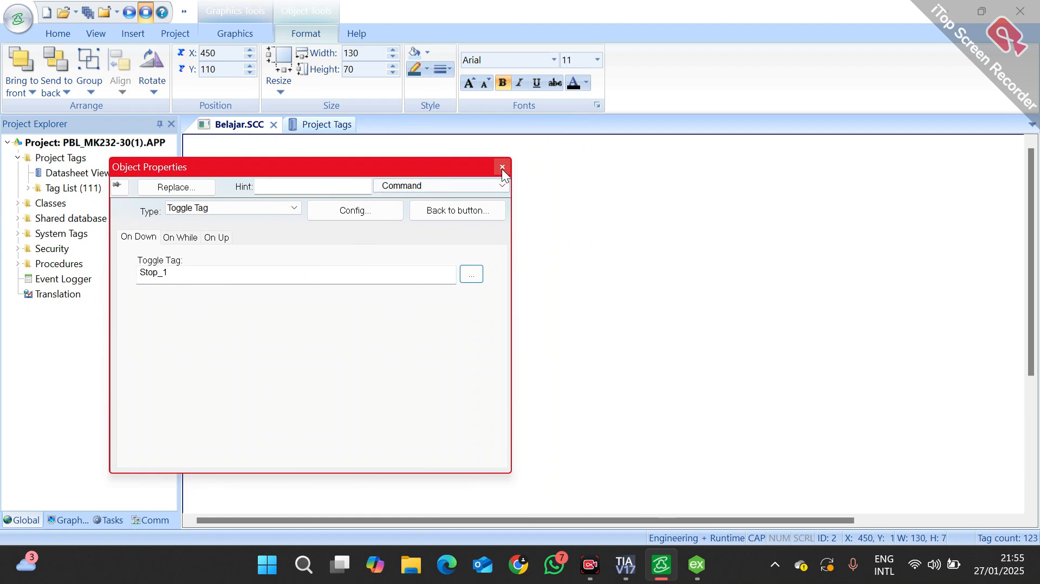
pyautogui.click(502, 167)
# Step: Set the limit expression of the circular lamp's Colors animation to the tag Lampu_1, keeping change limits 0 for red and 1 for green
pyautogui.click(436, 281)
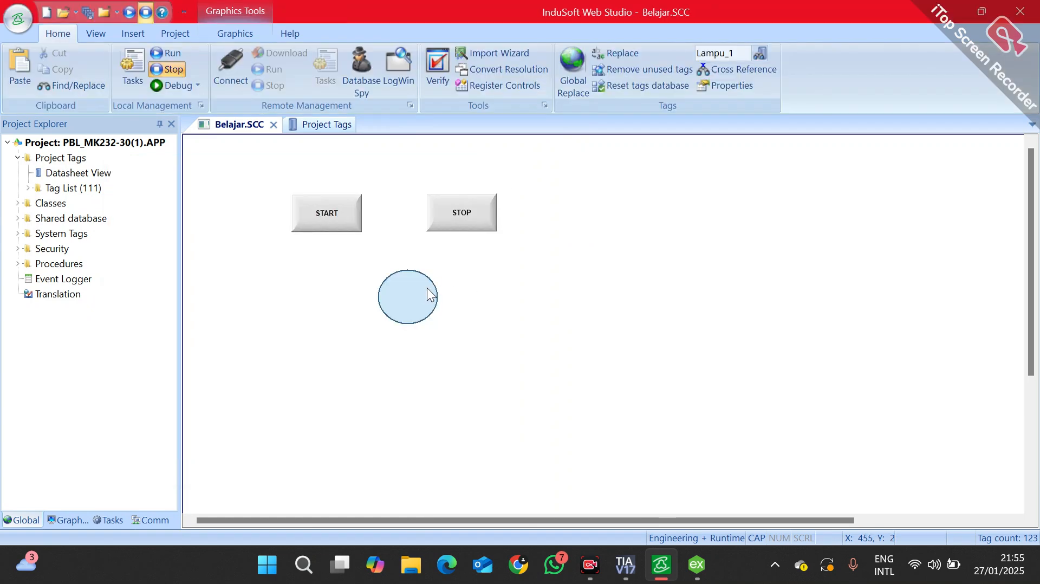
pyautogui.doubleClick(423, 291)
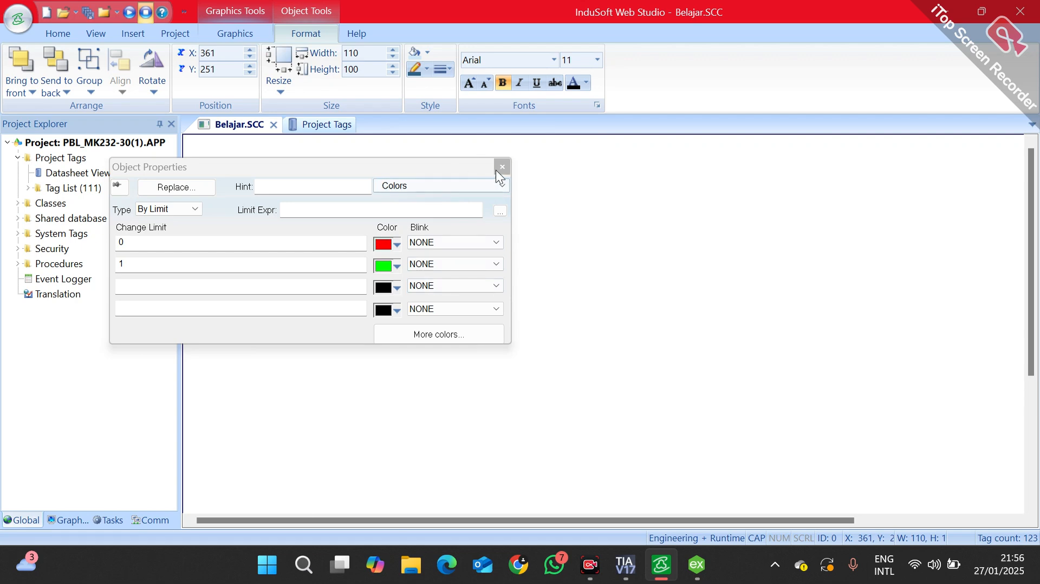
pyautogui.click(497, 212)
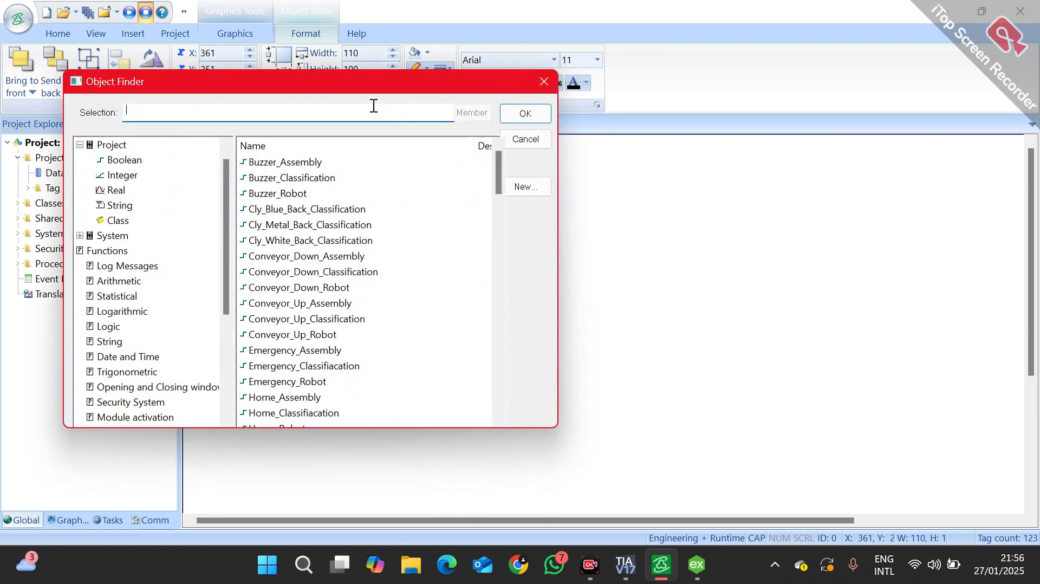
pyautogui.write('LAMPU')
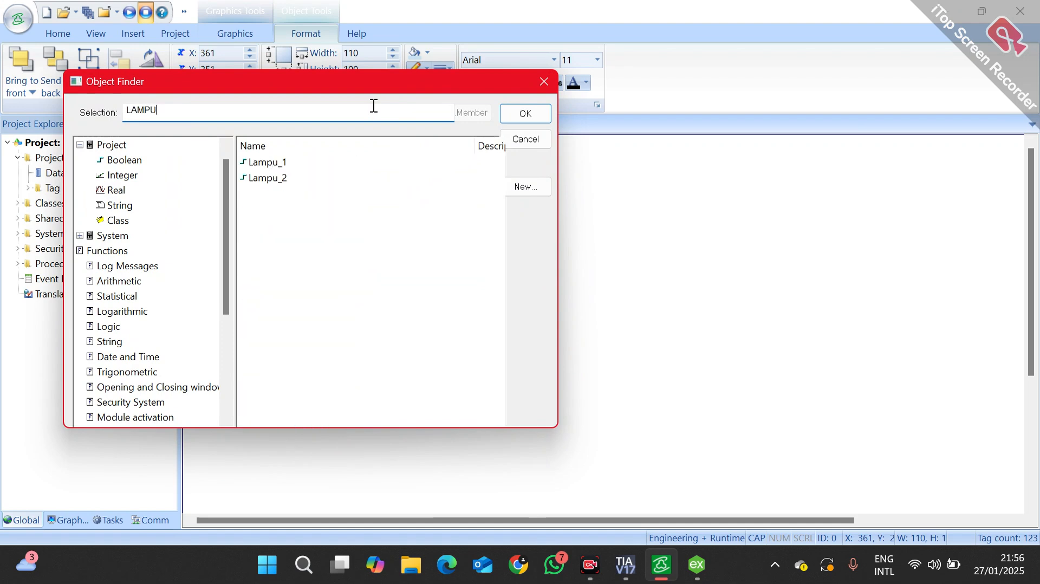
pyautogui.click(346, 161)
pyautogui.doubleClick(346, 162)
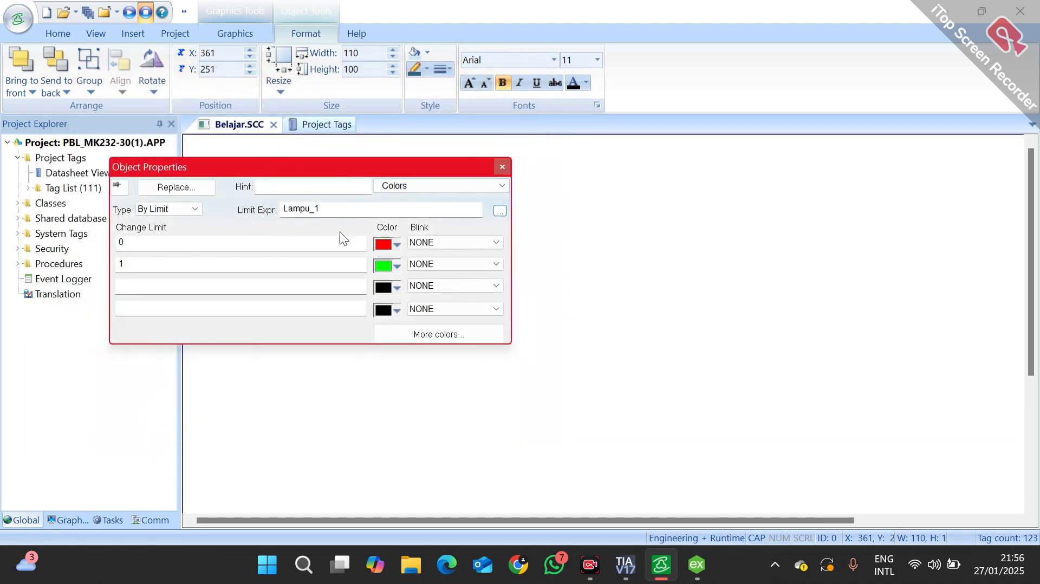
pyautogui.click(311, 239)
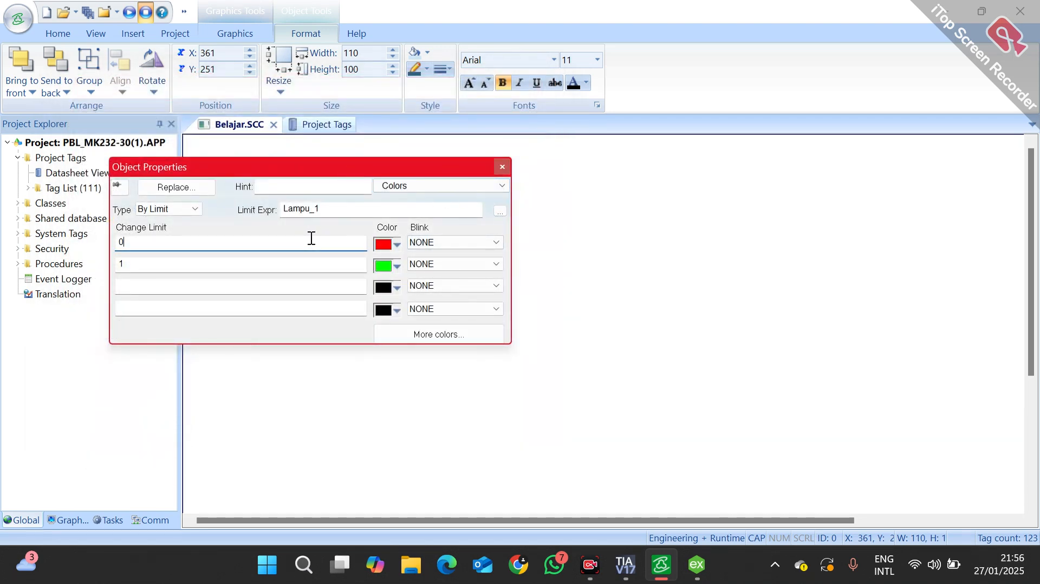
pyautogui.click(325, 261)
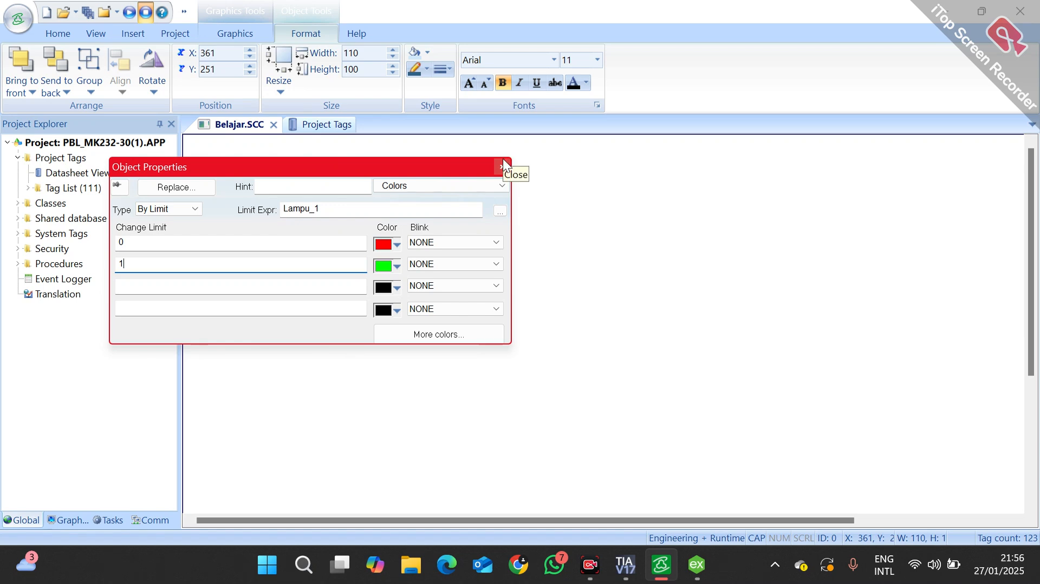
pyautogui.click(501, 166)
pyautogui.click(443, 187)
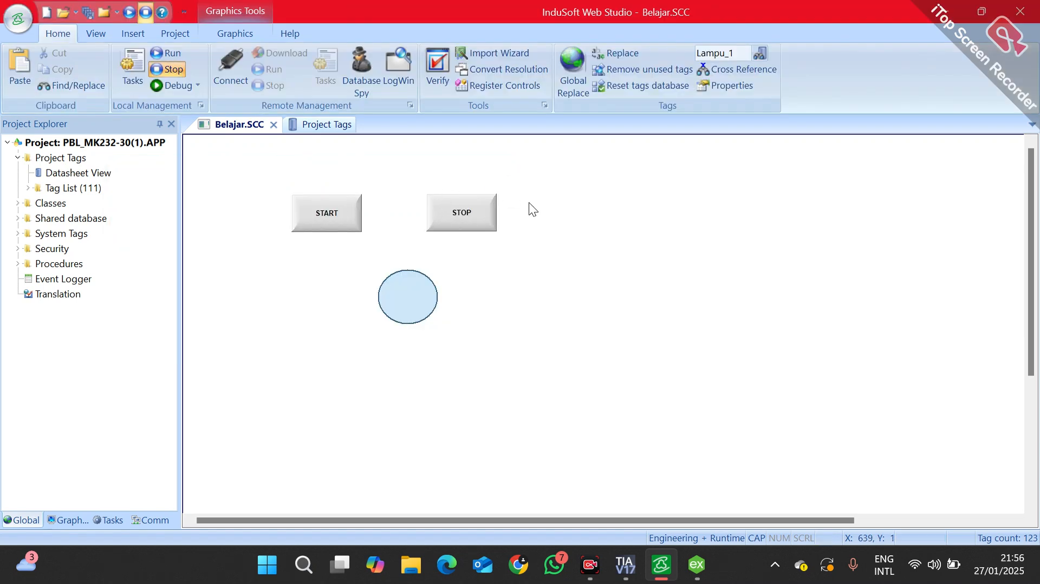
# Step: Review the lamp's Colors animation settings and close them without changes
pyautogui.doubleClick(410, 291)
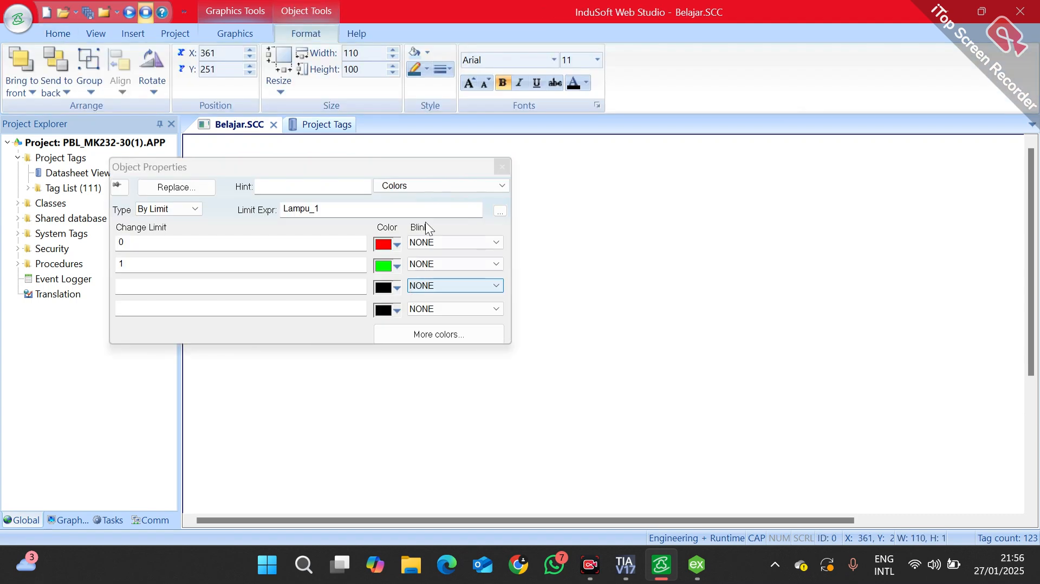
pyautogui.click(432, 187)
pyautogui.click(503, 185)
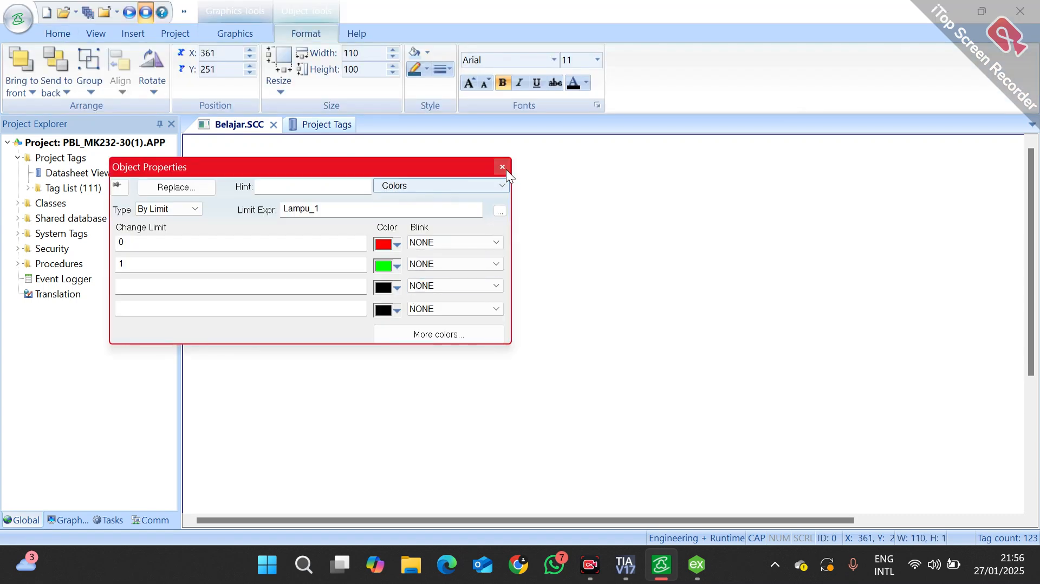
pyautogui.click(502, 167)
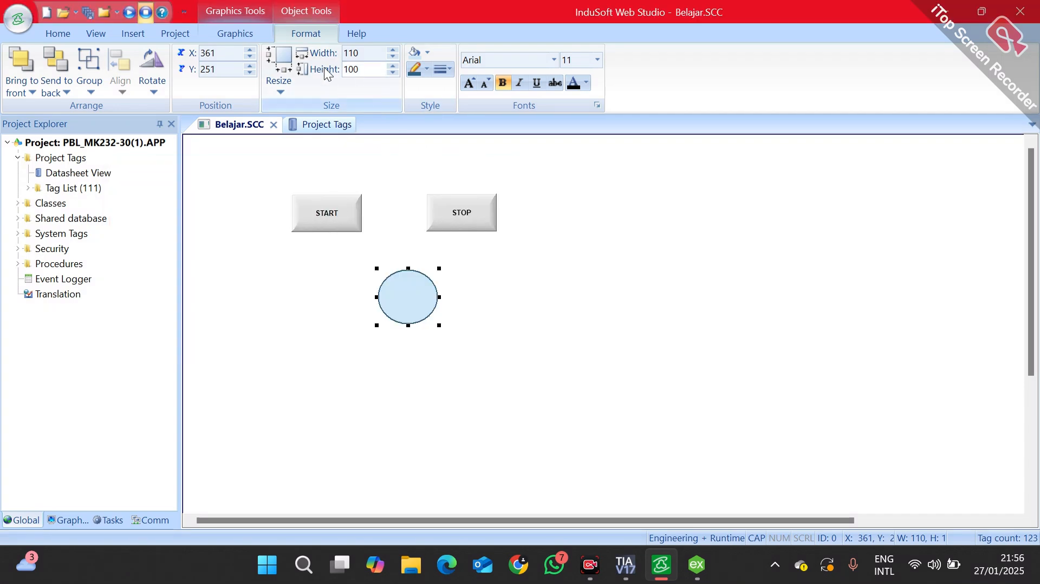
pyautogui.click(260, 33)
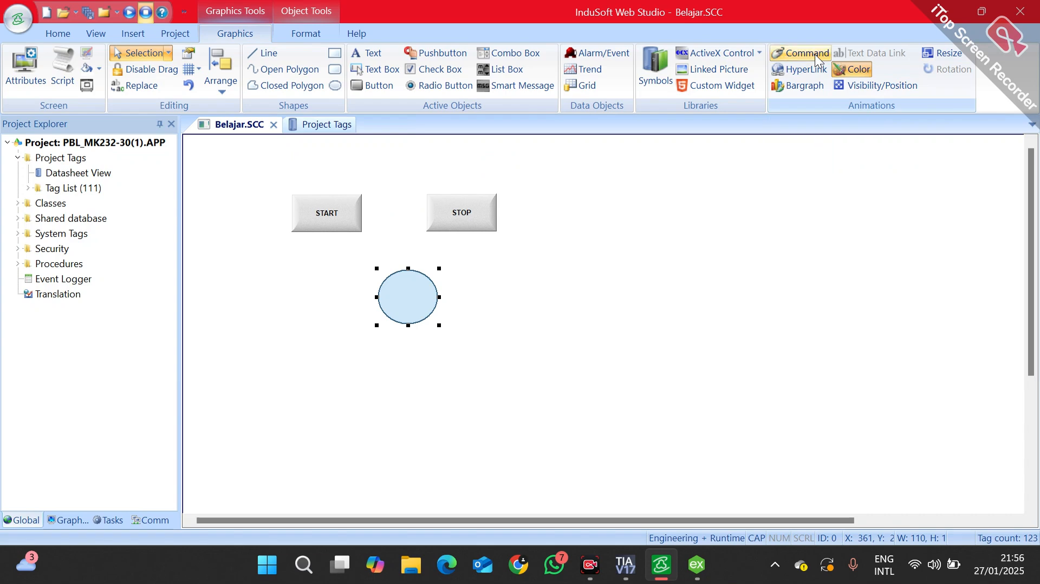
pyautogui.click(688, 200)
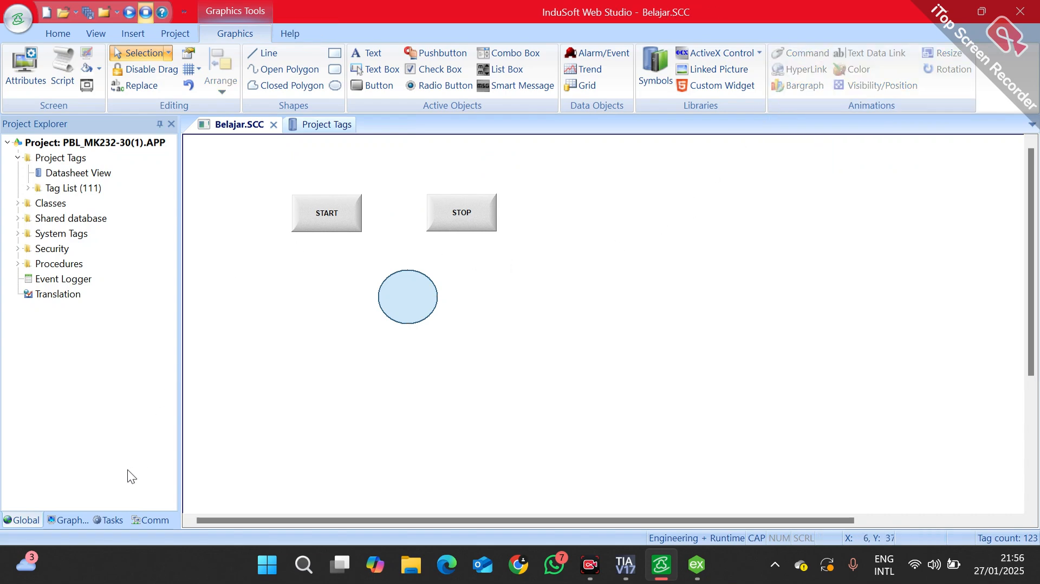
# Step: Run the project, try the START and STOP buttons on the runtime screen, and close the runtime window
pyautogui.click(130, 13)
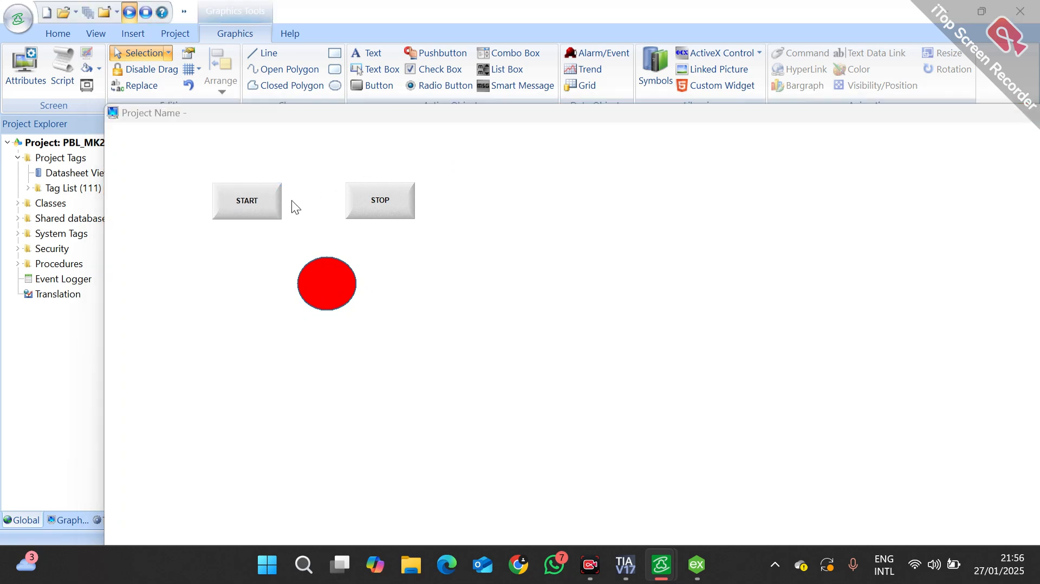
pyautogui.click(258, 195)
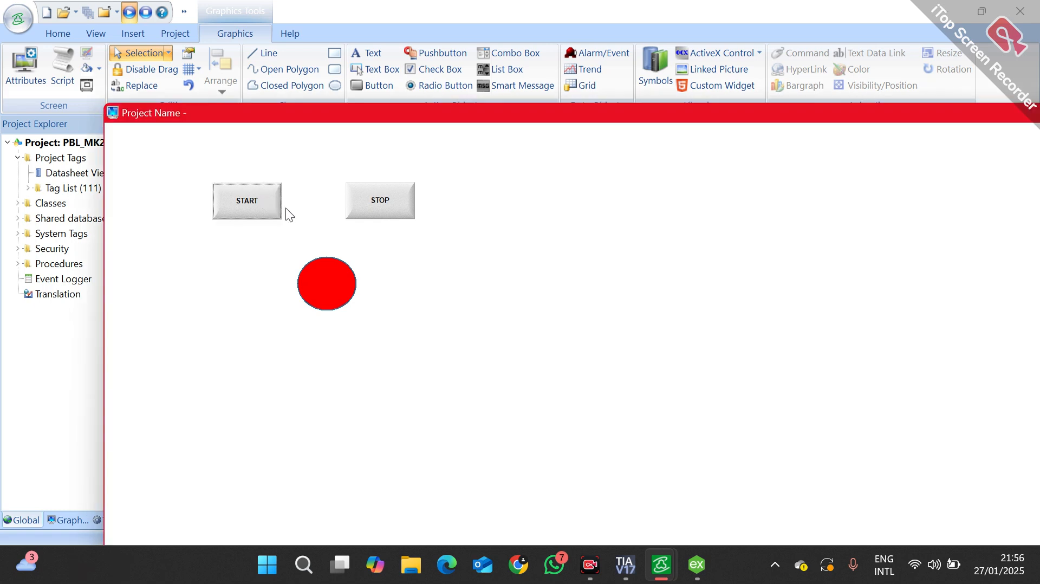
pyautogui.click(393, 209)
pyautogui.moveTo(570, 120); pyautogui.dragTo(472, 75)
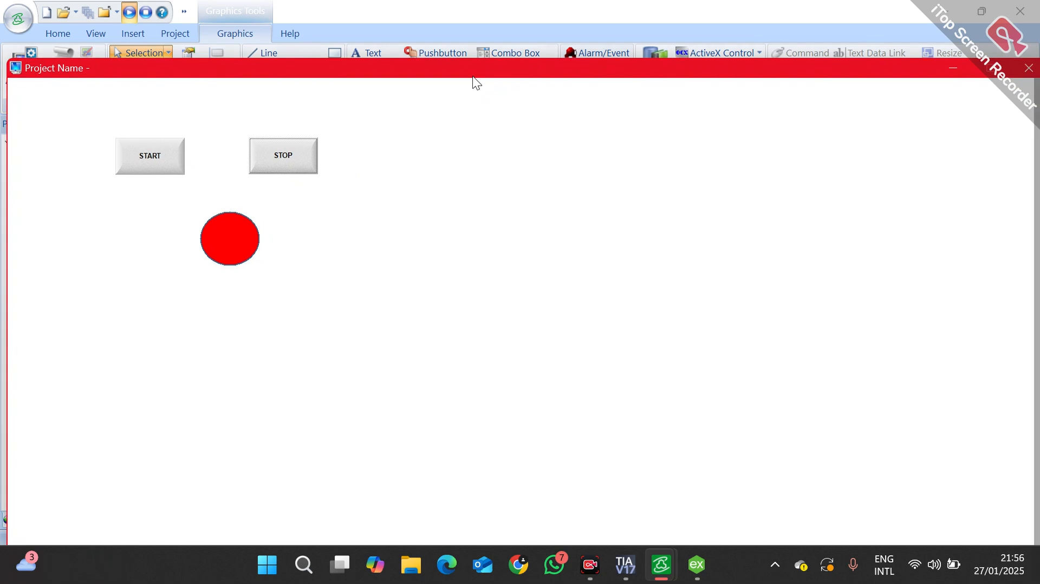
pyautogui.click(1031, 72)
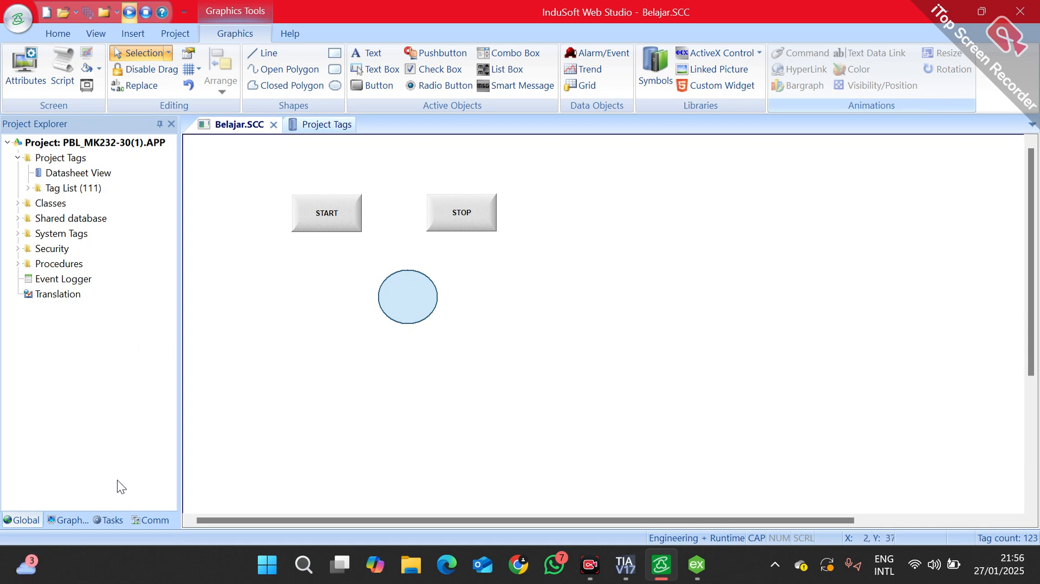
# Step: Check the server configuration of the OPC UA connection h and close it without changes
pyautogui.click(154, 524)
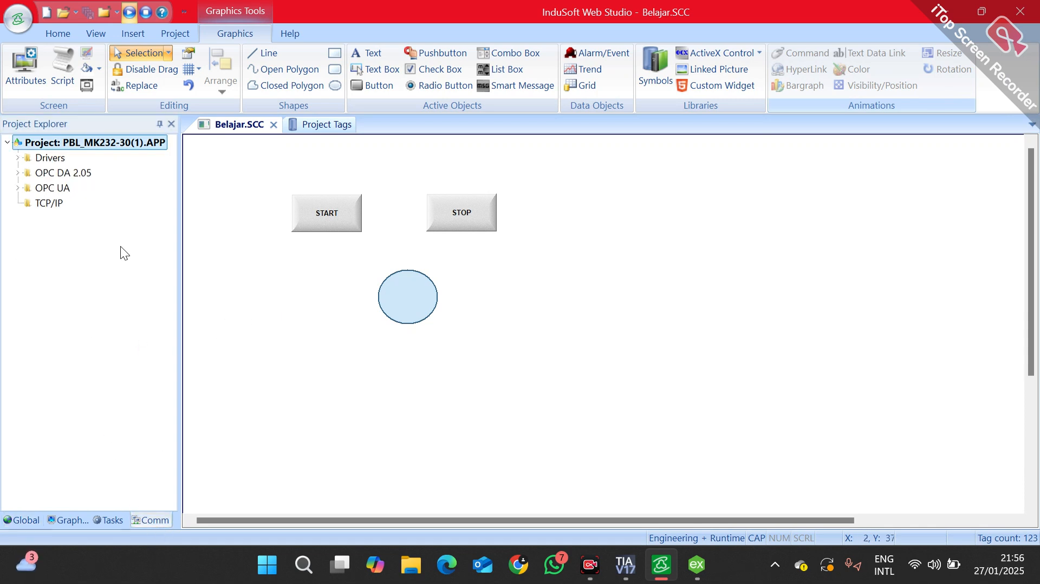
pyautogui.click(17, 188)
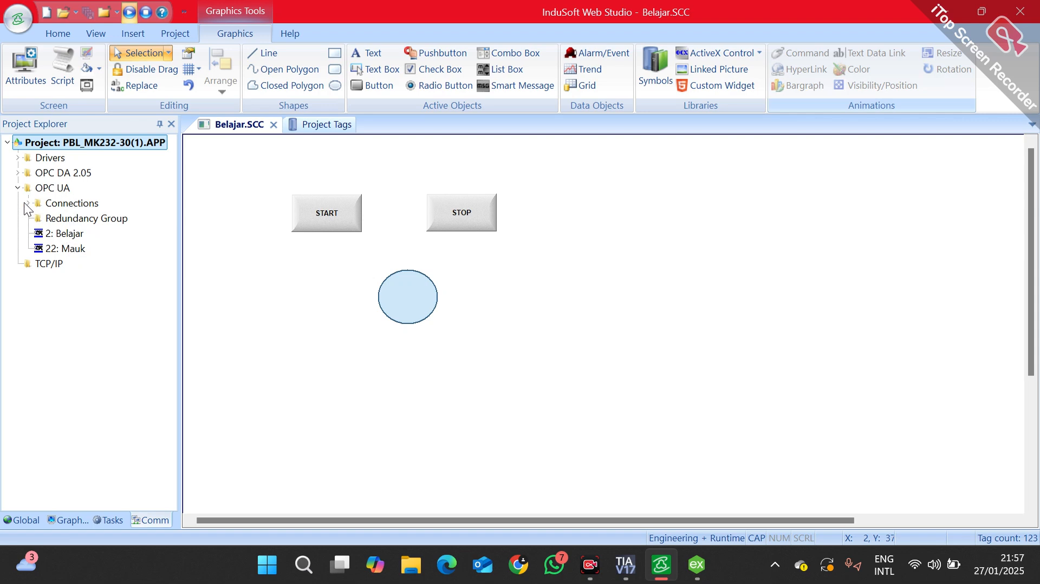
pyautogui.click(28, 205)
pyautogui.doubleClick(54, 218)
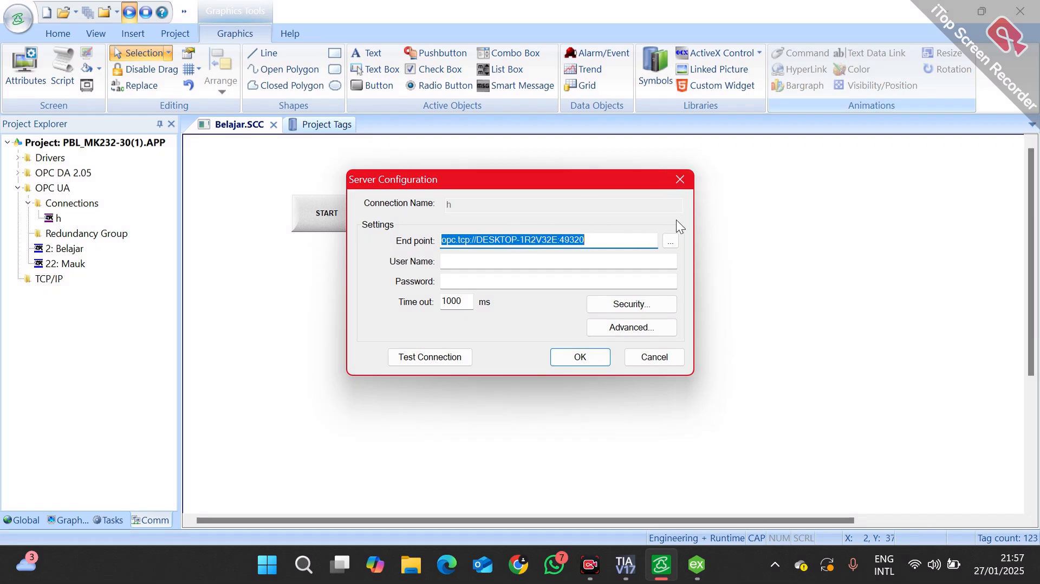
pyautogui.click(686, 187)
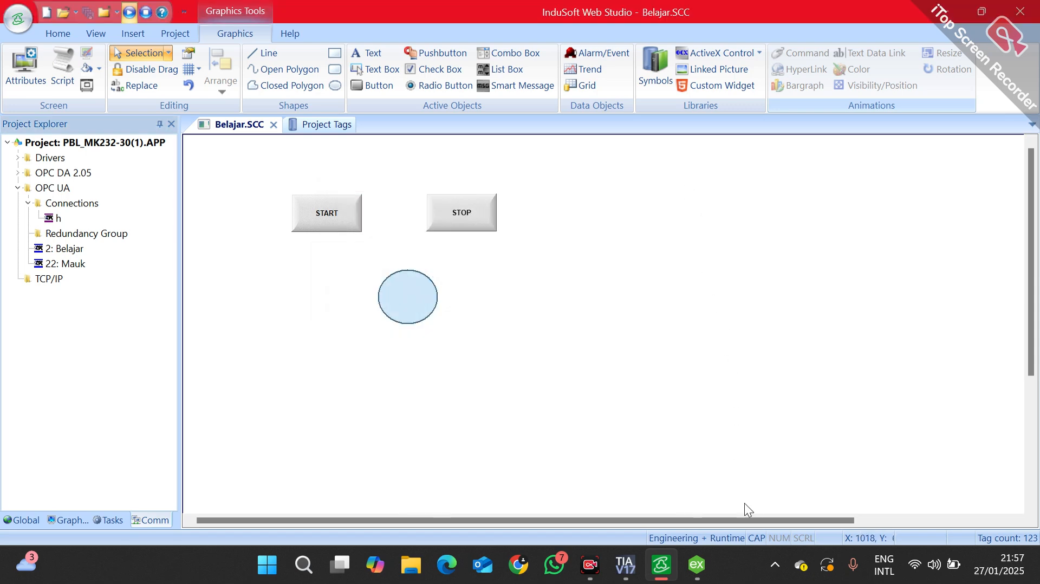
# Step: Check the definition of the opc.tcp://DESKTOP-1R2V32E:49320 endpoint in KEPServerEX's OPC UA Configuration Manager and close it without changes
pyautogui.click(776, 564)
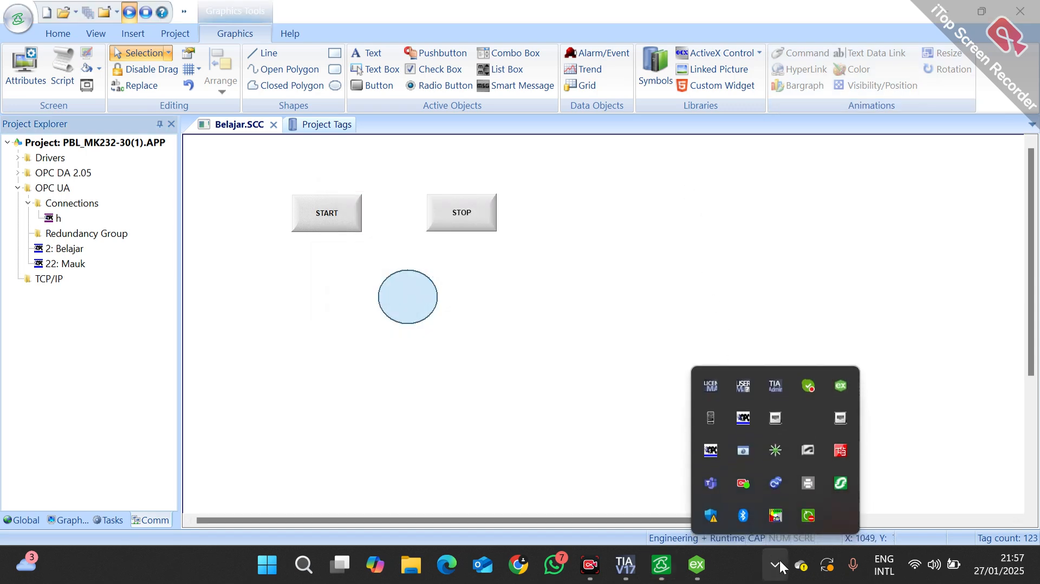
pyautogui.rightClick(846, 387)
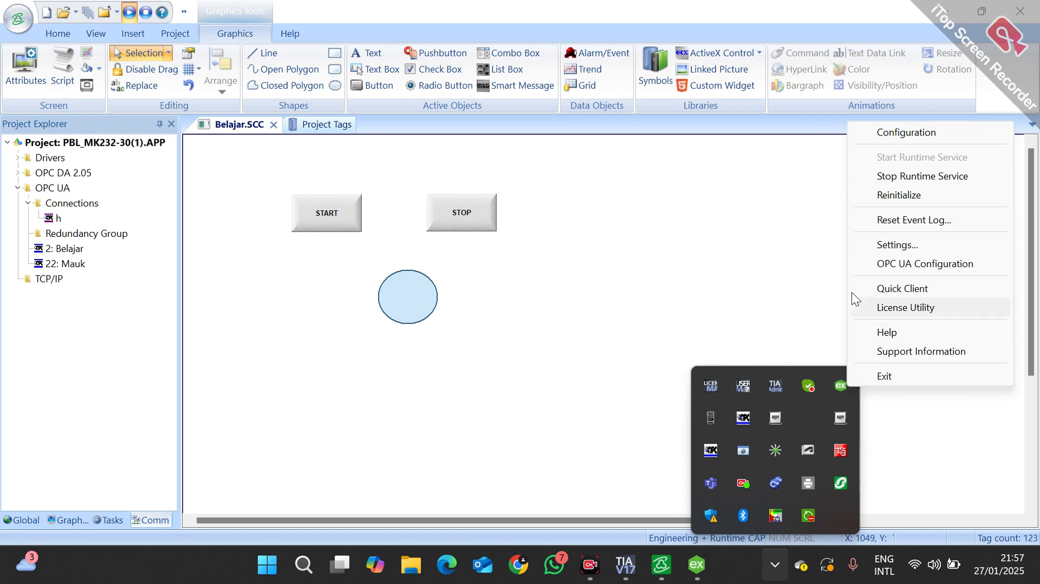
pyautogui.click(884, 265)
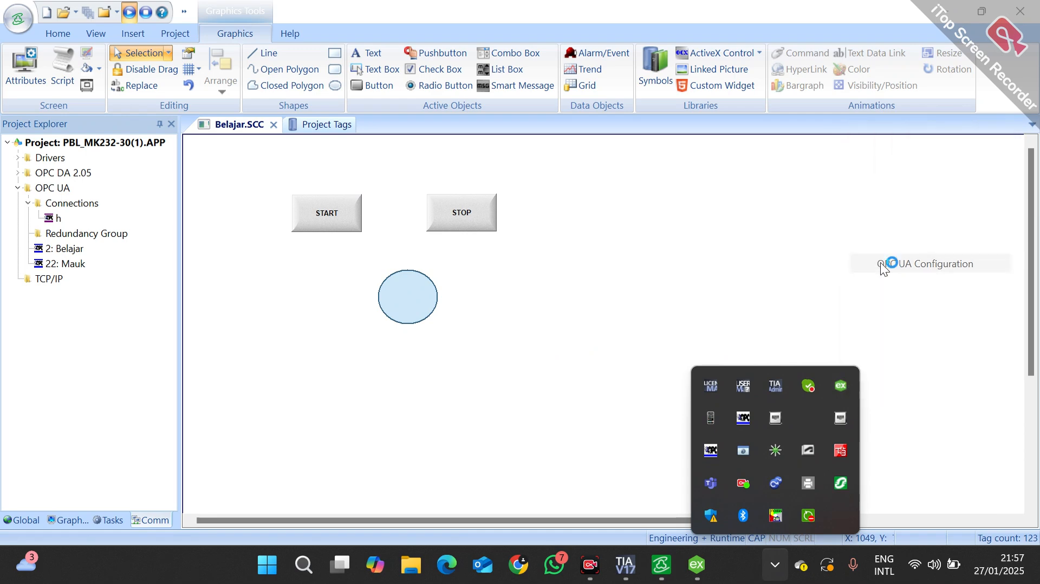
pyautogui.click(396, 208)
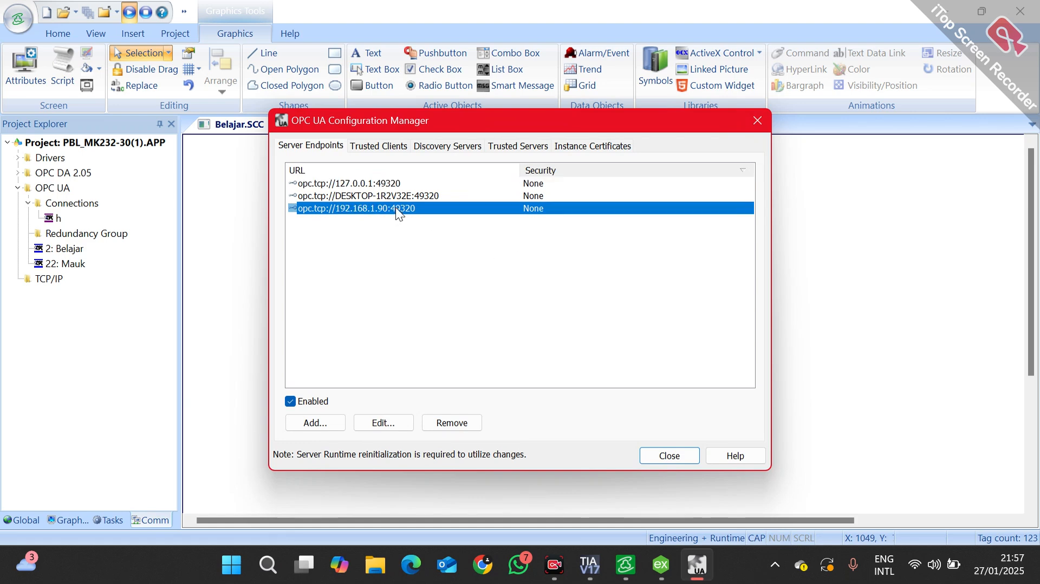
pyautogui.click(392, 195)
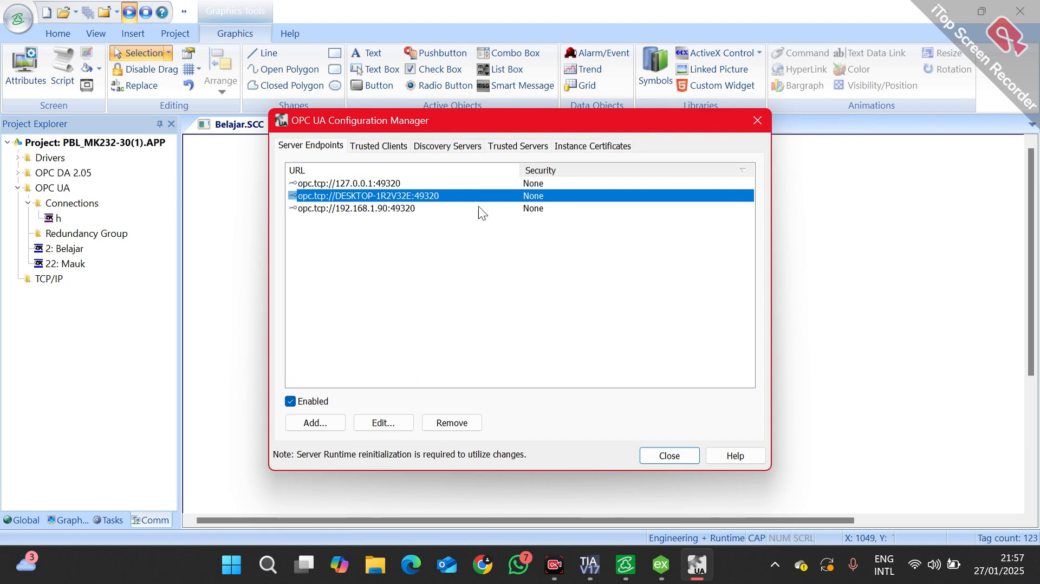
pyautogui.doubleClick(451, 194)
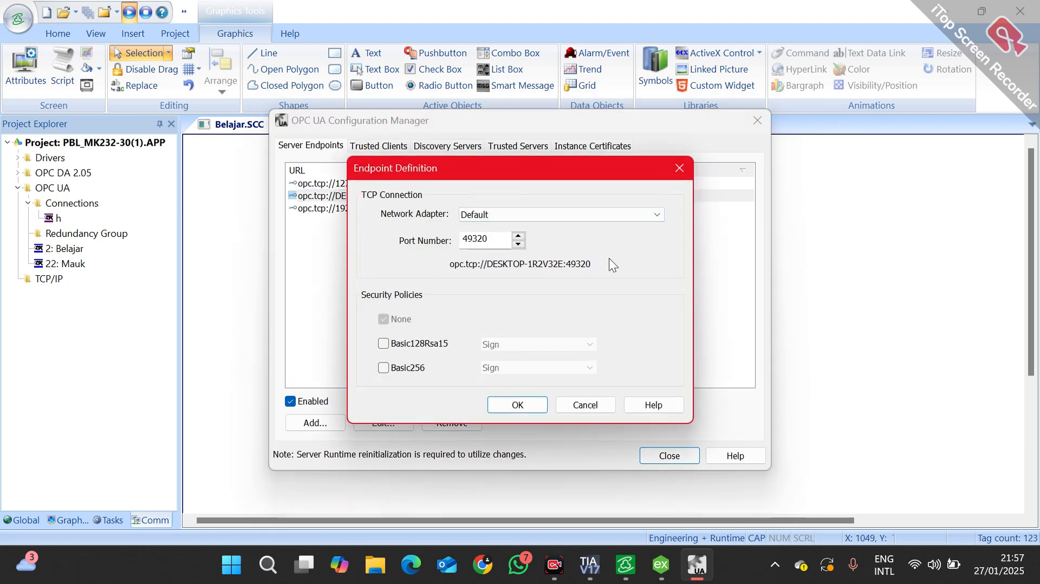
pyautogui.moveTo(606, 262); pyautogui.dragTo(436, 254)
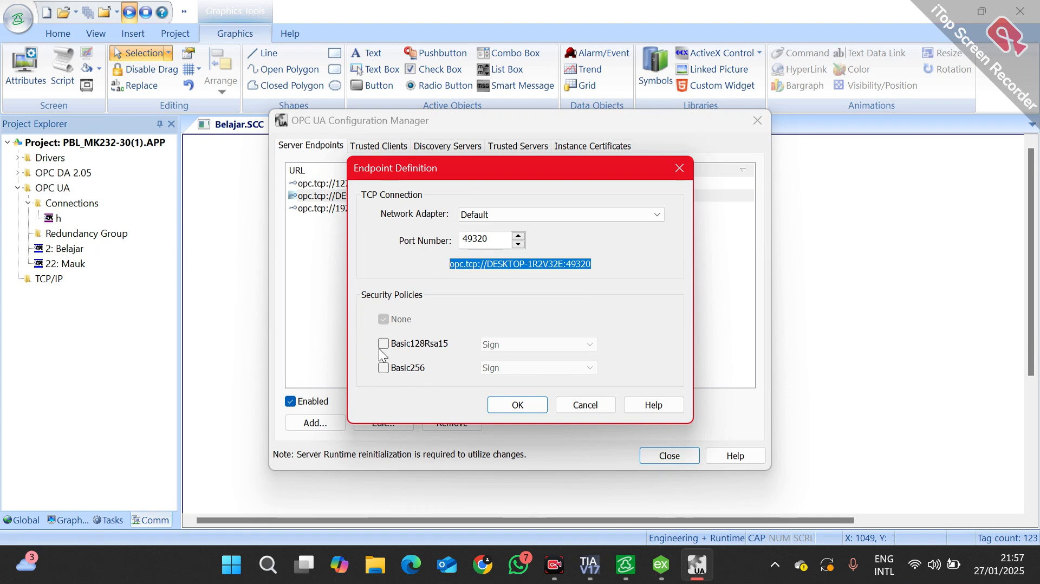
pyautogui.click(590, 407)
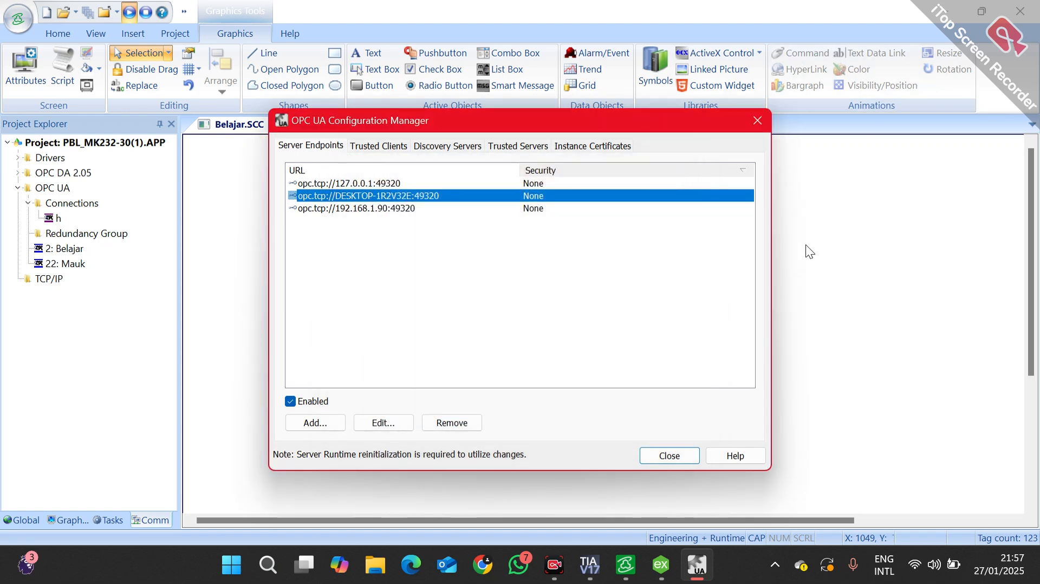
pyautogui.click(678, 456)
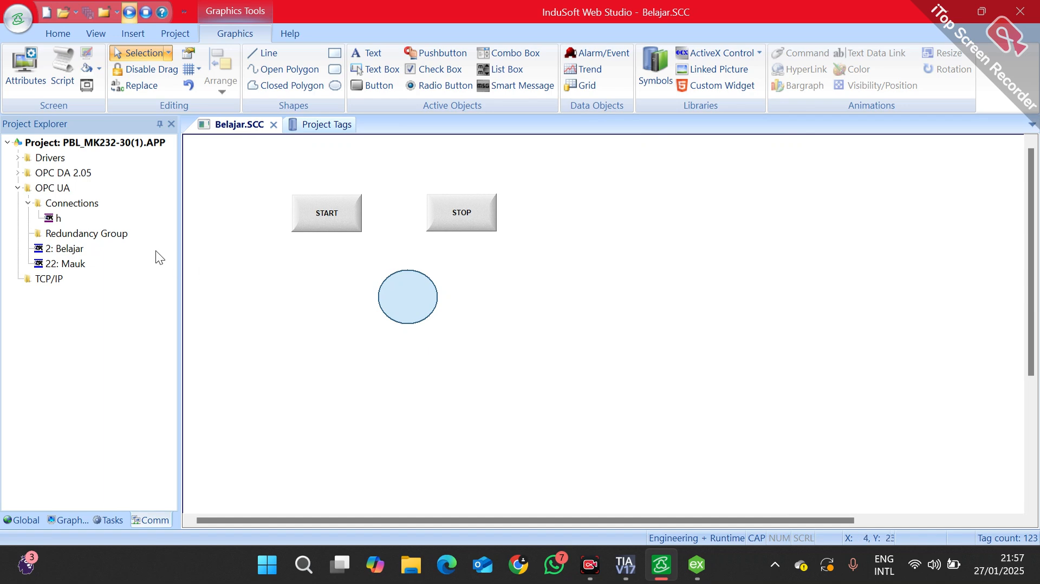
# Step: Insert a new OPC UA worksheet in the project and describe it as Belajar Komunikasi
pyautogui.click(54, 190)
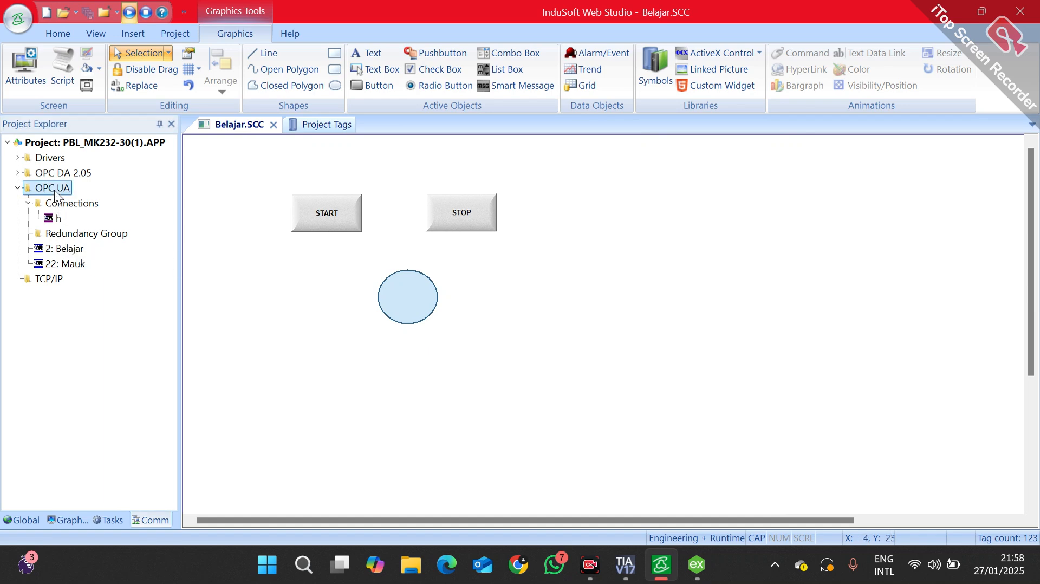
pyautogui.rightClick(56, 192)
pyautogui.click(81, 202)
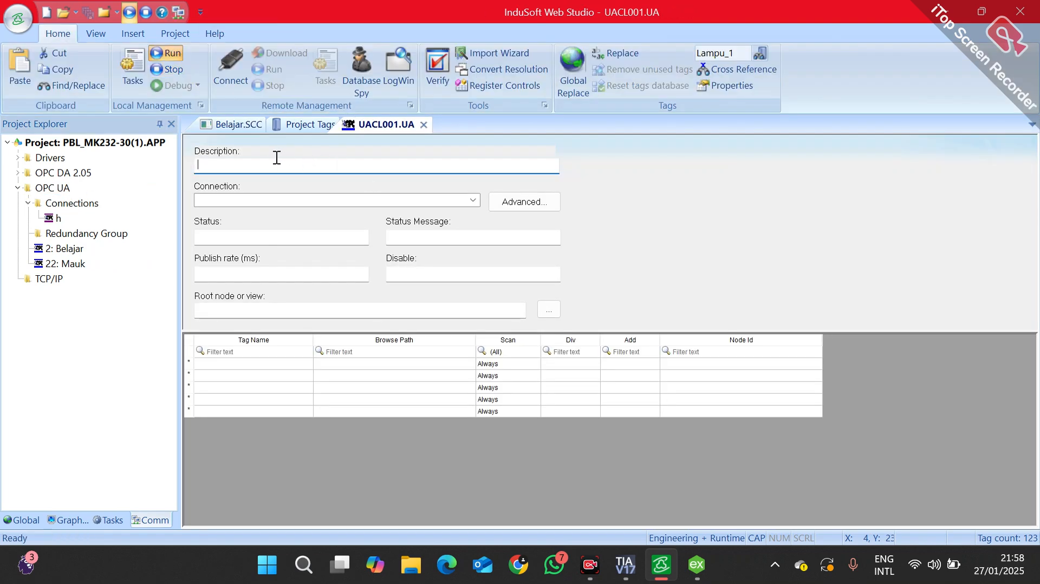
pyautogui.write('bELA')
pyautogui.press('BackSpace')
pyautogui.press('BackSpace')
pyautogui.press('BackSpace')
pyautogui.press('BackSpace')
pyautogui.press('capslock')
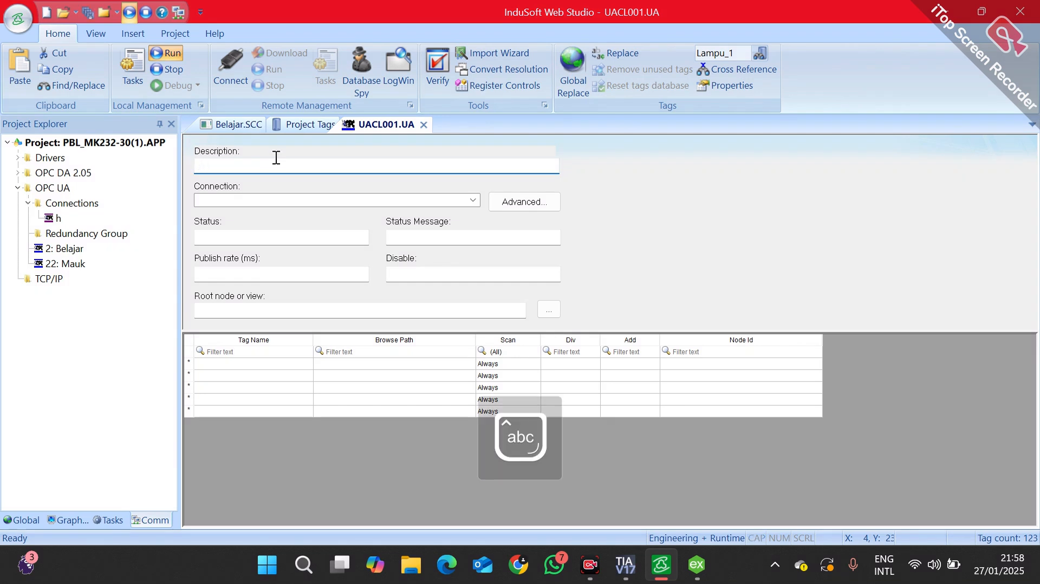
pyautogui.write('Belajar Komunikasi')
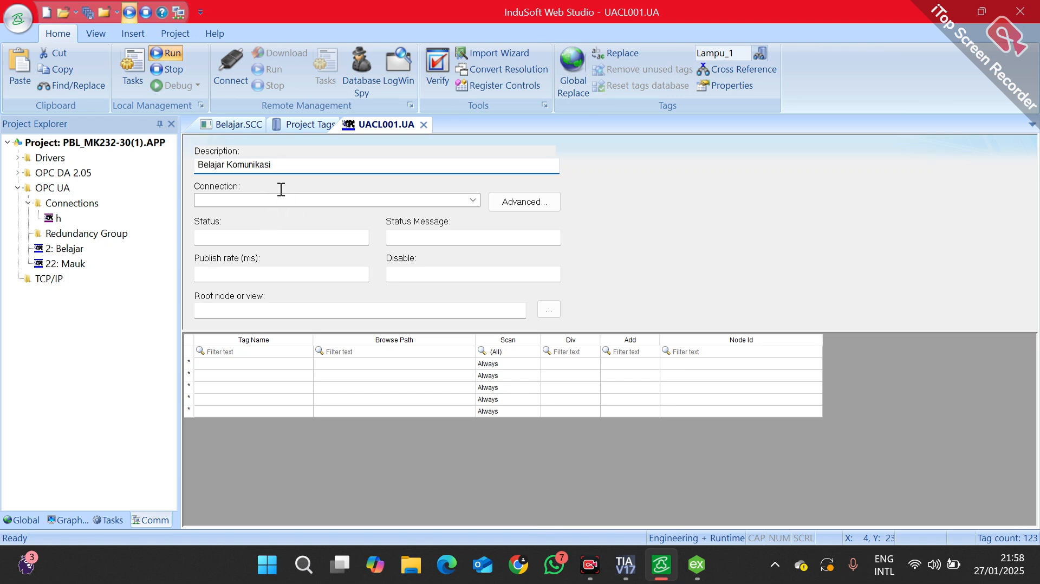
# Step: Assign connection h to the new OPC UA worksheet
pyautogui.press('Tab')
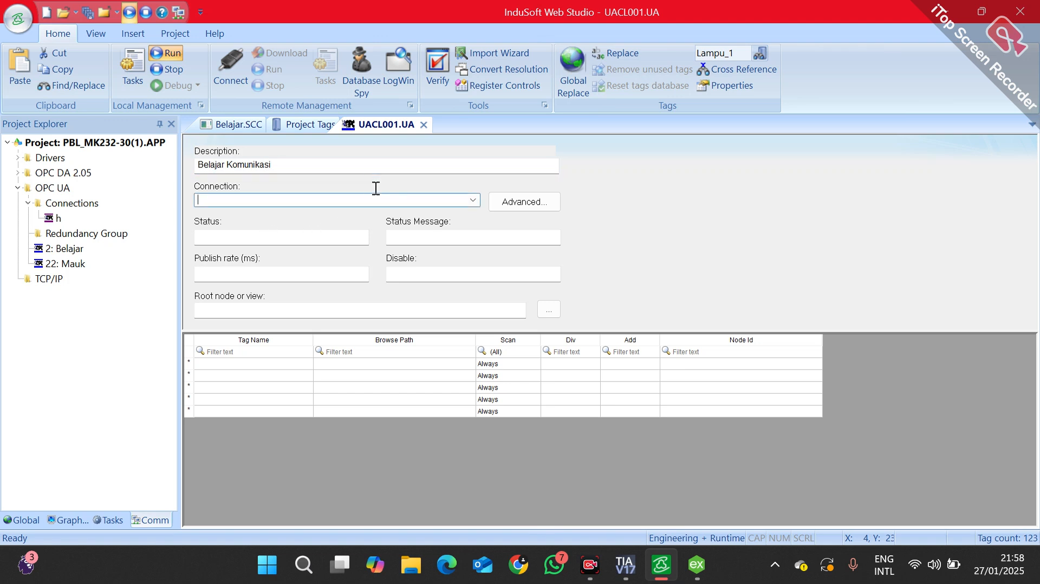
pyautogui.click(473, 200)
pyautogui.click(418, 227)
pyautogui.click(472, 201)
pyautogui.click(464, 213)
# Step: Enter the project tags Start_1, Stop_1 and Lampu_1 in the first three rows of the worksheet's tag table
pyautogui.doubleClick(271, 366)
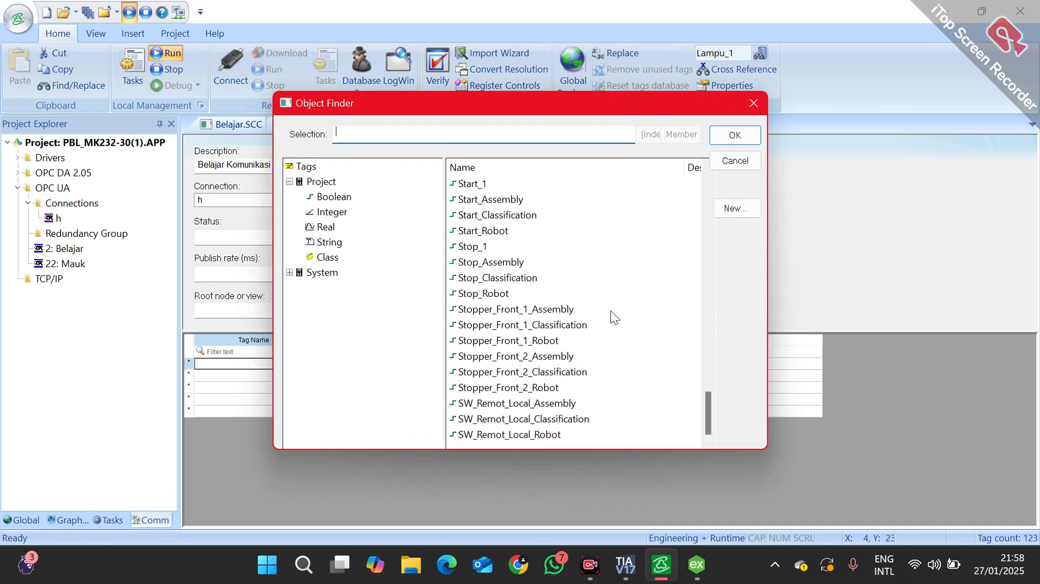
pyautogui.doubleClick(482, 184)
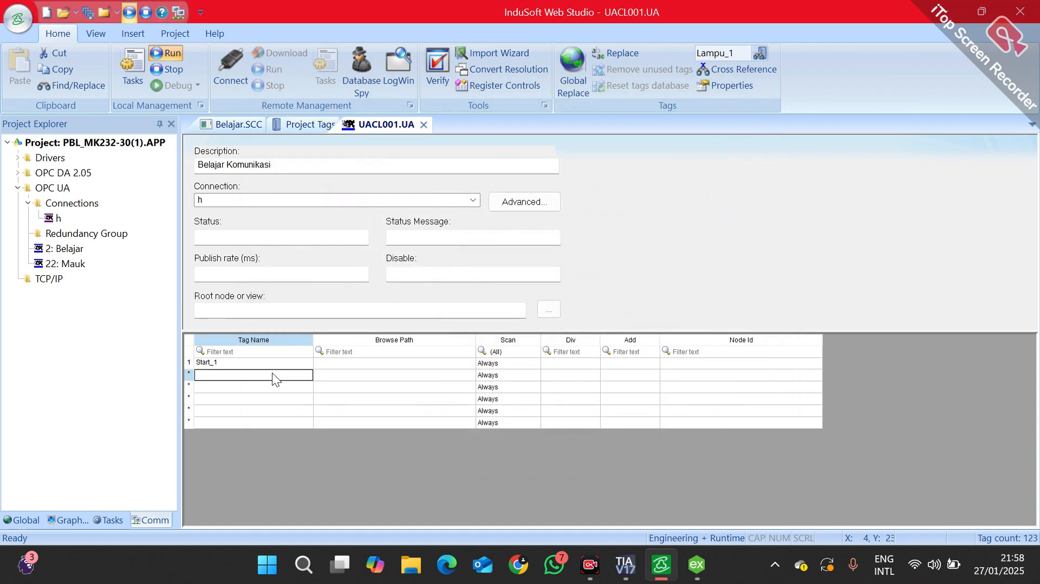
pyautogui.doubleClick(272, 373)
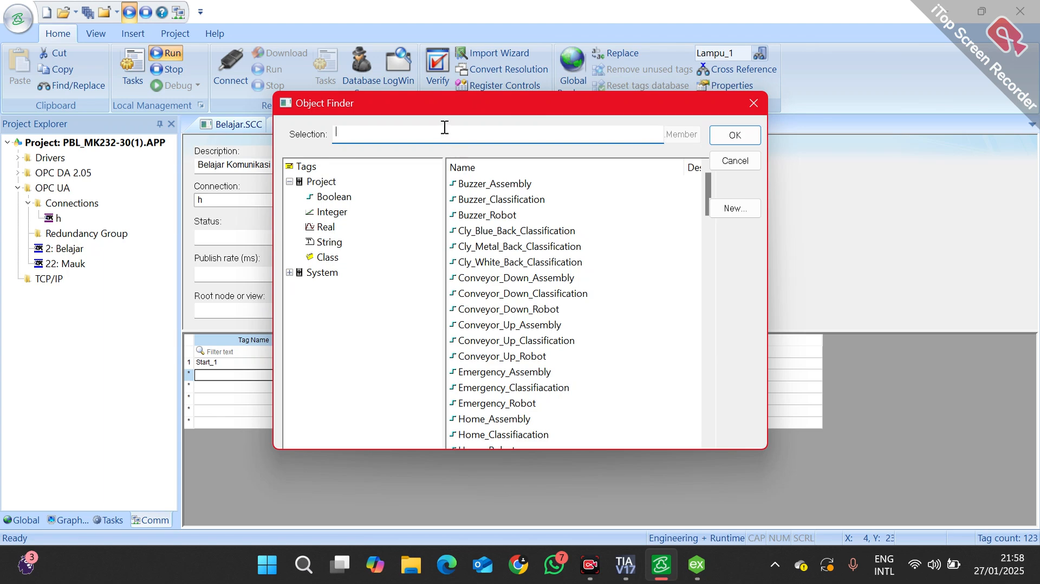
pyautogui.write('stop')
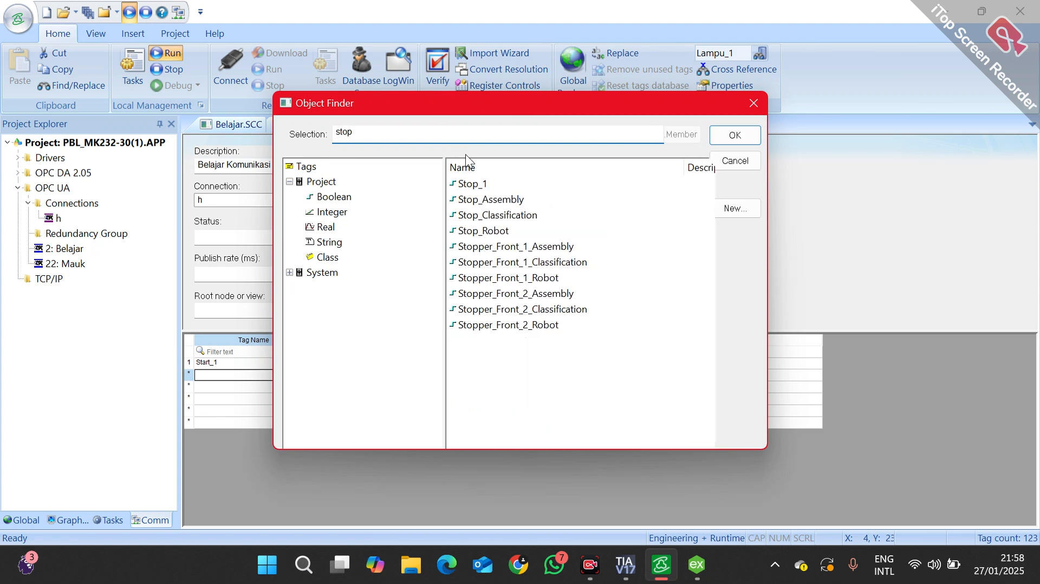
pyautogui.doubleClick(484, 184)
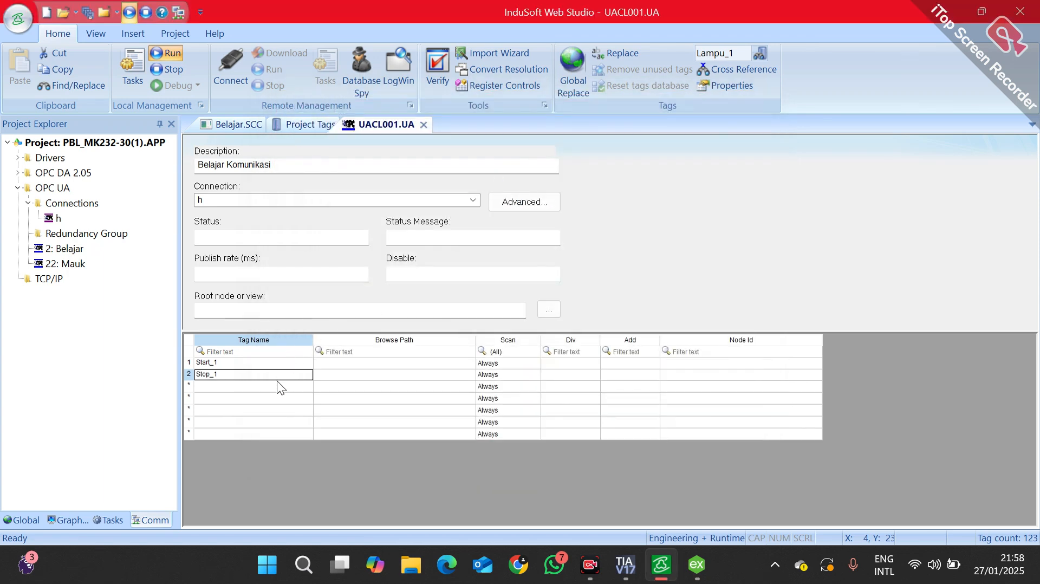
pyautogui.doubleClick(277, 382)
pyautogui.write('lampu')
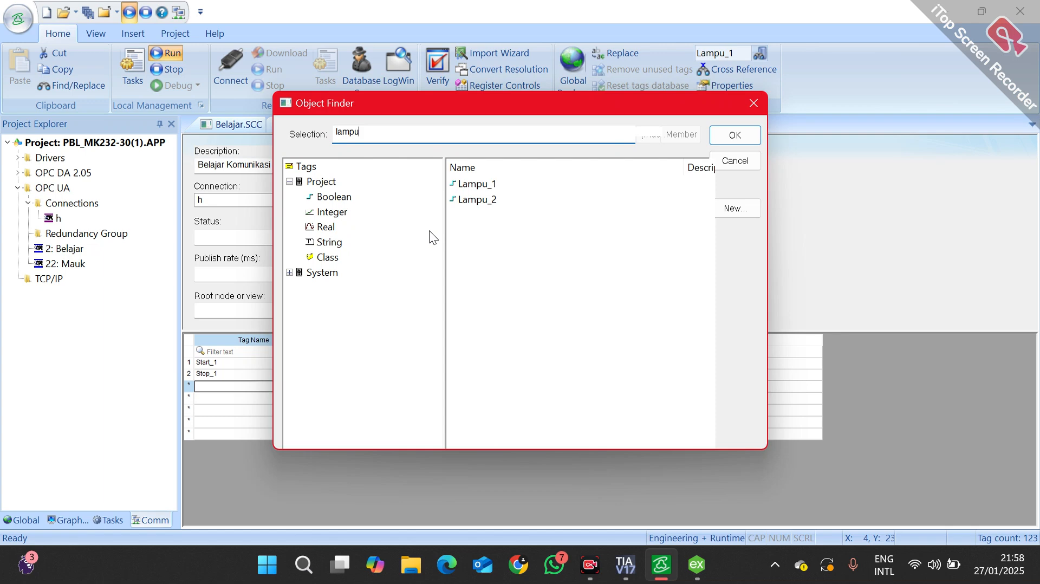
pyautogui.doubleClick(484, 185)
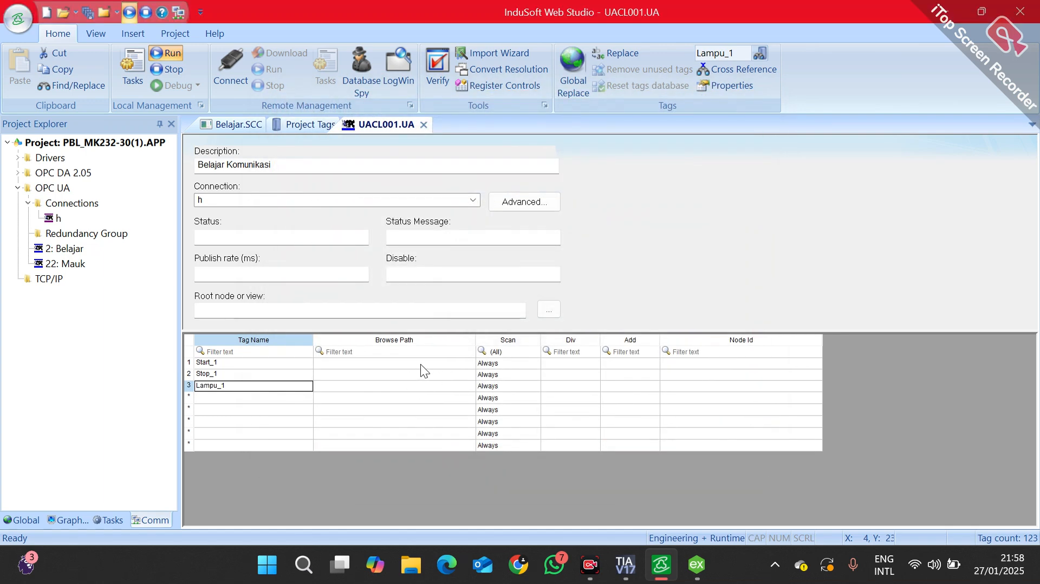
# Step: Check the tags and addresses of the SiemensBelajar PC device in KEPServerEX, and return to the OPC UA worksheet
pyautogui.click(263, 361)
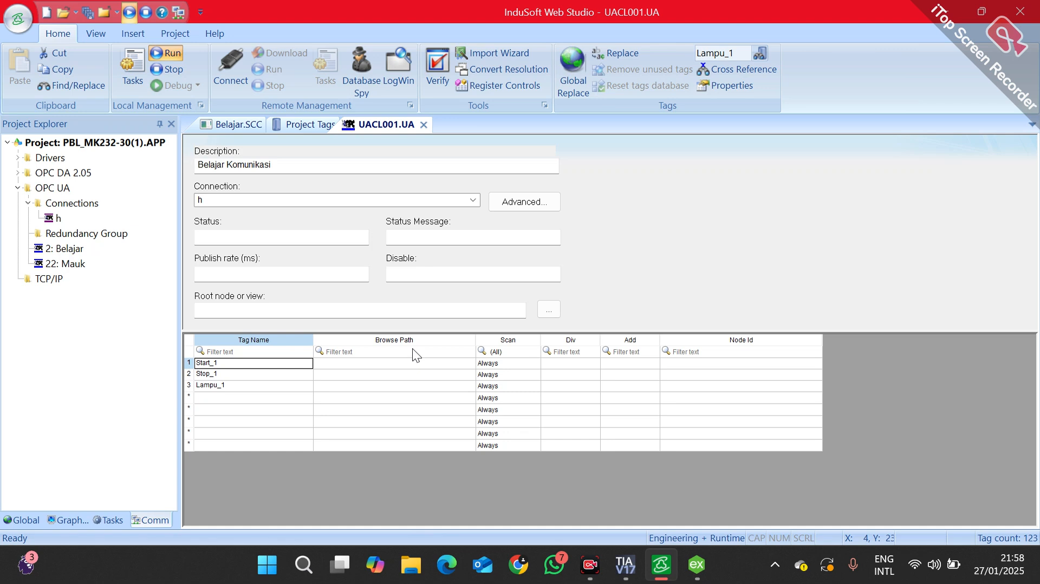
pyautogui.click(381, 361)
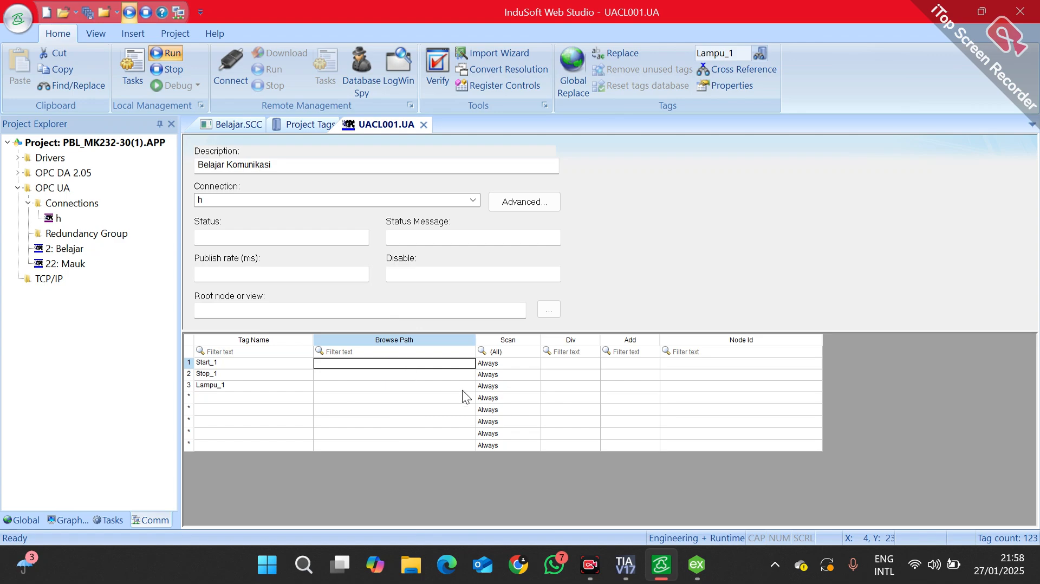
pyautogui.click(706, 573)
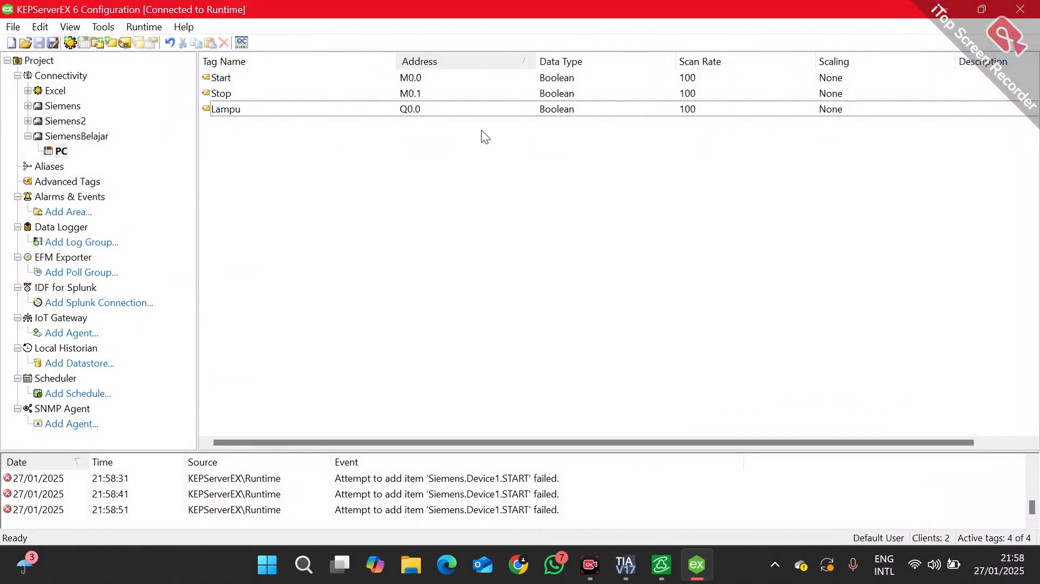
pyautogui.click(943, 9)
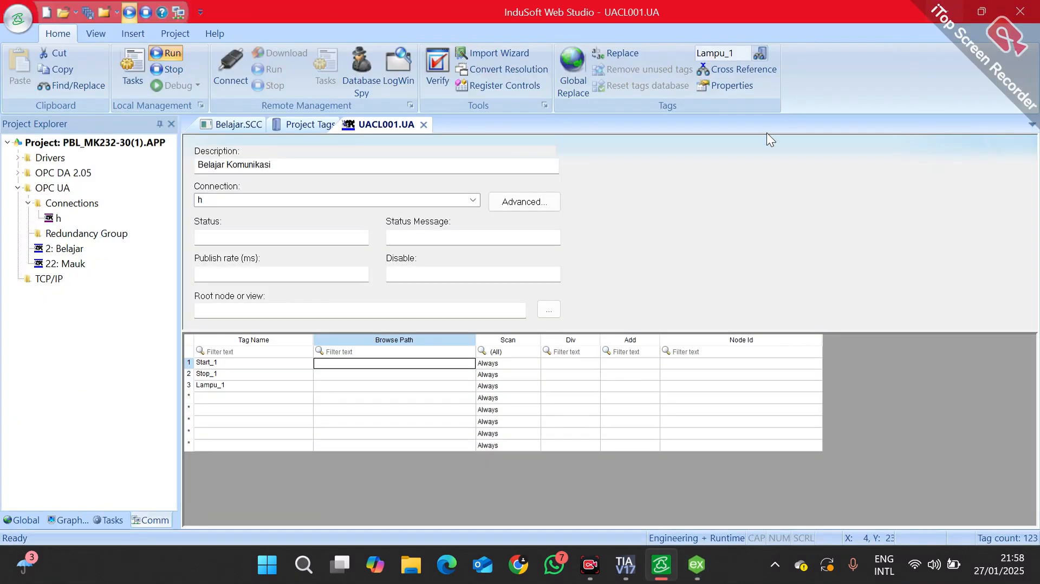
# Step: Set the browse path of Start_1 to the server item Start under Objects, SiemensBelajar, PC
pyautogui.click(388, 366)
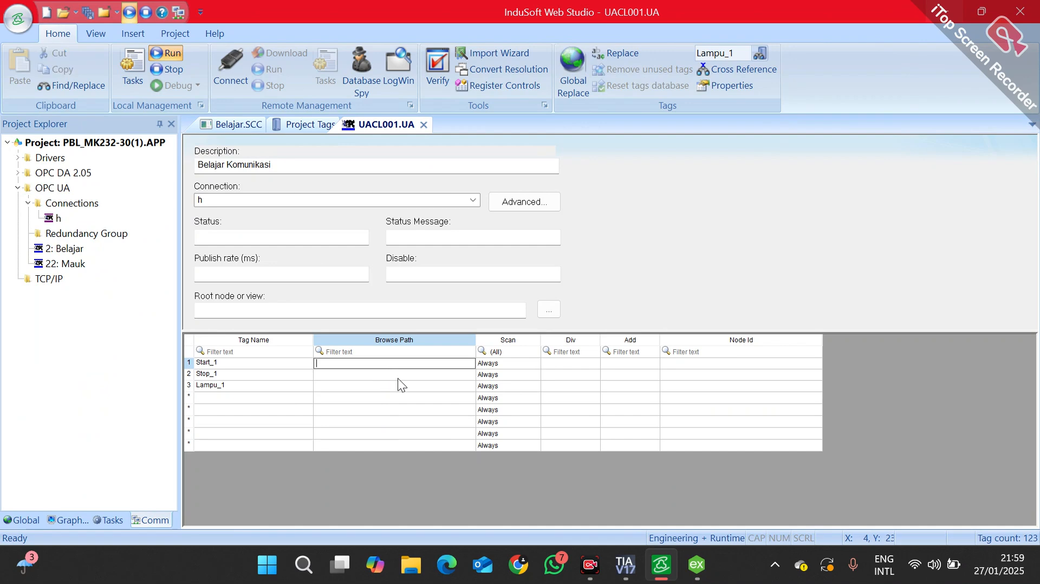
pyautogui.click(418, 363)
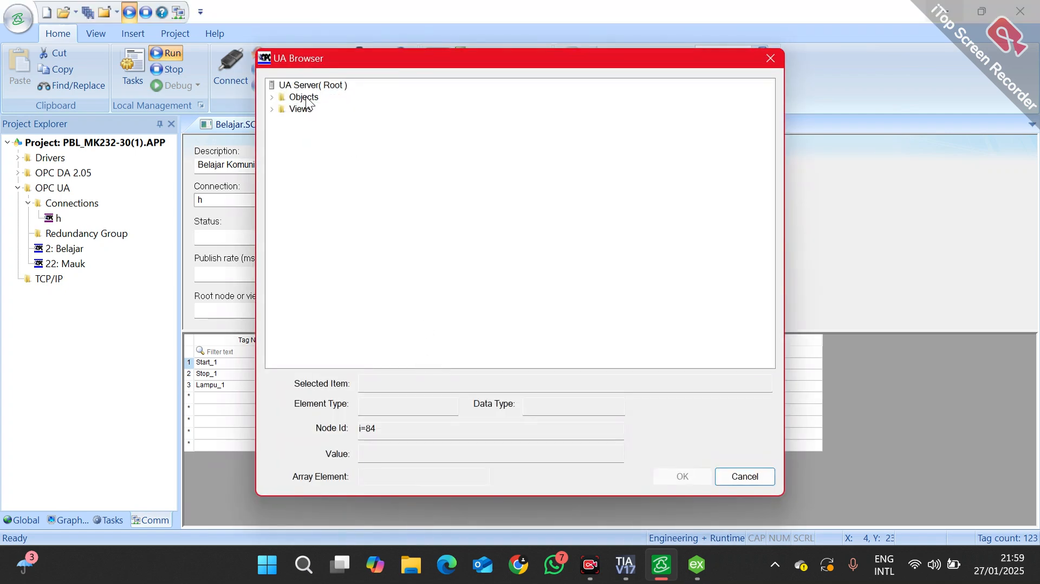
pyautogui.click(274, 98)
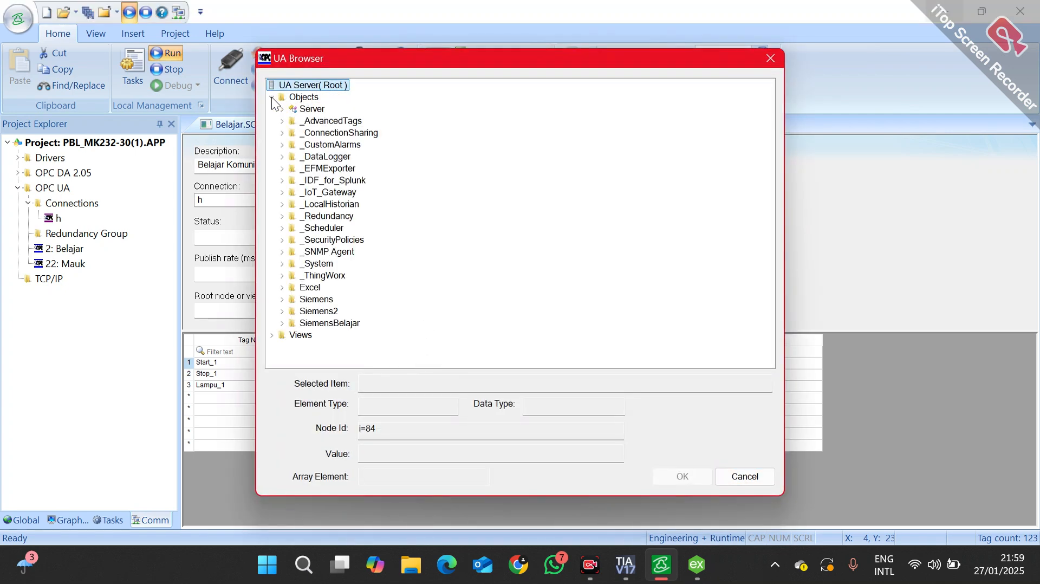
pyautogui.click(282, 323)
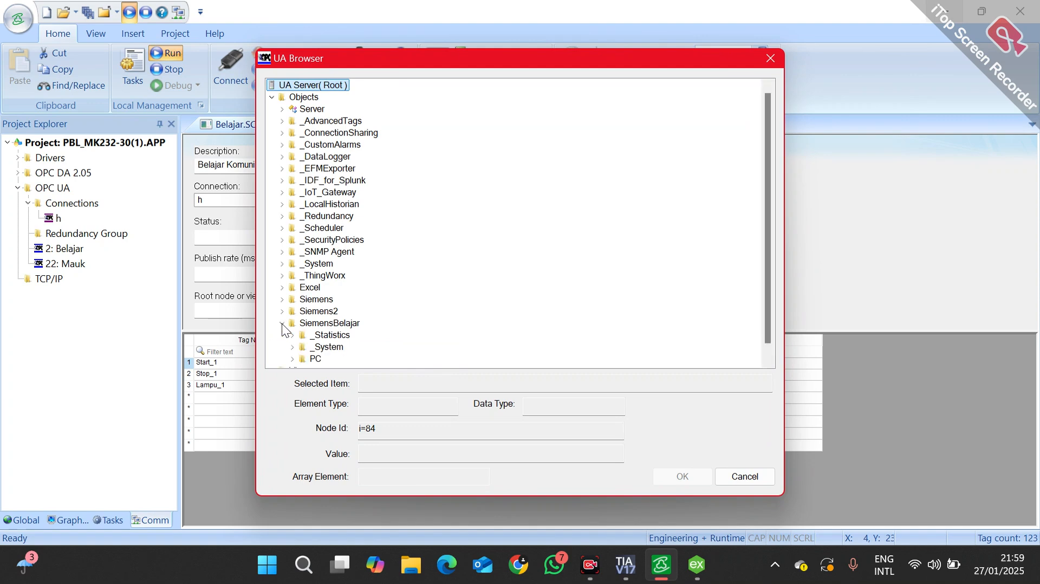
pyautogui.scroll(-1, 400, 318)
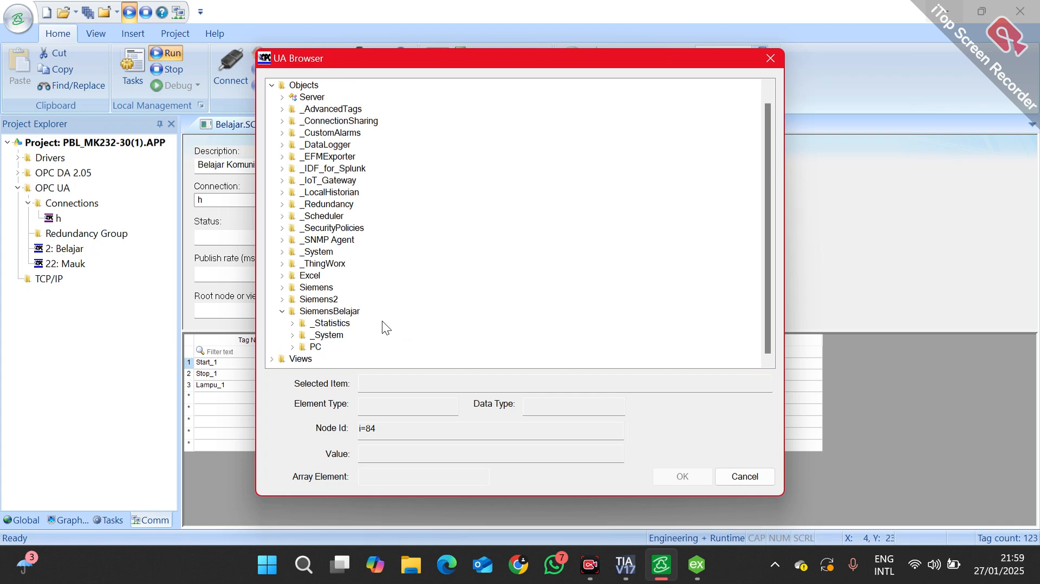
pyautogui.click(293, 348)
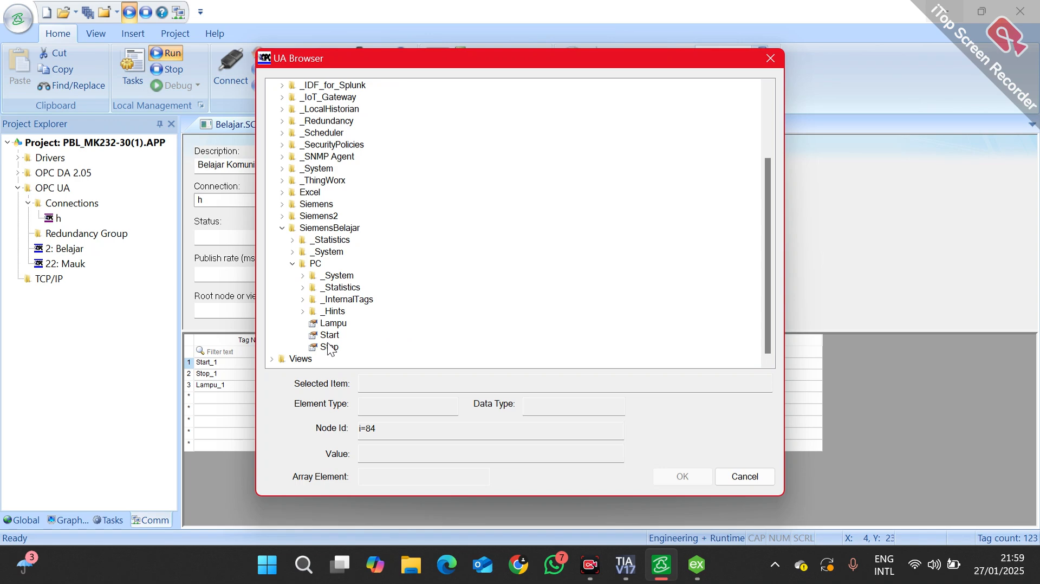
pyautogui.click(330, 337)
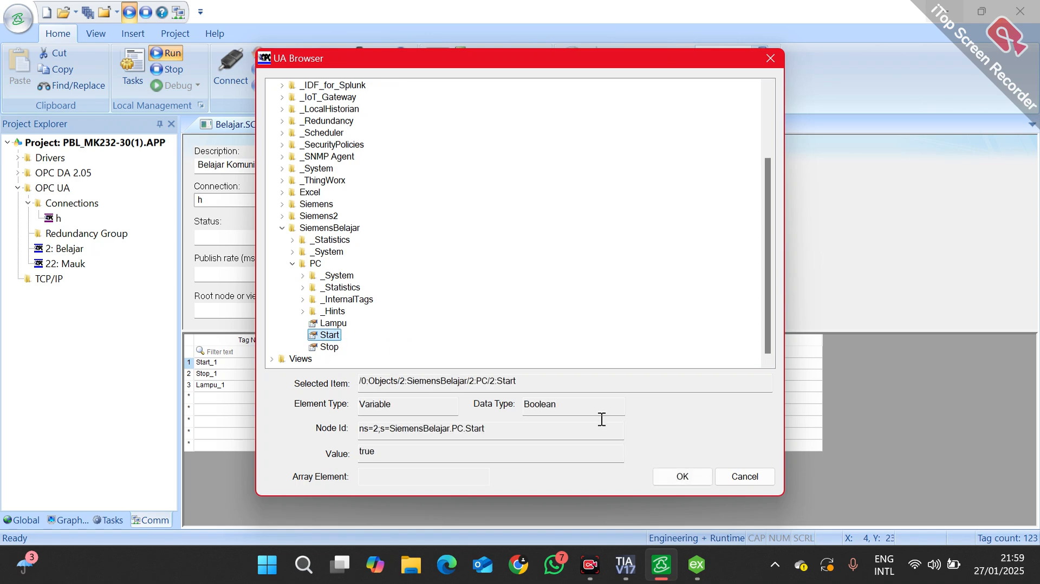
pyautogui.click(671, 473)
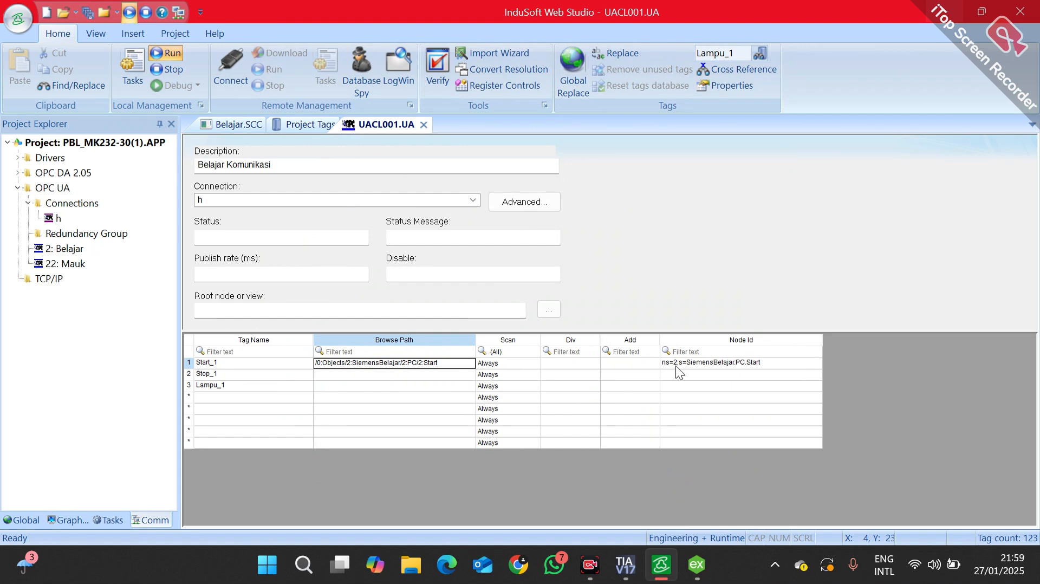
# Step: Set the browse path of Stop_1 to the server item Stop under Objects, SiemensBelajar, PC
pyautogui.doubleClick(429, 376)
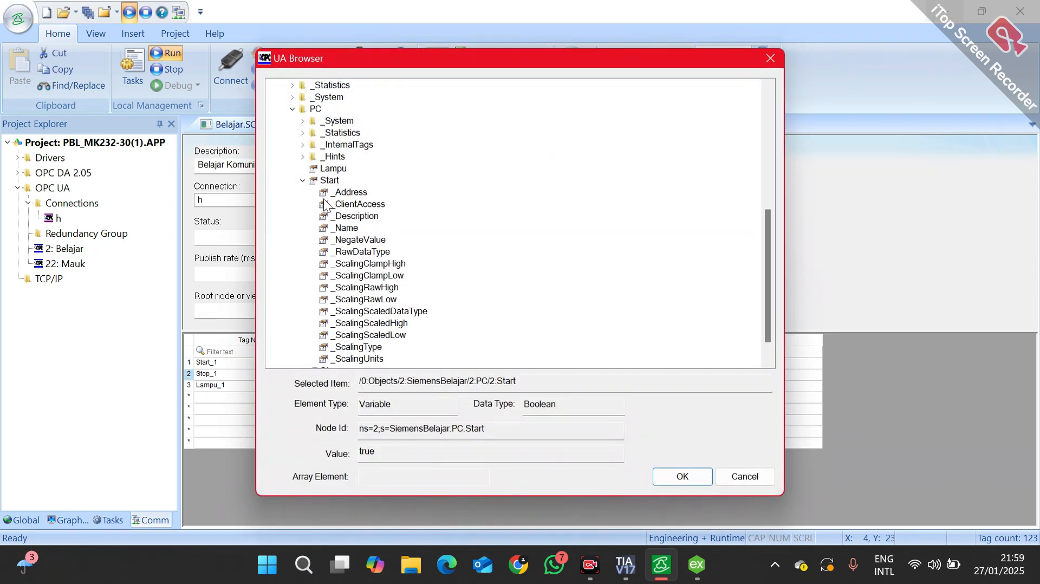
pyautogui.scroll(-1, 379, 331)
pyautogui.click(328, 348)
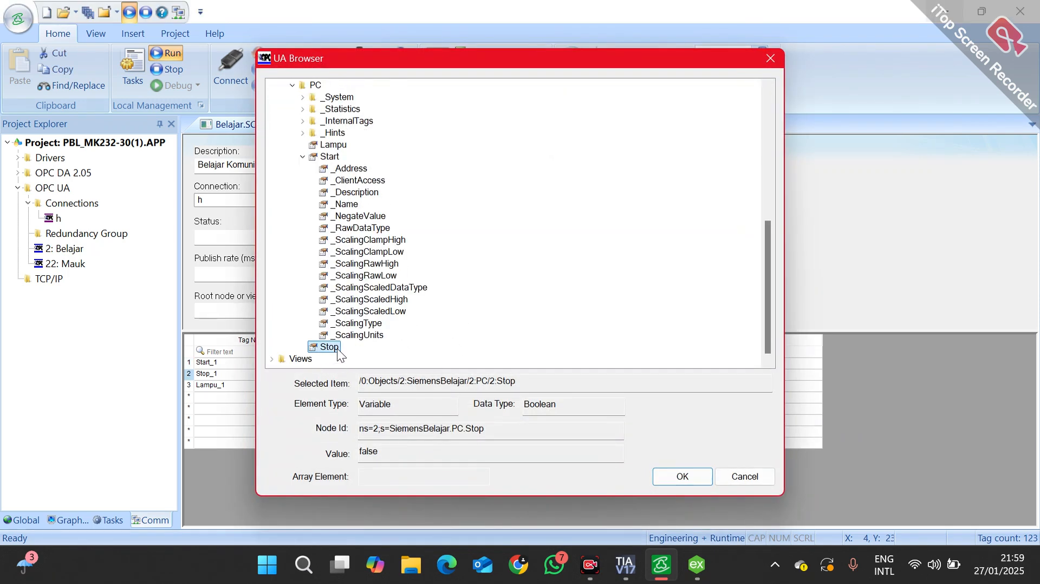
pyautogui.click(662, 475)
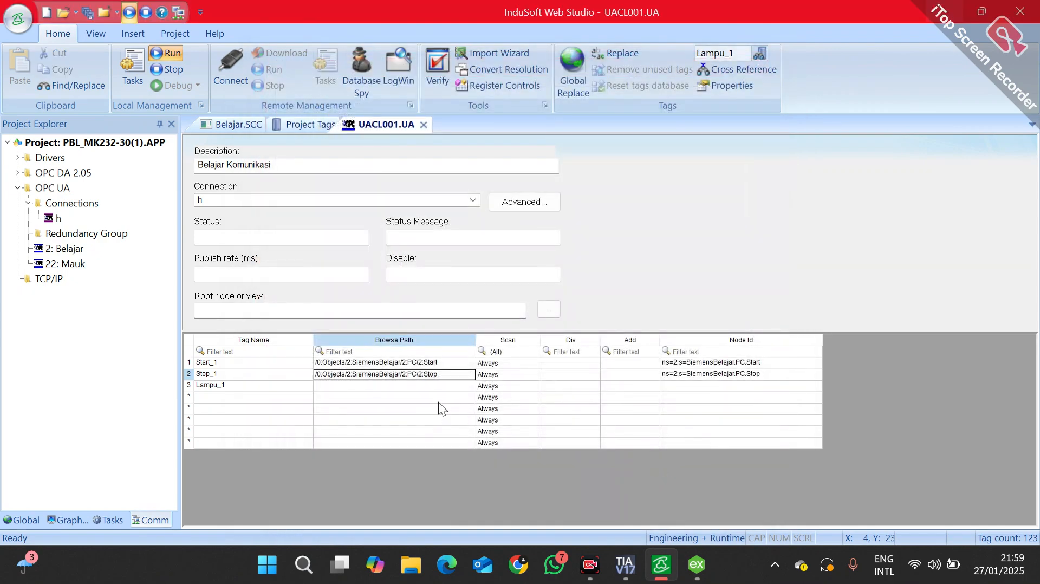
# Step: Set the browse path of Lampu_1 to the server item Lampu under Objects, SiemensBelajar, PC
pyautogui.doubleClick(342, 388)
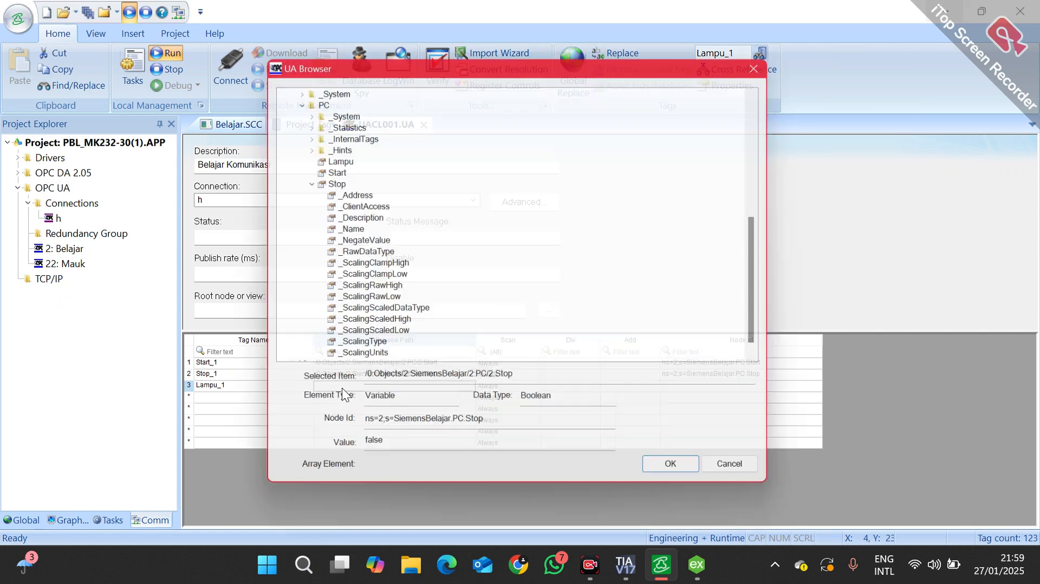
pyautogui.doubleClick(332, 157)
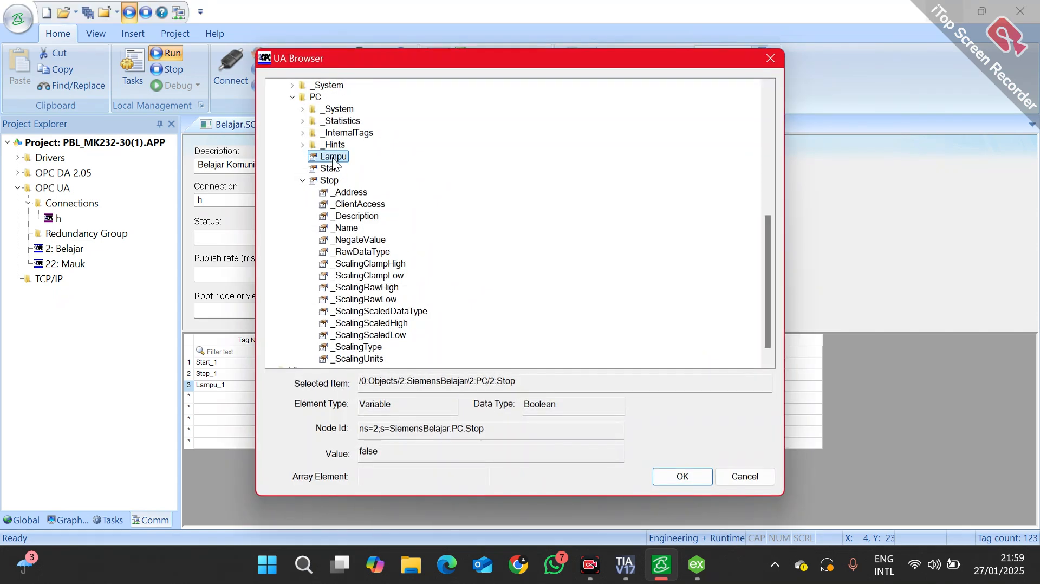
pyautogui.click(680, 472)
pyautogui.click(557, 408)
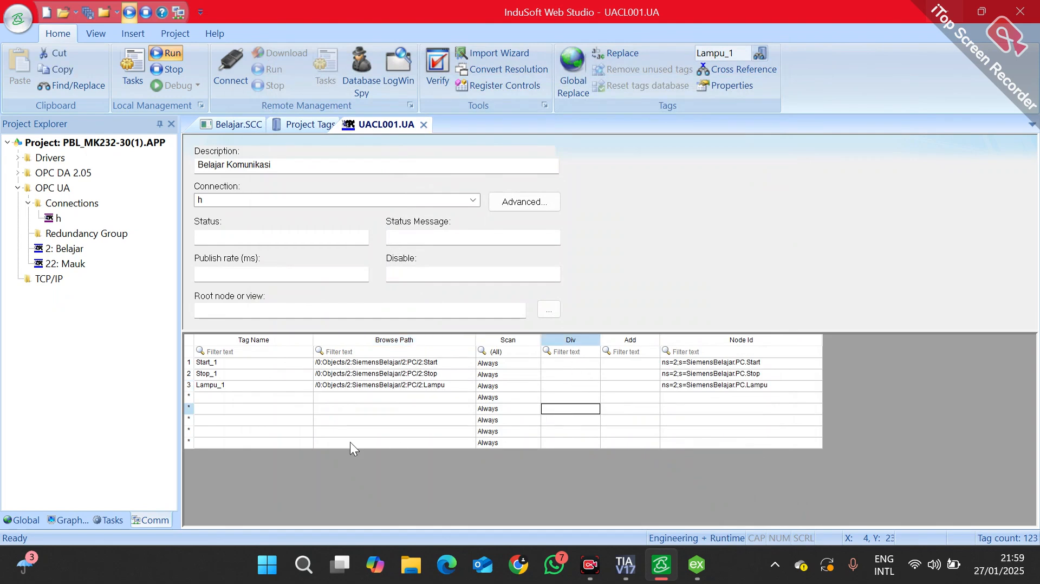
pyautogui.click(255, 422)
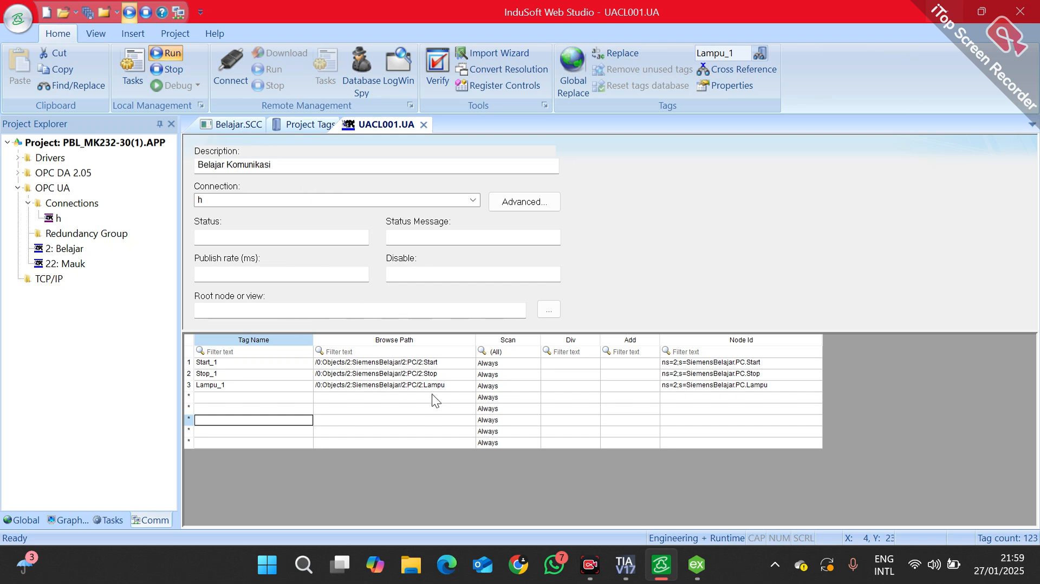
# Step: Save the OPC UA worksheet as sheet number 5
pyautogui.hotkey('ctrl', 's')
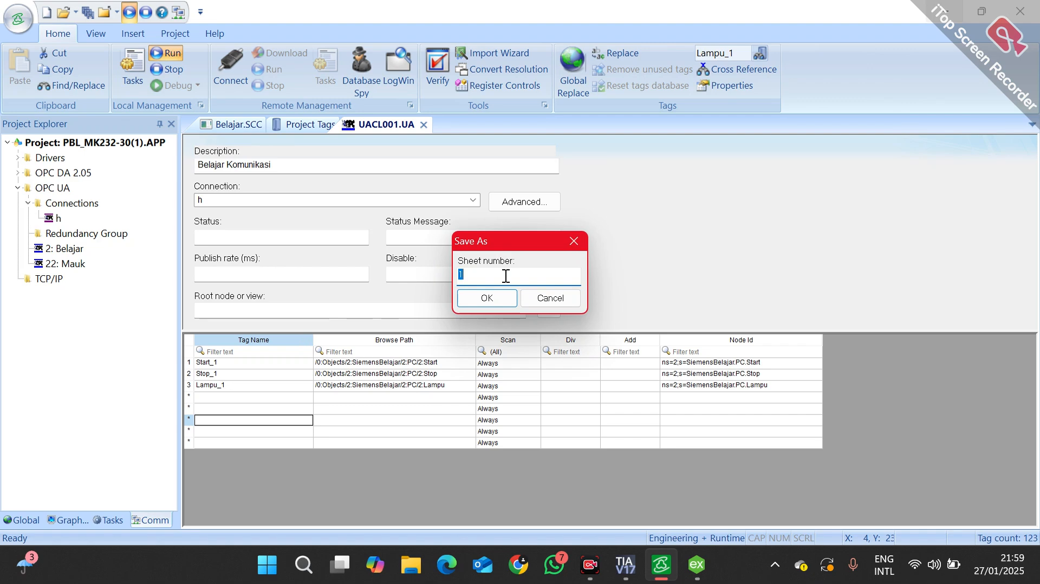
pyautogui.write('5')
pyautogui.click(498, 297)
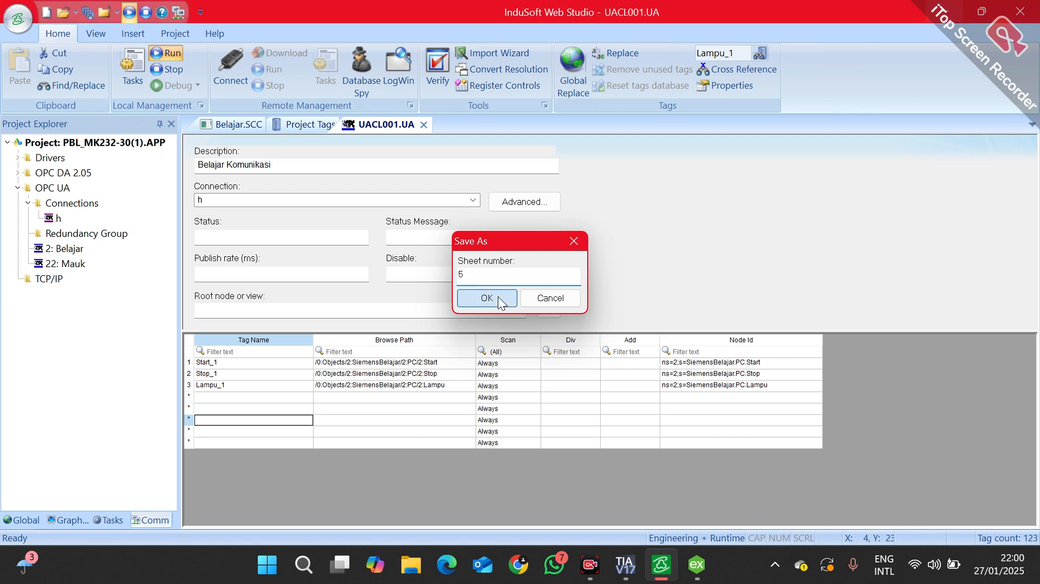
# Step: Run the project from the Belajar.SCC screen and move the runtime window to the upper-left corner of the display
pyautogui.click(298, 126)
pyautogui.click(232, 126)
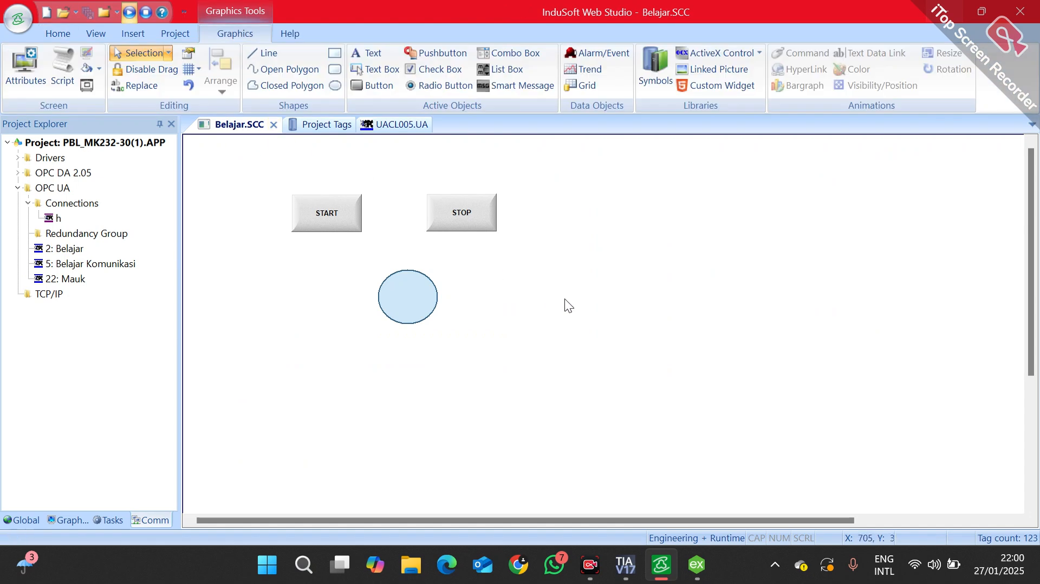
pyautogui.click(128, 12)
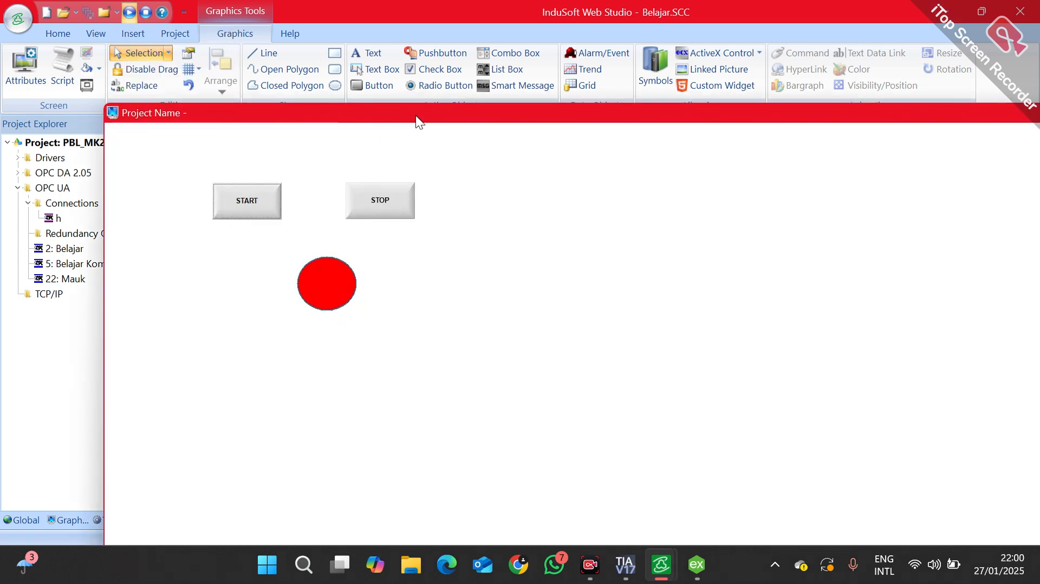
pyautogui.moveTo(414, 116); pyautogui.dragTo(318, 7)
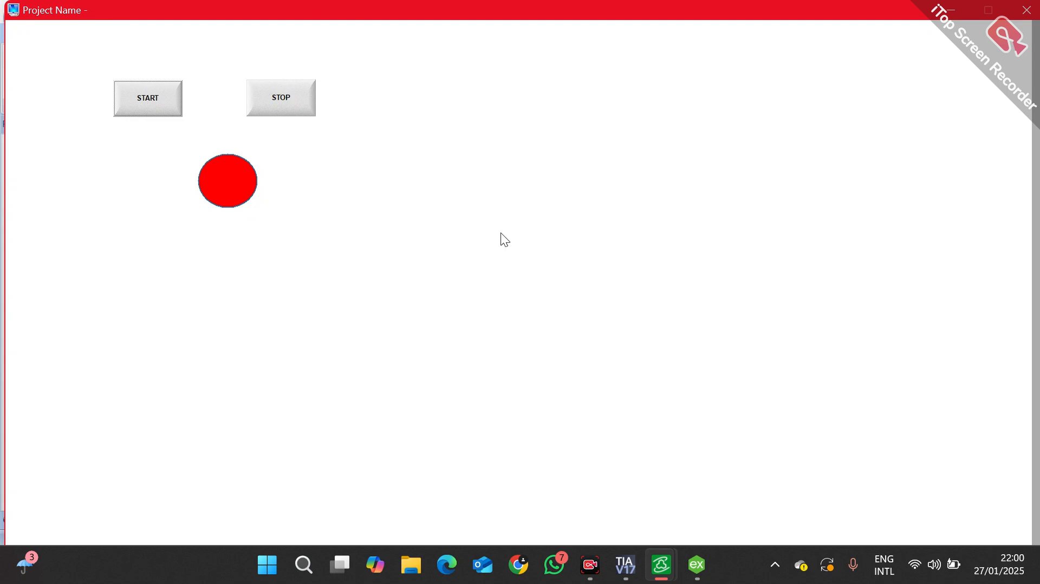
# Step: Switch to TIA Portal and modify the Stop operand (M0.1) in Network 1 of Main to 1
pyautogui.click(698, 566)
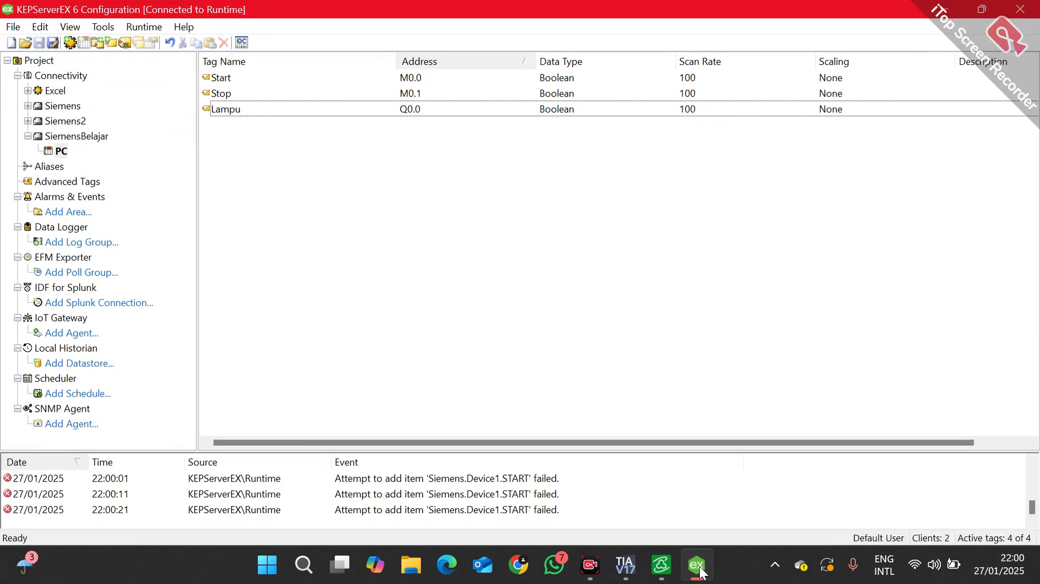
pyautogui.click(700, 566)
pyautogui.click(636, 563)
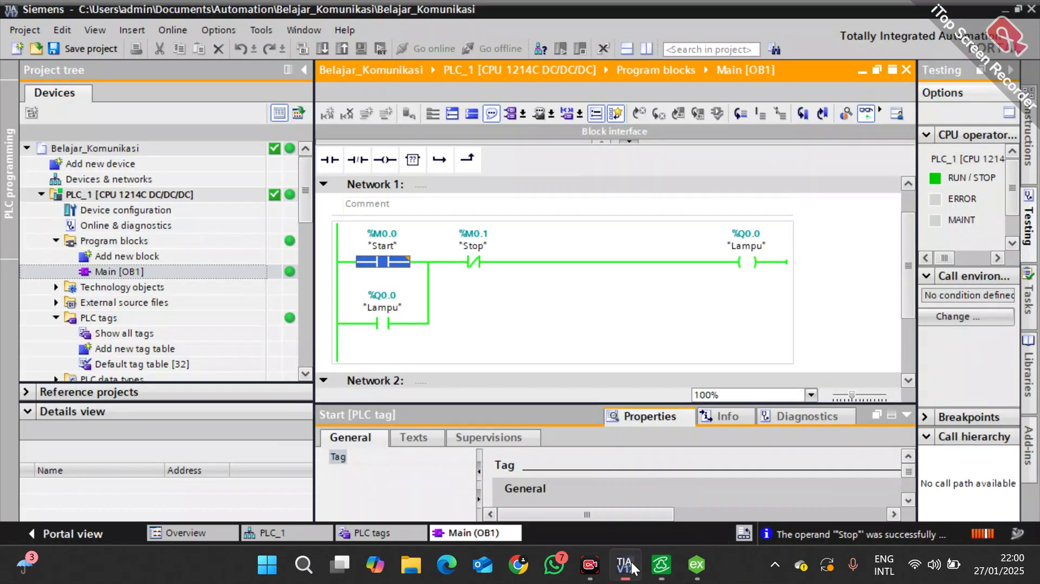
pyautogui.click(476, 262)
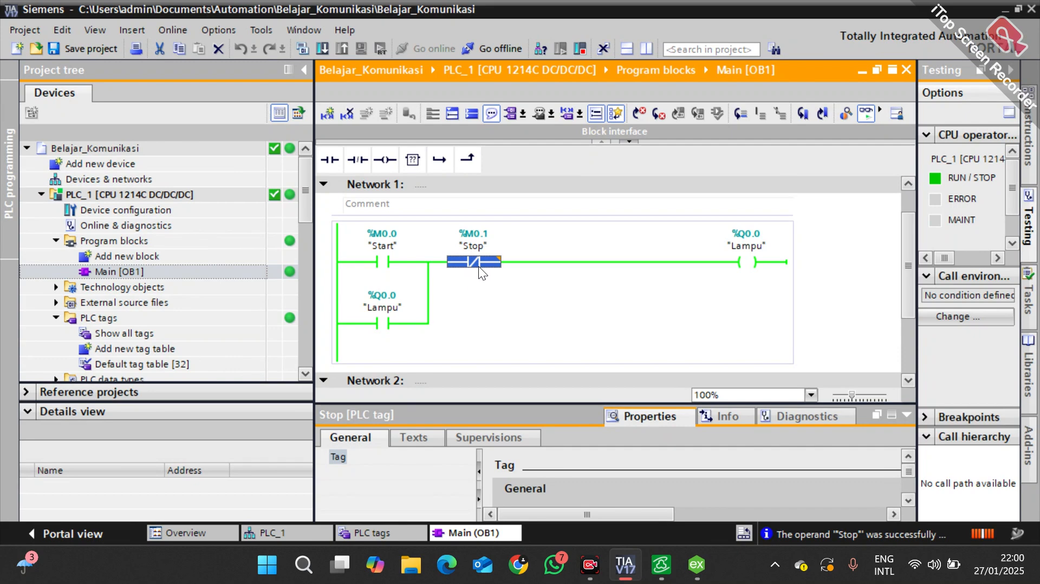
pyautogui.rightClick(460, 263)
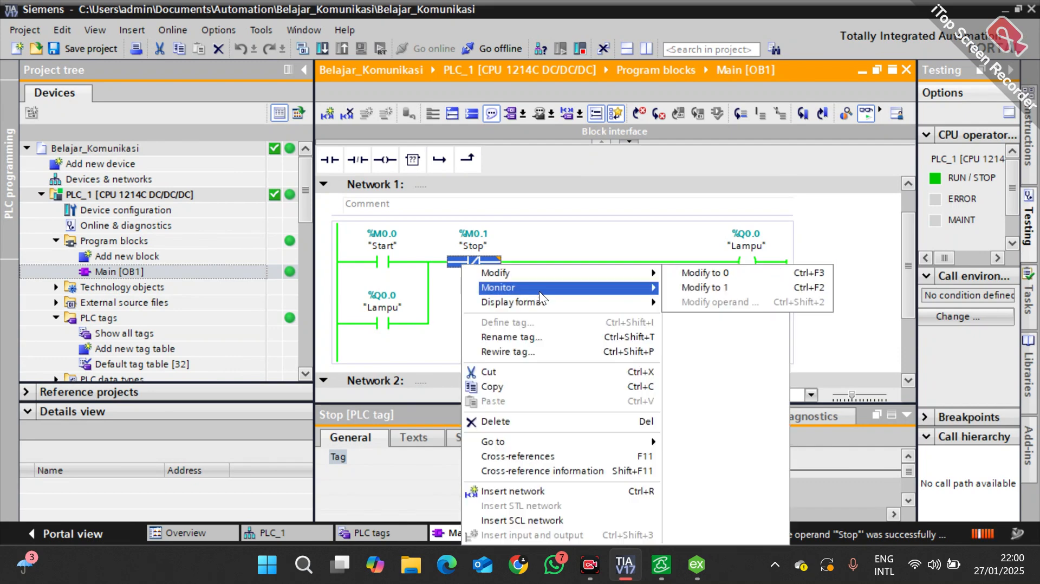
pyautogui.moveTo(580, 288)
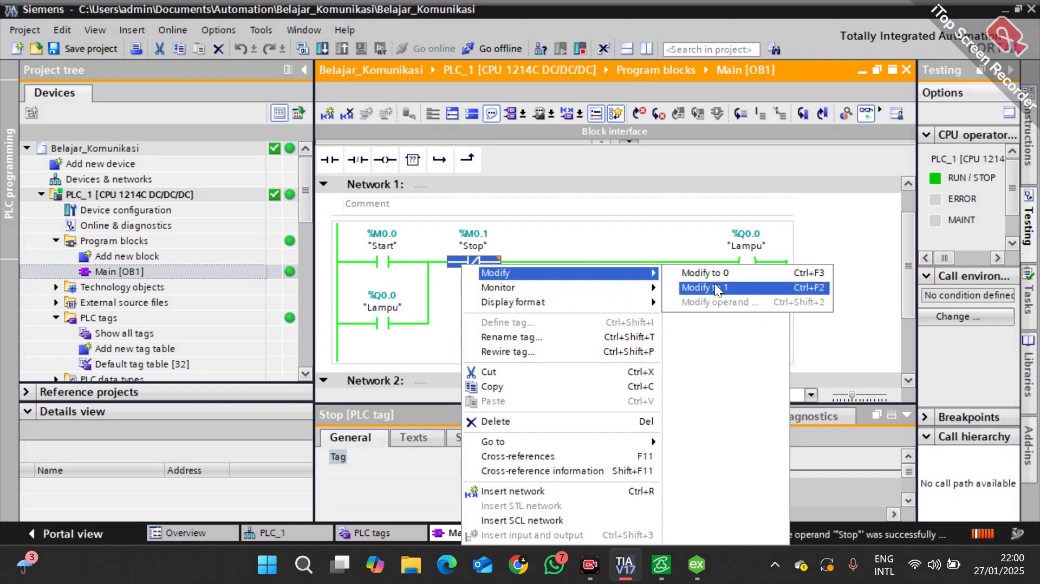
pyautogui.click(731, 287)
# Step: Modify the Start operand (M0.0) in Network 1 to 0
pyautogui.rightClick(382, 256)
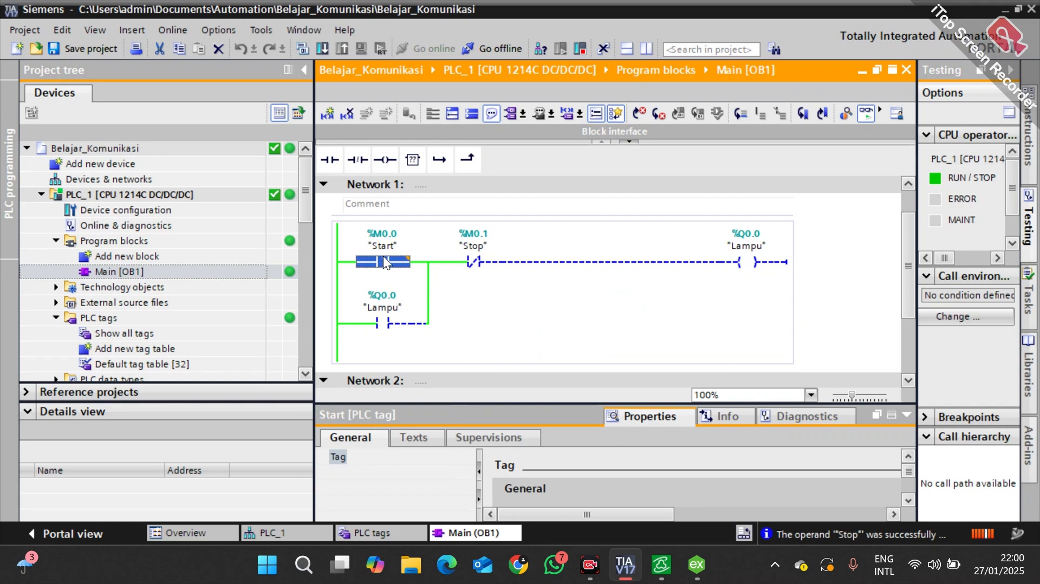
pyautogui.moveTo(414, 265)
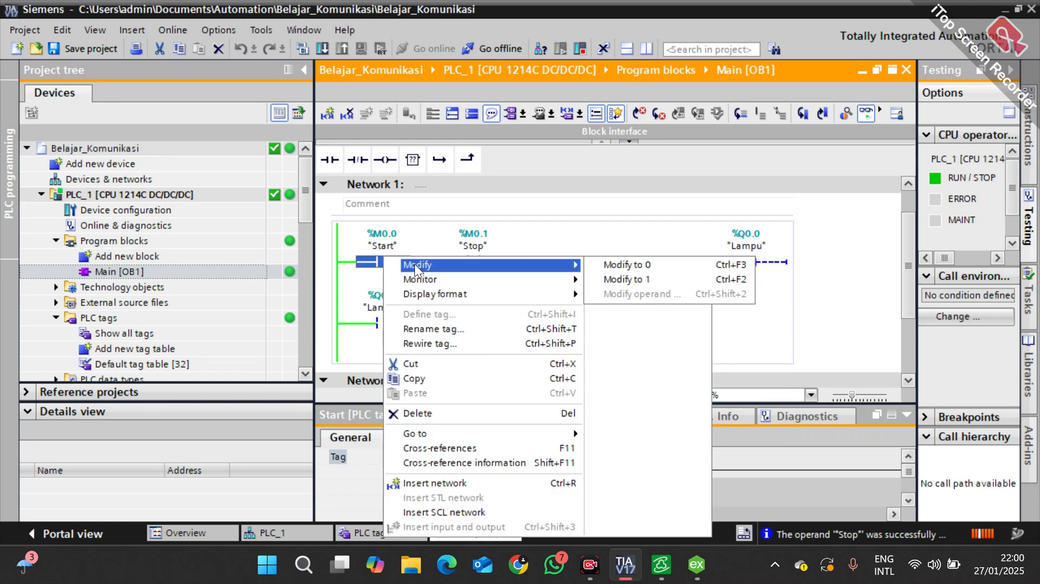
pyautogui.click(676, 268)
# Step: Modify the Stop operand (M0.1) in Network 1 to 0
pyautogui.rightClick(479, 260)
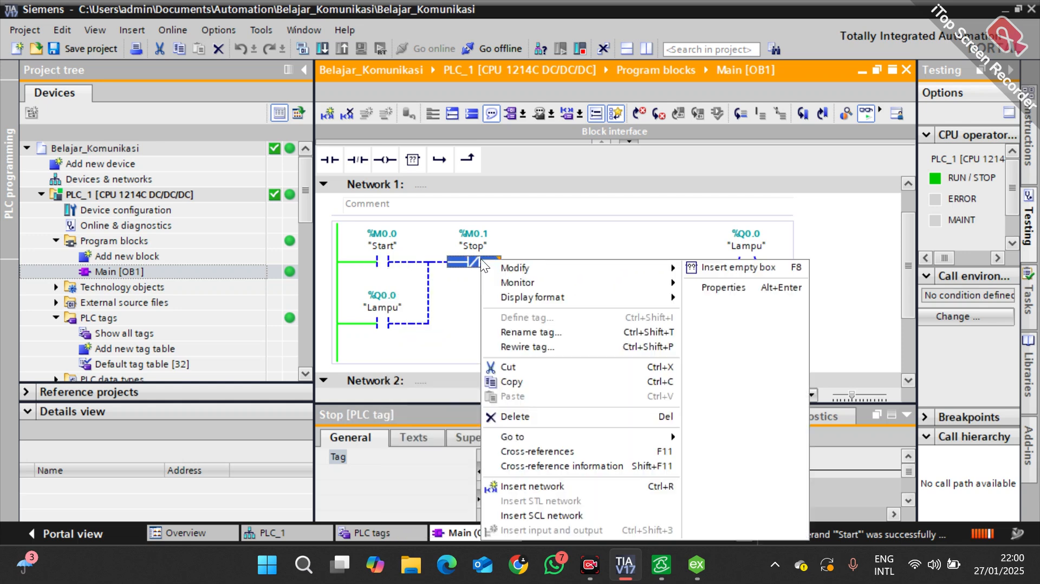
pyautogui.moveTo(509, 268)
pyautogui.click(739, 282)
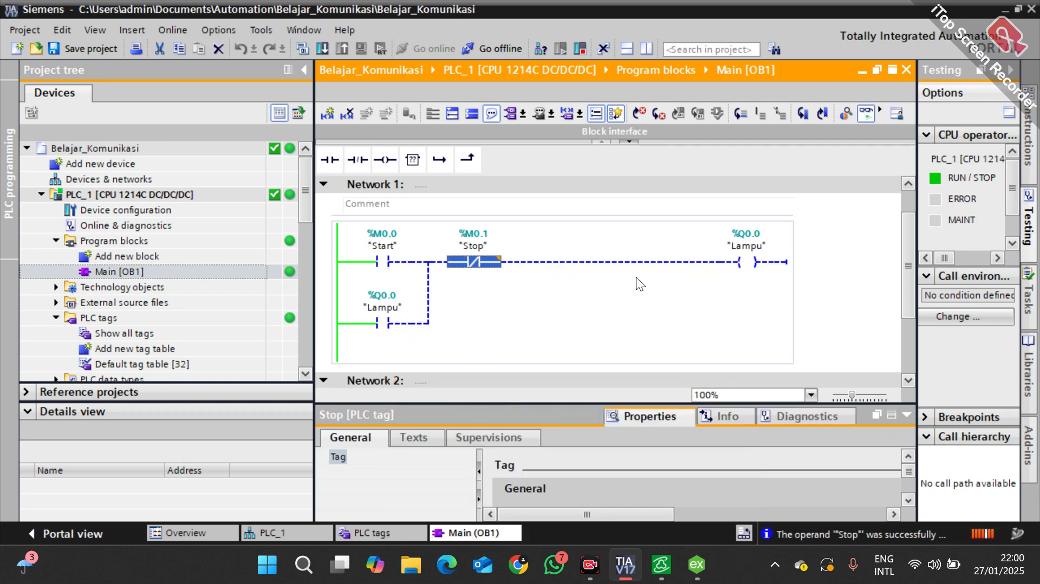
pyautogui.rightClick(474, 265)
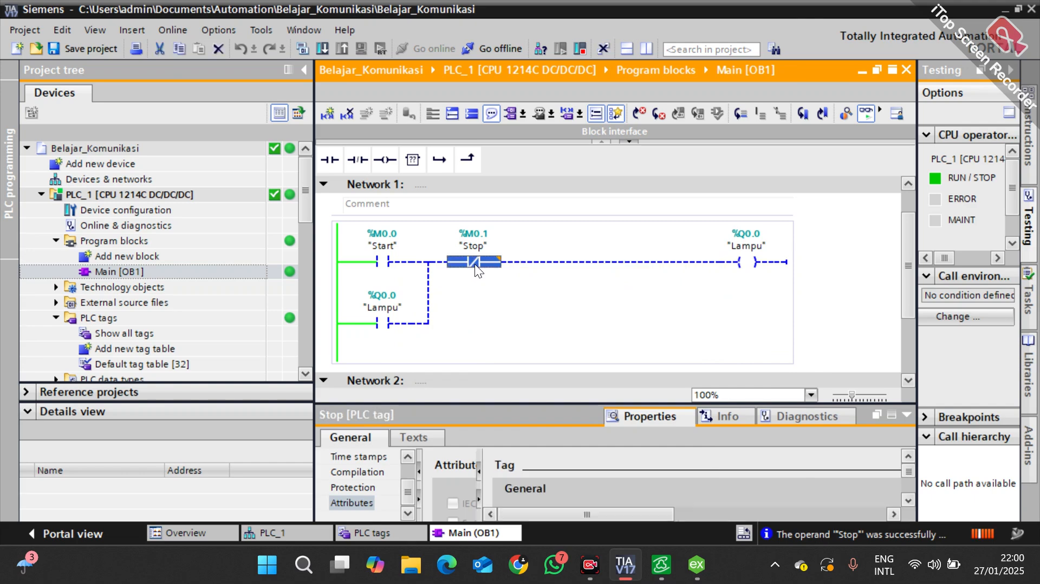
pyautogui.moveTo(505, 275)
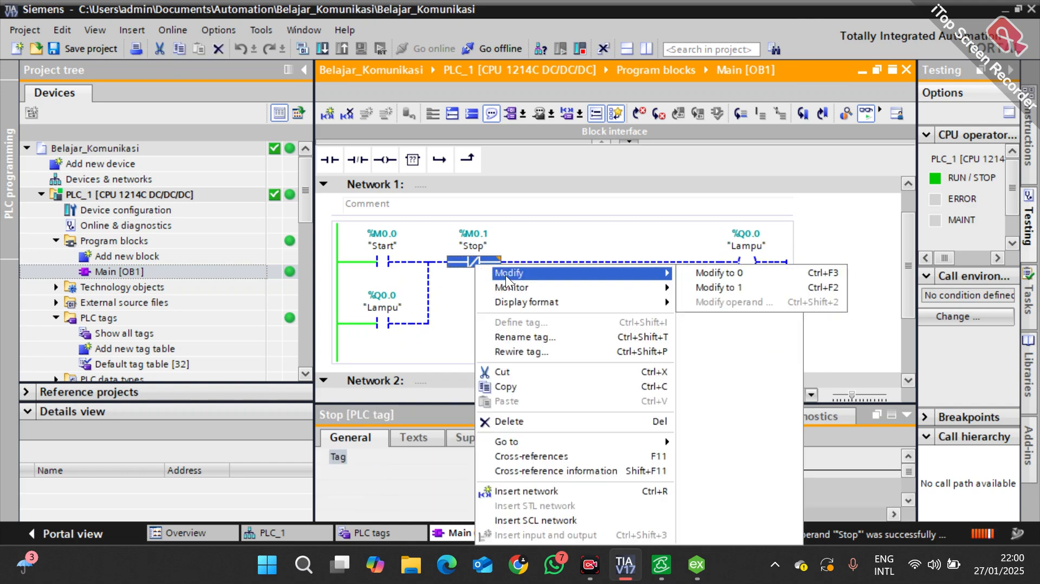
pyautogui.click(740, 282)
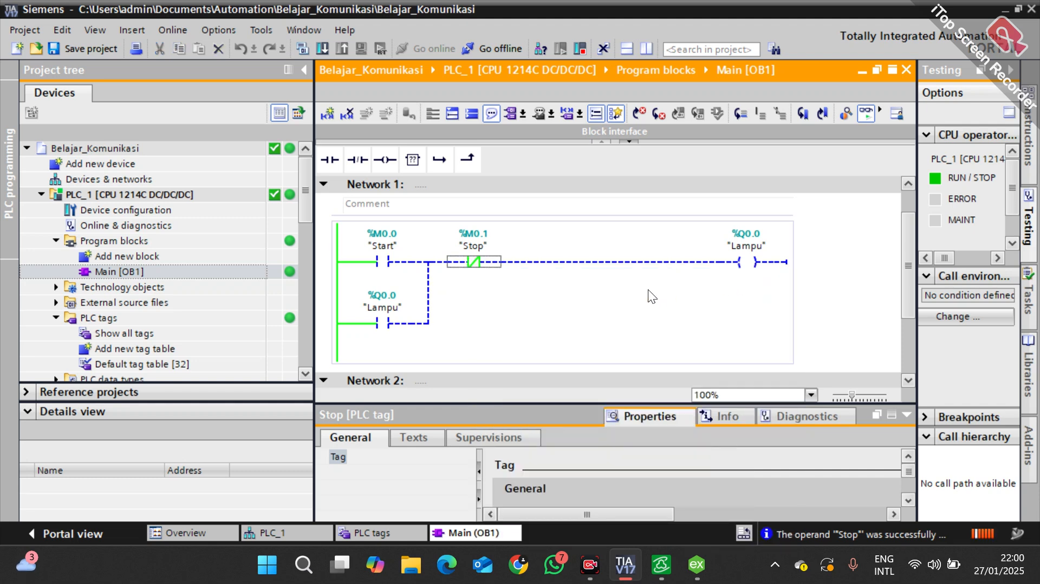
# Step: Switch to the running InduSoft screen, operate its START button, and return to the online ladder in TIA Portal
pyautogui.moveTo(695, 575)
pyautogui.moveTo(661, 567)
pyautogui.click(716, 475)
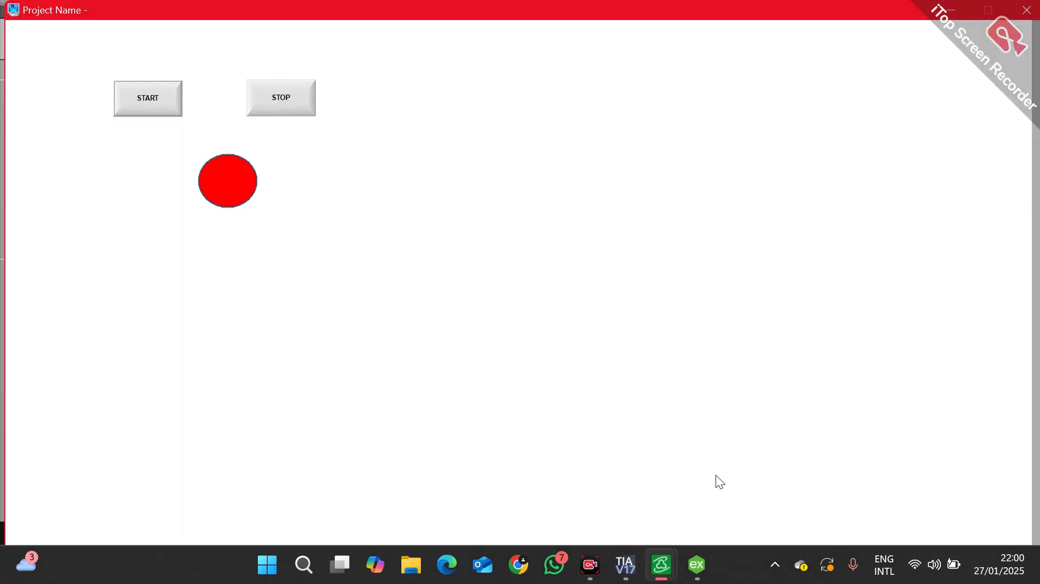
pyautogui.click(144, 96)
pyautogui.hotkey('alt', 'Tab')
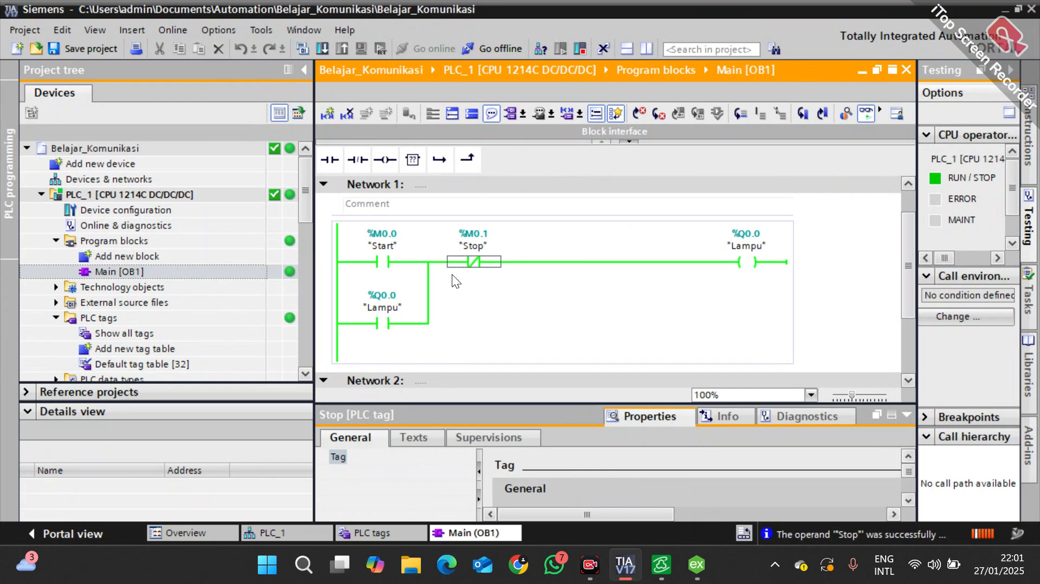
# Step: Try to modify the Stop operand (M0.1) in Network 1 to 1
pyautogui.rightClick(466, 266)
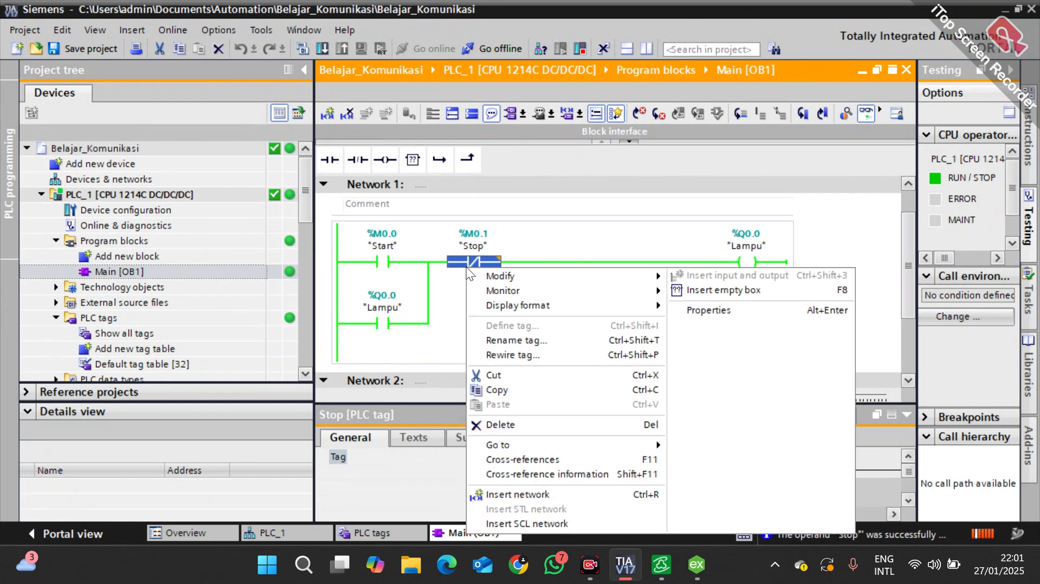
pyautogui.moveTo(491, 275)
pyautogui.click(706, 290)
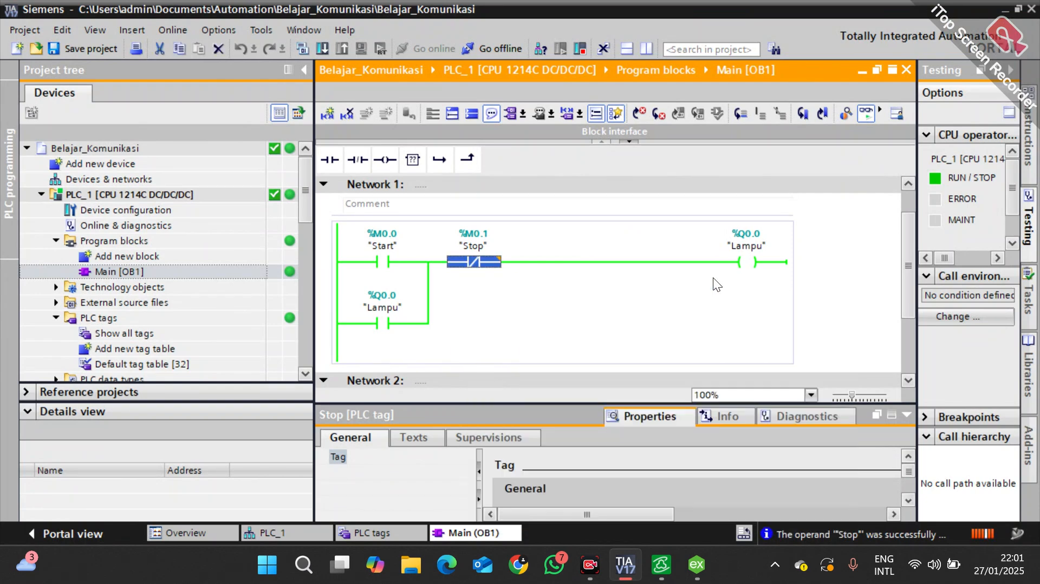
# Step: Set the Start operand (M0.0) in Network 1 back to 0
pyautogui.rightClick(375, 257)
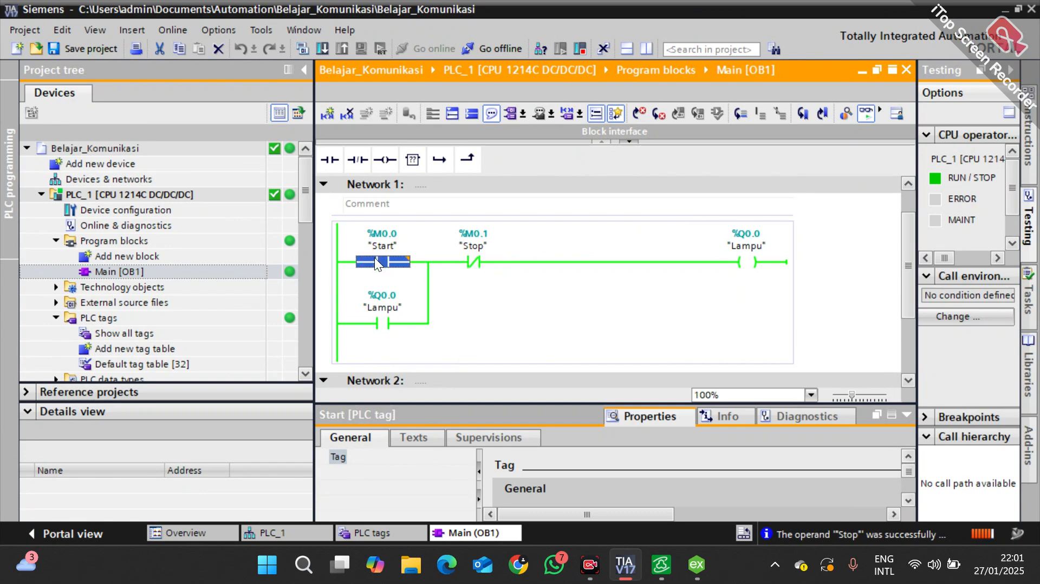
pyautogui.moveTo(414, 269)
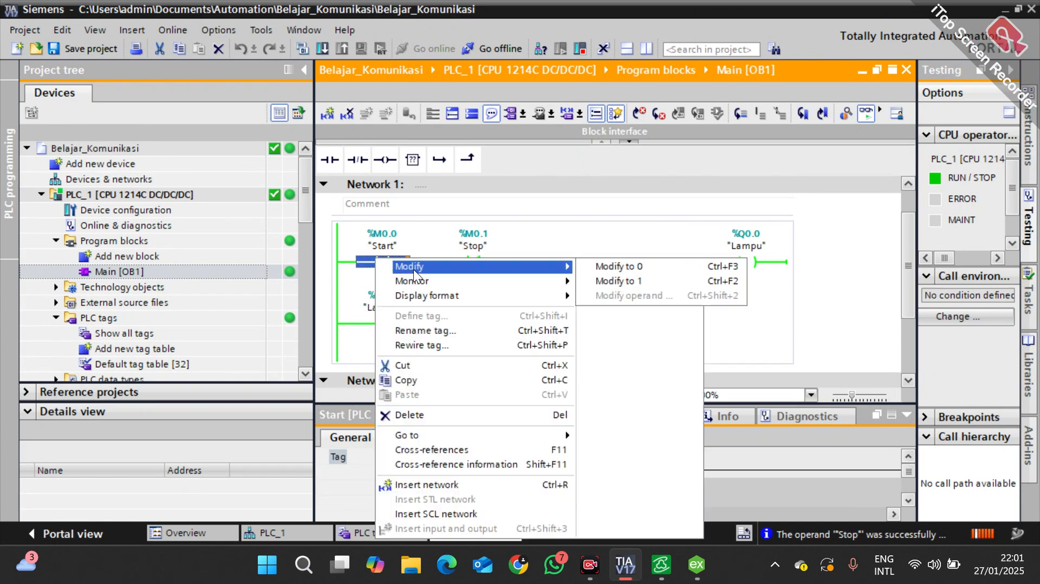
pyautogui.click(635, 278)
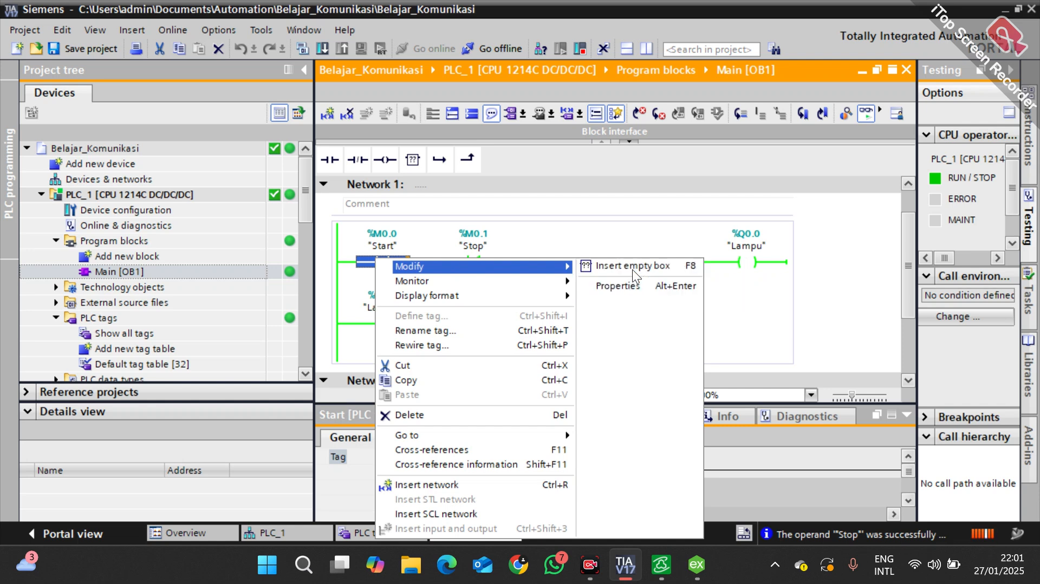
# Step: Set the Stop operand (M0.1) in Network 1 to 1 to break the Lampu latch
pyautogui.rightClick(477, 268)
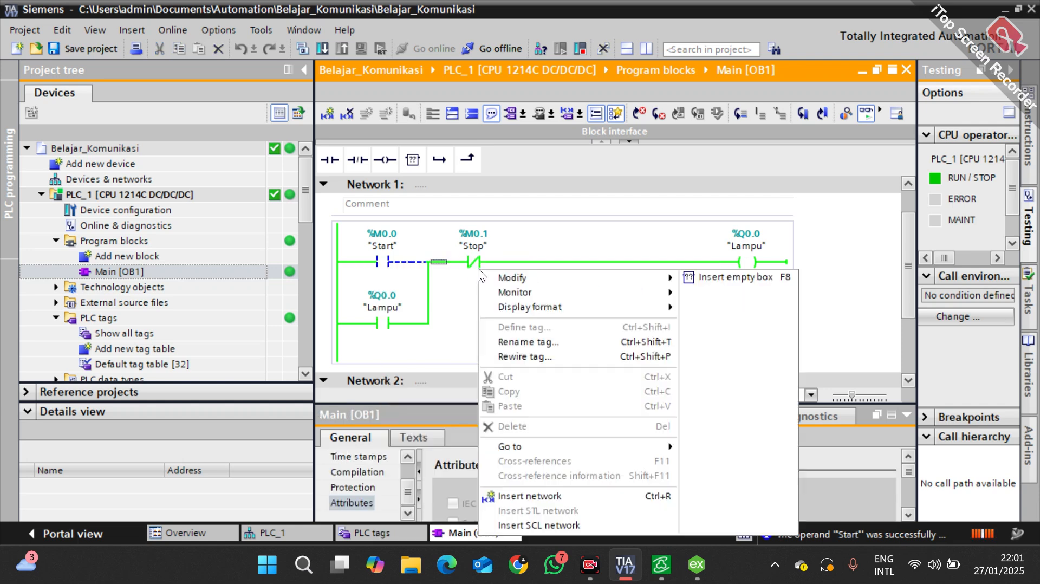
pyautogui.click(479, 253)
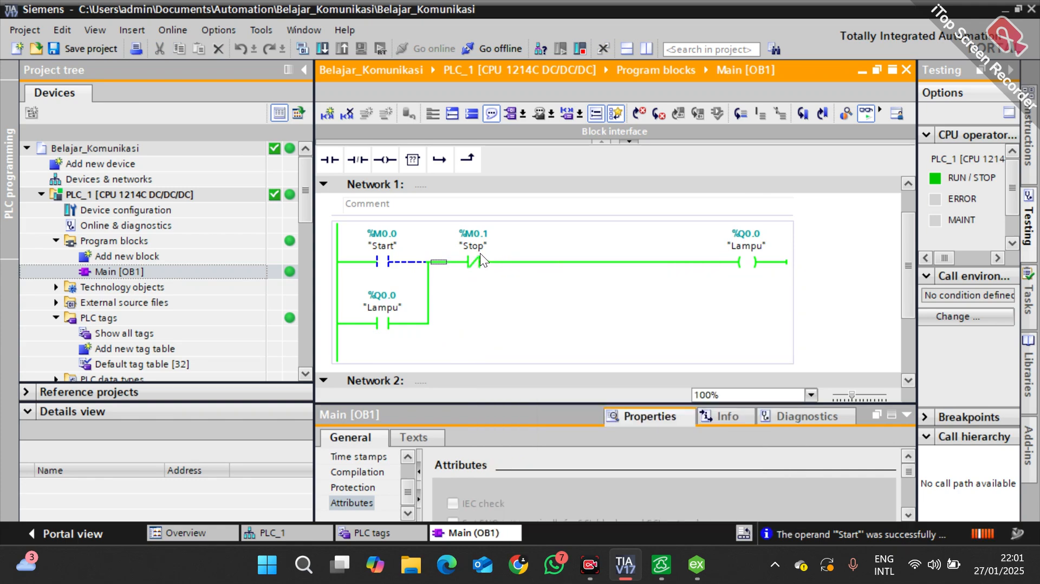
pyautogui.rightClick(475, 258)
pyautogui.moveTo(514, 267)
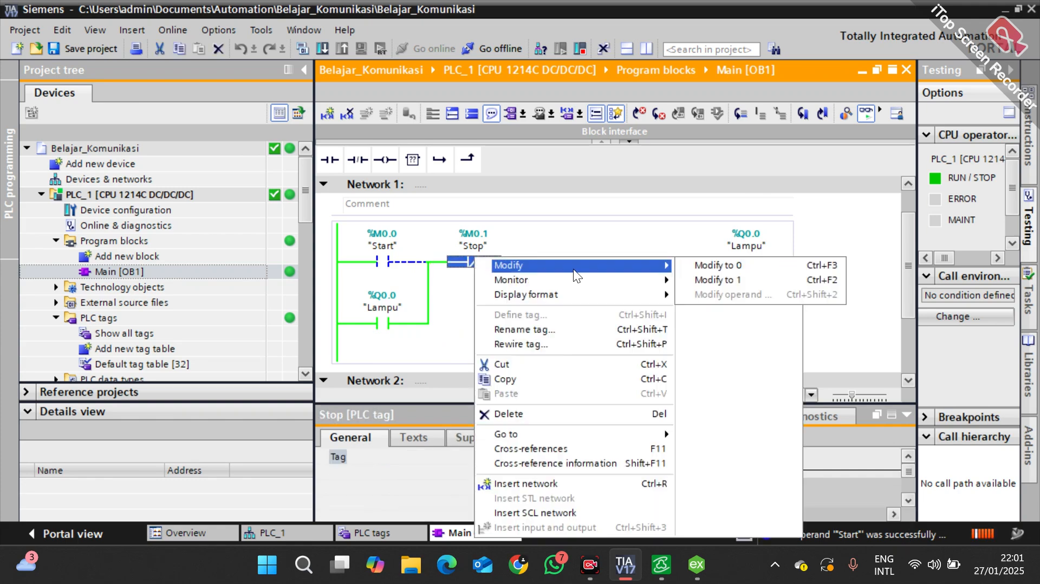
pyautogui.click(742, 281)
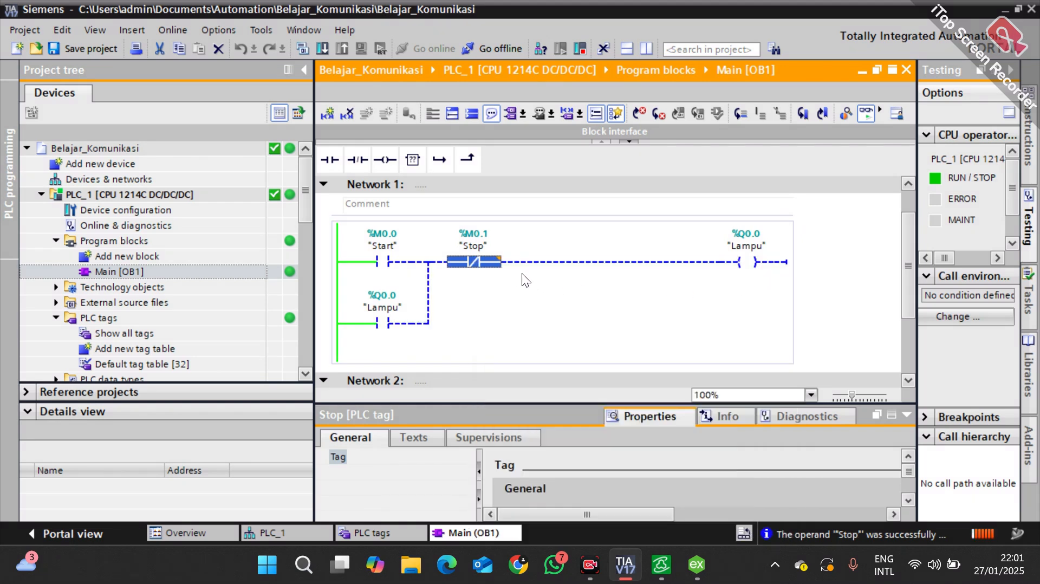
# Step: Modify the Stop operand (M0.1) in Network 1 to 1 once more
pyautogui.rightClick(483, 265)
pyautogui.moveTo(508, 270)
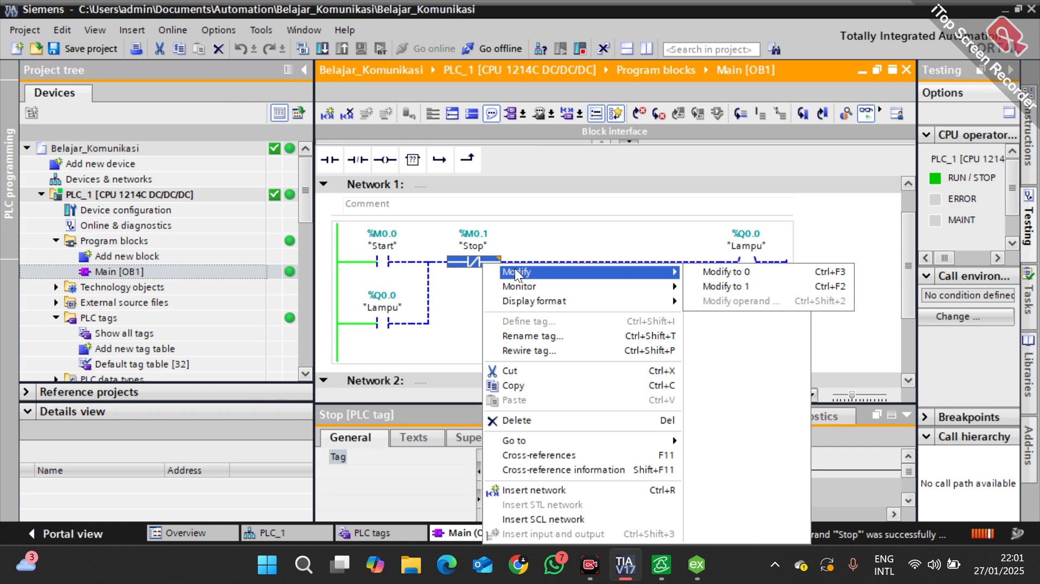
pyautogui.moveTo(677, 284)
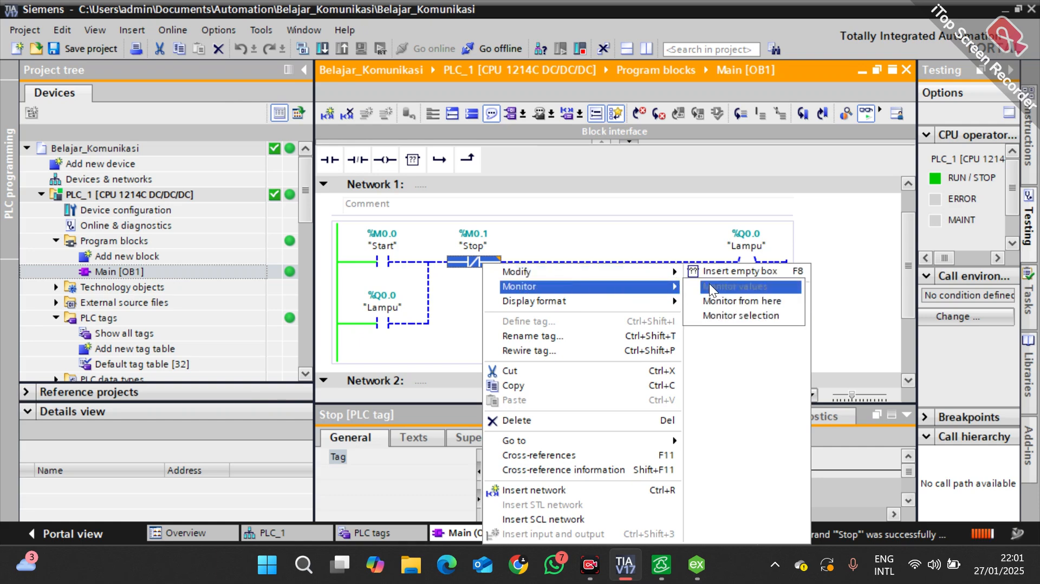
pyautogui.moveTo(661, 268)
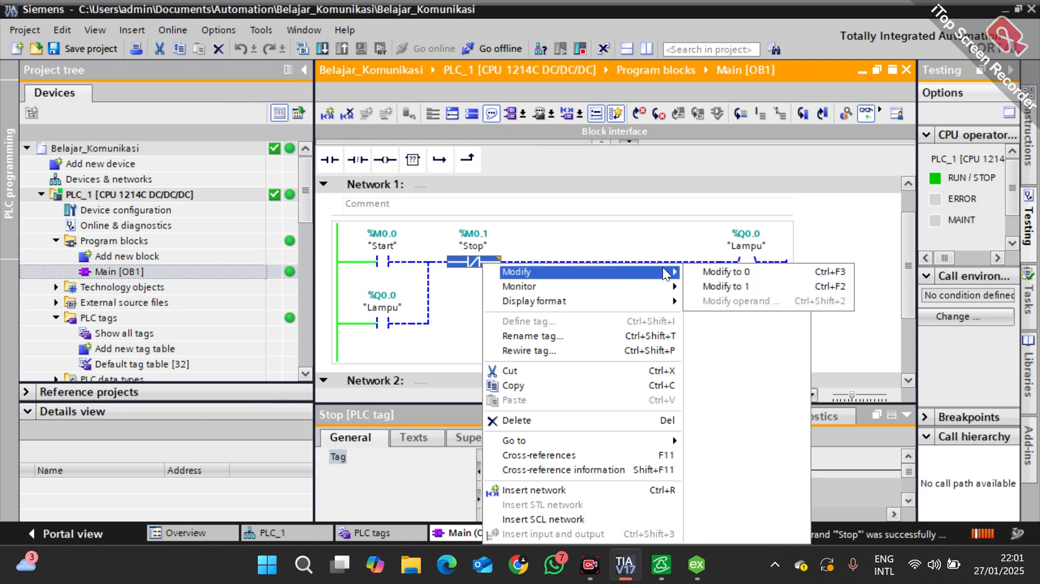
pyautogui.click(717, 286)
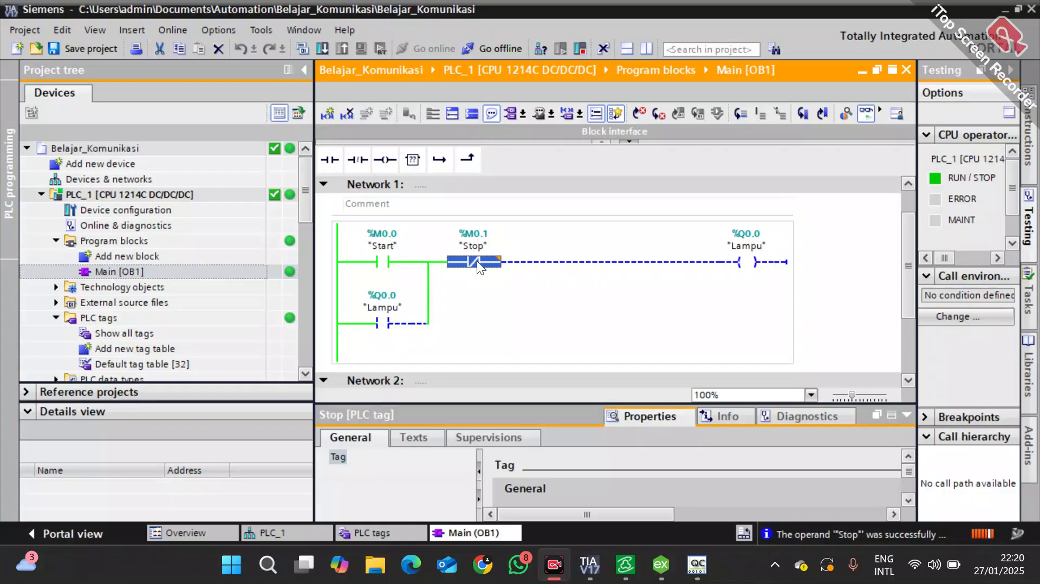
pyautogui.rightClick(476, 261)
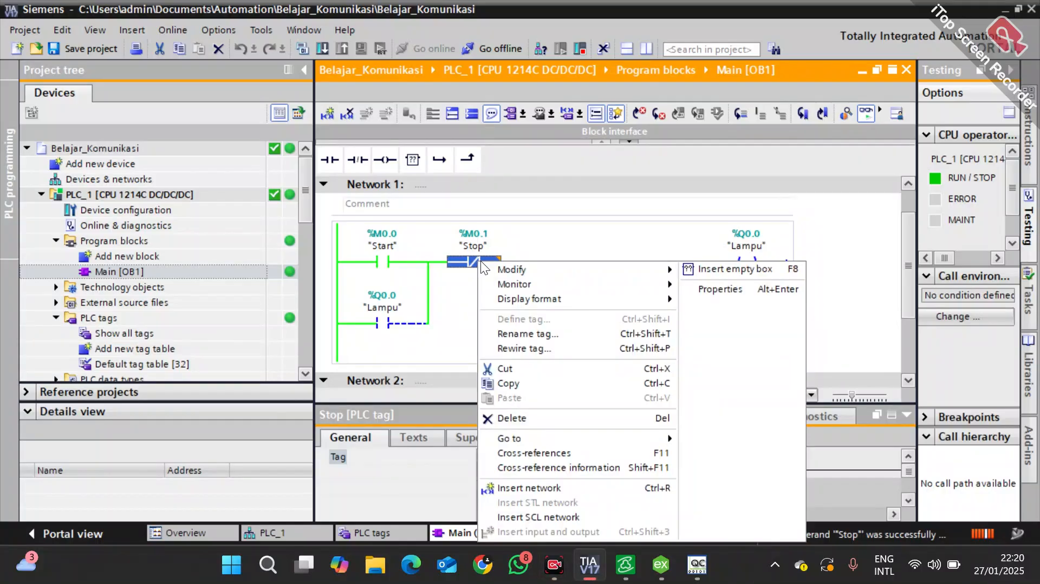
pyautogui.moveTo(545, 265)
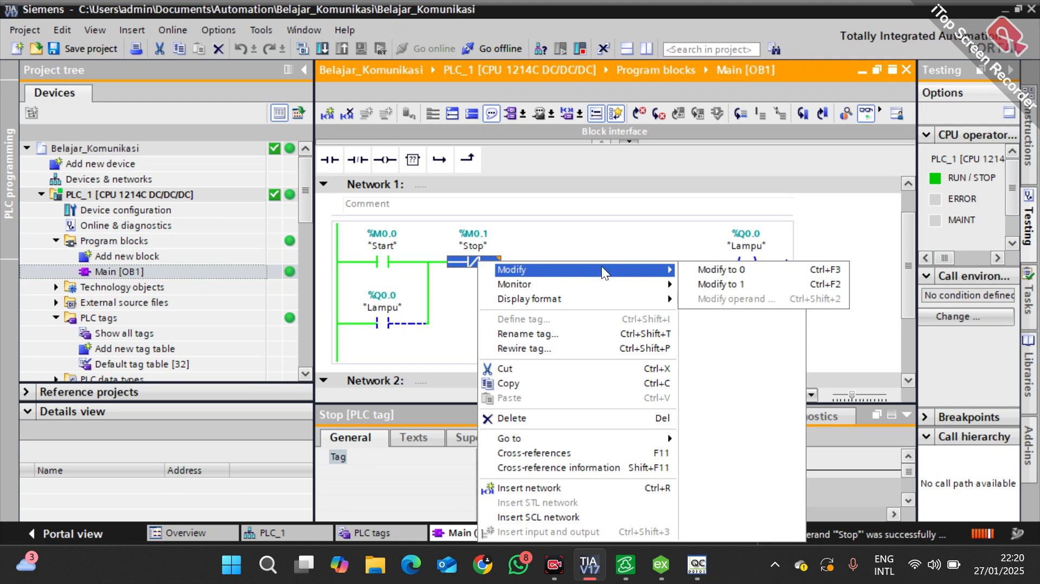
pyautogui.click(622, 240)
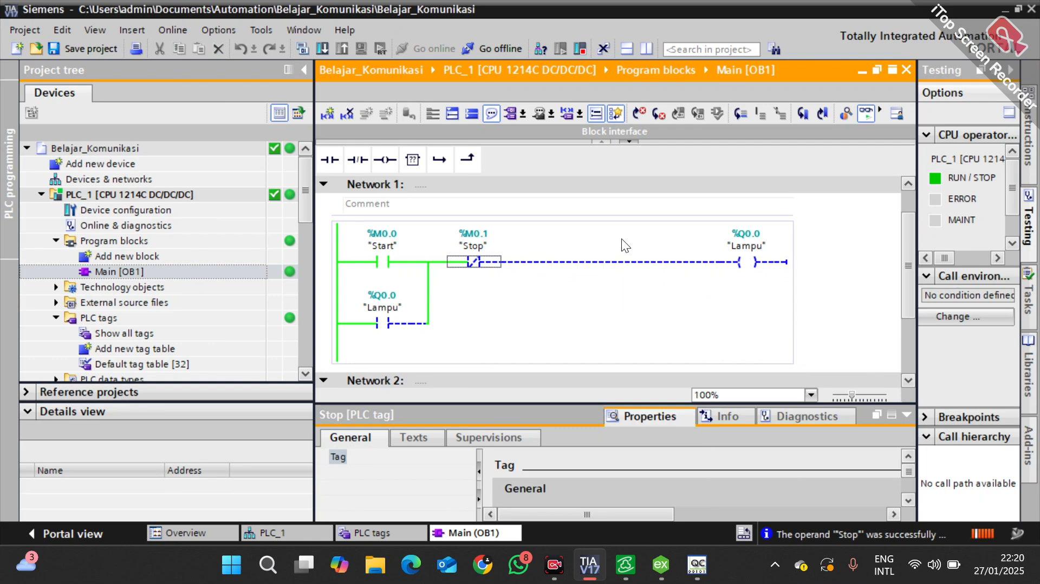
# Step: Switch to KEPServerEX, check the Start and Lampu tags of the SiemensBelajar PC device, and return to the ladder in TIA Portal
pyautogui.click(666, 578)
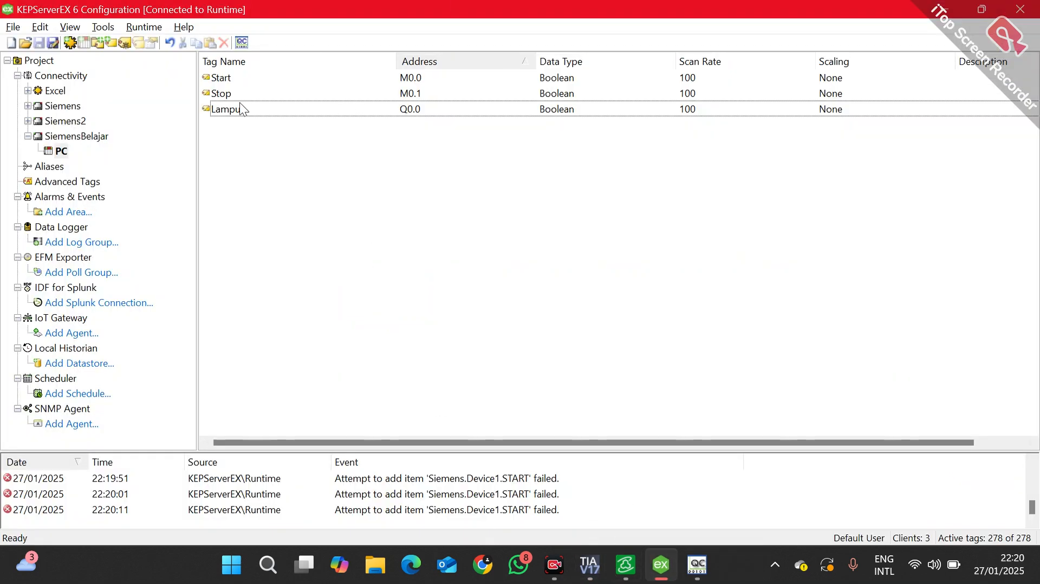
pyautogui.click(262, 80)
pyautogui.click(258, 107)
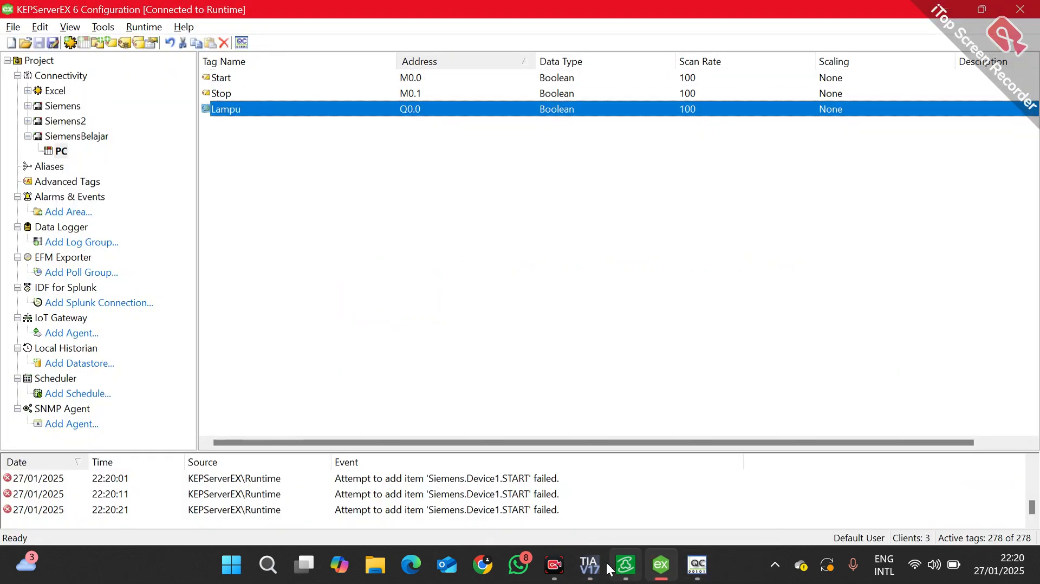
pyautogui.click(592, 573)
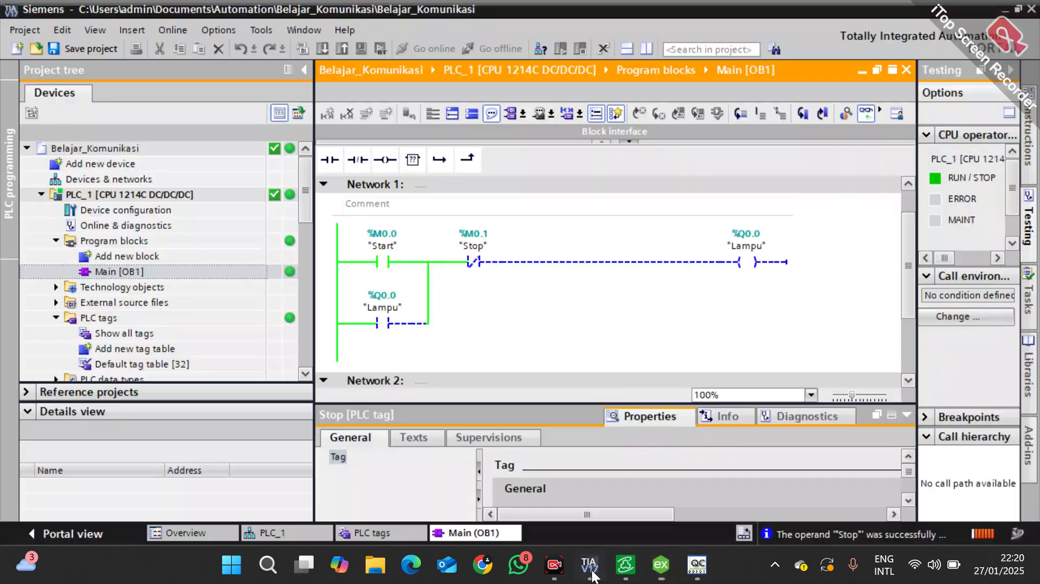
# Step: Switch to InduSoft Web Studio and review the Off, On and TagName properties of the lamp symbol on the Belajar screen
pyautogui.click(637, 578)
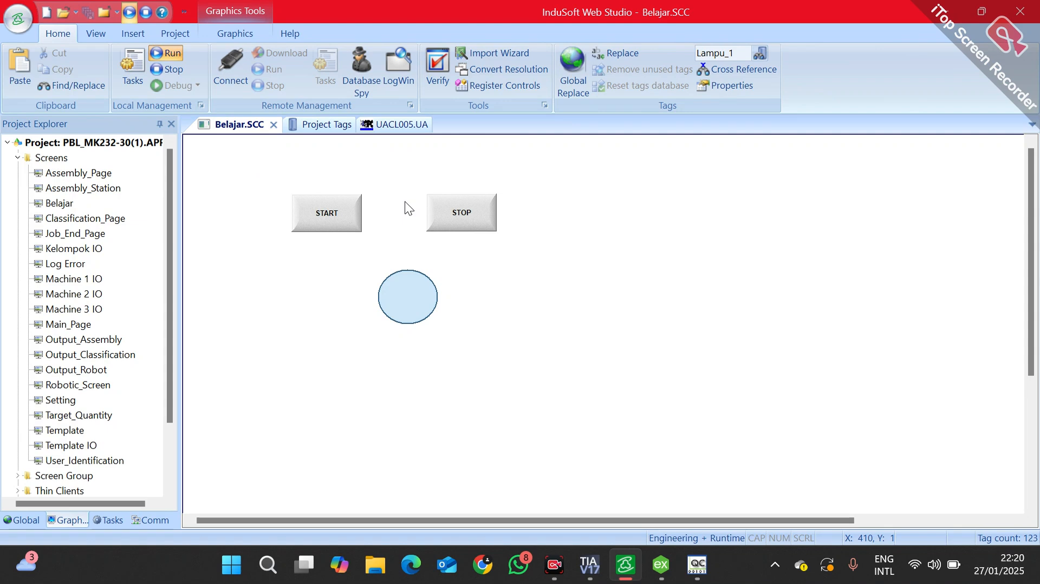
pyautogui.doubleClick(396, 283)
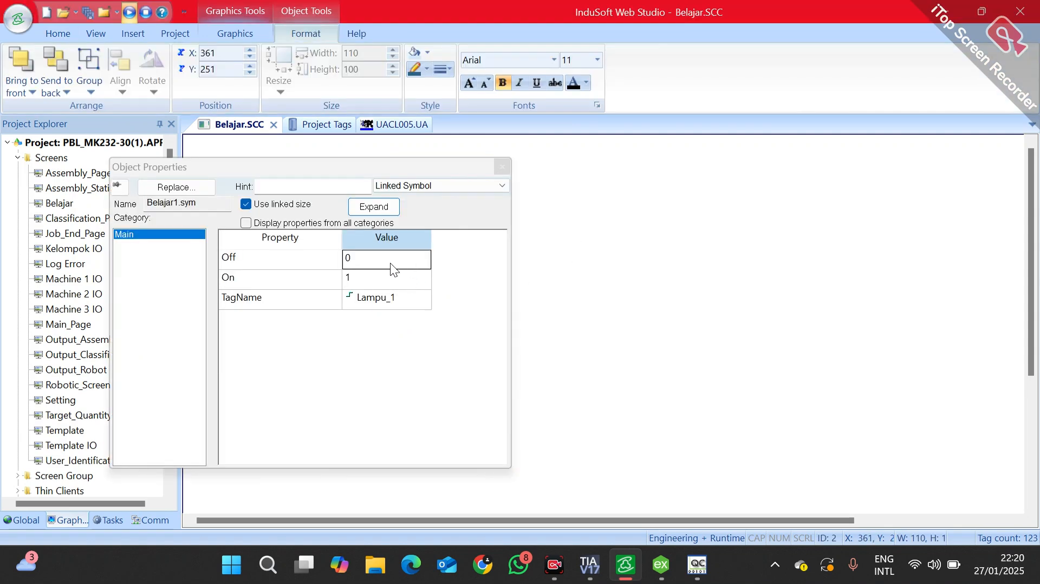
pyautogui.click(269, 258)
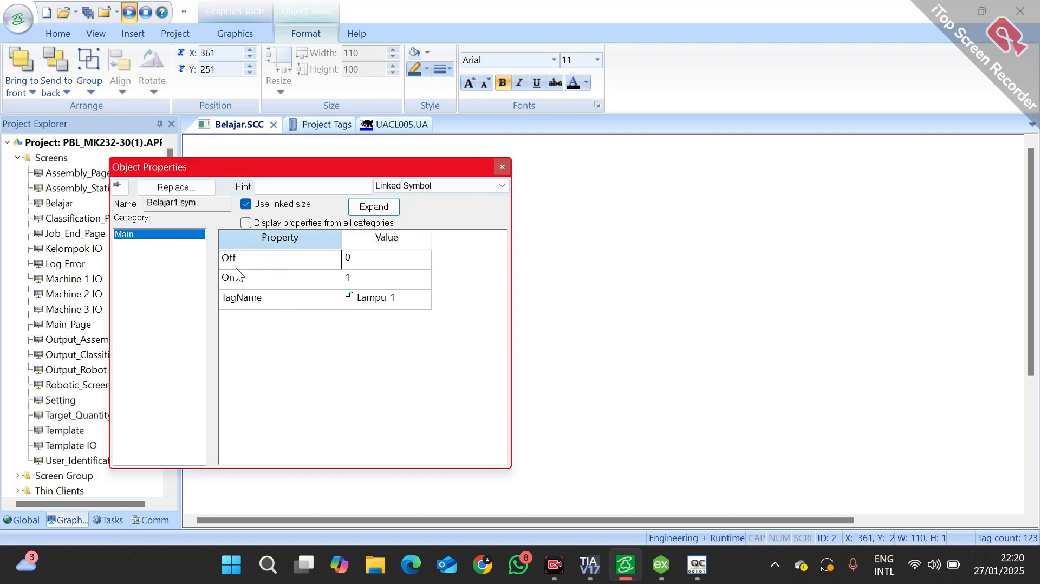
pyautogui.click(351, 261)
pyautogui.click(327, 285)
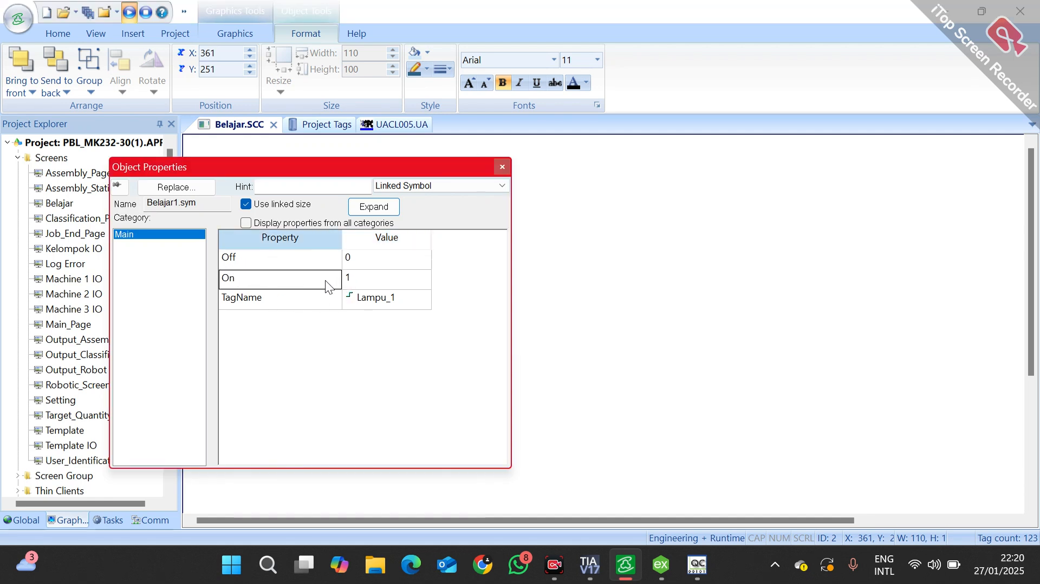
pyautogui.click(393, 286)
pyautogui.click(289, 303)
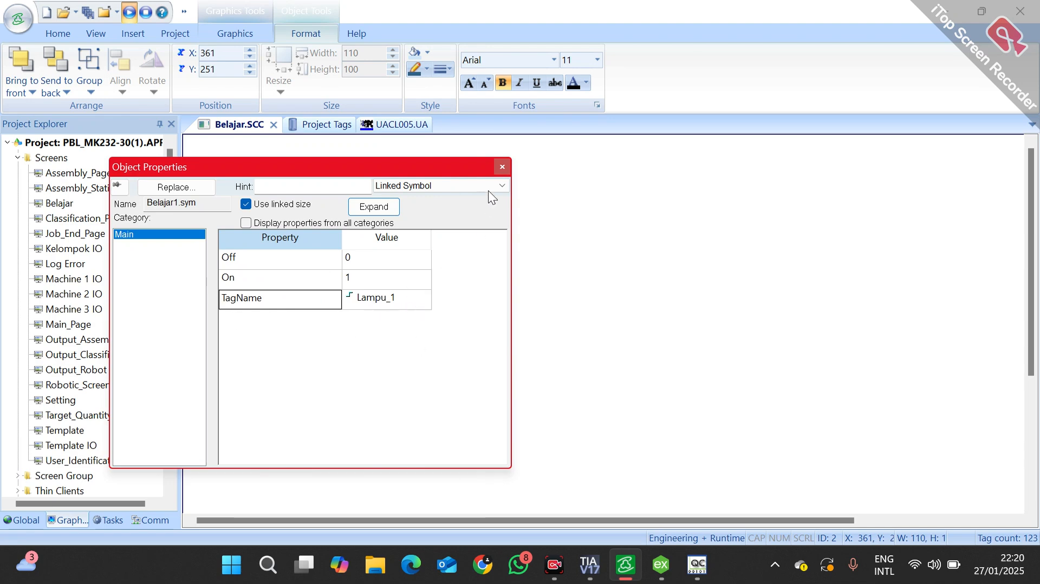
pyautogui.click(501, 167)
pyautogui.click(486, 249)
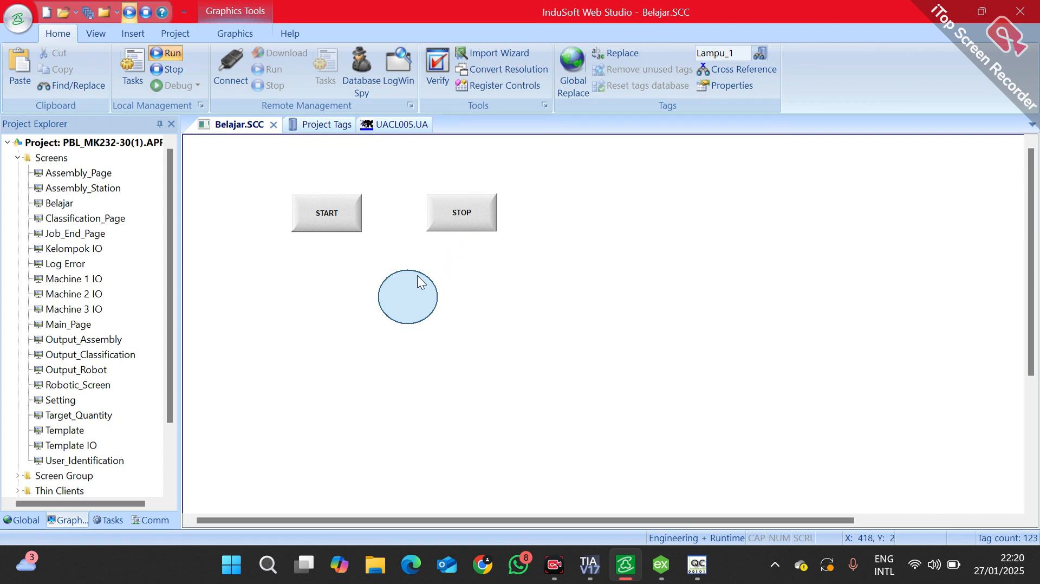
# Step: Run the project, move the runtime window to the screen's upper edge, and test the lamp by operating STOP and START alternately, ending with START
pyautogui.click(167, 54)
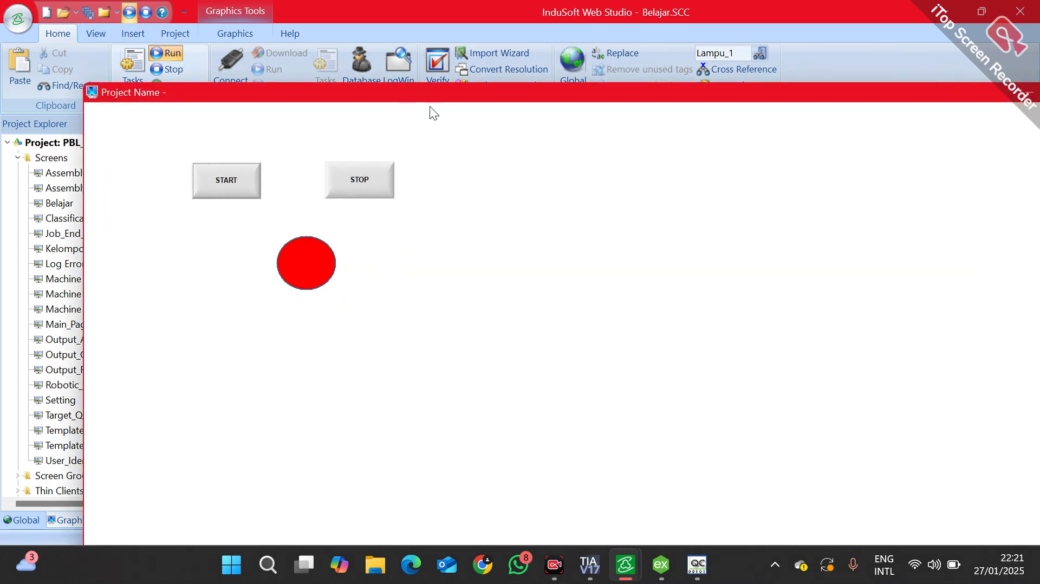
pyautogui.moveTo(442, 98); pyautogui.dragTo(360, 3)
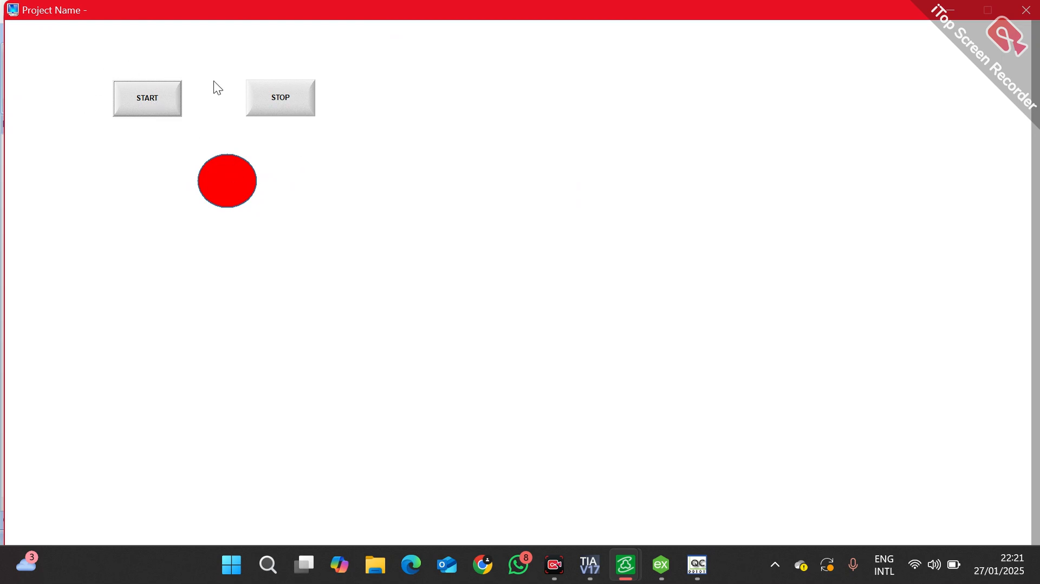
pyautogui.click(285, 110)
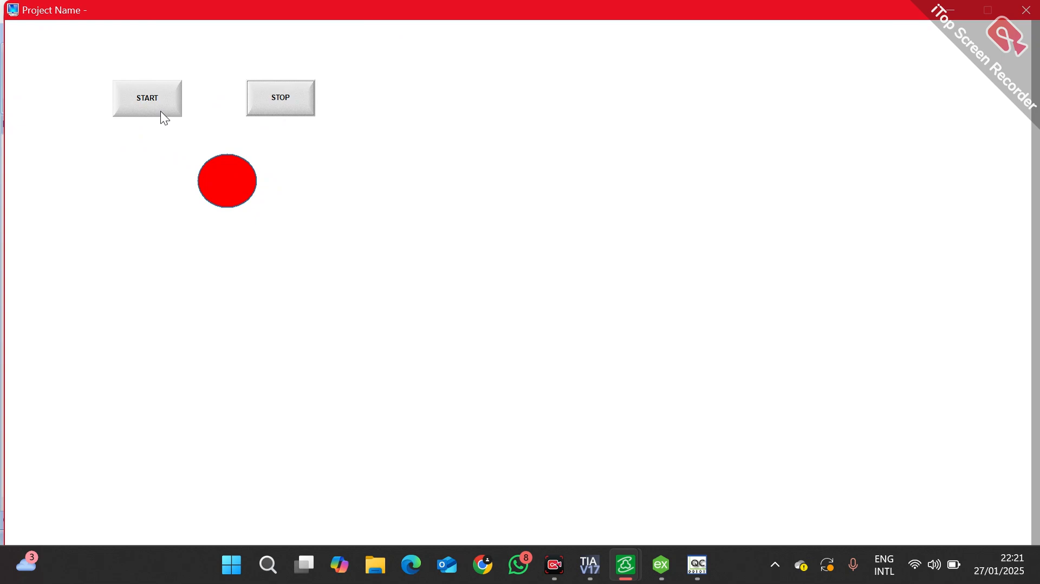
pyautogui.click(160, 111)
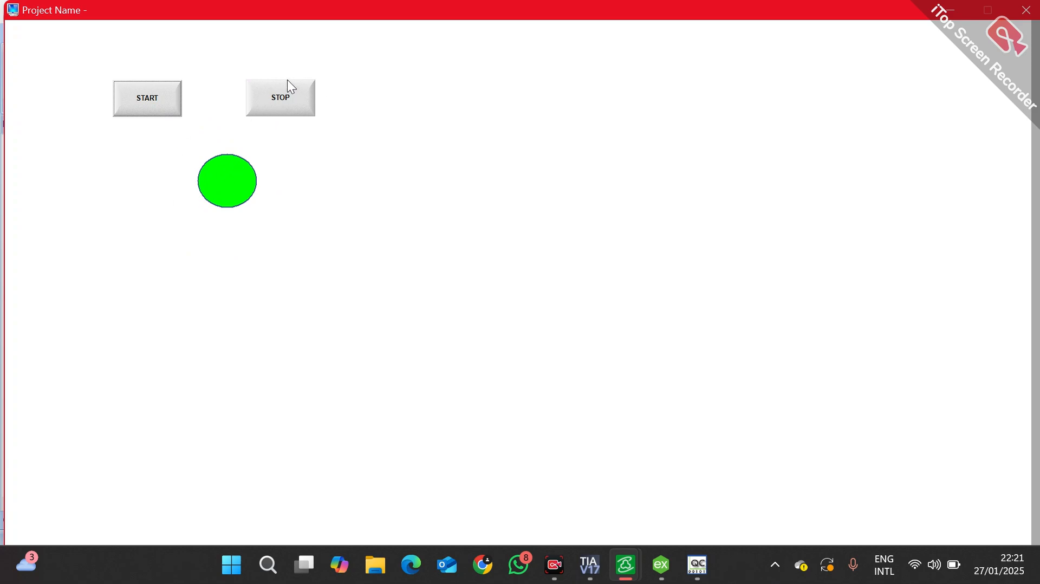
pyautogui.click(273, 98)
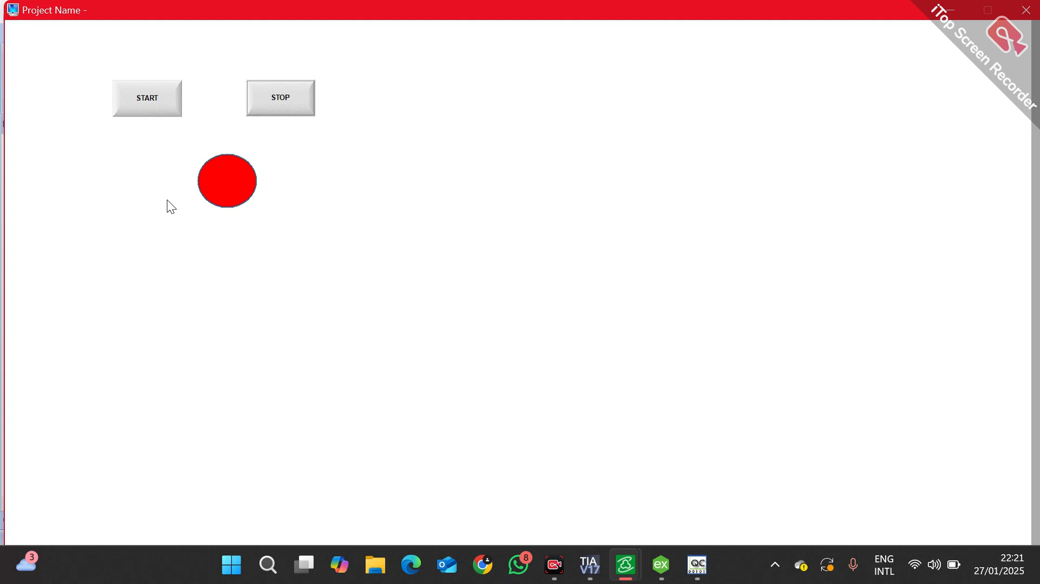
pyautogui.click(168, 106)
pyautogui.click(307, 102)
pyautogui.click(144, 99)
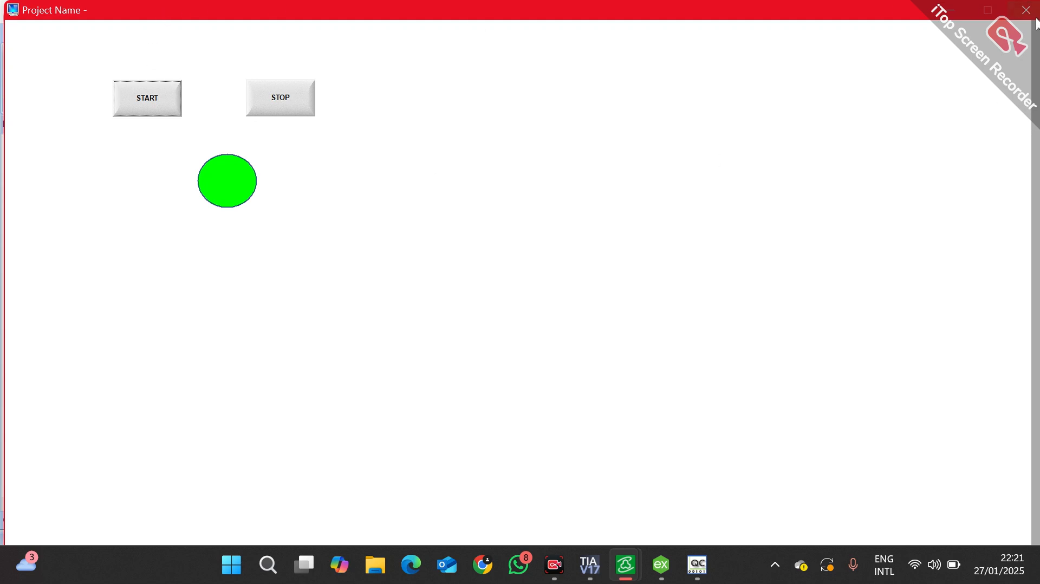
# Step: Return to the InduSoft editor, open Main_Page to look over its SCADA layout, and go back to the Belajar screen
pyautogui.hotkey('alt', 'Tab')
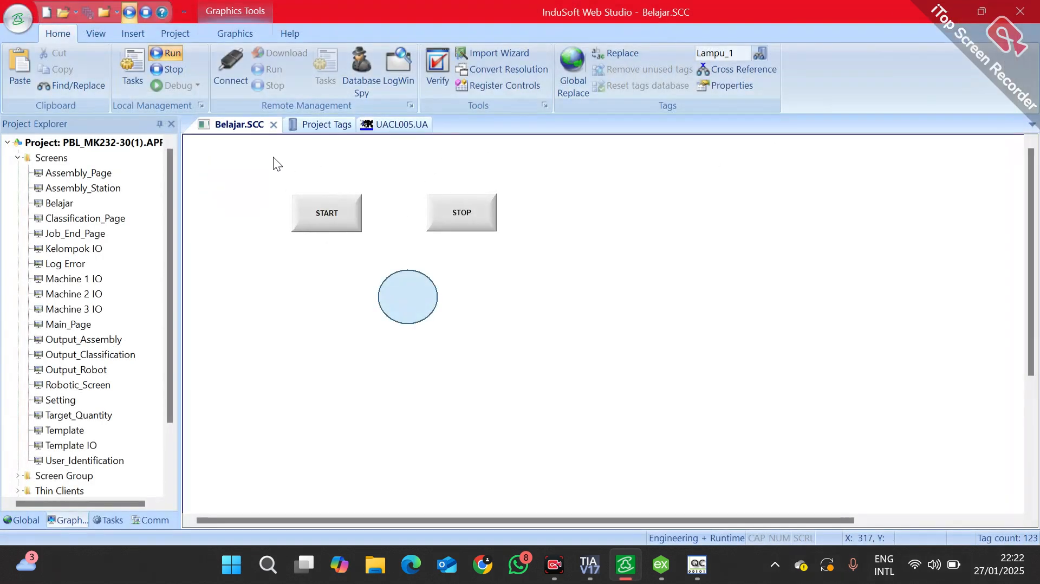
pyautogui.doubleClick(75, 324)
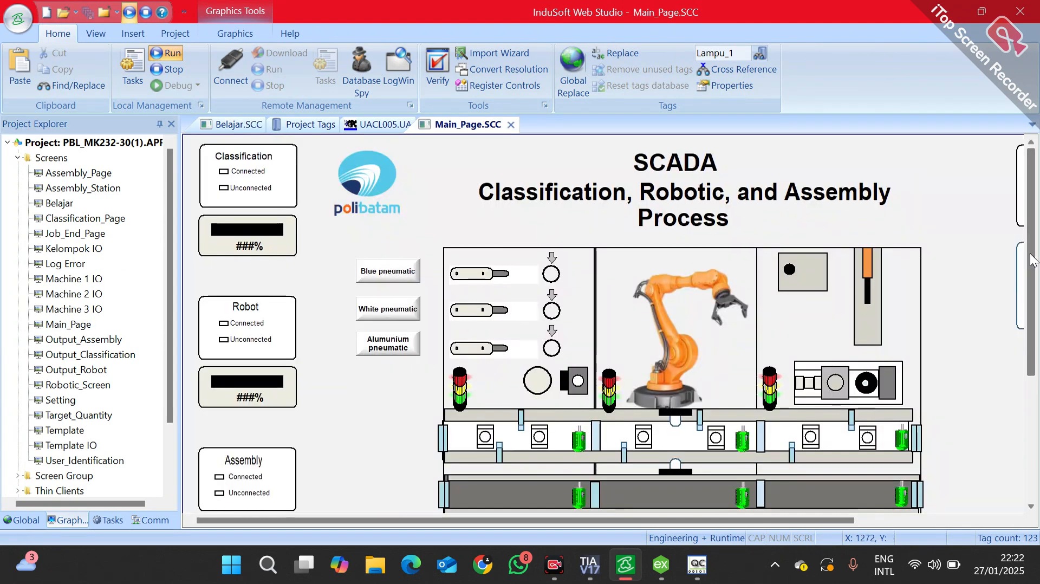
pyautogui.scroll(-4, 1034, 257)
pyautogui.hscroll(3, 769, 513)
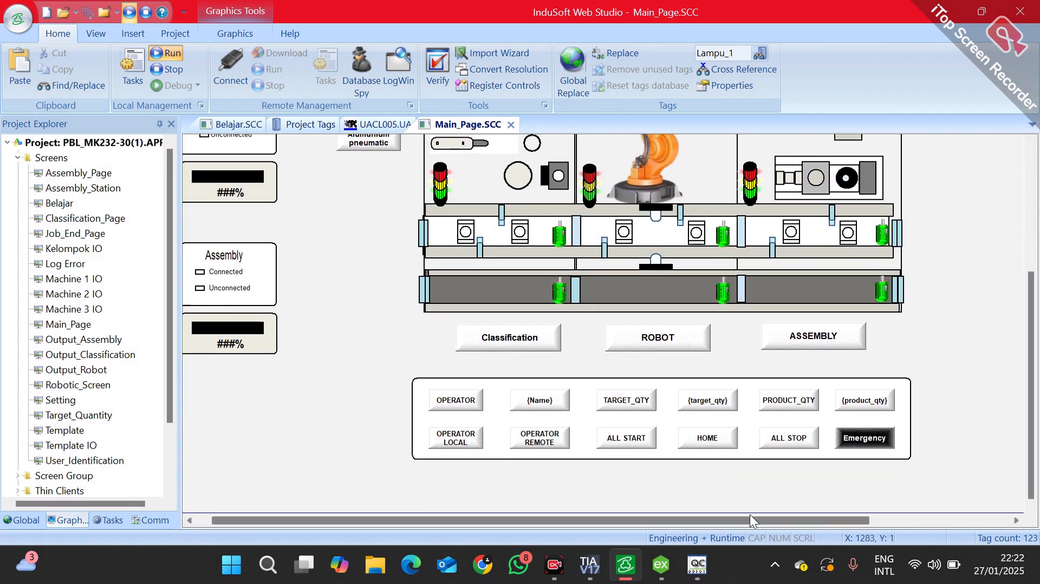
pyautogui.moveTo(1031, 420); pyautogui.dragTo(1031, 360)
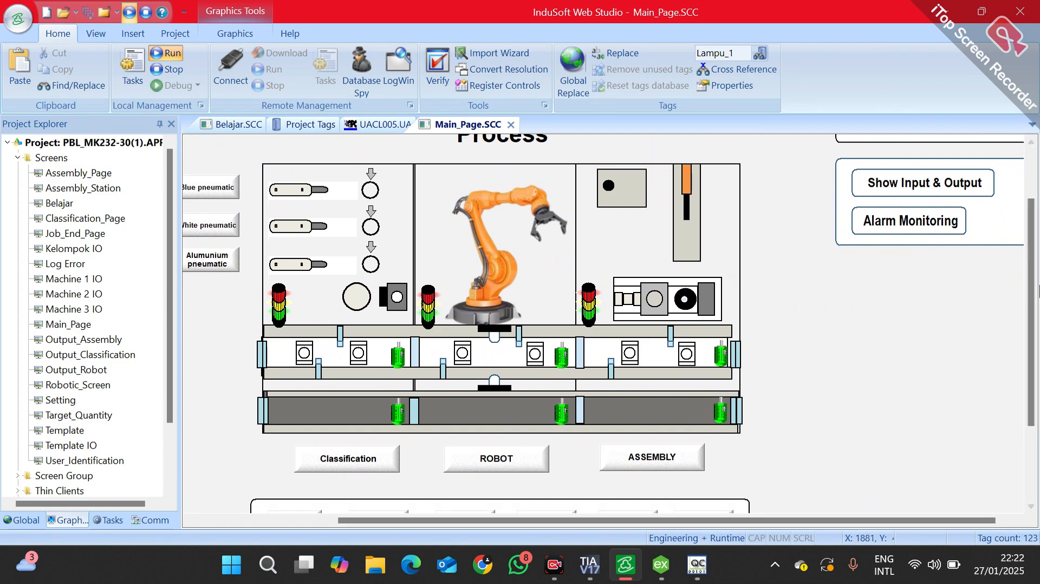
pyautogui.scroll(4, 1037, 312)
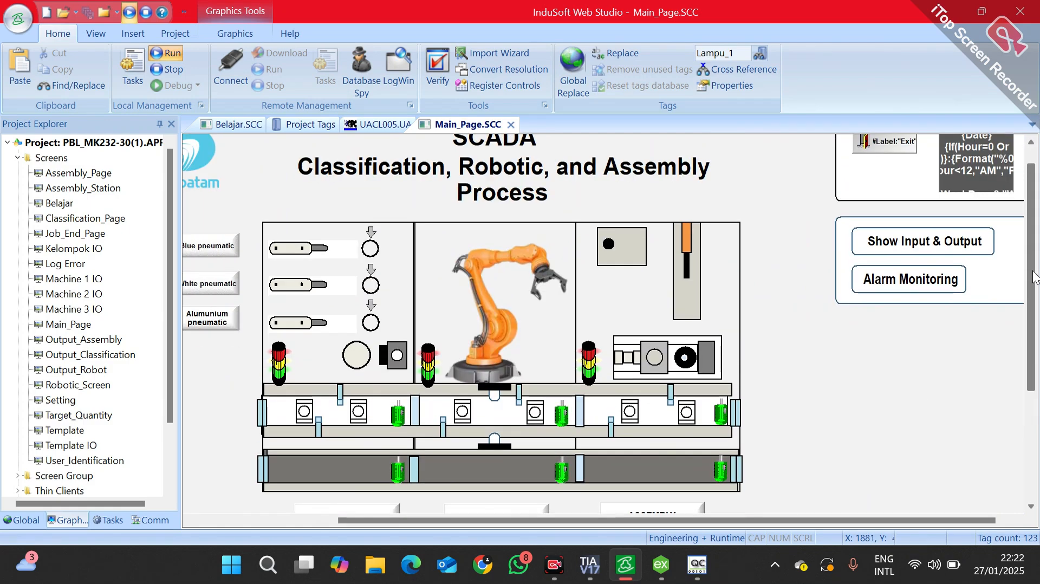
pyautogui.moveTo(1033, 271); pyautogui.dragTo(1033, 267)
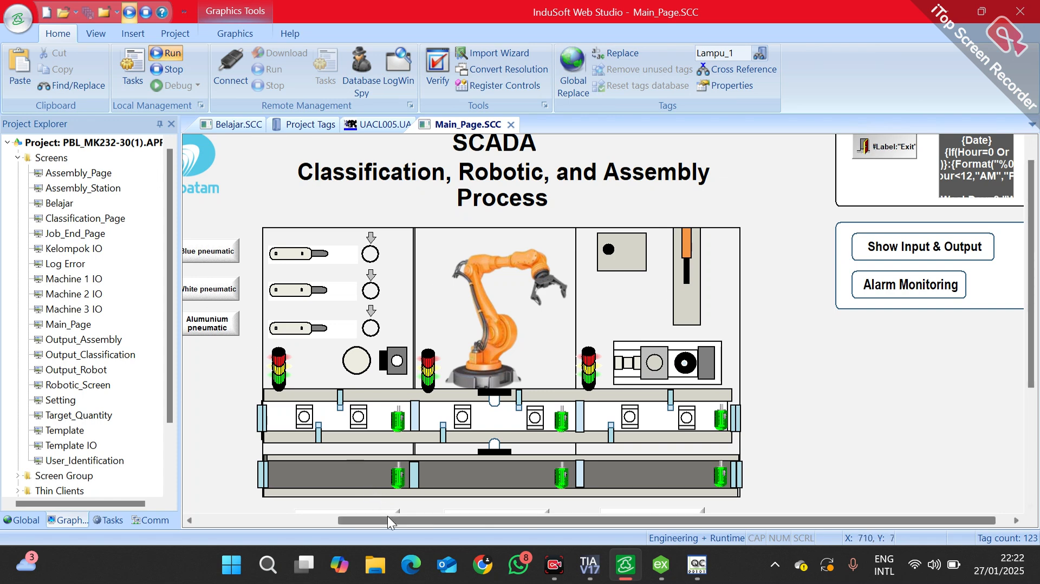
pyautogui.moveTo(388, 516); pyautogui.dragTo(315, 521)
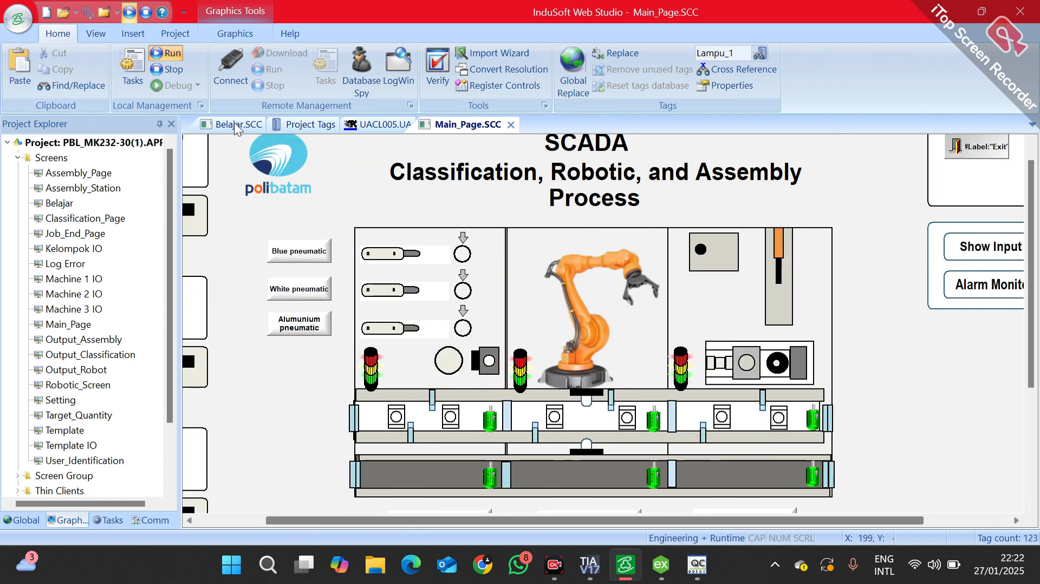
pyautogui.click(250, 126)
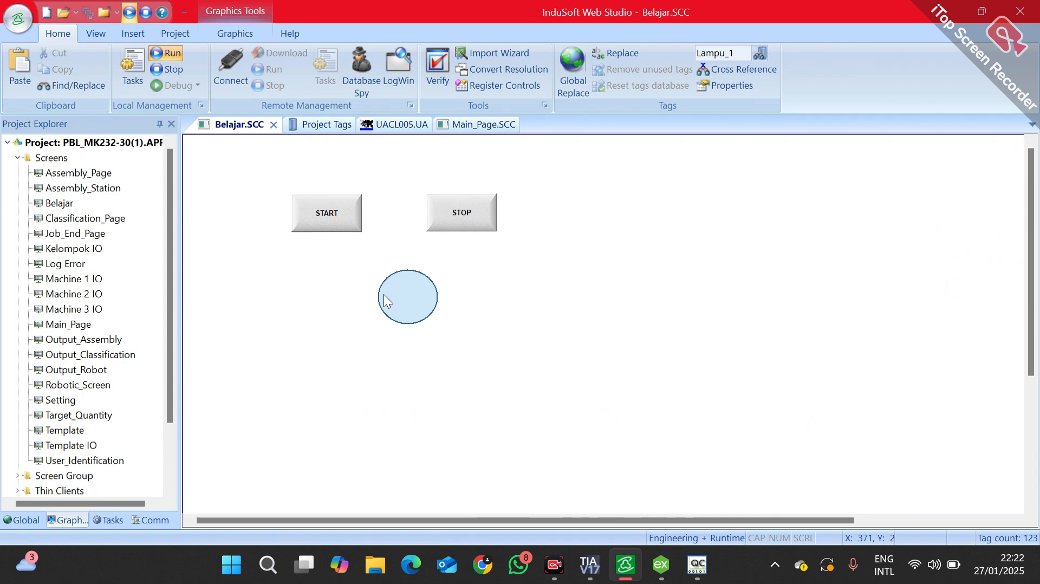